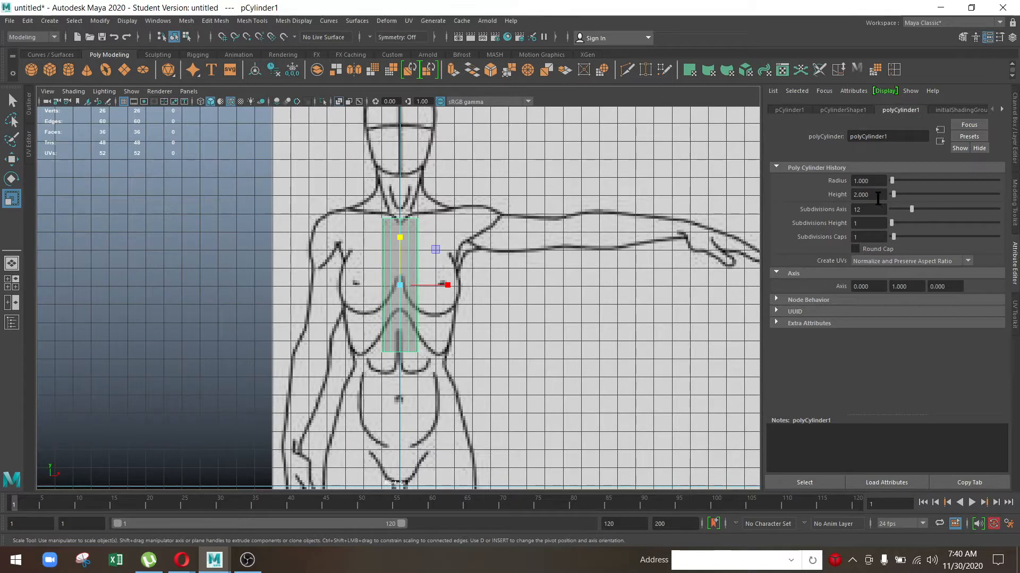
Step: Set the cylinder's axis subdivisions to 14
{"action": "double_click", "coordinate": [869, 209]}
{"action": "type", "text": "14"}
{"action": "key", "text": "Return"}
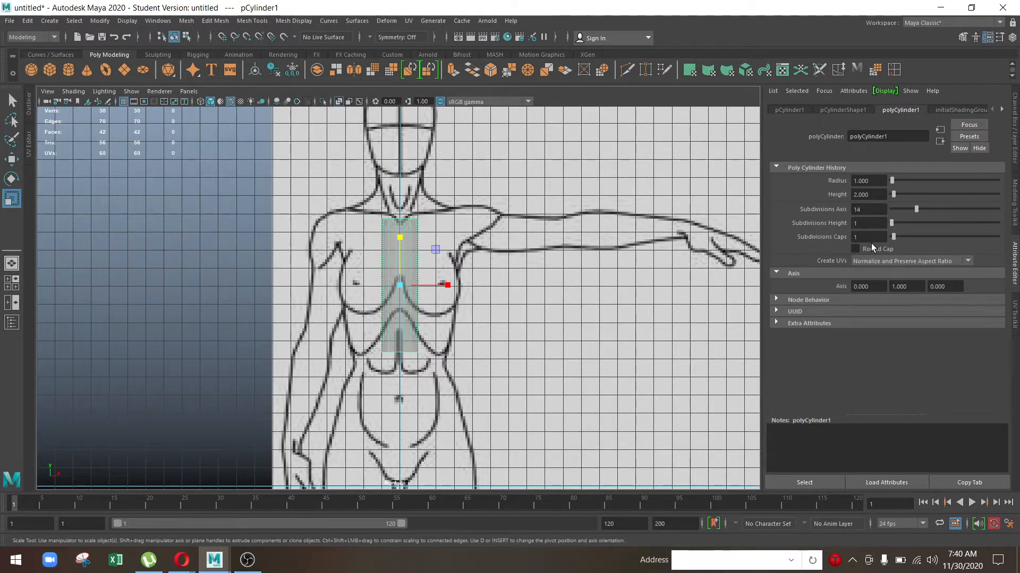
Step: Scale the cylinder up uniformly and reduce its height so it covers the torso in the front reference
{"action": "scroll", "coordinate": [548, 312], "scroll_direction": "up", "scroll_amount": 4}
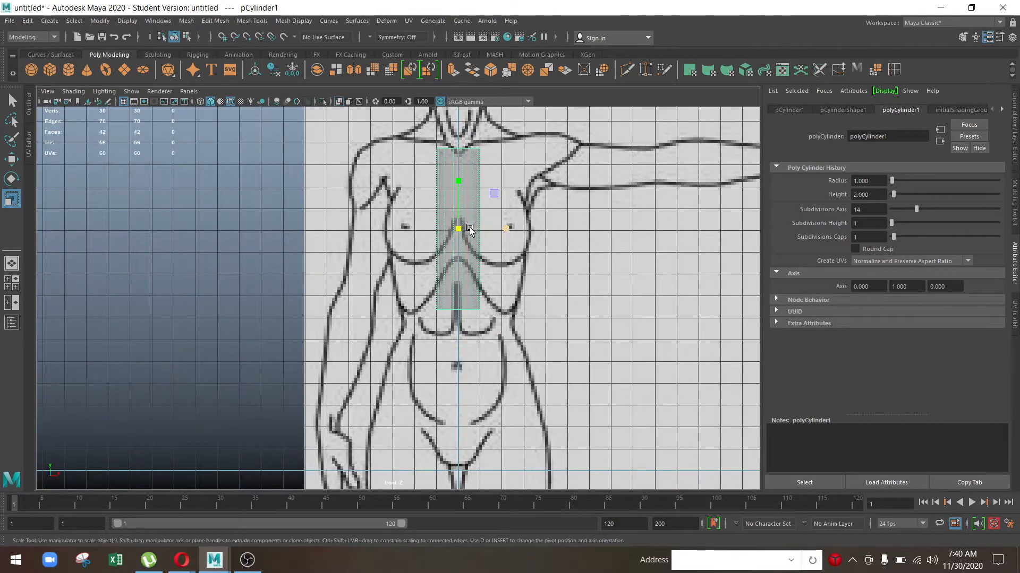
{"action": "left_click_drag", "start_coordinate": [463, 234], "coordinate": [632, 382]}
{"action": "left_click_drag", "start_coordinate": [461, 190], "coordinate": [458, 215]}
{"action": "key", "text": "w"}
Step: Select the centre-line edges across the cylinder's caps and side in perspective to check that it divides symmetrically
{"action": "key", "text": "space"}
{"action": "key", "text": "space"}
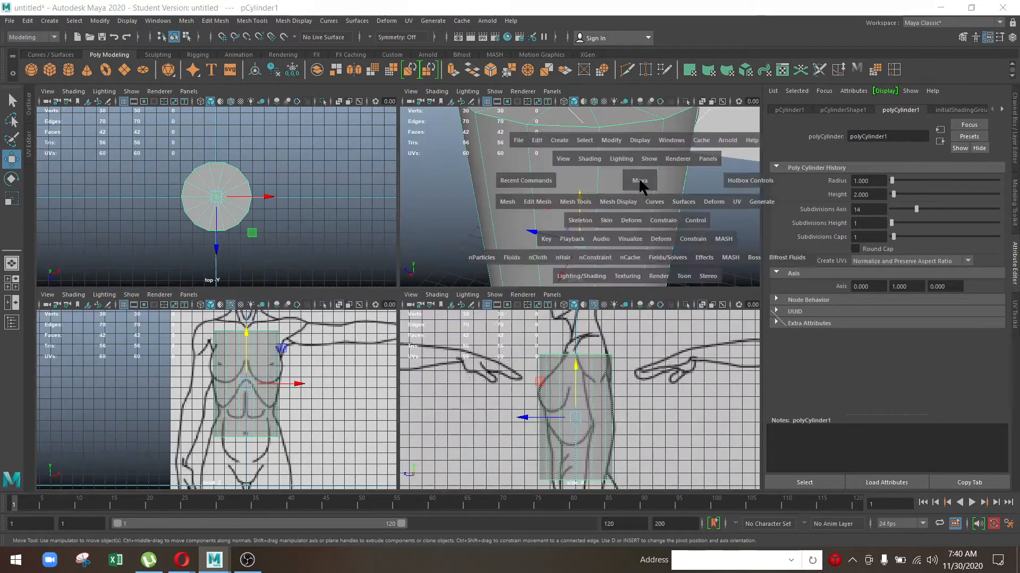
{"action": "left_click_drag", "start_coordinate": [639, 186], "coordinate": [430, 254], "text": "alt"}
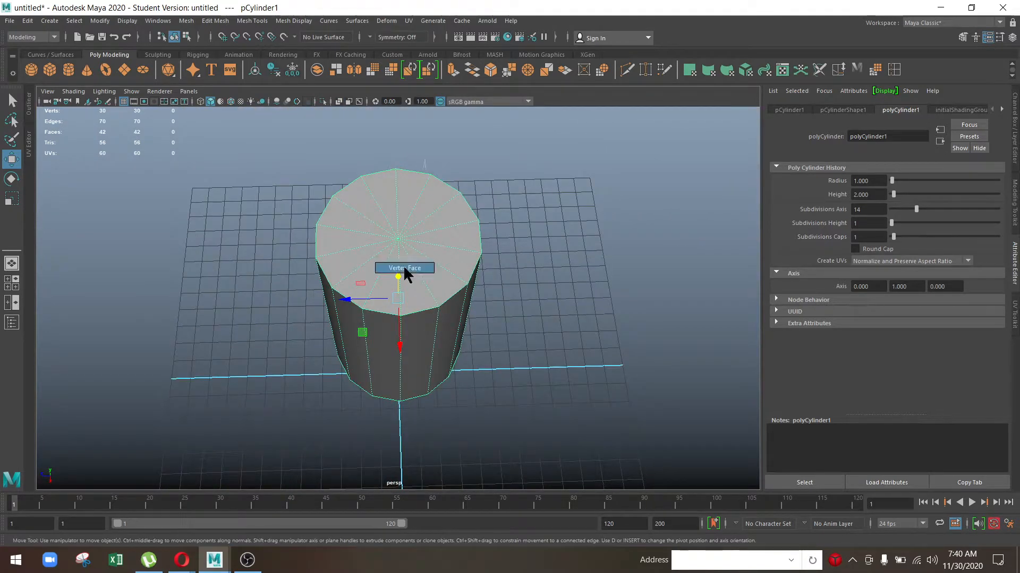
{"action": "right_click_drag", "start_coordinate": [405, 270], "coordinate": [405, 201]}
{"action": "left_click", "coordinate": [399, 251]}
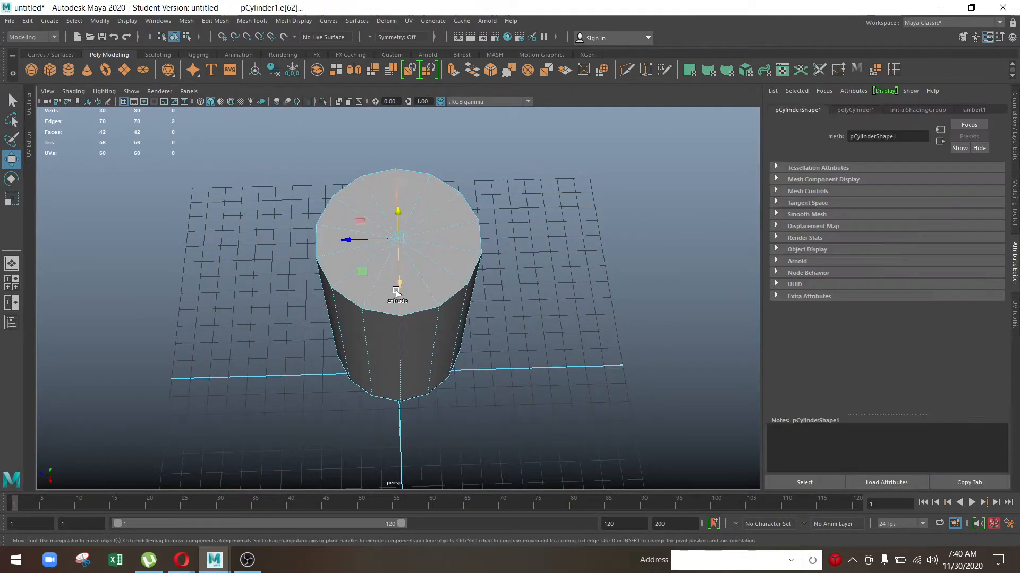
{"action": "left_click_drag", "start_coordinate": [434, 335], "coordinate": [424, 389], "text": "alt"}
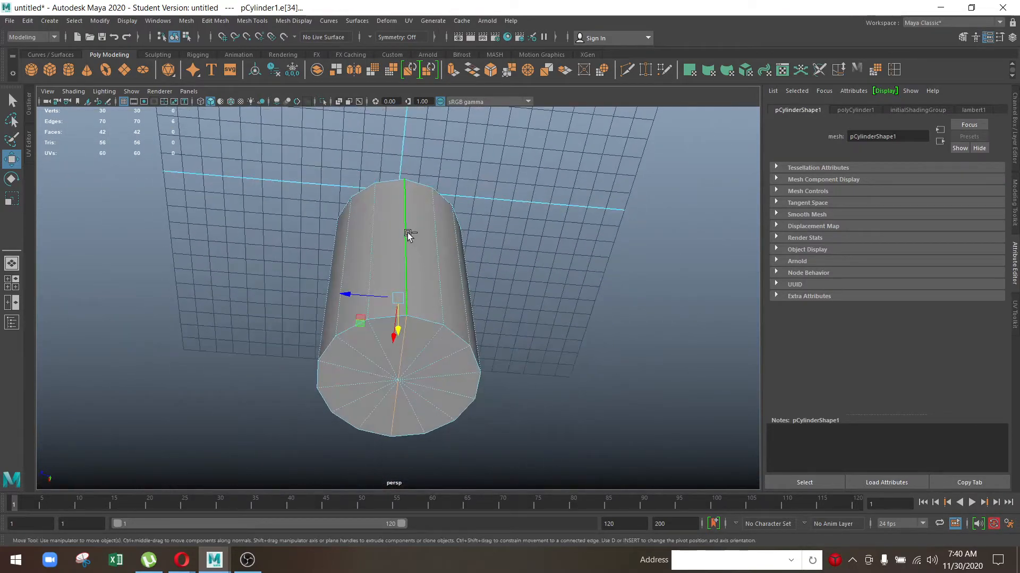
{"action": "left_click_drag", "start_coordinate": [409, 235], "coordinate": [445, 309], "text": "alt"}
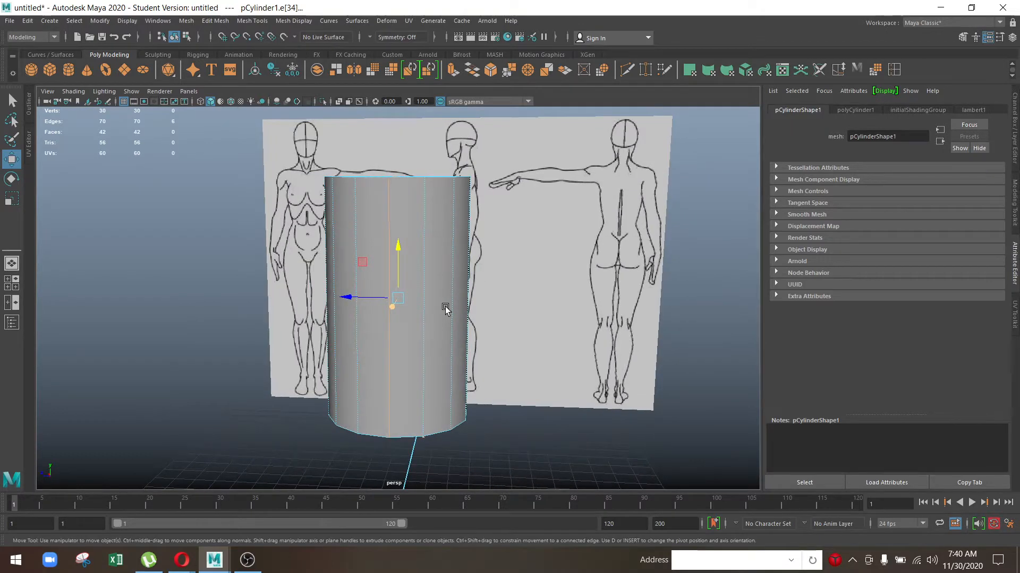
{"action": "left_click_drag", "start_coordinate": [445, 309], "coordinate": [403, 243], "text": "alt"}
Step: Delete the top and bottom cap faces of the cylinder, leaving an open tube
{"action": "key", "text": "space"}
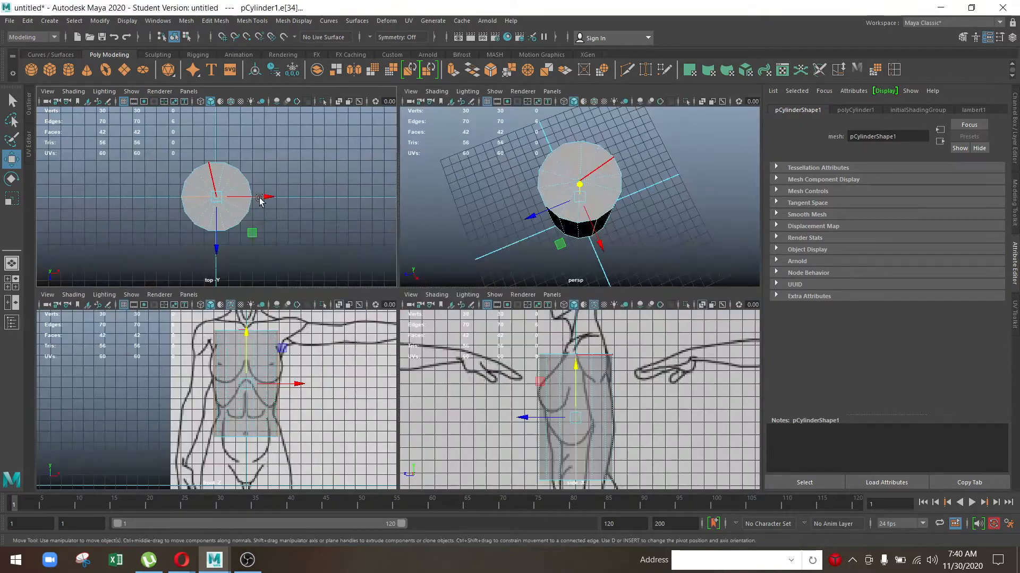
{"action": "key", "text": "space"}
{"action": "right_click_drag", "start_coordinate": [407, 250], "coordinate": [407, 280]}
{"action": "left_click_drag", "start_coordinate": [398, 284], "coordinate": [426, 333]}
{"action": "key", "text": "Delete"}
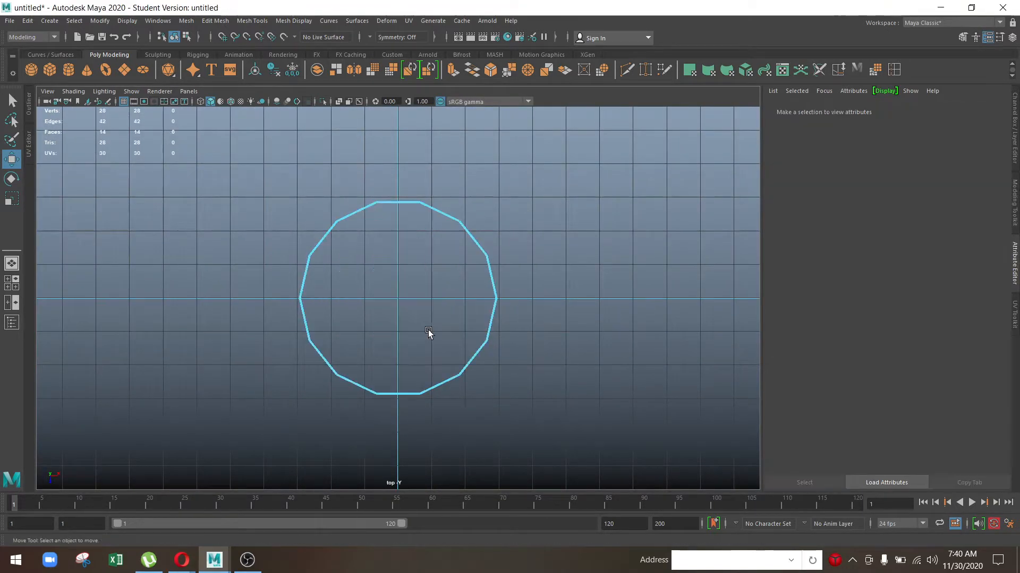
{"action": "key", "text": "space"}
{"action": "key", "text": "space"}
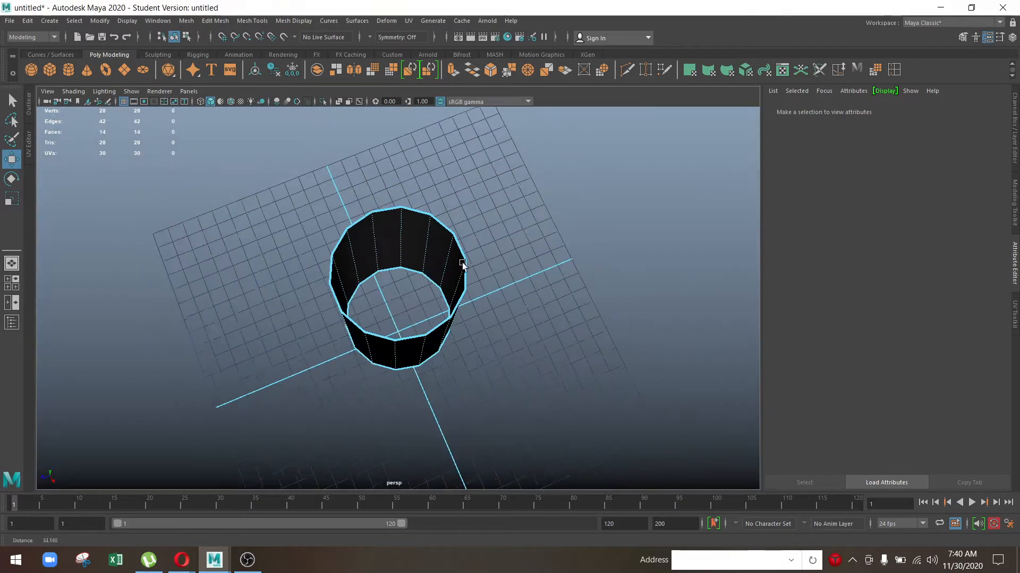
{"action": "left_click_drag", "start_coordinate": [462, 262], "coordinate": [439, 220], "text": "alt"}
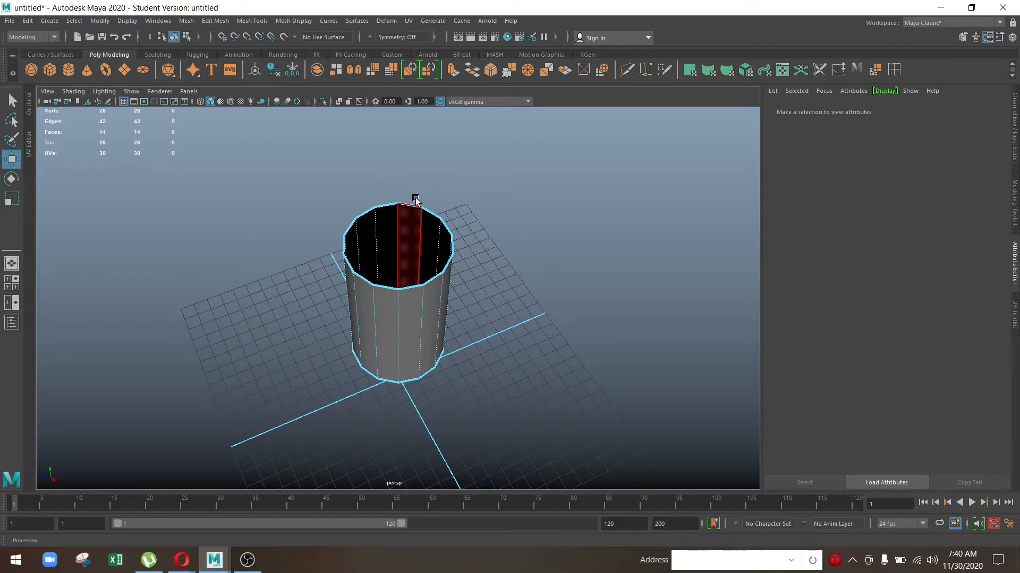
Step: Raise the cylinder's top ring of vertices to shoulder height against the side-view reference
{"action": "key", "text": "space"}
{"action": "key", "text": "space"}
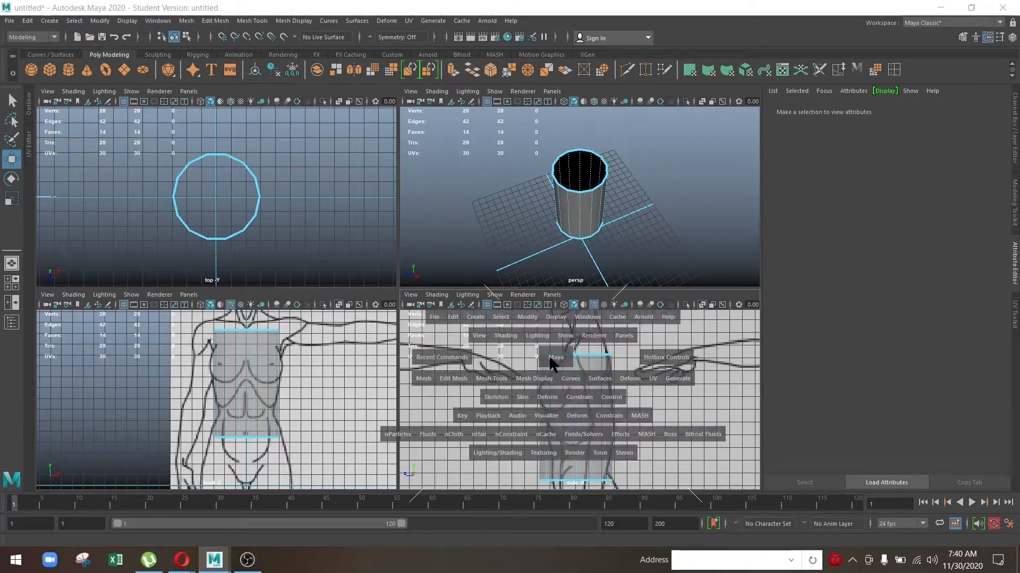
{"action": "middle_click_drag", "start_coordinate": [469, 249], "coordinate": [485, 317], "text": "alt"}
{"action": "right_click_drag", "start_coordinate": [365, 255], "coordinate": [313, 255]}
{"action": "left_click_drag", "start_coordinate": [313, 183], "coordinate": [537, 229]}
{"action": "middle_click_drag", "start_coordinate": [496, 239], "coordinate": [486, 308], "text": "alt"}
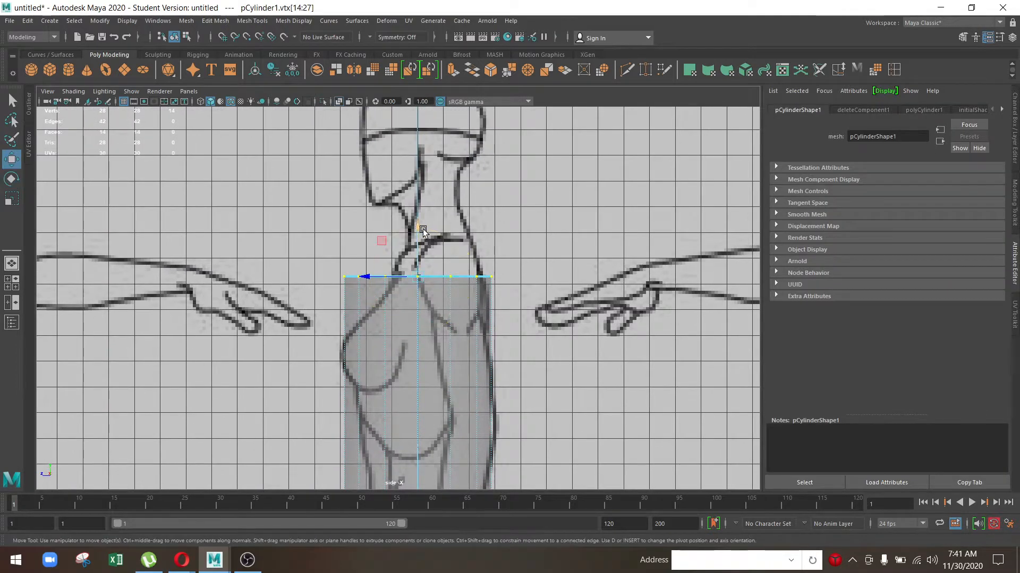
{"action": "left_click_drag", "start_coordinate": [424, 228], "coordinate": [435, 189]}
Step: Select the bottom ring of vertices in the side view and rotate it so it slopes down from the back to the front
{"action": "middle_click_drag", "start_coordinate": [436, 341], "coordinate": [455, 173], "text": "alt"}
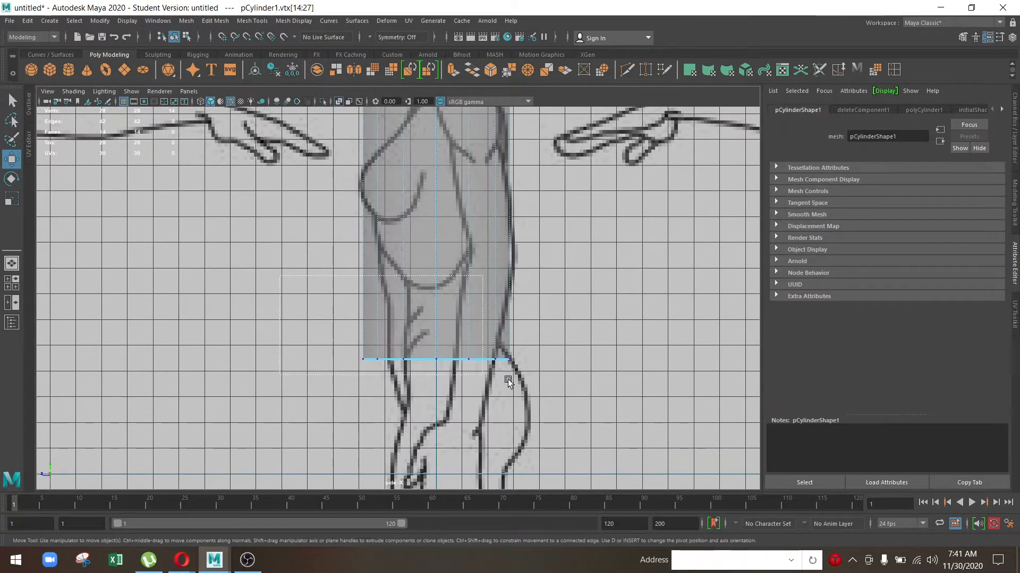
{"action": "left_click_drag", "start_coordinate": [508, 380], "coordinate": [520, 382]}
{"action": "middle_click_drag", "start_coordinate": [513, 425], "coordinate": [509, 343], "text": "alt"}
{"action": "right_click_drag", "start_coordinate": [509, 342], "coordinate": [527, 365], "text": "alt"}
{"action": "key", "text": "e"}
{"action": "left_click_drag", "start_coordinate": [479, 239], "coordinate": [457, 228]}
{"action": "key", "text": "t"}
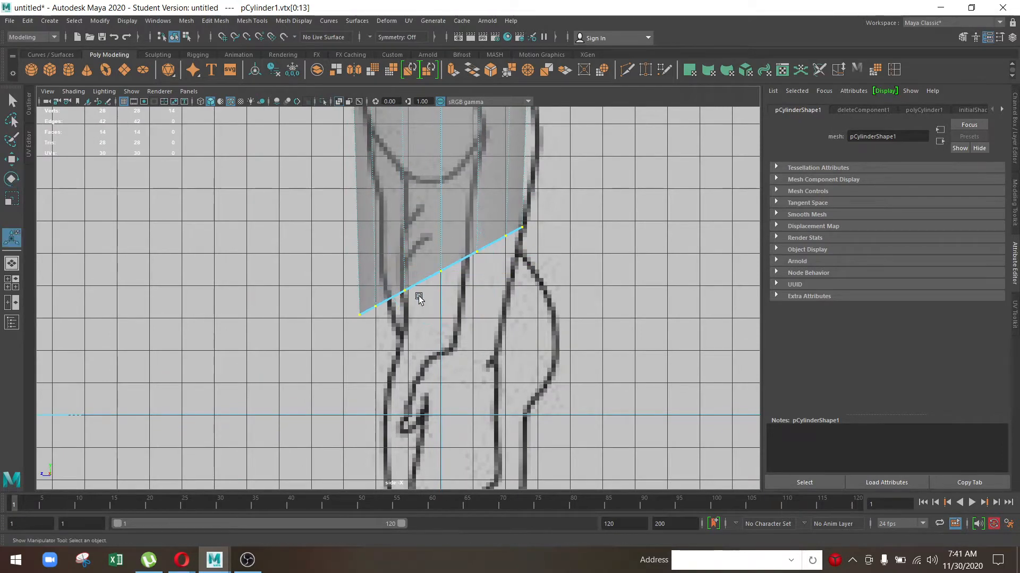
Step: Narrow the slanted bottom ring in depth, fit it between the belly and lower back outlines, and flatten its slope slightly
{"action": "key", "text": "r"}
{"action": "mouse_move", "coordinate": [394, 272]}
{"action": "left_mouse_down"}
{"action": "mouse_move", "coordinate": [412, 269]}
{"action": "mouse_move", "coordinate": [401, 270]}
{"action": "left_mouse_up"}
{"action": "key", "text": "w"}
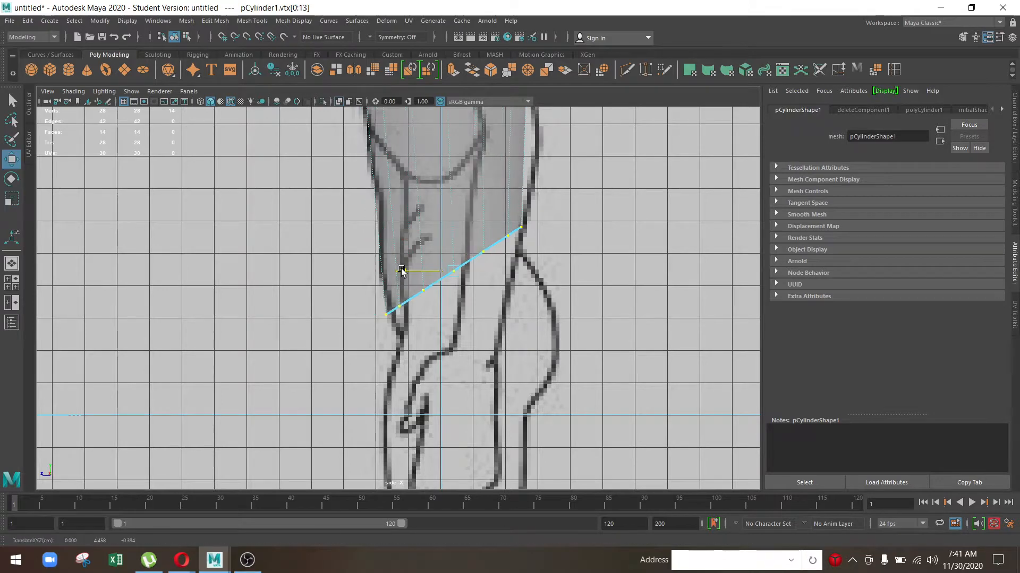
{"action": "key", "text": "r"}
{"action": "left_click_drag", "start_coordinate": [452, 222], "coordinate": [453, 245]}
Step: Insert two edge loops around the torso, one just below the bust and one across the upper chest
{"action": "middle_click_drag", "start_coordinate": [443, 164], "coordinate": [419, 303], "text": "alt"}
{"action": "scroll", "coordinate": [419, 303], "scroll_direction": "up", "scroll_amount": 1}
{"action": "right_click_drag", "start_coordinate": [434, 291], "coordinate": [425, 322]}
{"action": "left_click", "coordinate": [403, 308]}
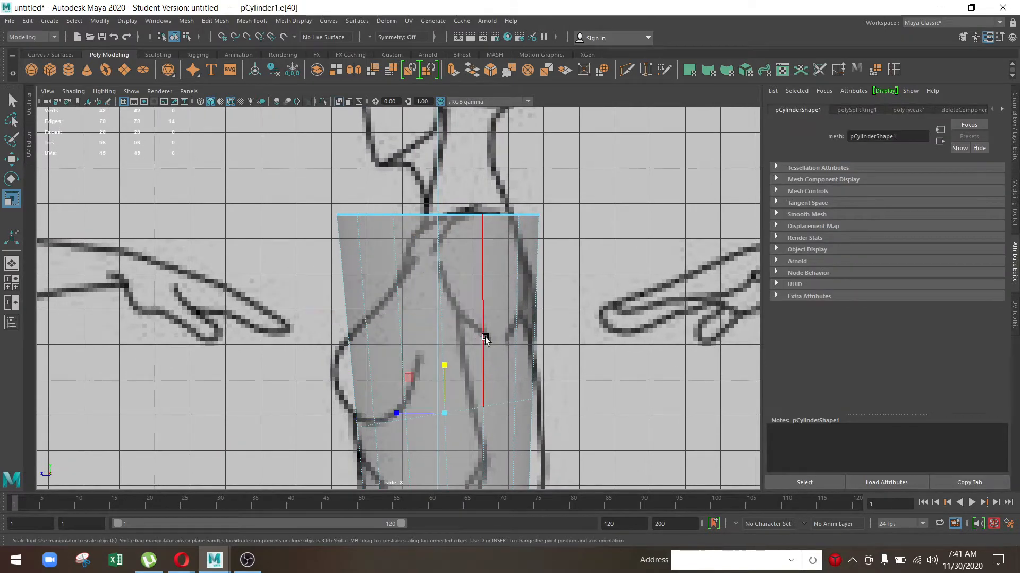
{"action": "left_click", "coordinate": [440, 317]}
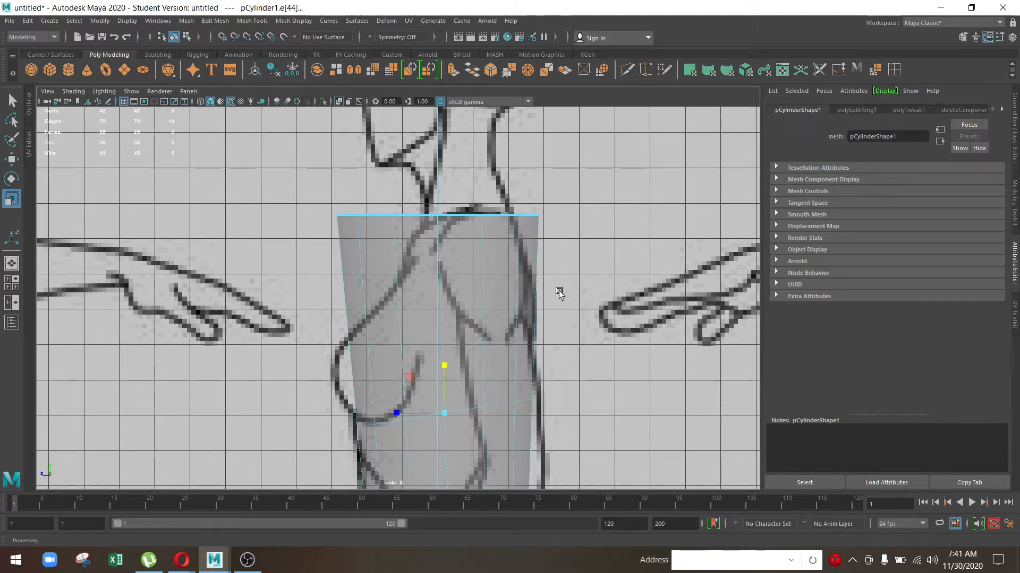
{"action": "right_click_drag", "start_coordinate": [557, 289], "coordinate": [448, 340], "text": "alt"}
{"action": "middle_click_drag", "start_coordinate": [448, 340], "coordinate": [410, 334], "text": "alt"}
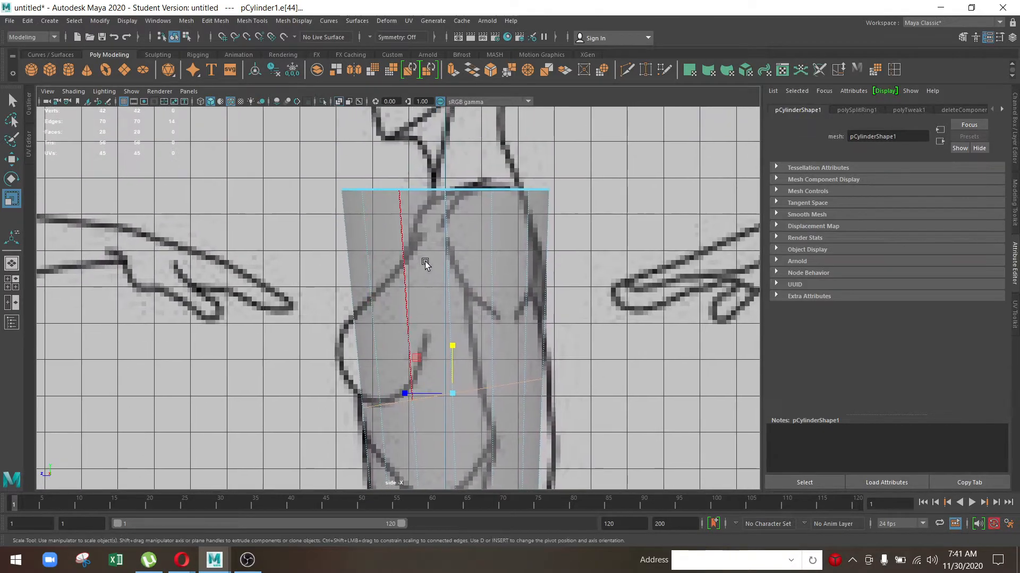
{"action": "left_click", "coordinate": [441, 255]}
{"action": "key", "text": "g"}
Step: Scale, tilt and move the top border edge loop to fit between the base of the throat and the upper back
{"action": "double_click", "coordinate": [470, 190]}
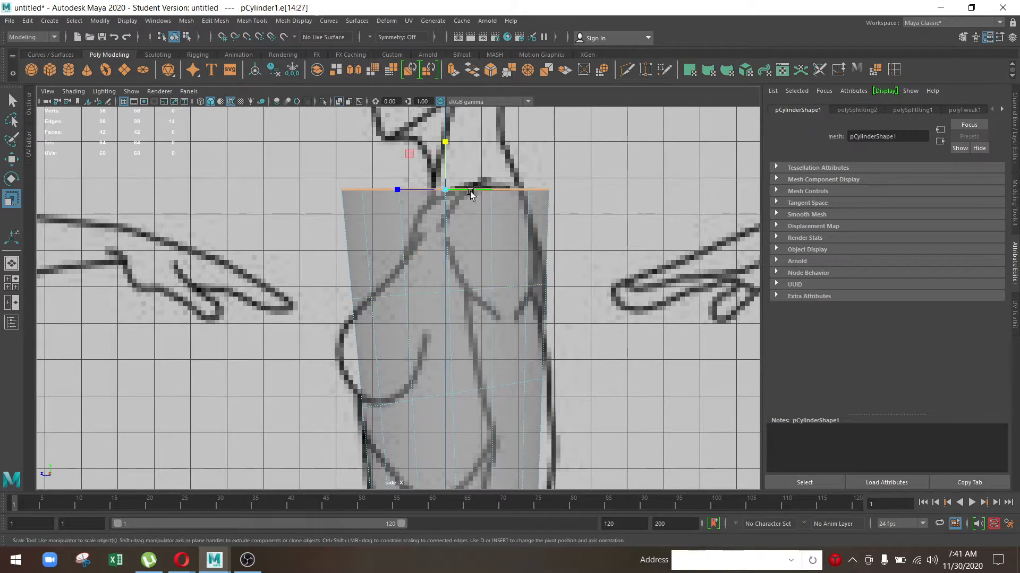
{"action": "left_click_drag", "start_coordinate": [393, 187], "coordinate": [428, 191]}
{"action": "key", "text": "w"}
{"action": "key", "text": "e"}
{"action": "left_click_drag", "start_coordinate": [528, 178], "coordinate": [518, 162]}
{"action": "key", "text": "r"}
{"action": "left_click_drag", "start_coordinate": [441, 191], "coordinate": [429, 190]}
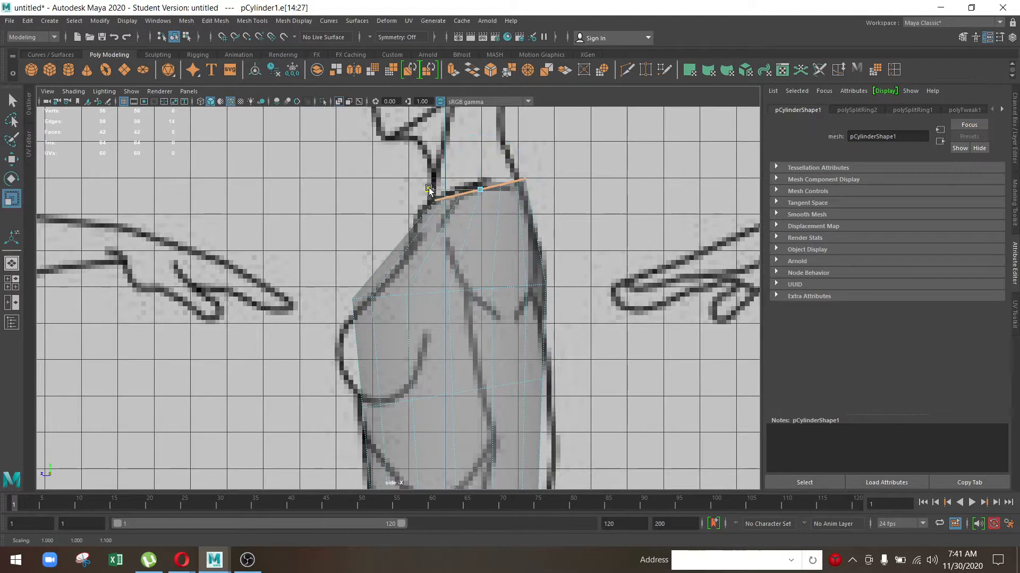
{"action": "key", "text": "w"}
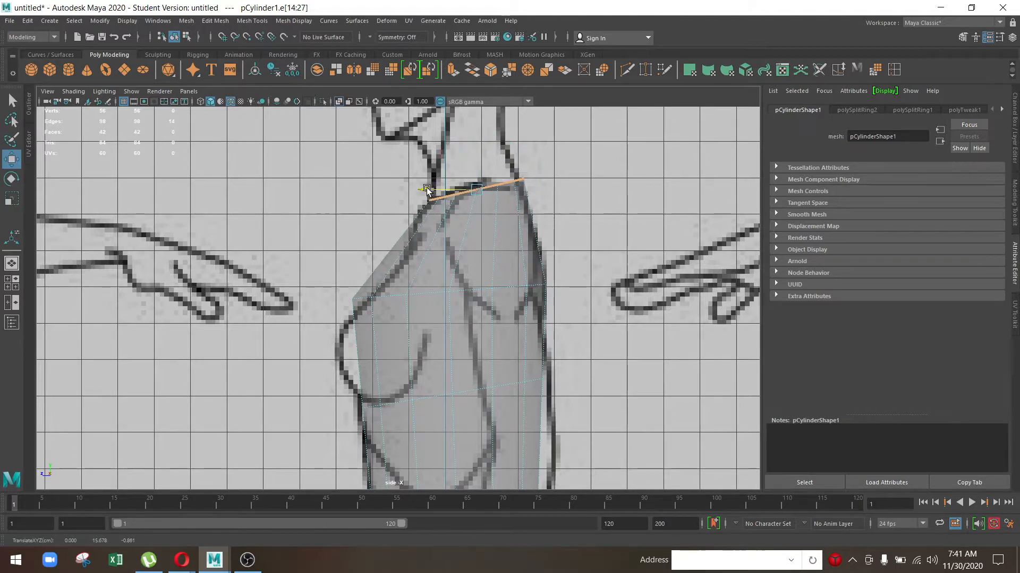
Step: Insert an edge loop at the waist, narrow it in depth, and align its front with the belly outline
{"action": "middle_click_drag", "start_coordinate": [426, 189], "coordinate": [475, 268], "text": "alt"}
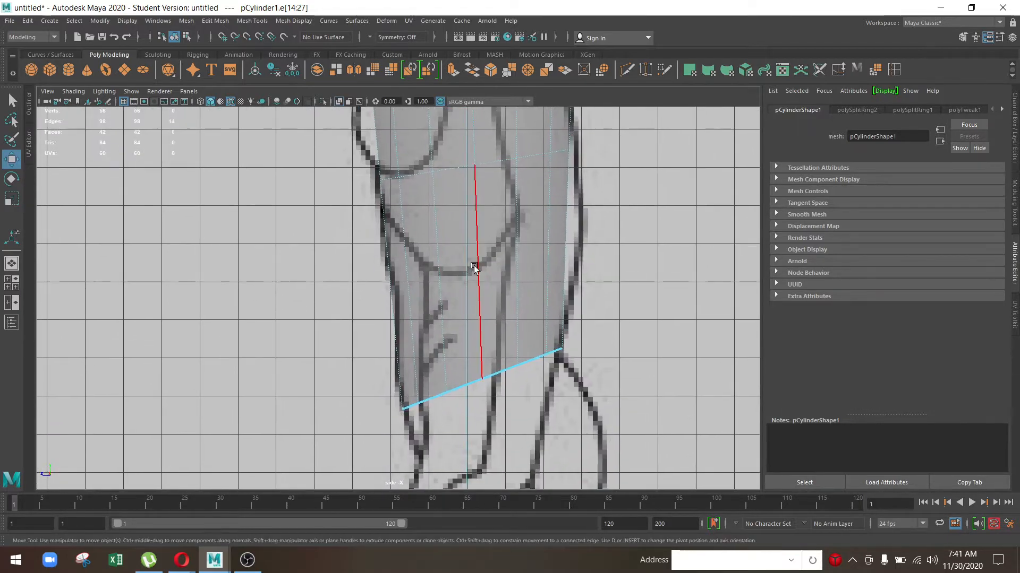
{"action": "left_click", "coordinate": [474, 269]}
{"action": "middle_click_drag", "start_coordinate": [614, 284], "coordinate": [483, 273], "text": "alt"}
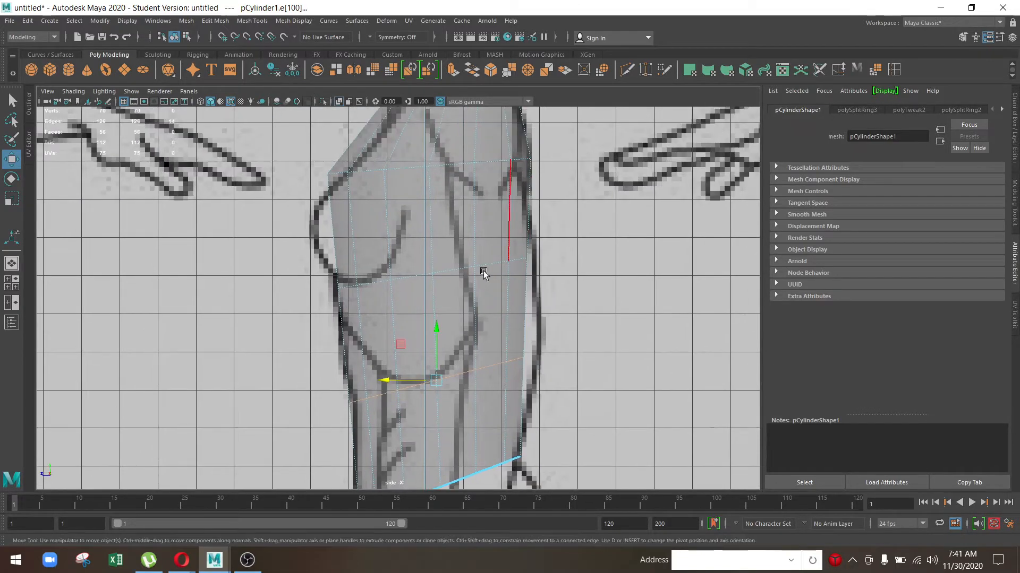
{"action": "key", "text": "r"}
{"action": "mouse_move", "coordinate": [388, 381]}
{"action": "left_mouse_down"}
{"action": "mouse_move", "coordinate": [399, 383]}
{"action": "mouse_move", "coordinate": [376, 383]}
{"action": "left_mouse_up"}
{"action": "key", "text": "w"}
{"action": "middle_click_drag", "start_coordinate": [448, 387], "coordinate": [435, 420], "text": "alt"}
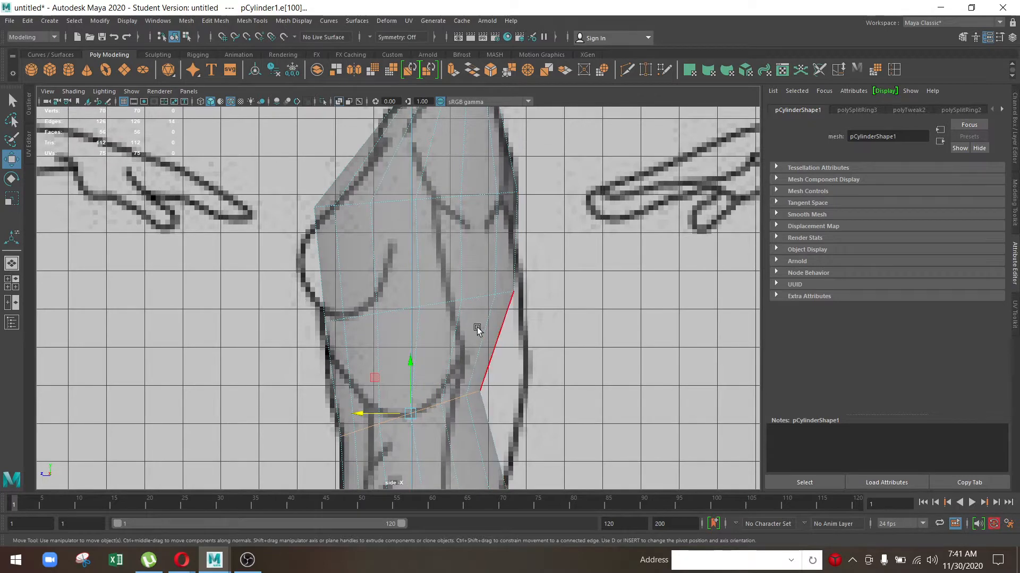
Step: Narrow the under-bust edge loop in depth and shift it so its front meets the torso outline below the bust
{"action": "middle_click_drag", "start_coordinate": [477, 330], "coordinate": [523, 224], "text": "alt"}
{"action": "right_click", "coordinate": [517, 264]}
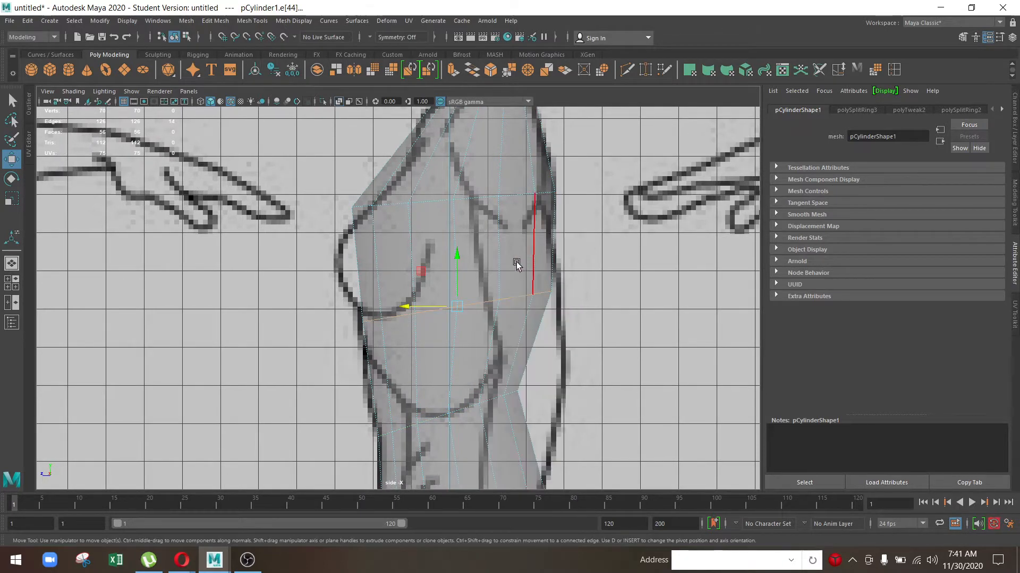
{"action": "key", "text": "r"}
{"action": "left_click_drag", "start_coordinate": [404, 307], "coordinate": [379, 313]}
{"action": "key", "text": "w"}
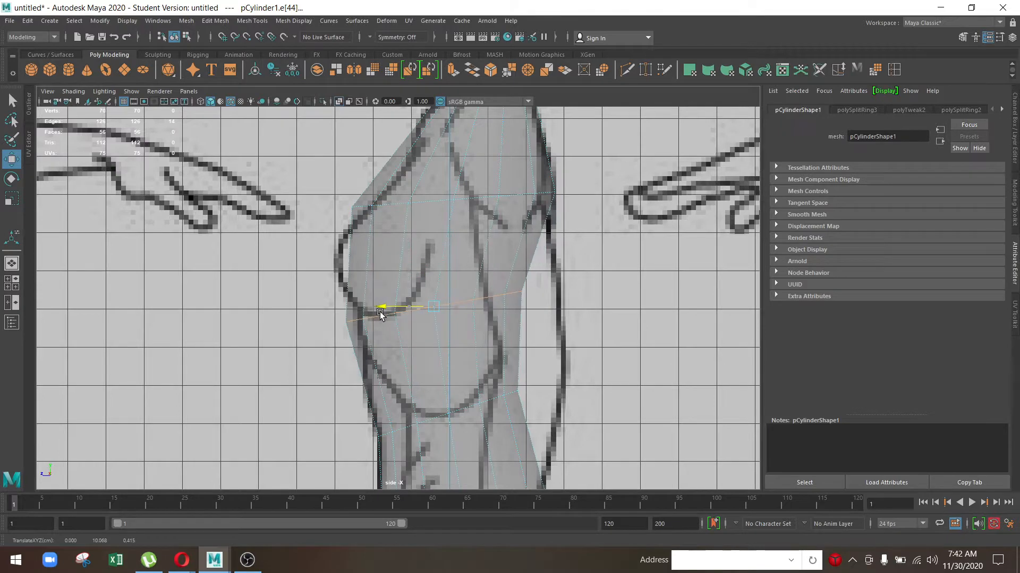
{"action": "middle_click_drag", "start_coordinate": [544, 241], "coordinate": [565, 244], "text": "alt"}
{"action": "scroll", "coordinate": [465, 260], "scroll_direction": "up", "scroll_amount": 1}
{"action": "key", "text": "r"}
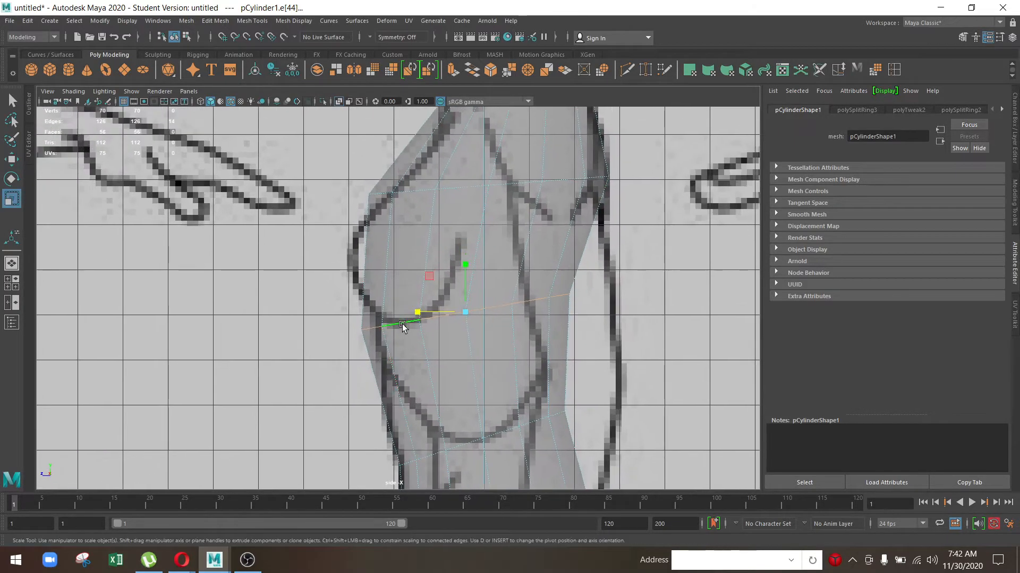
{"action": "left_click_drag", "start_coordinate": [415, 315], "coordinate": [428, 314]}
{"action": "key", "text": "w"}
Step: Lower the front vertices of the under-bust edge loop so they sit below the breast line
{"action": "middle_click_drag", "start_coordinate": [454, 406], "coordinate": [489, 355], "text": "alt"}
{"action": "scroll", "coordinate": [489, 355], "scroll_direction": "up", "scroll_amount": 2}
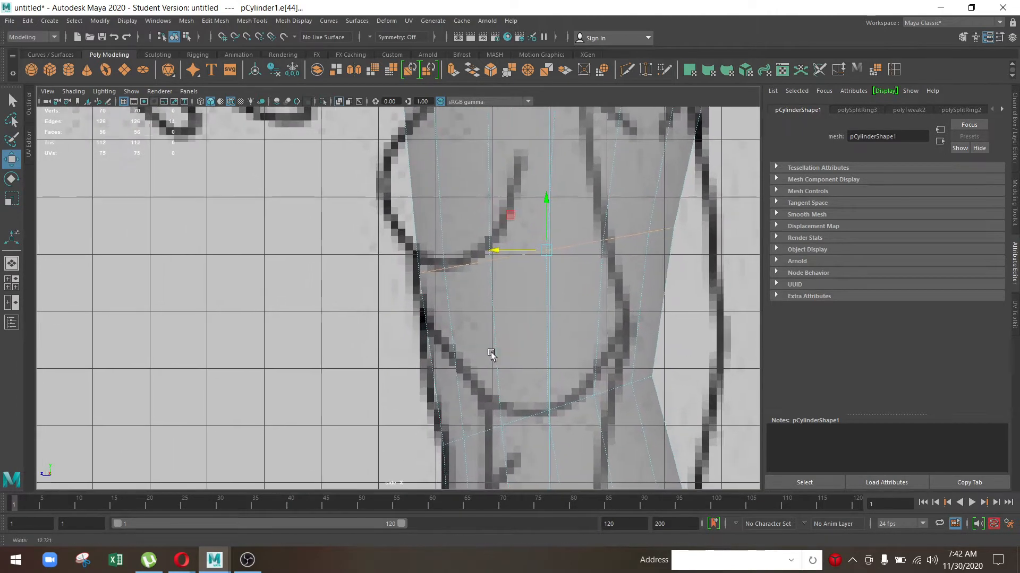
{"action": "right_click_drag", "start_coordinate": [499, 187], "coordinate": [446, 189]}
{"action": "left_click_drag", "start_coordinate": [439, 247], "coordinate": [499, 313]}
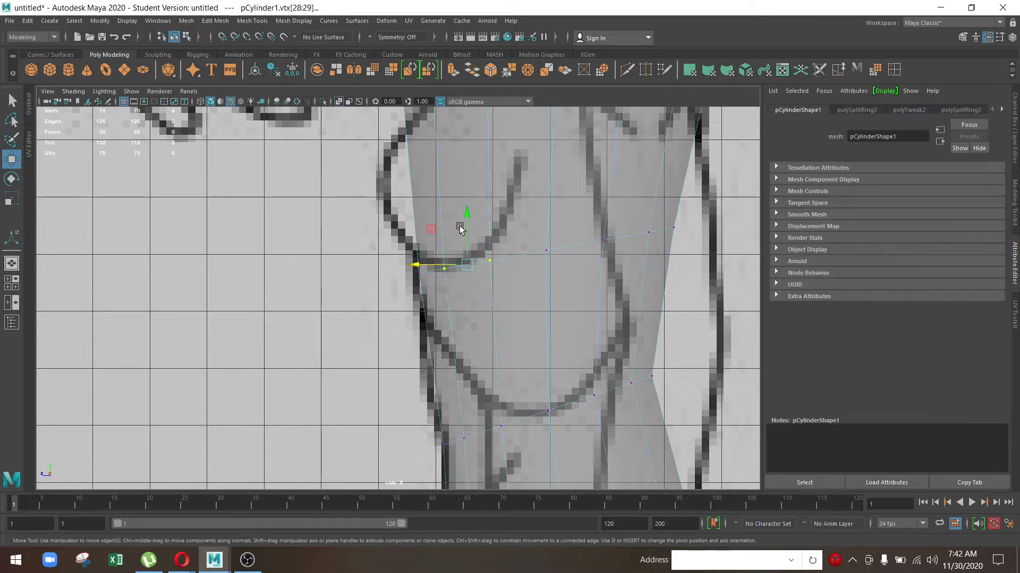
{"action": "left_click_drag", "start_coordinate": [464, 229], "coordinate": [464, 226]}
{"action": "left_click_drag", "start_coordinate": [382, 250], "coordinate": [499, 317]}
{"action": "left_click_drag", "start_coordinate": [454, 235], "coordinate": [450, 240]}
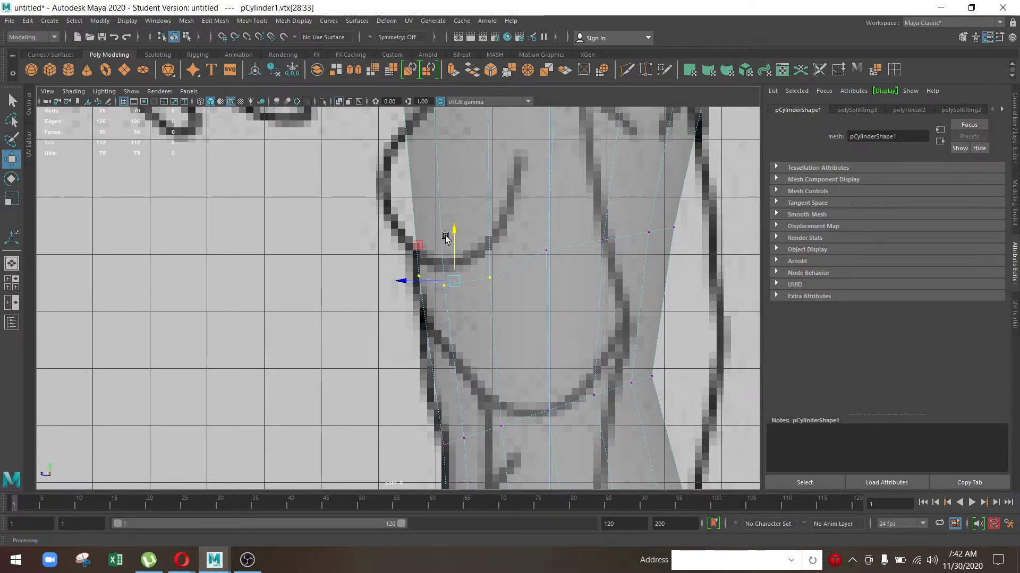
{"action": "middle_click_drag", "start_coordinate": [512, 167], "coordinate": [466, 252], "text": "alt"}
{"action": "left_click_drag", "start_coordinate": [433, 241], "coordinate": [440, 264]}
Step: Try to rotate the front vertices of the waist edge loop in the side view
{"action": "middle_click_drag", "start_coordinate": [440, 328], "coordinate": [403, 197], "text": "alt"}
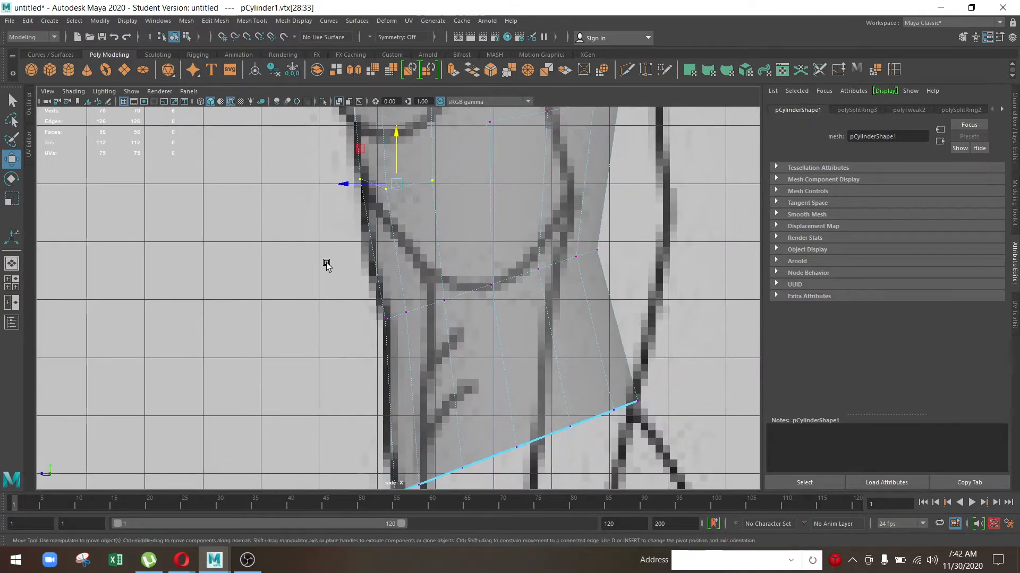
{"action": "left_click_drag", "start_coordinate": [323, 261], "coordinate": [430, 383]}
{"action": "key", "text": "e"}
{"action": "mouse_move", "coordinate": [430, 285]}
{"action": "left_mouse_down"}
{"action": "mouse_move", "coordinate": [440, 308]}
{"action": "mouse_move", "coordinate": [440, 282]}
{"action": "left_mouse_up"}
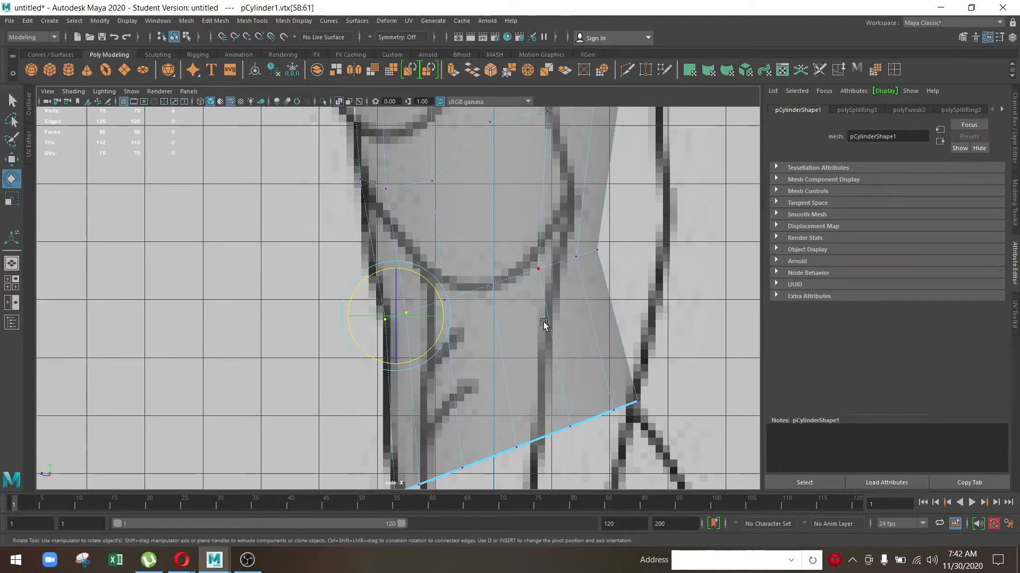
Step: Raise the two side vertices of the under-bust edge loop toward the back slightly in the side view
{"action": "scroll", "coordinate": [542, 318], "scroll_direction": "down", "scroll_amount": 4}
{"action": "middle_click_drag", "start_coordinate": [454, 299], "coordinate": [419, 359], "text": "alt"}
{"action": "scroll", "coordinate": [452, 289], "scroll_direction": "up", "scroll_amount": 2}
{"action": "middle_click_drag", "start_coordinate": [477, 254], "coordinate": [460, 324], "text": "alt"}
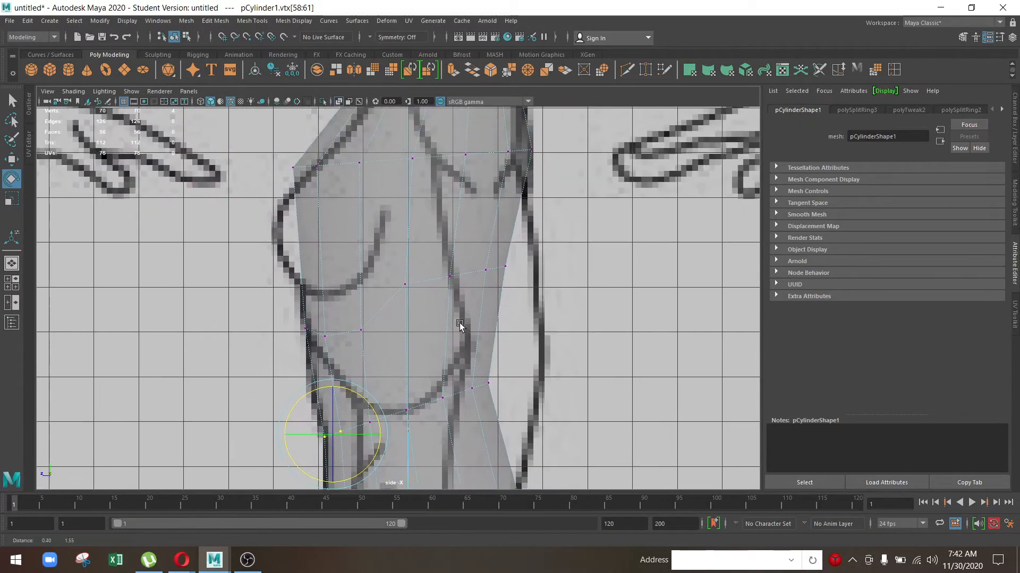
{"action": "scroll", "coordinate": [436, 287], "scroll_direction": "up", "scroll_amount": 2}
{"action": "middle_click_drag", "start_coordinate": [421, 260], "coordinate": [417, 306], "text": "alt"}
{"action": "left_click_drag", "start_coordinate": [431, 345], "coordinate": [432, 349]}
{"action": "middle_click_drag", "start_coordinate": [447, 315], "coordinate": [428, 368], "text": "alt"}
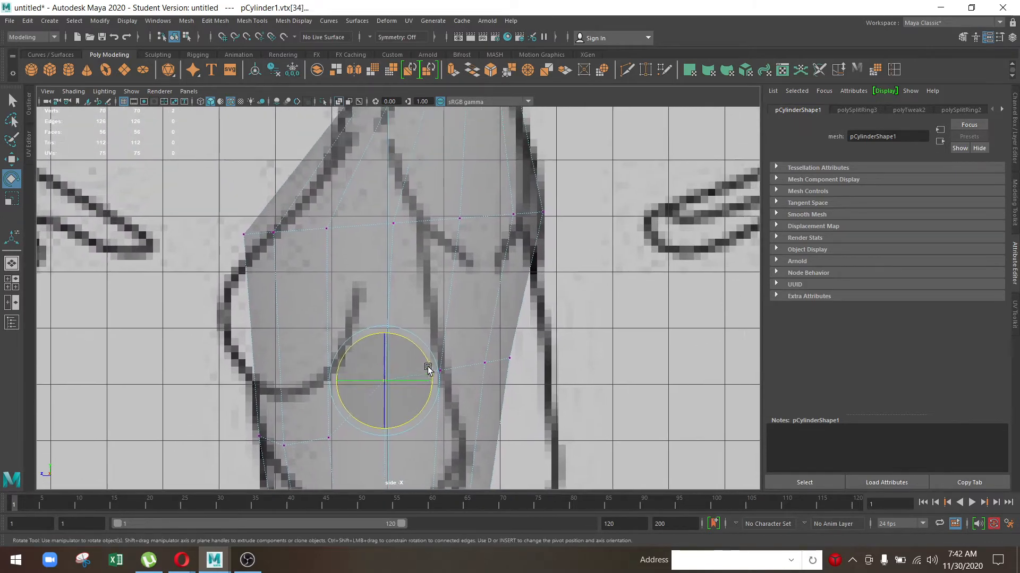
{"action": "left_click_drag", "start_coordinate": [480, 304], "coordinate": [519, 378]}
{"action": "left_click_drag", "start_coordinate": [406, 293], "coordinate": [486, 379]}
{"action": "key", "text": "w"}
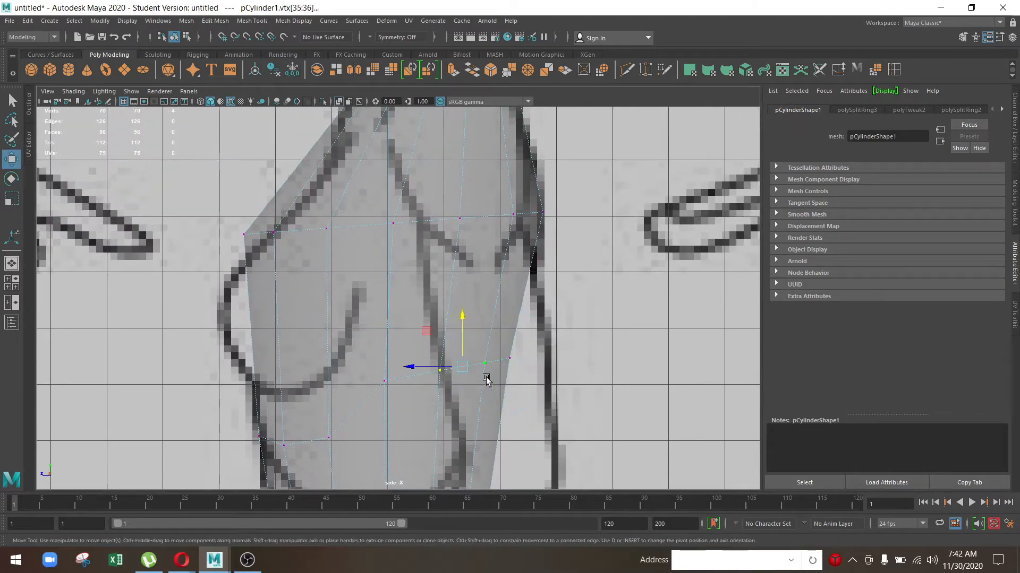
{"action": "left_click_drag", "start_coordinate": [460, 318], "coordinate": [460, 311]}
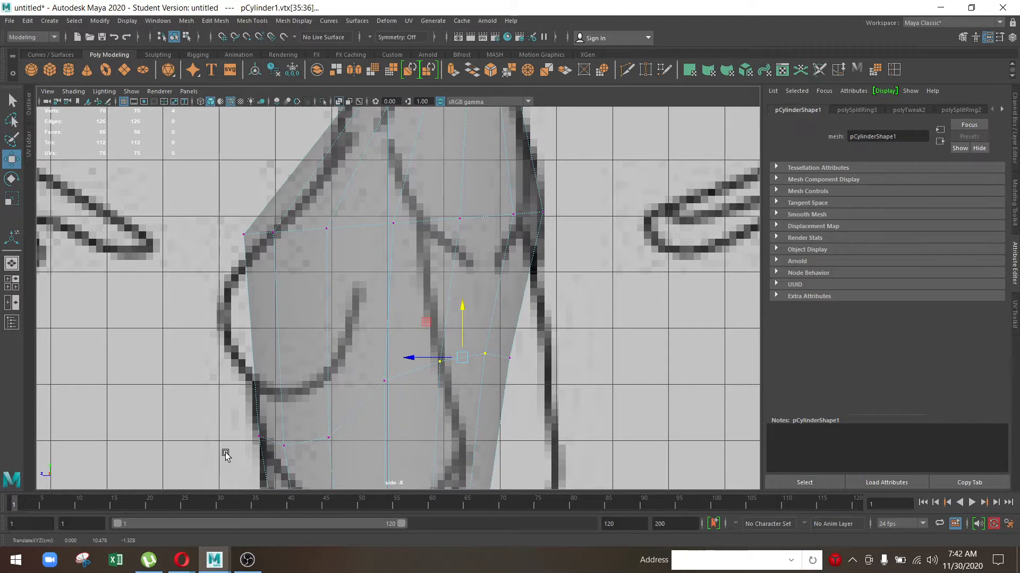
{"action": "middle_click_drag", "start_coordinate": [398, 261], "coordinate": [406, 347], "text": "alt"}
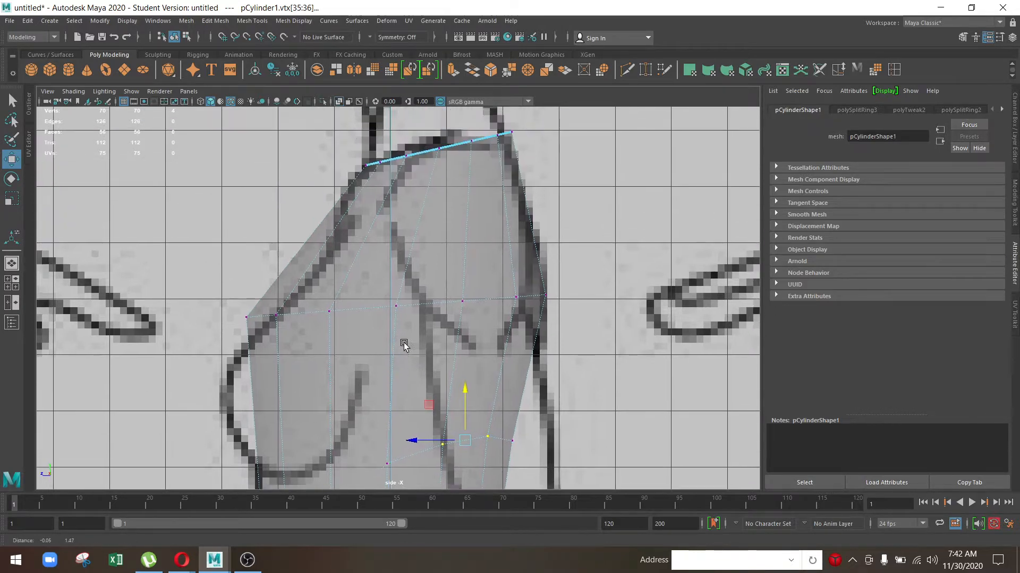
{"action": "left_click_drag", "start_coordinate": [204, 269], "coordinate": [438, 342]}
{"action": "middle_click_drag", "start_coordinate": [365, 346], "coordinate": [428, 253], "text": "alt"}
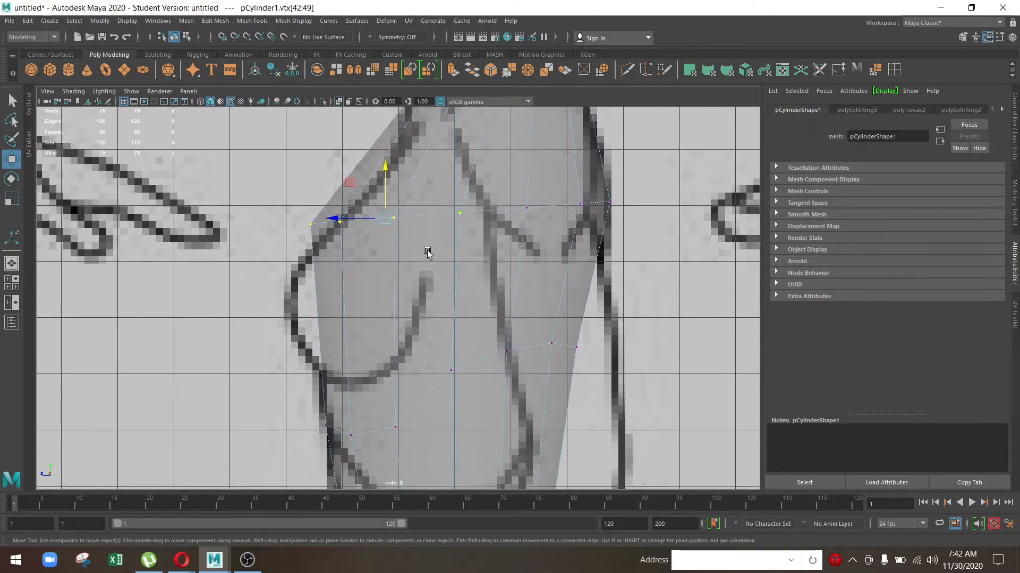
{"action": "scroll", "coordinate": [426, 268], "scroll_direction": "up", "scroll_amount": 1}
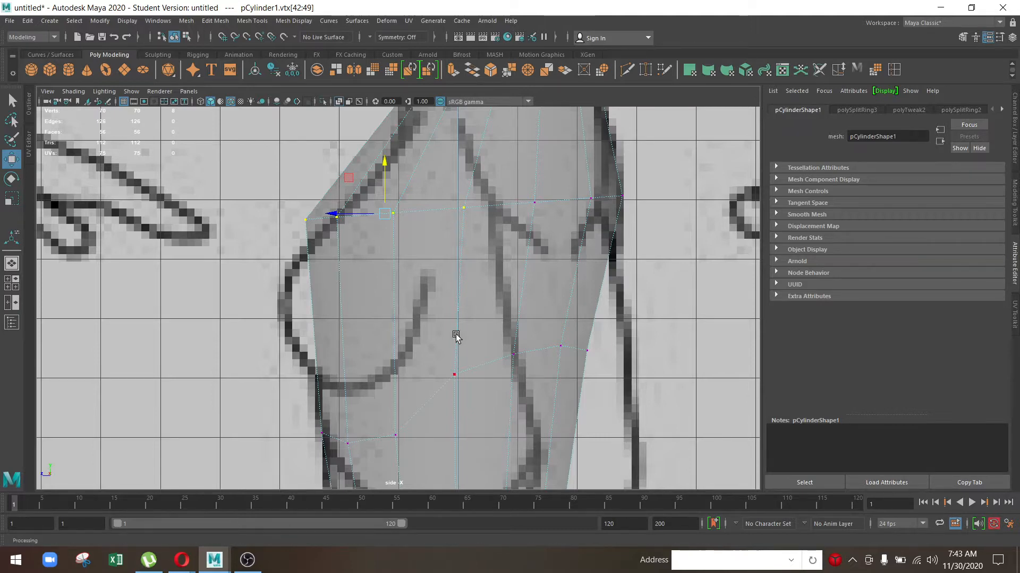
Step: Widen the bottom border edge loop in the front view until its sides meet the drawn hip outline
{"action": "key", "text": "space"}
{"action": "key", "text": "space"}
{"action": "middle_click_drag", "start_coordinate": [340, 305], "coordinate": [357, 257], "text": "alt"}
{"action": "right_click_drag", "start_coordinate": [357, 257], "coordinate": [412, 365], "text": "alt"}
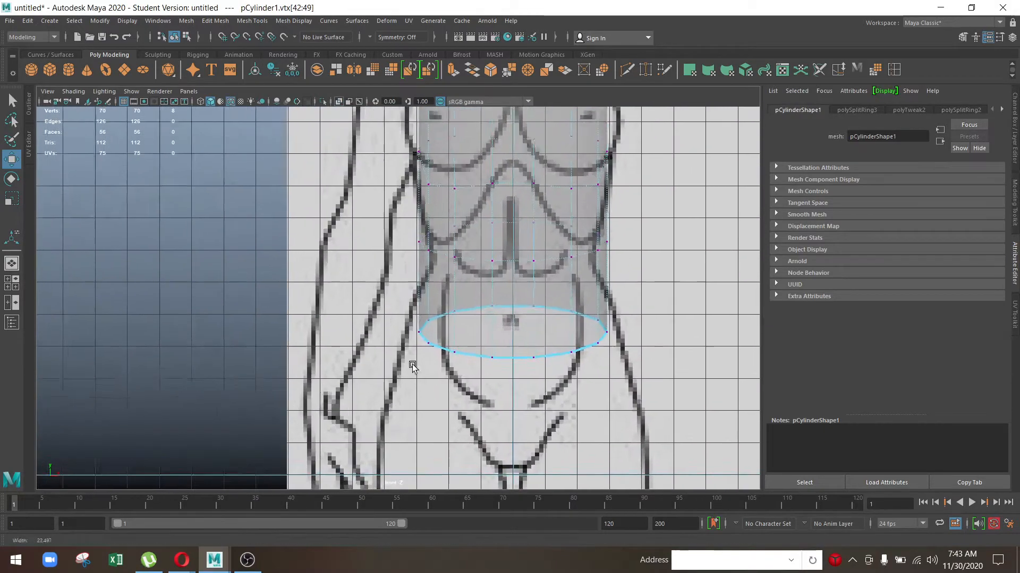
{"action": "middle_click_drag", "start_coordinate": [412, 364], "coordinate": [385, 299], "text": "alt"}
{"action": "right_click_drag", "start_coordinate": [385, 298], "coordinate": [345, 425], "text": "alt"}
{"action": "middle_click_drag", "start_coordinate": [445, 253], "coordinate": [436, 258], "text": "alt"}
{"action": "right_click_drag", "start_coordinate": [444, 237], "coordinate": [445, 209]}
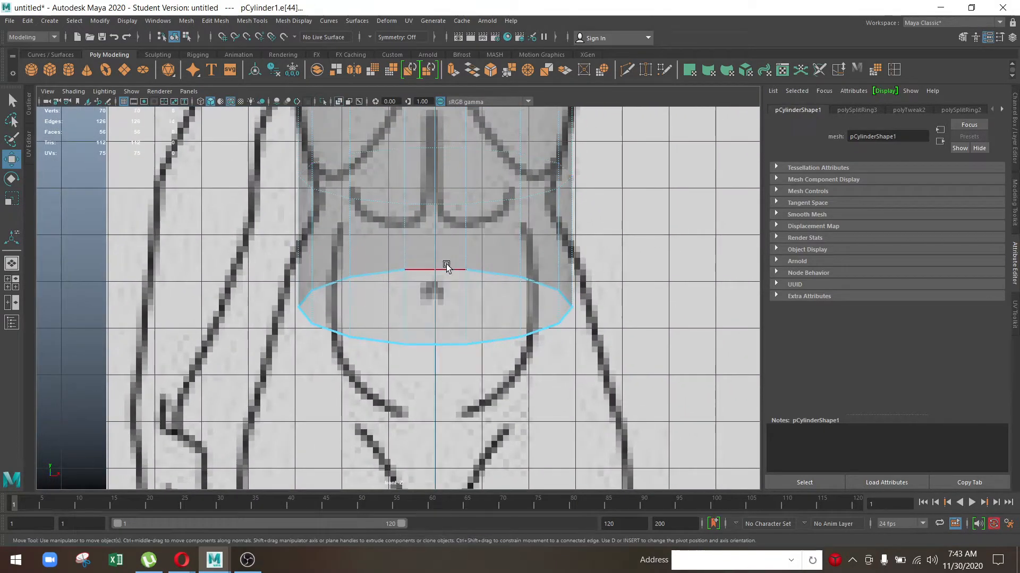
{"action": "double_click", "coordinate": [447, 269]}
{"action": "key", "text": "r"}
{"action": "left_click_drag", "start_coordinate": [481, 306], "coordinate": [487, 306]}
Step: Narrow the waist edge loop to the drawn waist outline in the front view and adjust its height
{"action": "middle_click_drag", "start_coordinate": [485, 233], "coordinate": [485, 316], "text": "alt"}
{"action": "double_click", "coordinate": [496, 277]}
{"action": "left_click_drag", "start_coordinate": [514, 276], "coordinate": [473, 271]}
{"action": "key", "text": "w"}
{"action": "left_click", "coordinate": [434, 210]}
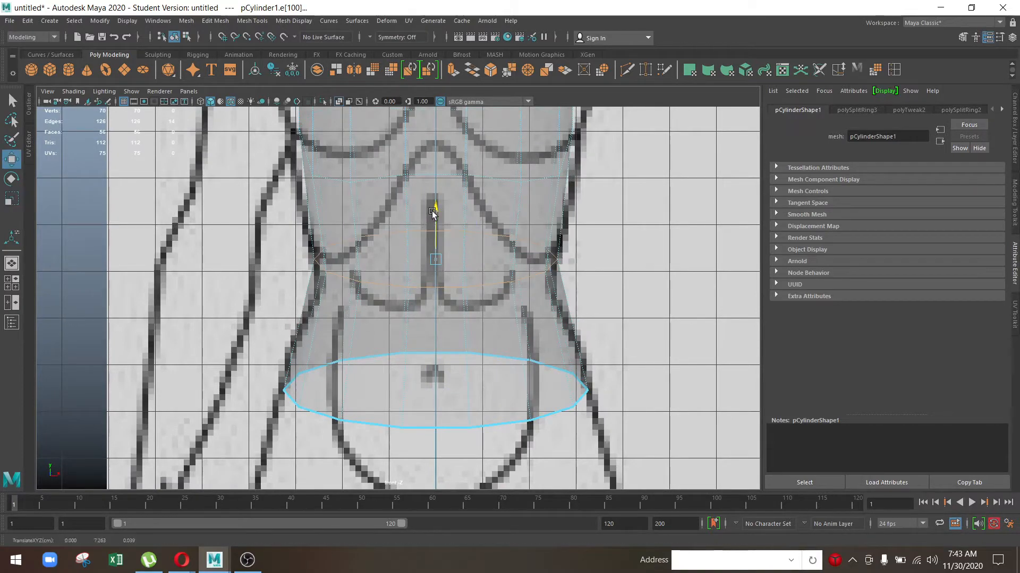
Step: Widen the under-bust edge loop slightly so its sides meet the torso outline in the front view
{"action": "middle_click_drag", "start_coordinate": [431, 205], "coordinate": [419, 296], "text": "alt"}
{"action": "left_click", "coordinate": [365, 269]}
{"action": "double_click", "coordinate": [364, 270]}
{"action": "key", "text": "r"}
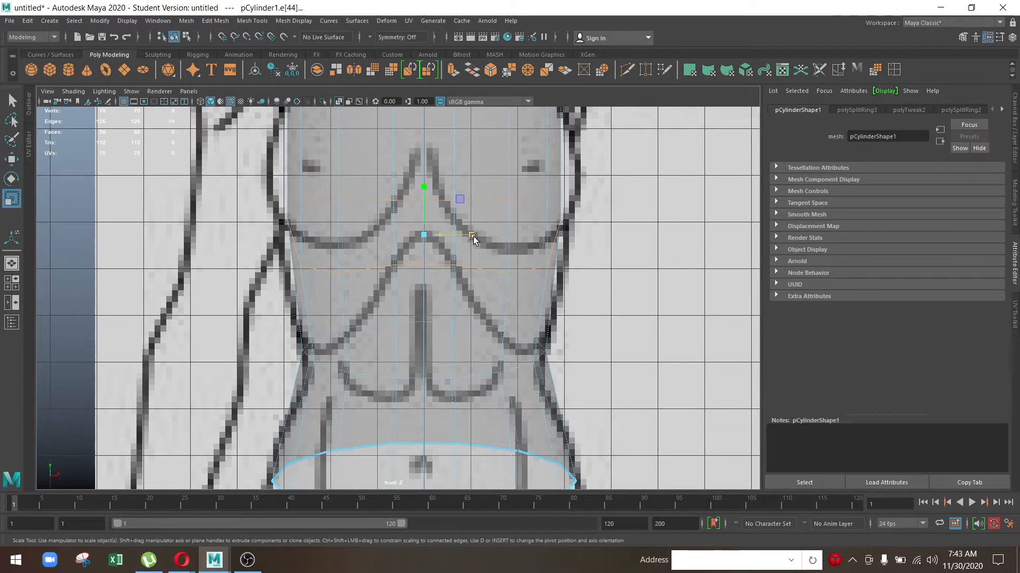
{"action": "left_click_drag", "start_coordinate": [472, 234], "coordinate": [476, 238]}
Step: Widen the chest edge loop at armpit height to about 1.09 times its width, toward the body outline
{"action": "middle_click_drag", "start_coordinate": [478, 227], "coordinate": [436, 371], "text": "alt"}
{"action": "double_click", "coordinate": [356, 275]}
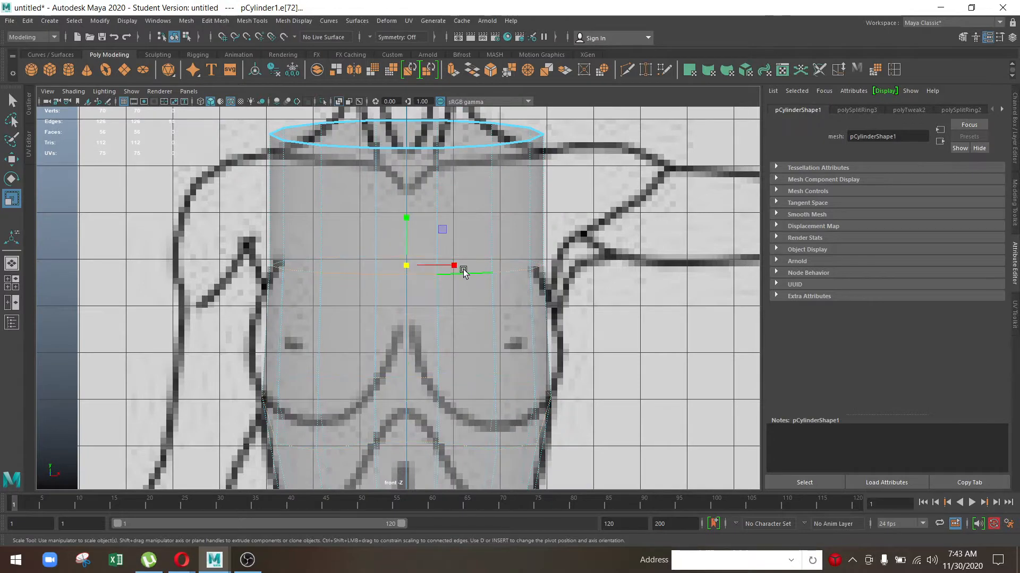
{"action": "left_click_drag", "start_coordinate": [463, 272], "coordinate": [461, 269]}
{"action": "left_click_drag", "start_coordinate": [463, 270], "coordinate": [460, 269]}
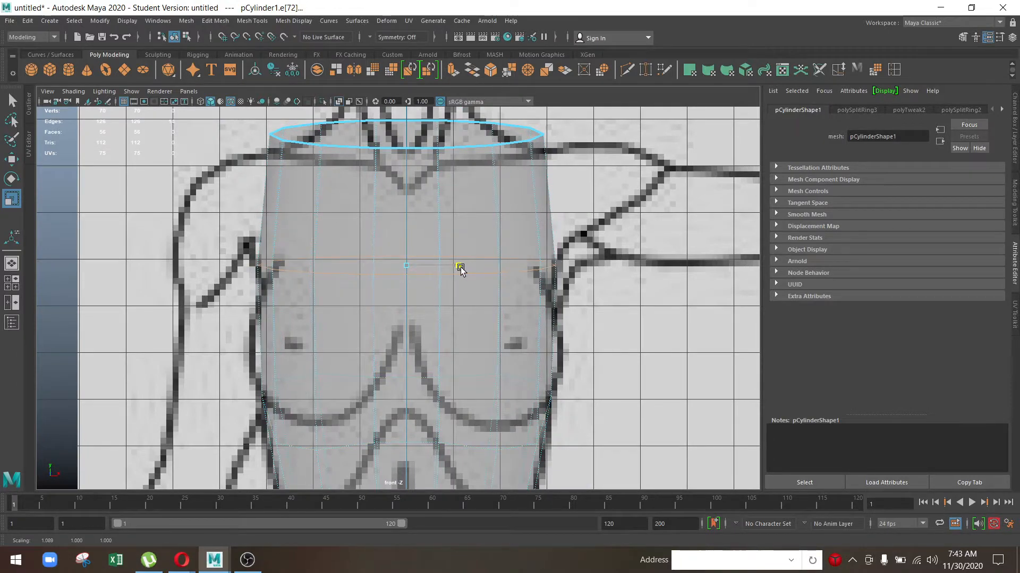
Step: Narrow the top border edge loop to about 0.67 times its width to fit the base of the neck
{"action": "middle_click_drag", "start_coordinate": [412, 188], "coordinate": [413, 239], "text": "alt"}
{"action": "double_click", "coordinate": [409, 198]}
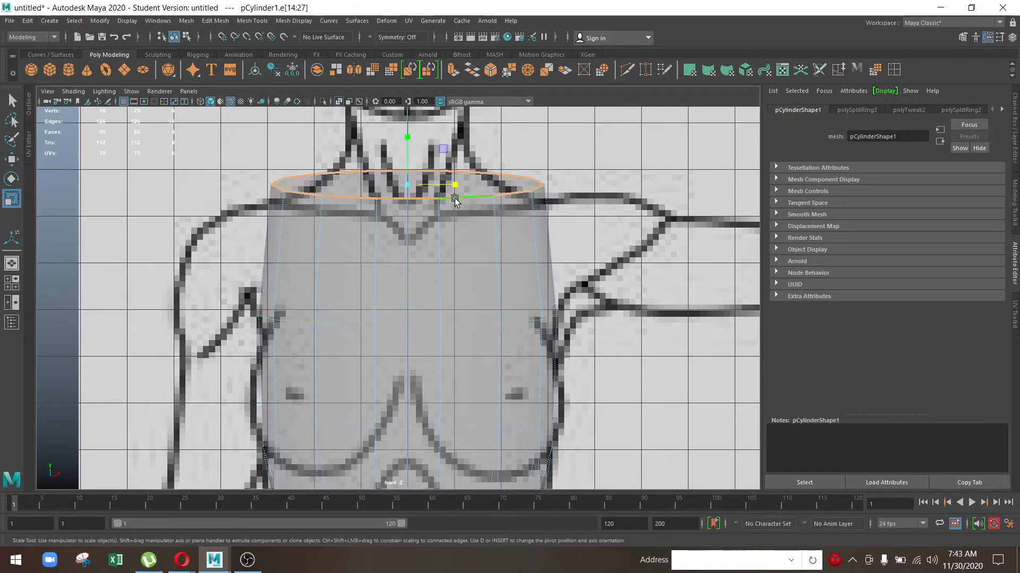
{"action": "left_click_drag", "start_coordinate": [452, 182], "coordinate": [438, 186]}
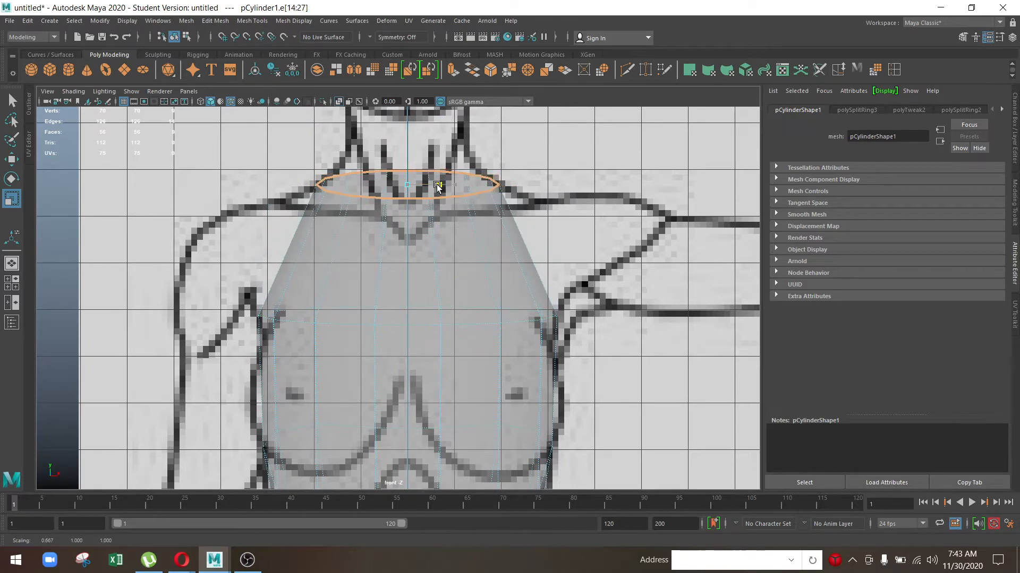
Step: Insert an edge loop between the chest and neck loops, widen it about 1.47 times, and raise it to the shoulder line
{"action": "left_click", "coordinate": [343, 233]}
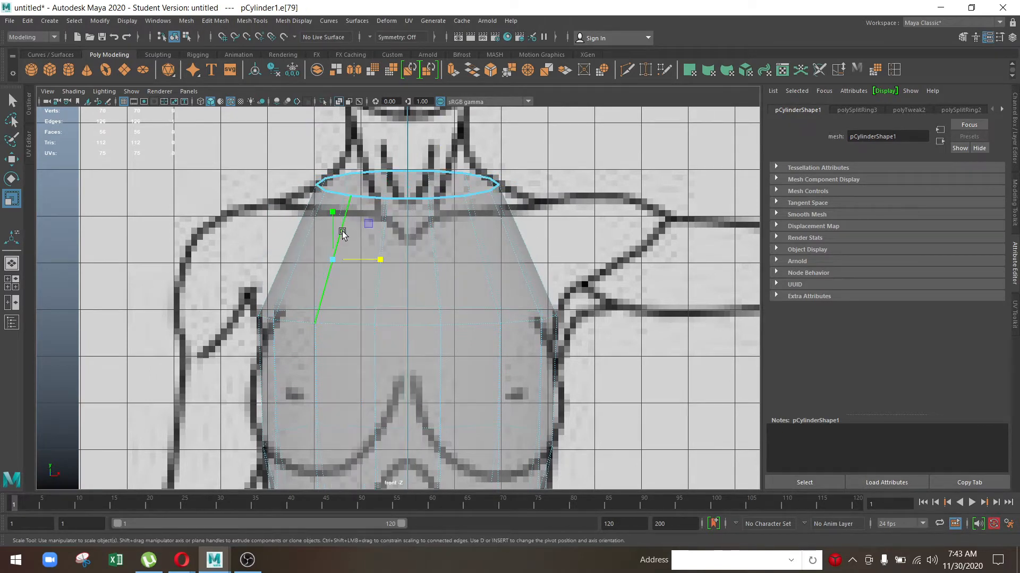
{"action": "right_click_drag", "start_coordinate": [342, 234], "coordinate": [250, 228], "text": "shift"}
{"action": "left_click_drag", "start_coordinate": [455, 255], "coordinate": [473, 255]}
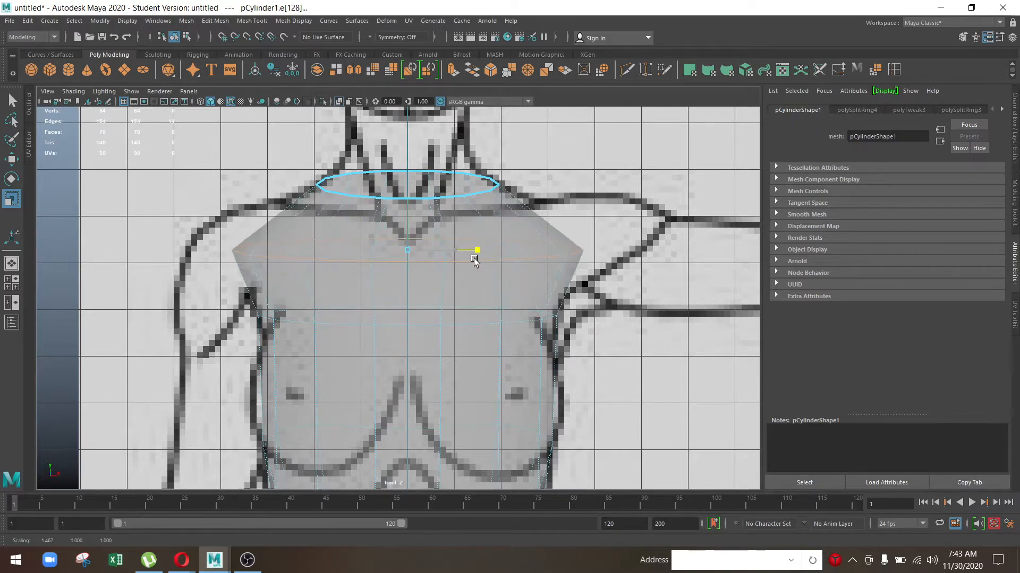
{"action": "key", "text": "w"}
{"action": "left_click_drag", "start_coordinate": [409, 200], "coordinate": [431, 158]}
Step: Narrow the shoulder edge loop in depth to follow the side-view outline and lower it slightly
{"action": "key", "text": "space"}
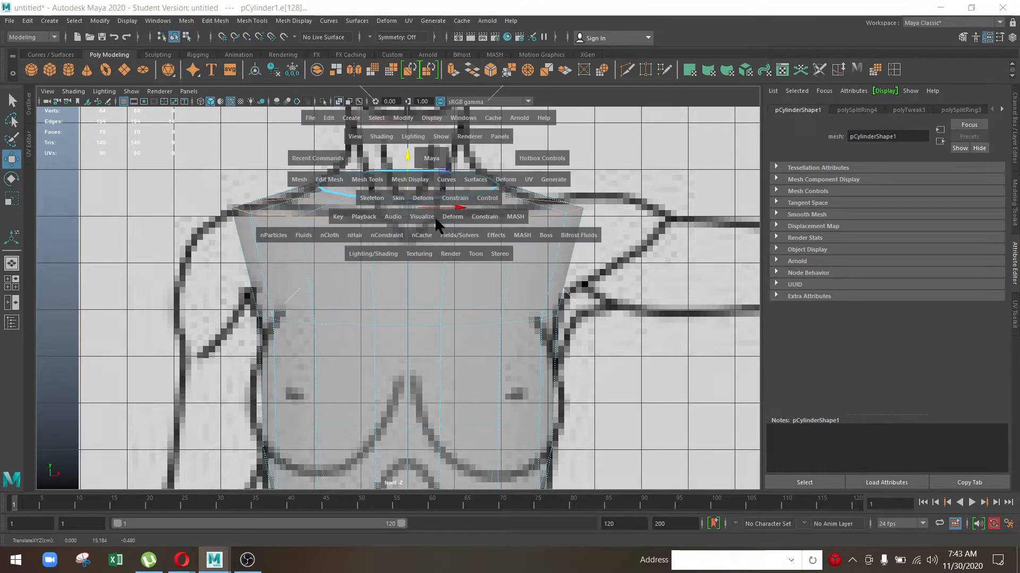
{"action": "key", "text": "space"}
{"action": "middle_click_drag", "start_coordinate": [455, 370], "coordinate": [410, 431], "text": "alt"}
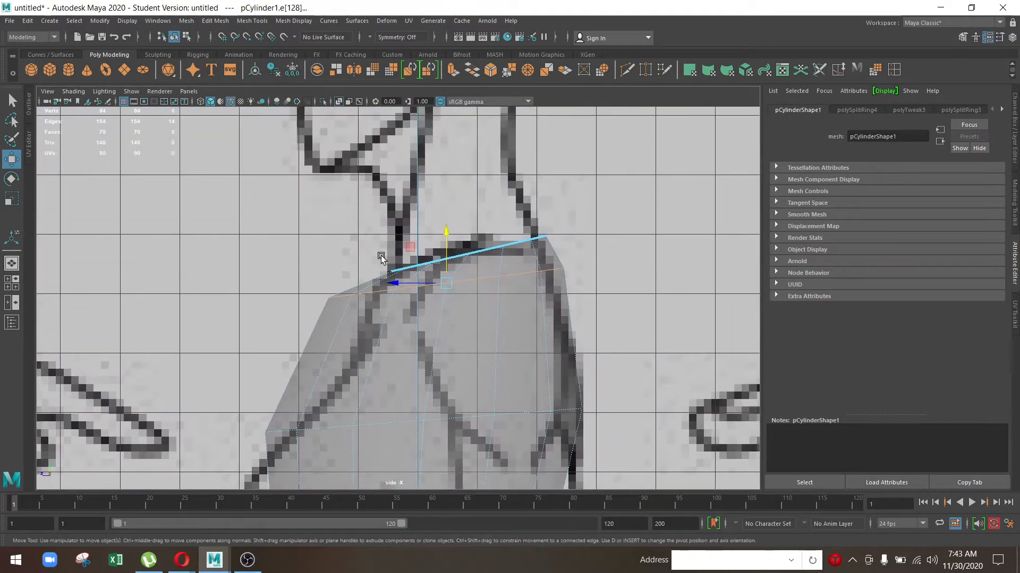
{"action": "scroll", "coordinate": [386, 304], "scroll_direction": "up", "scroll_amount": 3}
{"action": "key", "text": "r"}
{"action": "left_click_drag", "start_coordinate": [416, 278], "coordinate": [432, 284]}
{"action": "key", "text": "w"}
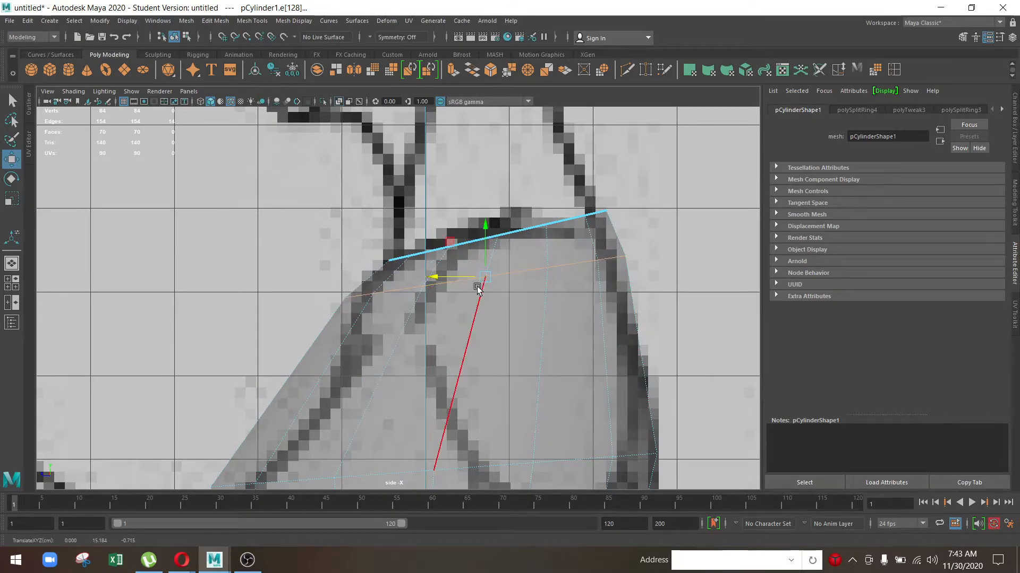
{"action": "left_click_drag", "start_coordinate": [487, 225], "coordinate": [487, 237]}
Step: Narrow the shoulder edge loop in the front view so it ends inside the shoulders, and raise it slightly
{"action": "key", "text": "space"}
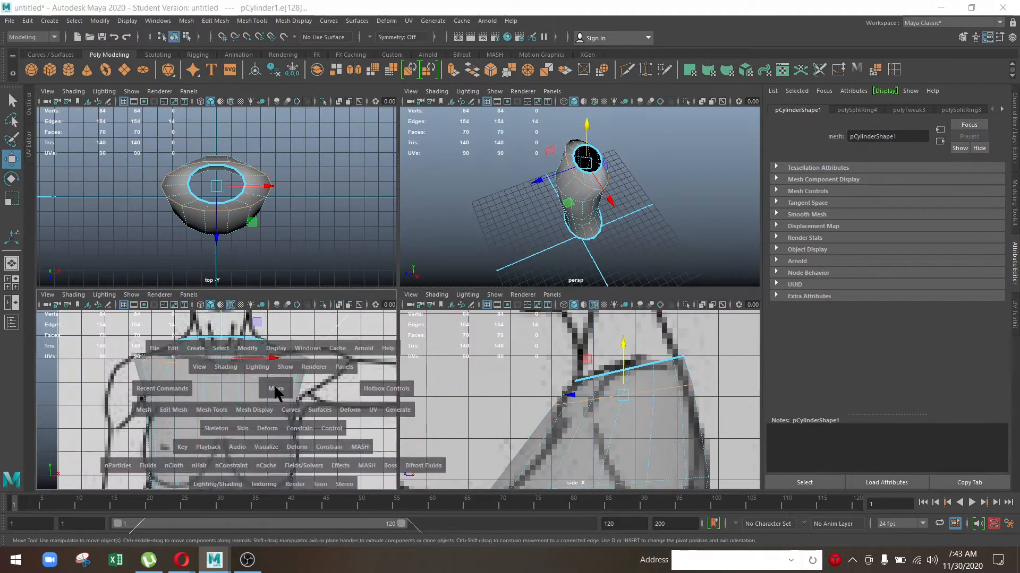
{"action": "key", "text": "space"}
{"action": "scroll", "coordinate": [257, 375], "scroll_direction": "up", "scroll_amount": 1}
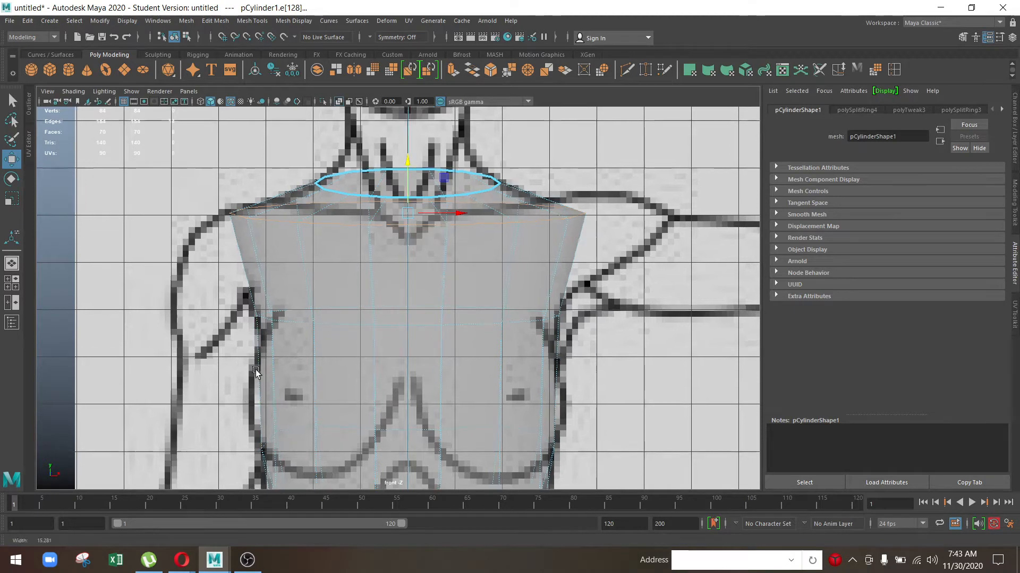
{"action": "middle_click_drag", "start_coordinate": [353, 304], "coordinate": [353, 327], "text": "alt"}
{"action": "scroll", "coordinate": [345, 266], "scroll_direction": "up", "scroll_amount": 3}
{"action": "mouse_move", "coordinate": [355, 266]}
{"action": "middle_mouse_down", "text": "alt"}
{"action": "mouse_move", "coordinate": [352, 321]}
{"action": "mouse_move", "coordinate": [409, 177]}
{"action": "mouse_move", "coordinate": [345, 254]}
{"action": "middle_mouse_up", "text": "alt"}
{"action": "scroll", "coordinate": [355, 308], "scroll_direction": "up", "scroll_amount": 1}
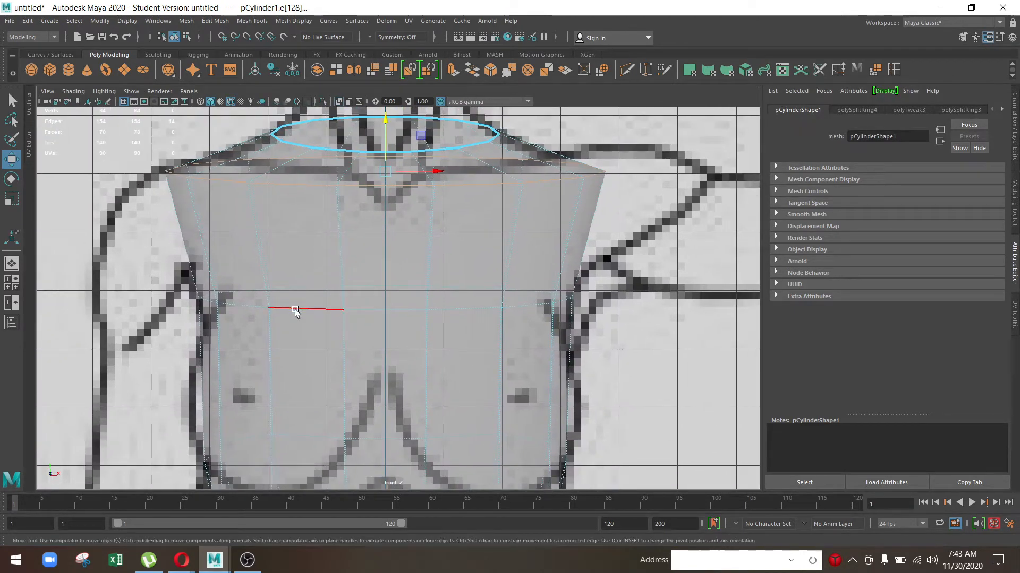
{"action": "key", "text": "r"}
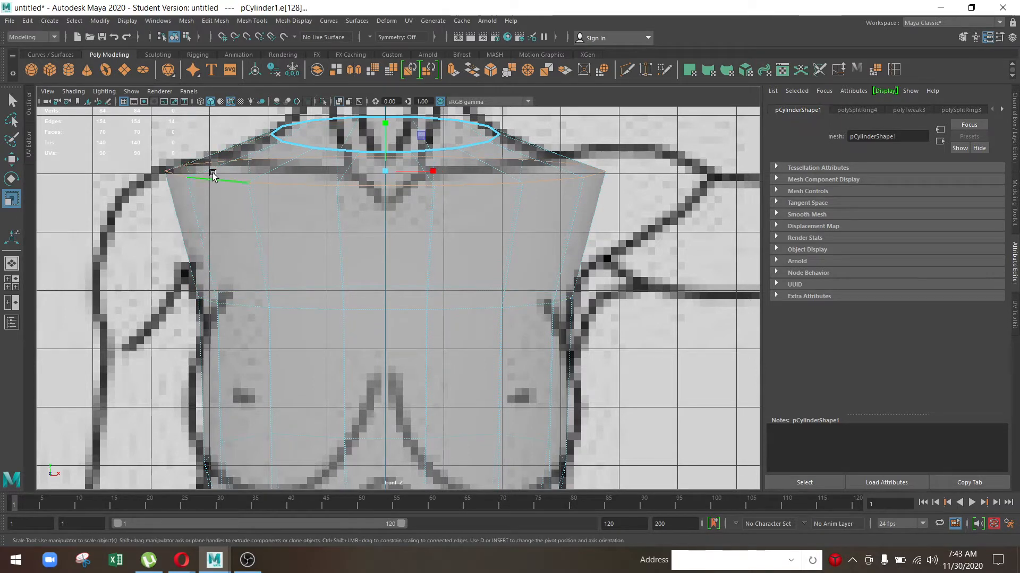
{"action": "left_click_drag", "start_coordinate": [430, 171], "coordinate": [421, 171]}
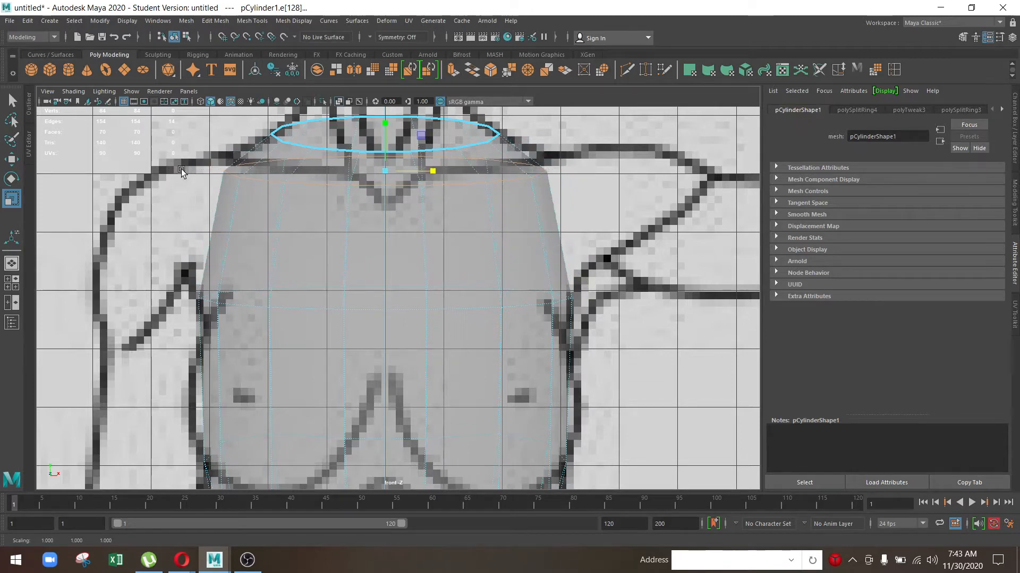
{"action": "key", "text": "w"}
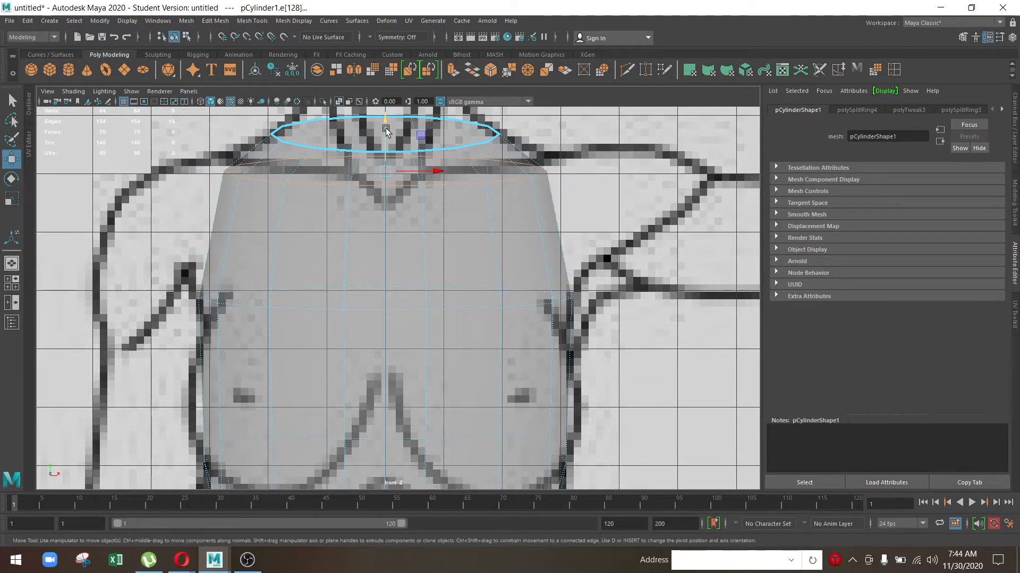
{"action": "left_click_drag", "start_coordinate": [386, 128], "coordinate": [385, 119]}
Step: Widen the chest edge loop in the front view until its sides reach the armpits
{"action": "middle_click_drag", "start_coordinate": [505, 285], "coordinate": [500, 249], "text": "alt"}
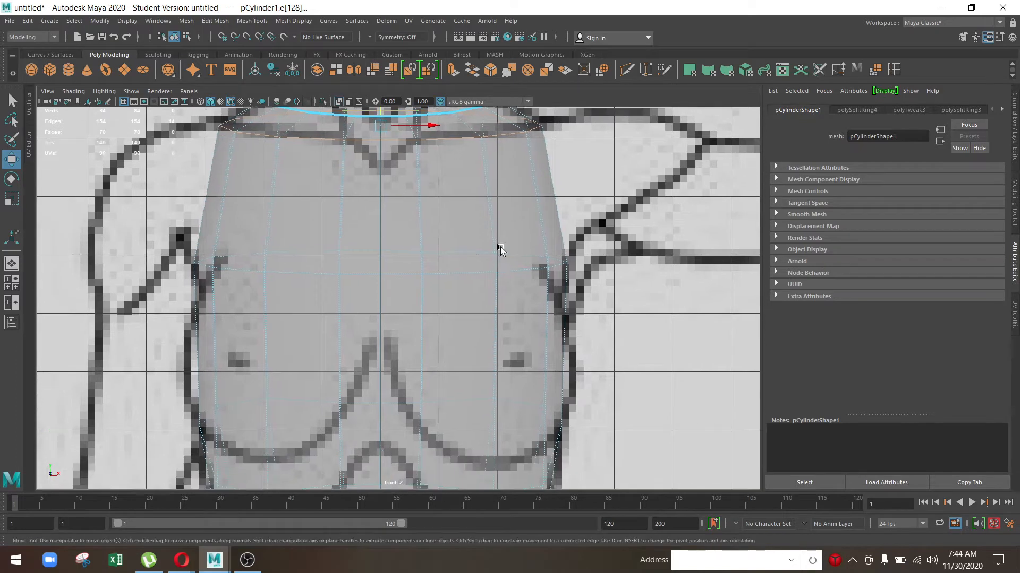
{"action": "double_click", "coordinate": [528, 271]}
{"action": "key", "text": "r"}
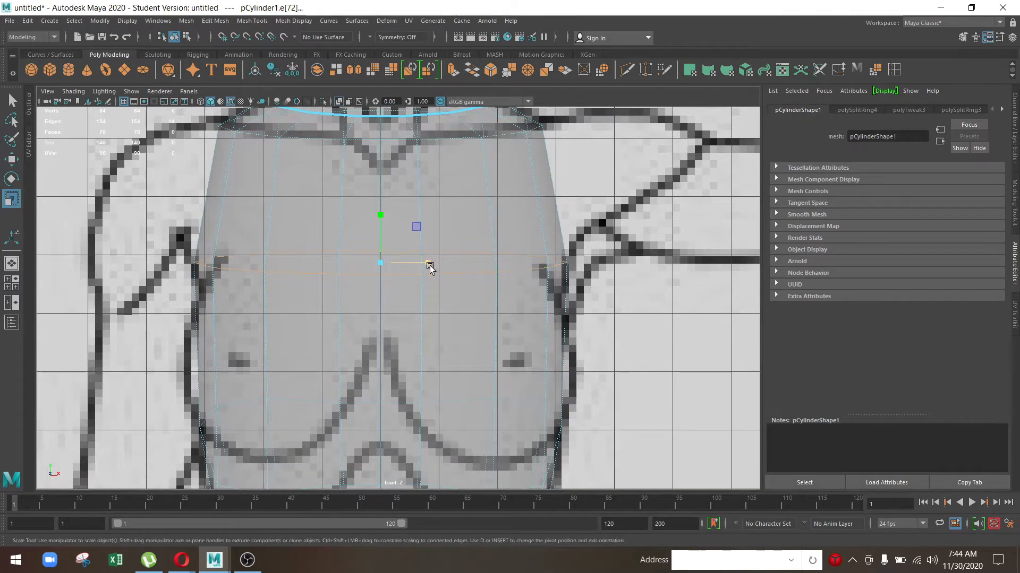
{"action": "left_click_drag", "start_coordinate": [430, 265], "coordinate": [439, 269]}
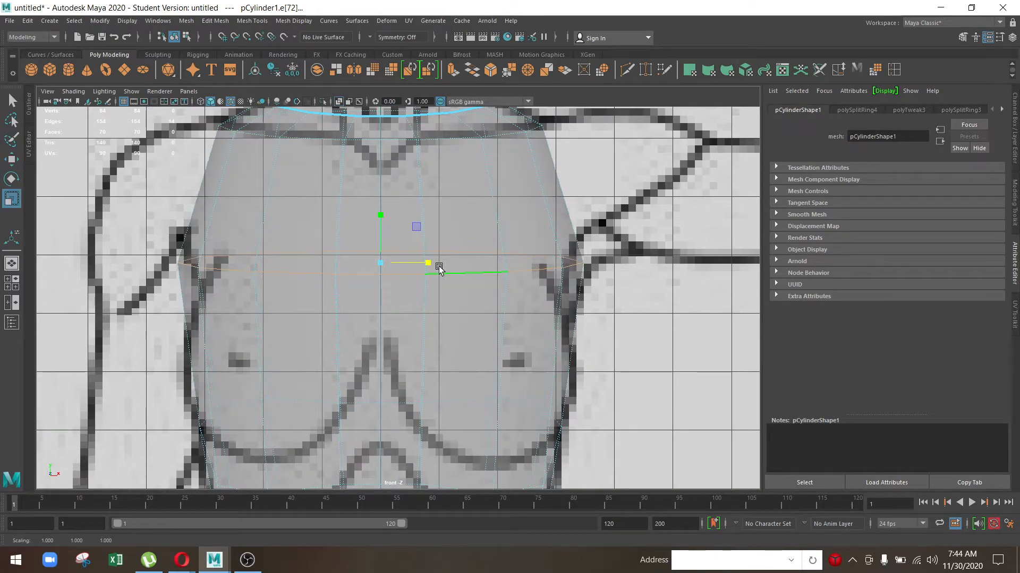
Step: Examine the torso mesh in the perspective view and compare its profile with the side reference drawing
{"action": "scroll", "coordinate": [514, 275], "scroll_direction": "down", "scroll_amount": 5}
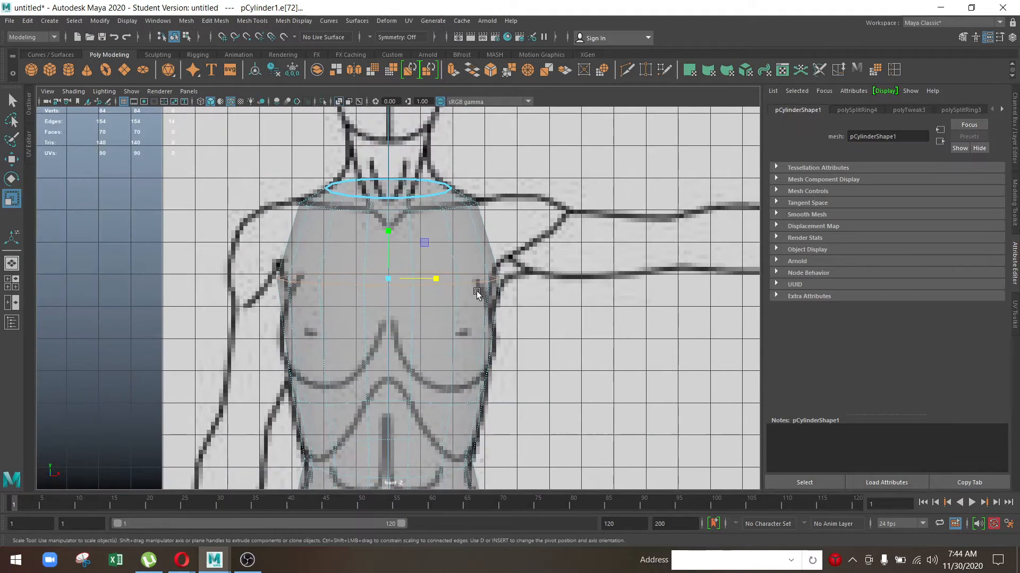
{"action": "key", "text": "space"}
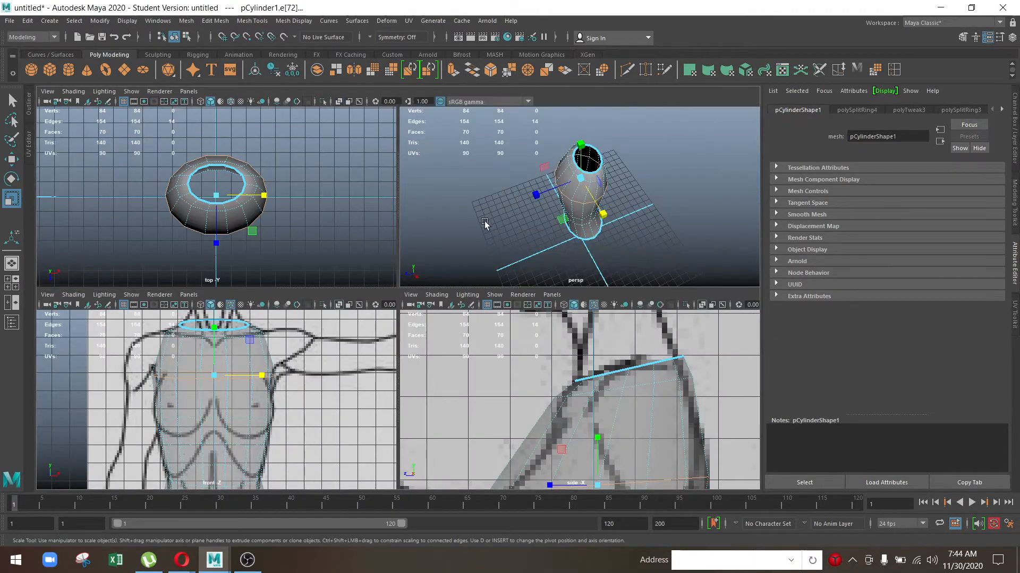
{"action": "key", "text": "space"}
{"action": "left_click_drag", "start_coordinate": [600, 238], "coordinate": [339, 279], "text": "alt"}
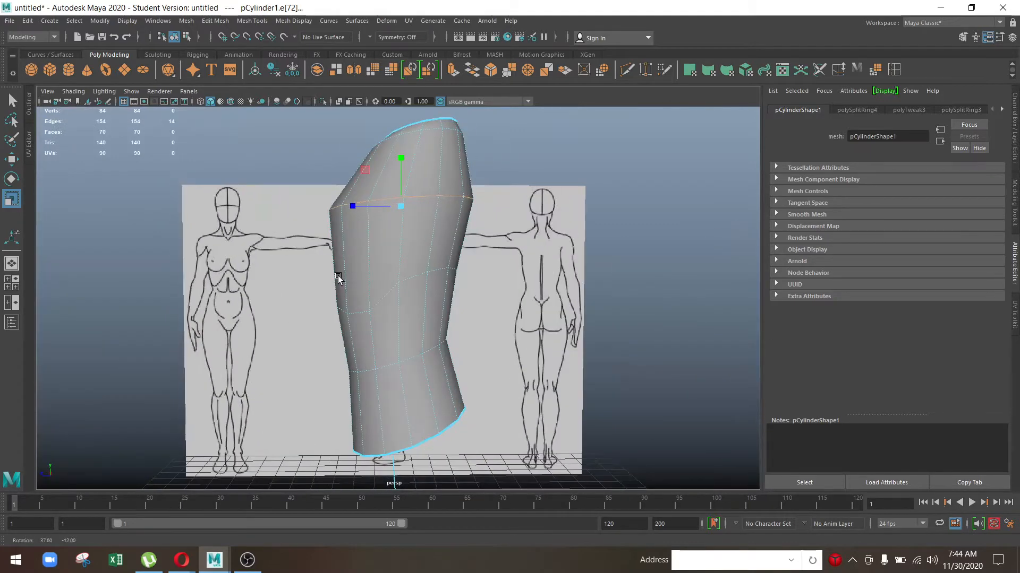
{"action": "key", "text": "space"}
{"action": "key", "text": "space"}
{"action": "right_click_drag", "start_coordinate": [490, 423], "coordinate": [407, 423], "text": "alt"}
{"action": "middle_click_drag", "start_coordinate": [408, 423], "coordinate": [422, 237], "text": "alt"}
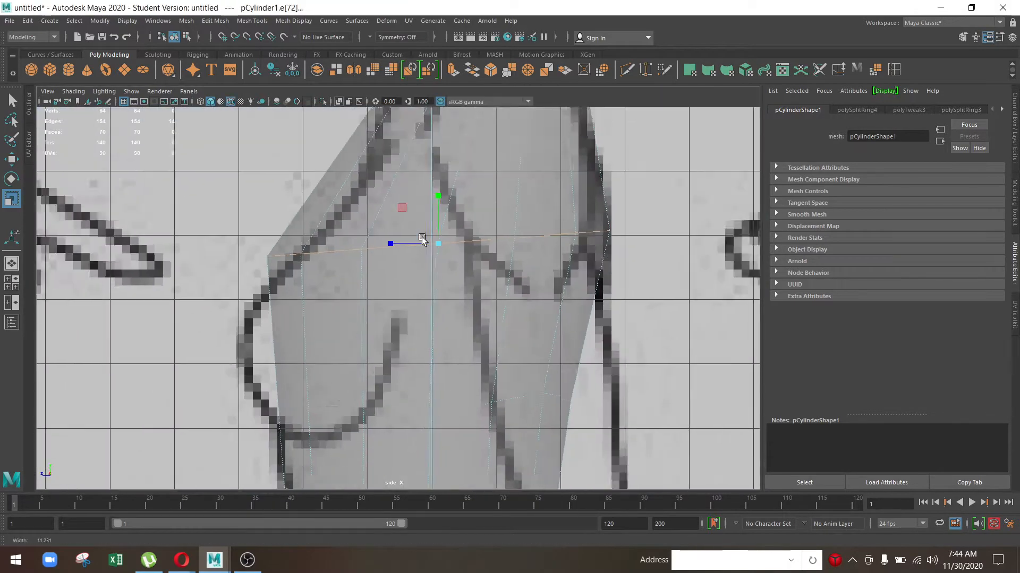
{"action": "right_click_drag", "start_coordinate": [421, 237], "coordinate": [337, 240], "text": "alt"}
{"action": "middle_click_drag", "start_coordinate": [337, 239], "coordinate": [377, 234], "text": "alt"}
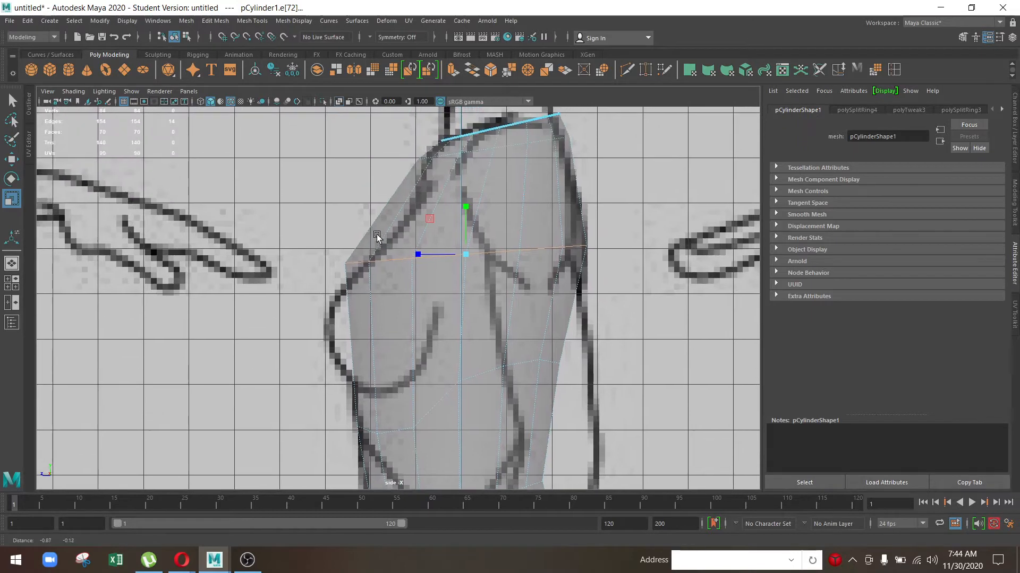
{"action": "right_click_drag", "start_coordinate": [377, 234], "coordinate": [424, 310], "text": "alt"}
{"action": "key", "text": "space"}
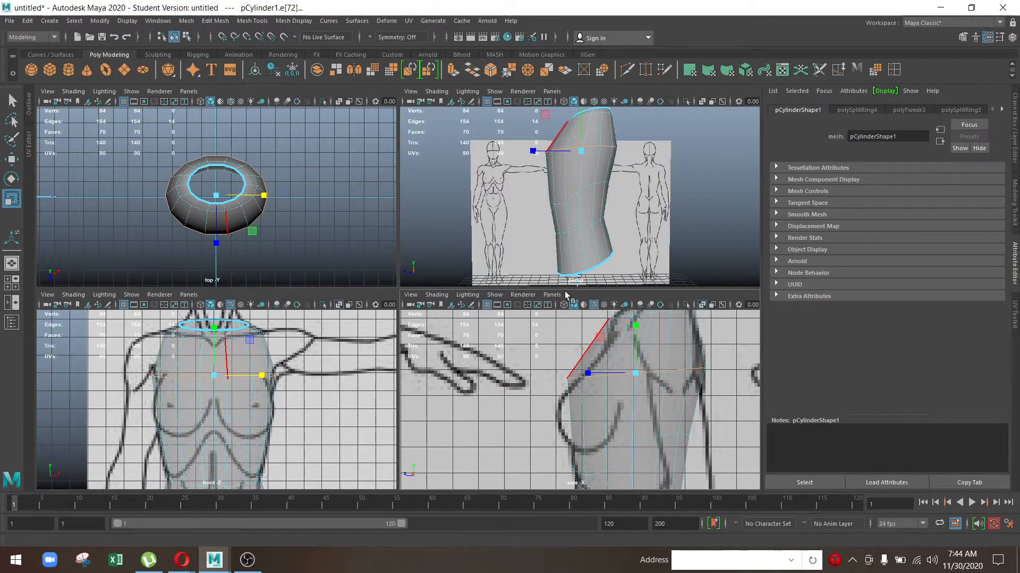
Step: Move the front vertices of the chest edge loop in the side view back onto the body's upper-chest outline
{"action": "key", "text": "space"}
{"action": "right_click_drag", "start_coordinate": [462, 393], "coordinate": [482, 395], "text": "alt"}
{"action": "middle_click_drag", "start_coordinate": [483, 395], "coordinate": [532, 316], "text": "alt"}
{"action": "middle_click_drag", "start_coordinate": [508, 216], "coordinate": [483, 282], "text": "alt"}
{"action": "right_click_drag", "start_coordinate": [485, 218], "coordinate": [366, 195]}
{"action": "left_click_drag", "start_coordinate": [536, 263], "coordinate": [535, 263]}
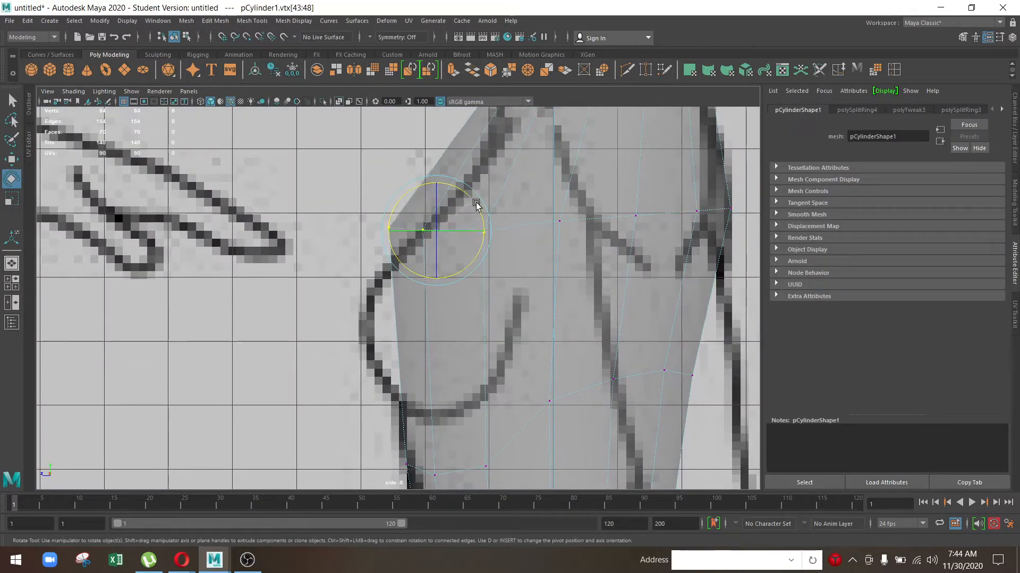
{"action": "key", "text": "w"}
{"action": "left_click_drag", "start_coordinate": [432, 234], "coordinate": [536, 228]}
{"action": "left_click", "coordinate": [527, 231]}
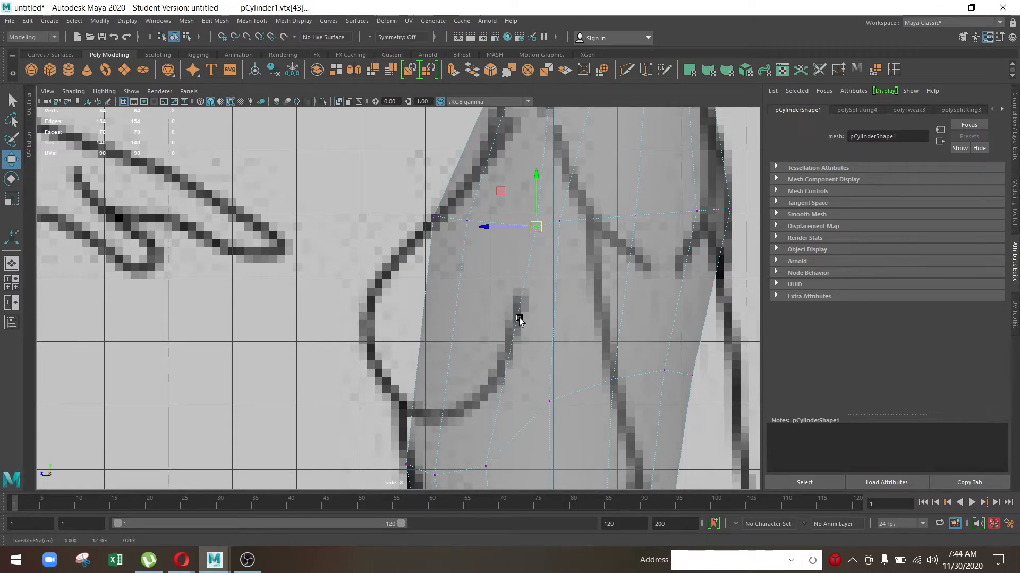
{"action": "left_click_drag", "start_coordinate": [422, 208], "coordinate": [461, 213]}
{"action": "left_click_drag", "start_coordinate": [445, 202], "coordinate": [479, 211]}
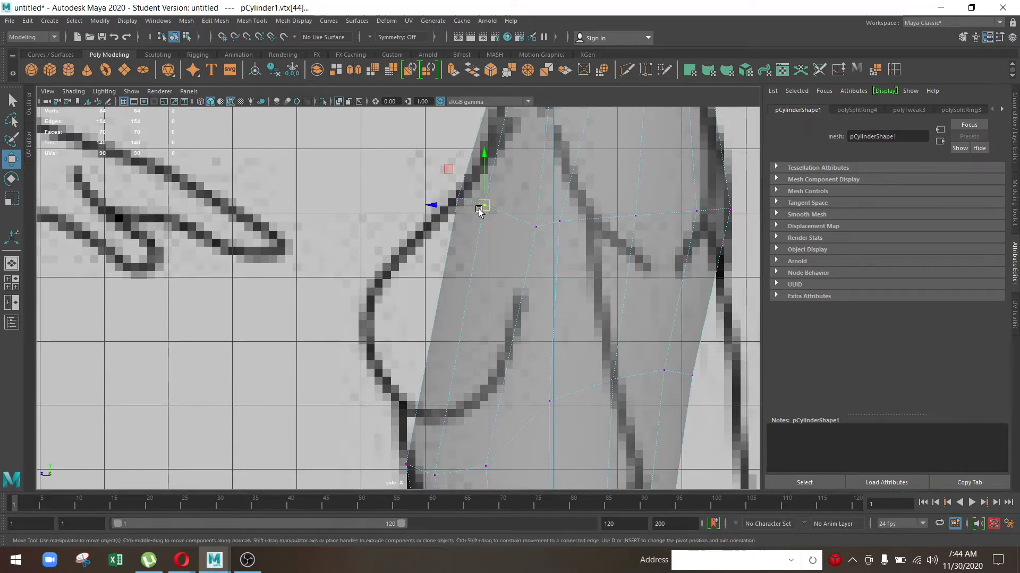
Step: Insert a new horizontal edge loop around the torso at the lower edge of the breast
{"action": "middle_click_drag", "start_coordinate": [509, 325], "coordinate": [483, 237], "text": "alt"}
{"action": "right_click_drag", "start_coordinate": [404, 304], "coordinate": [415, 308], "text": "alt"}
{"action": "middle_click_drag", "start_coordinate": [548, 259], "coordinate": [526, 285], "text": "alt"}
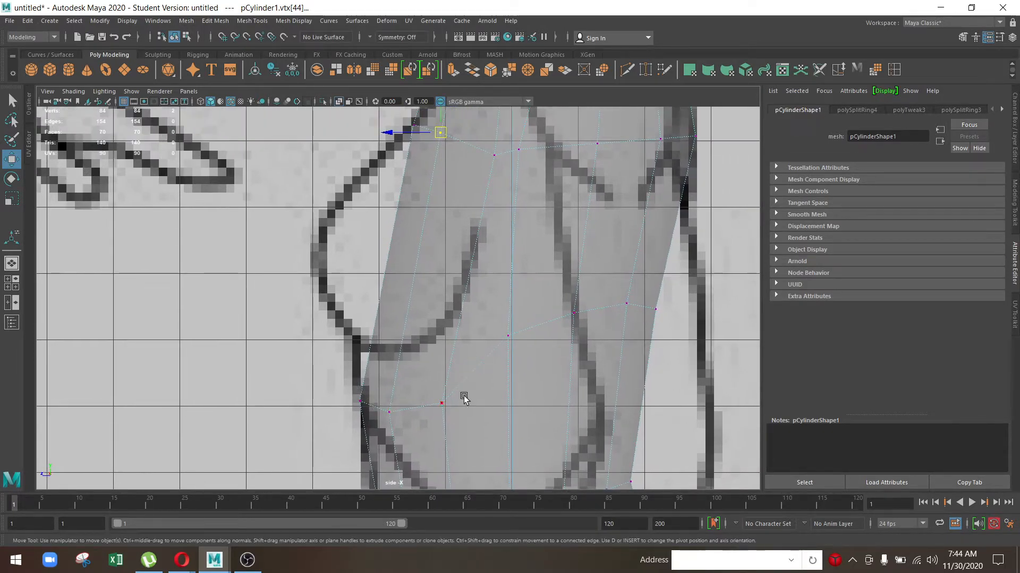
{"action": "right_click", "coordinate": [457, 271]}
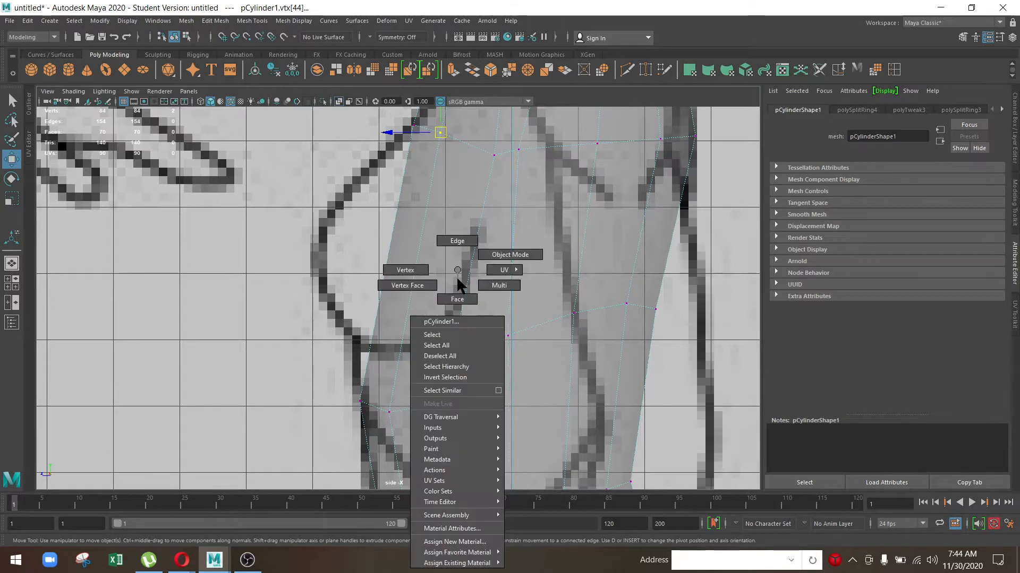
{"action": "left_click", "coordinate": [509, 254]}
{"action": "left_click", "coordinate": [893, 70]}
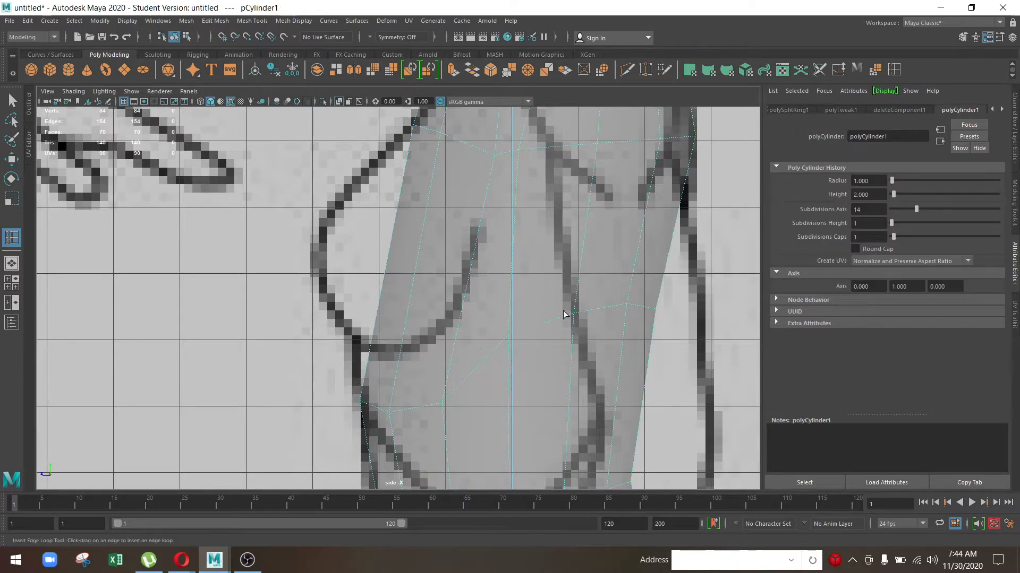
{"action": "left_click", "coordinate": [456, 331]}
Step: Shift the new loop's front vertices onto the breast's lower curve in the side view and adjust its side vertex
{"action": "key", "text": "w"}
{"action": "right_click_drag", "start_coordinate": [467, 274], "coordinate": [346, 283]}
{"action": "left_click_drag", "start_coordinate": [347, 283], "coordinate": [423, 357]}
{"action": "left_click_drag", "start_coordinate": [382, 322], "coordinate": [372, 341]}
{"action": "left_click", "coordinate": [525, 279]}
{"action": "middle_click_drag", "start_coordinate": [526, 279], "coordinate": [530, 257], "text": "alt"}
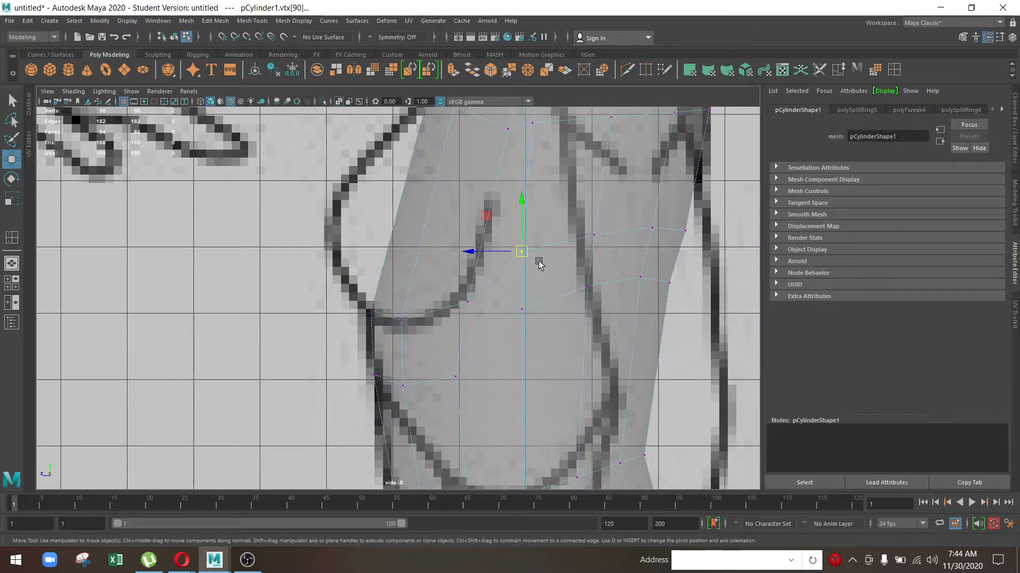
Step: Reposition the side vertices of the under-bust and rib loops in the side view to smooth the loops' curves
{"action": "middle_click_drag", "start_coordinate": [518, 247], "coordinate": [444, 253], "text": "alt"}
{"action": "middle_click_drag", "start_coordinate": [422, 325], "coordinate": [433, 242], "text": "alt"}
{"action": "left_click_drag", "start_coordinate": [442, 209], "coordinate": [485, 260]}
{"action": "middle_click_drag", "start_coordinate": [485, 292], "coordinate": [505, 114], "text": "alt"}
{"action": "left_click_drag", "start_coordinate": [454, 222], "coordinate": [486, 247]}
{"action": "middle_click_drag", "start_coordinate": [502, 230], "coordinate": [508, 388], "text": "alt"}
{"action": "left_click_drag", "start_coordinate": [476, 199], "coordinate": [484, 233]}
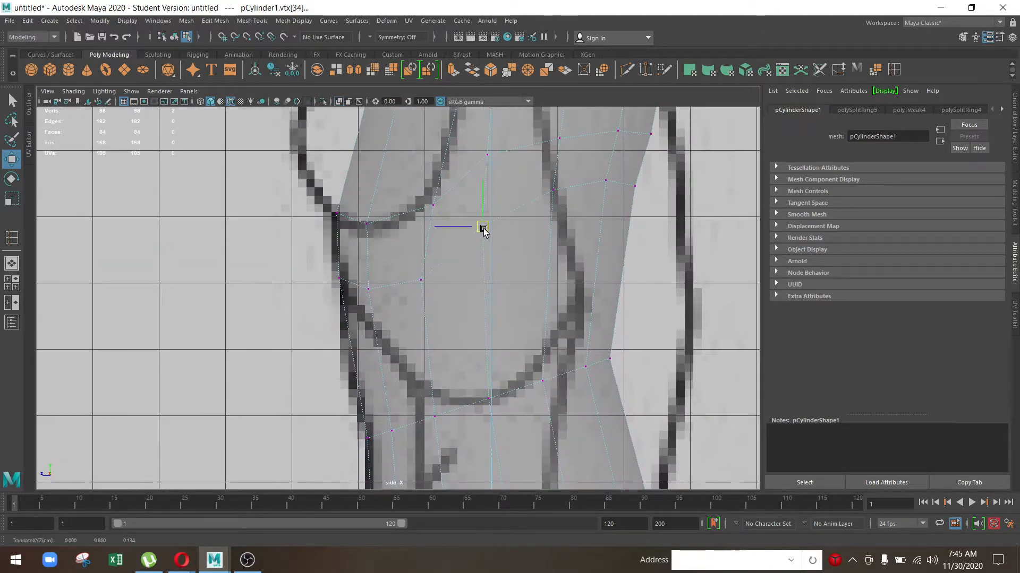
{"action": "middle_click_drag", "start_coordinate": [483, 228], "coordinate": [524, 346], "text": "alt"}
{"action": "left_click", "coordinate": [511, 267]}
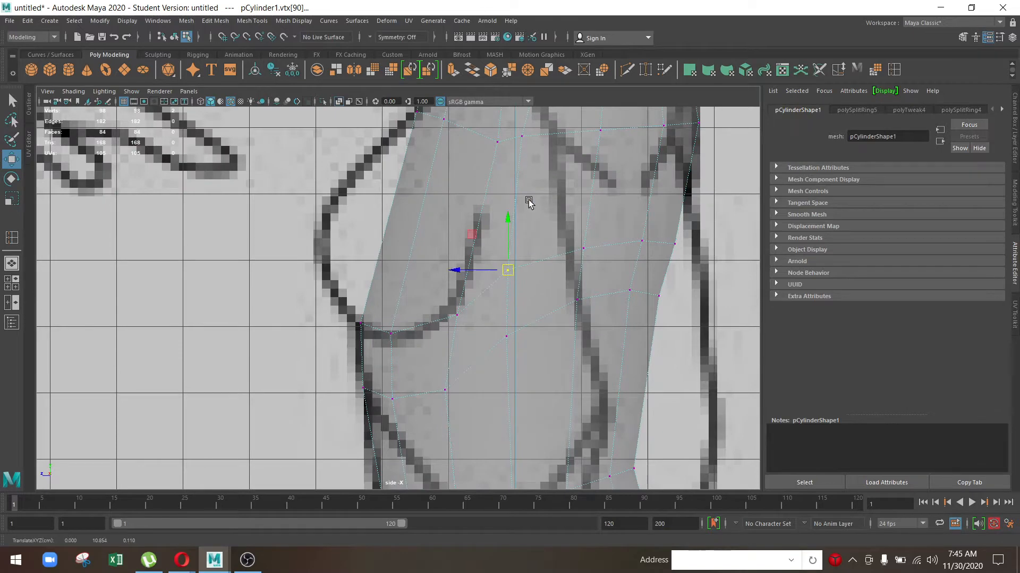
Step: Even out the chest loop in the side view by shifting its two neighbouring side vertices forward
{"action": "middle_click_drag", "start_coordinate": [529, 202], "coordinate": [521, 359], "text": "alt"}
{"action": "left_click", "coordinate": [516, 295]}
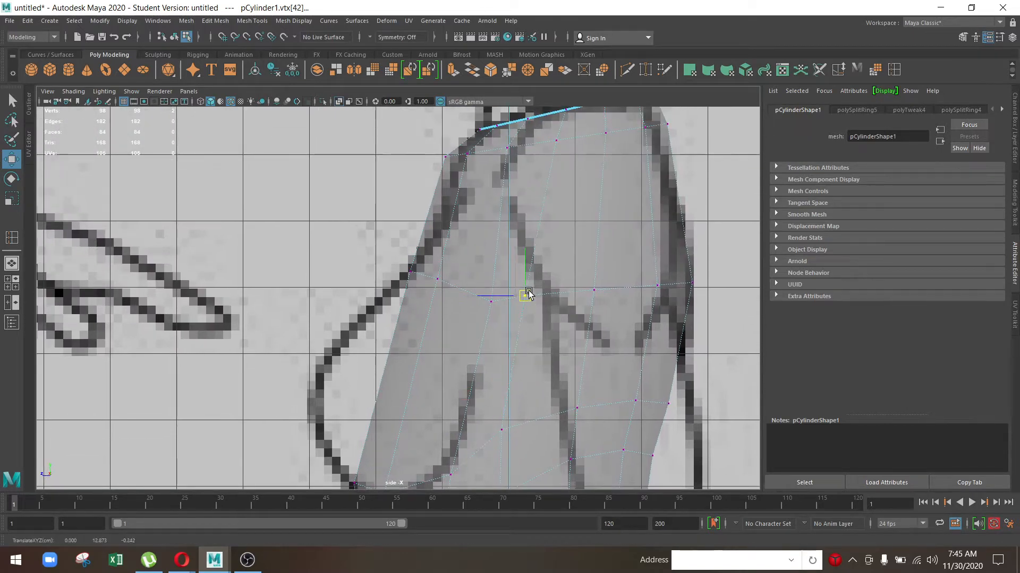
{"action": "left_click", "coordinate": [485, 292]}
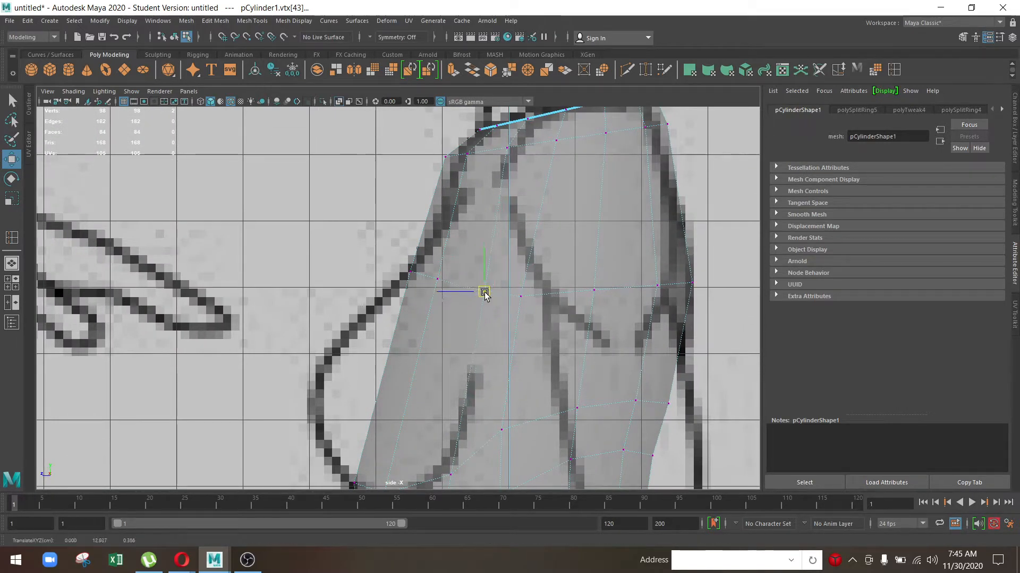
{"action": "middle_click_drag", "start_coordinate": [450, 335], "coordinate": [468, 207], "text": "alt"}
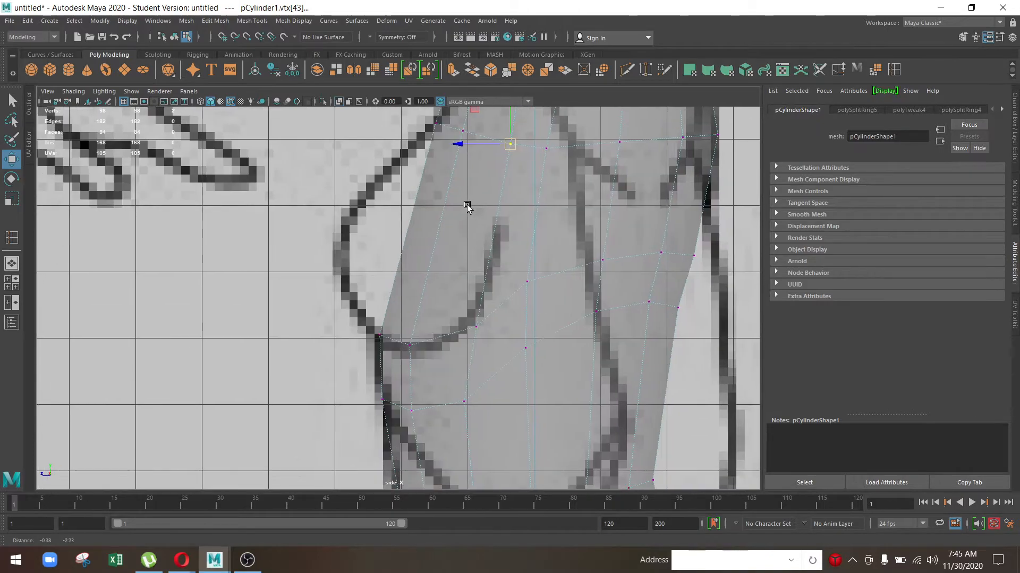
Step: Examine the chest and under-bust vertices against the breast outlines in the front view
{"action": "key", "text": "space"}
{"action": "key", "text": "space"}
{"action": "scroll", "coordinate": [324, 299], "scroll_direction": "up", "scroll_amount": 3}
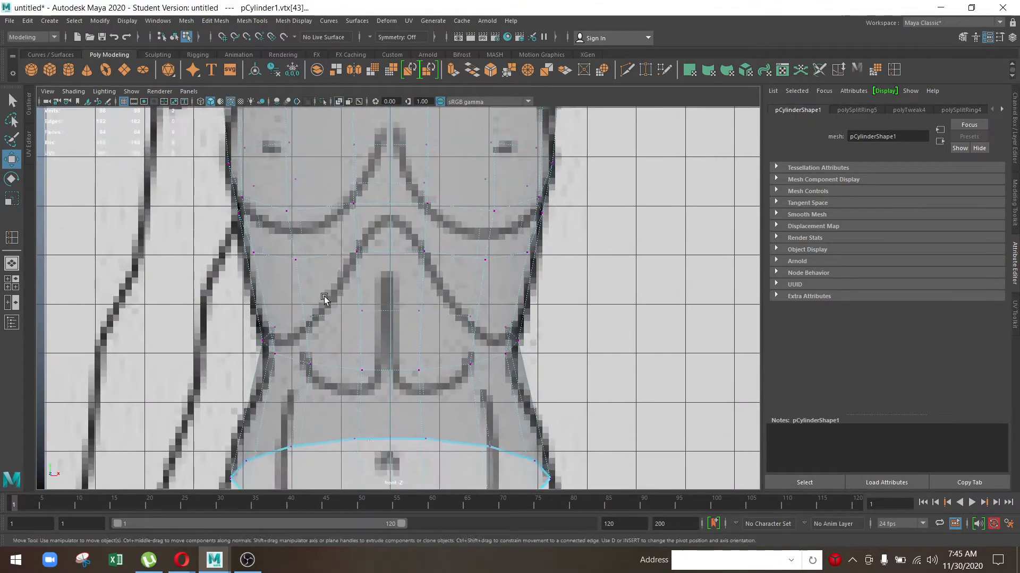
{"action": "scroll", "coordinate": [346, 292], "scroll_direction": "up", "scroll_amount": 5}
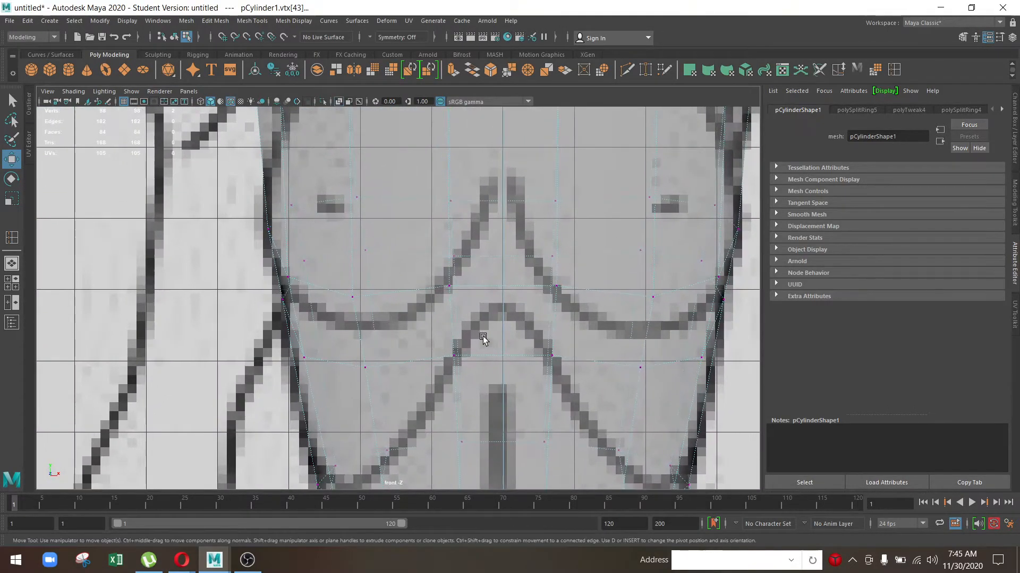
{"action": "scroll", "coordinate": [483, 339], "scroll_direction": "down", "scroll_amount": 6}
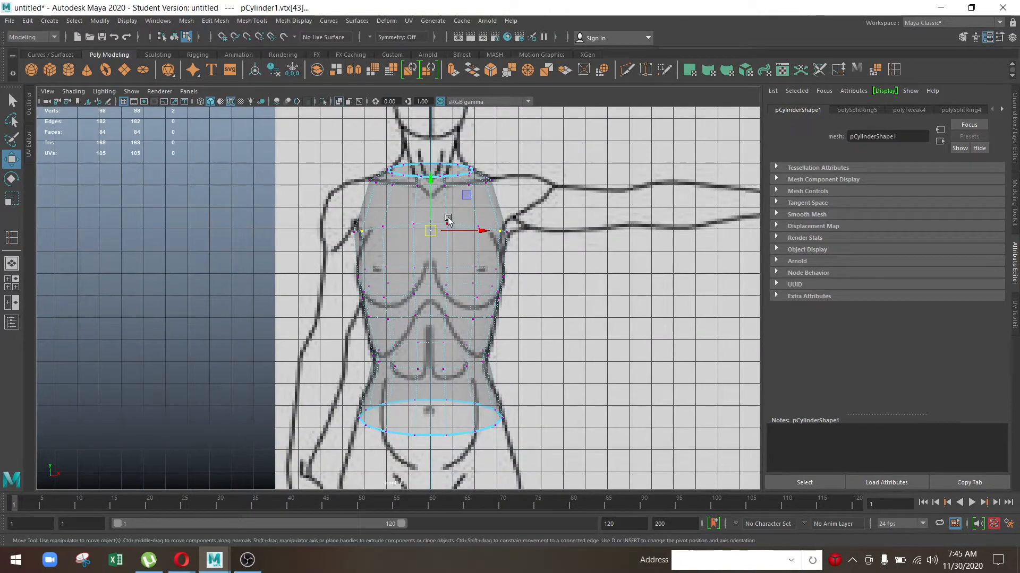
{"action": "scroll", "coordinate": [428, 285], "scroll_direction": "up", "scroll_amount": 5}
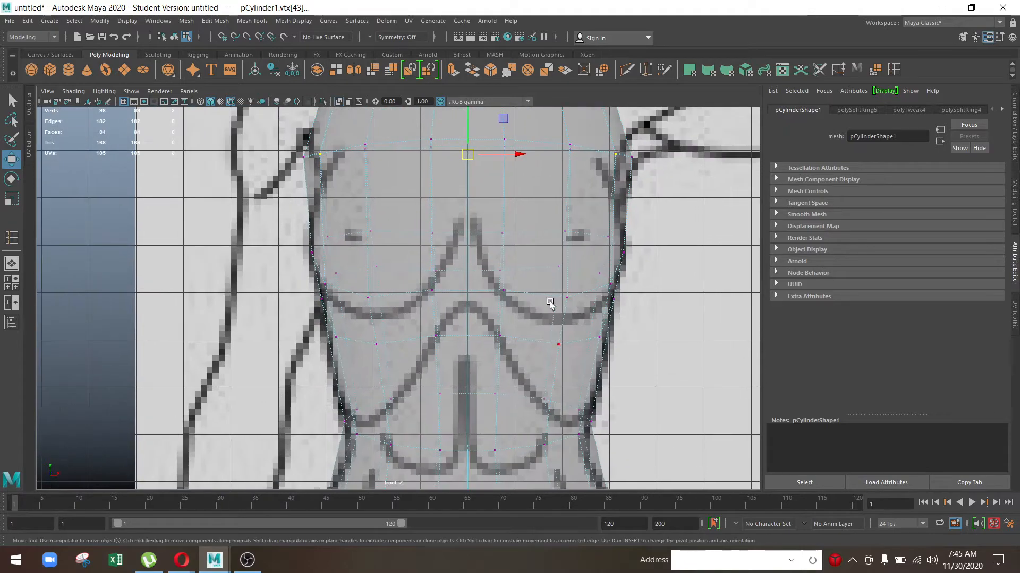
{"action": "right_click", "coordinate": [521, 268]}
{"action": "scroll", "coordinate": [356, 277], "scroll_direction": "up", "scroll_amount": 3}
{"action": "key", "text": "space"}
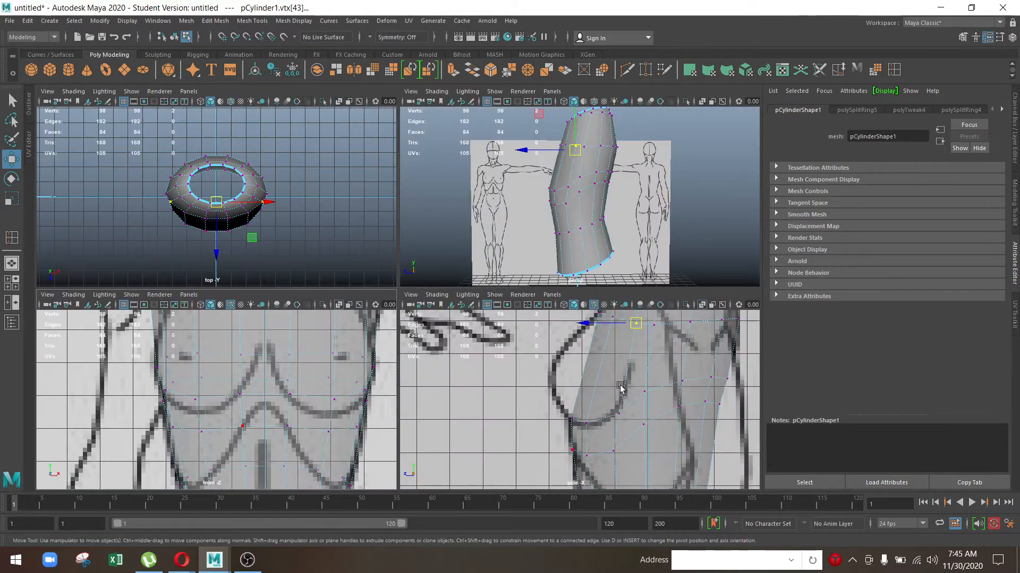
{"action": "scroll", "coordinate": [585, 382], "scroll_direction": "up", "scroll_amount": 4}
Step: Select the pair of front under-bust vertices below the breasts and scale them slightly closer together in the front view
{"action": "left_click", "coordinate": [589, 405]}
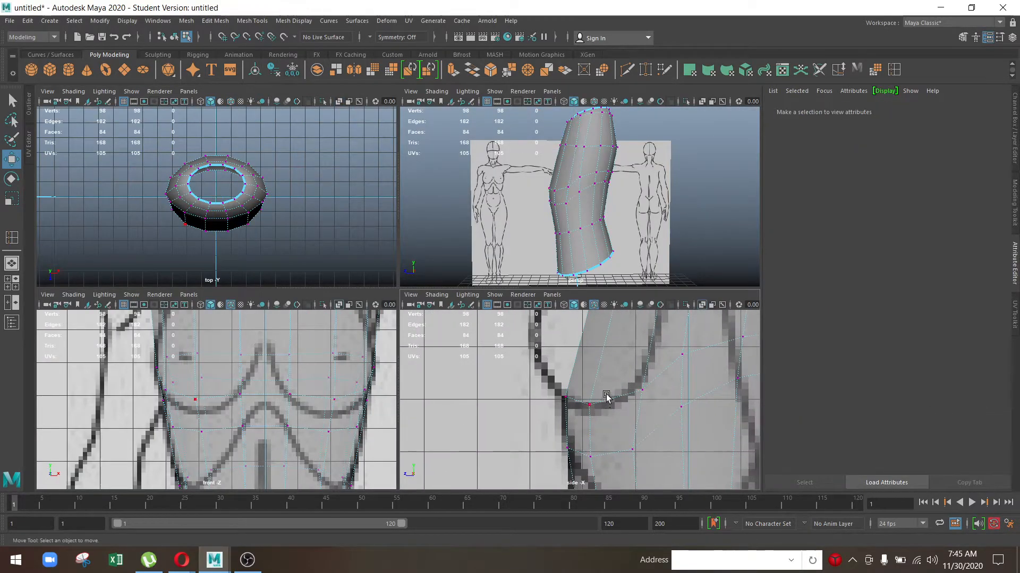
{"action": "scroll", "coordinate": [618, 445], "scroll_direction": "up", "scroll_amount": 2}
{"action": "scroll", "coordinate": [600, 434], "scroll_direction": "up", "scroll_amount": 2}
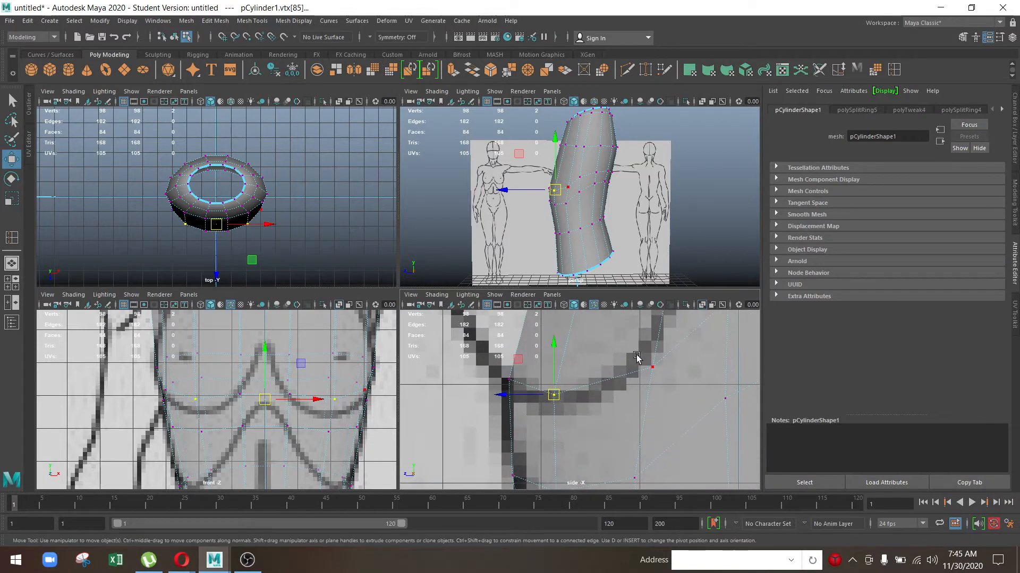
{"action": "scroll", "coordinate": [292, 402], "scroll_direction": "up", "scroll_amount": 4}
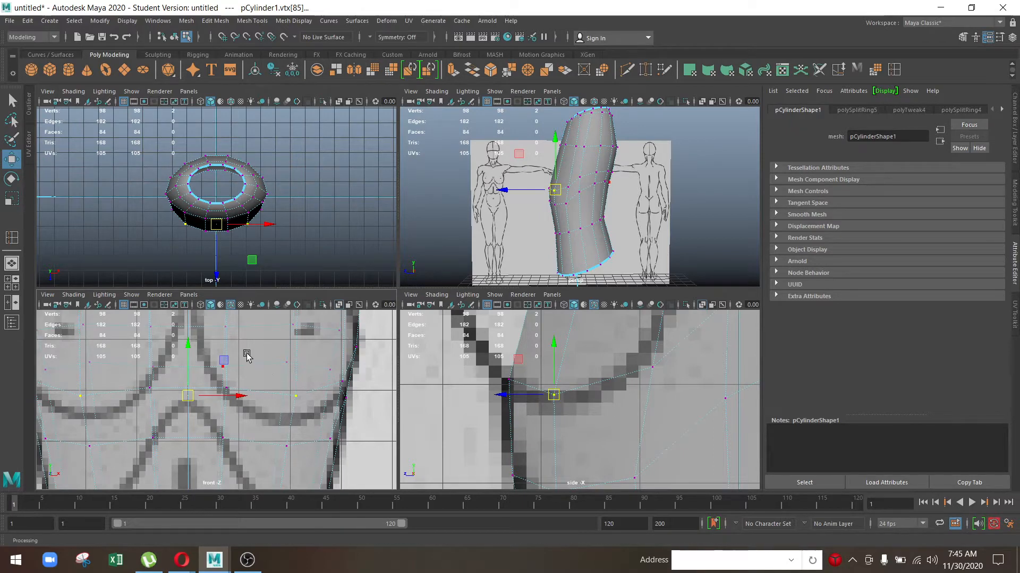
{"action": "left_click", "coordinate": [296, 396]}
{"action": "left_click_drag", "start_coordinate": [580, 386], "coordinate": [542, 406]}
{"action": "scroll", "coordinate": [567, 366], "scroll_direction": "up", "scroll_amount": 3}
{"action": "middle_click_drag", "start_coordinate": [586, 378], "coordinate": [622, 387], "text": "alt"}
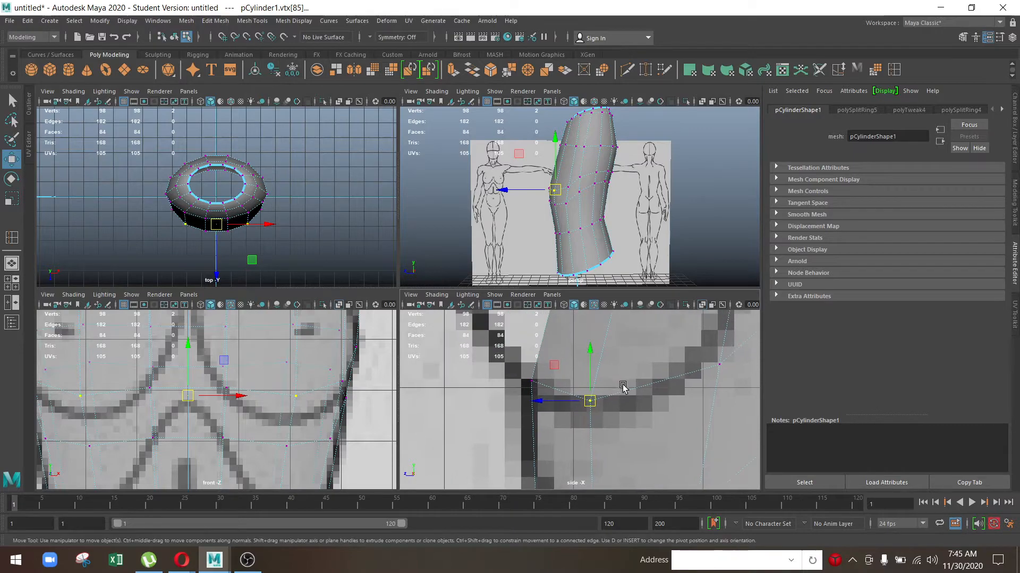
{"action": "scroll", "coordinate": [346, 418], "scroll_direction": "down", "scroll_amount": 4}
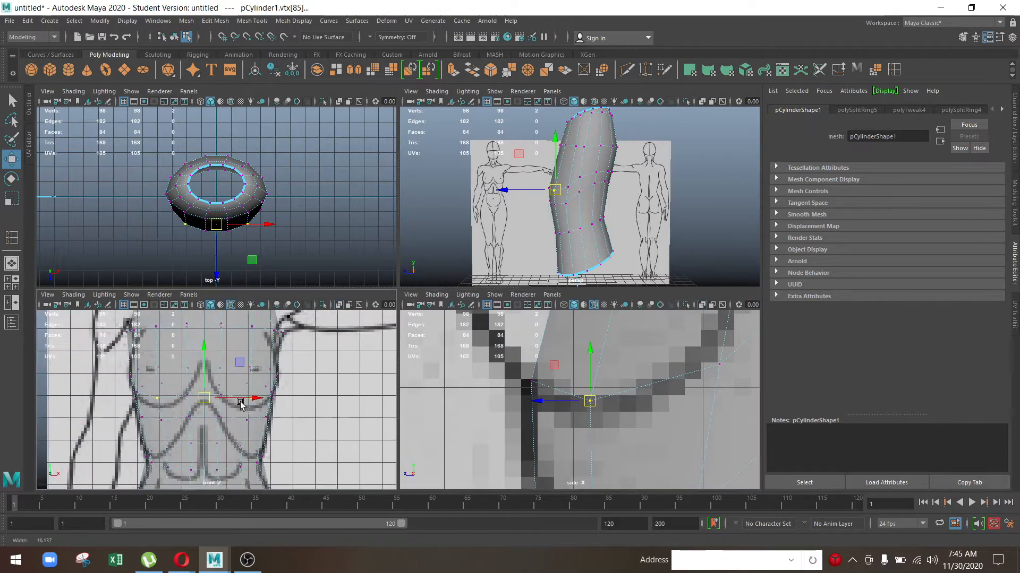
{"action": "scroll", "coordinate": [340, 404], "scroll_direction": "up", "scroll_amount": 4}
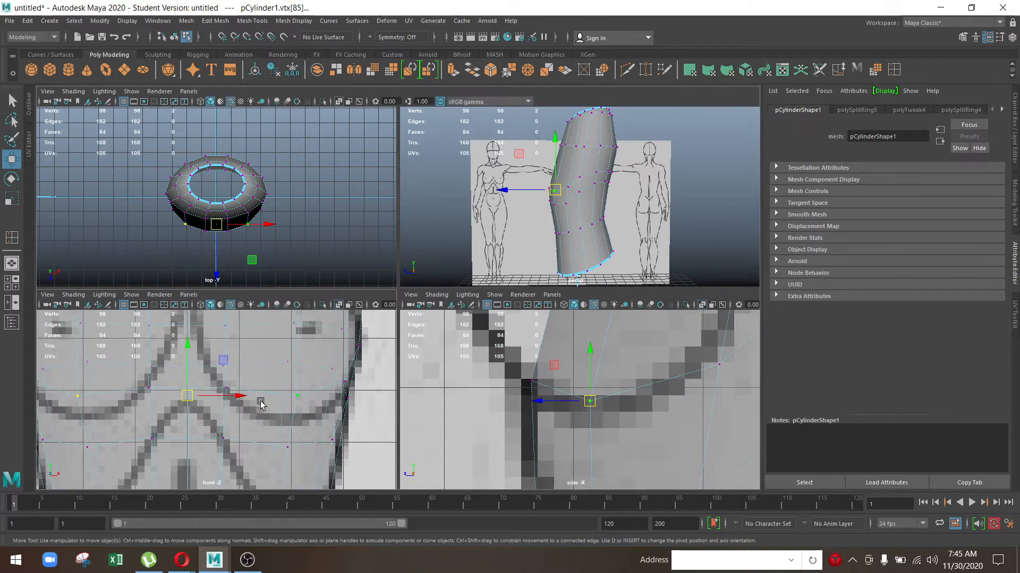
{"action": "key", "text": "space"}
{"action": "scroll", "coordinate": [372, 393], "scroll_direction": "down", "scroll_amount": 3}
{"action": "scroll", "coordinate": [407, 386], "scroll_direction": "up", "scroll_amount": 4}
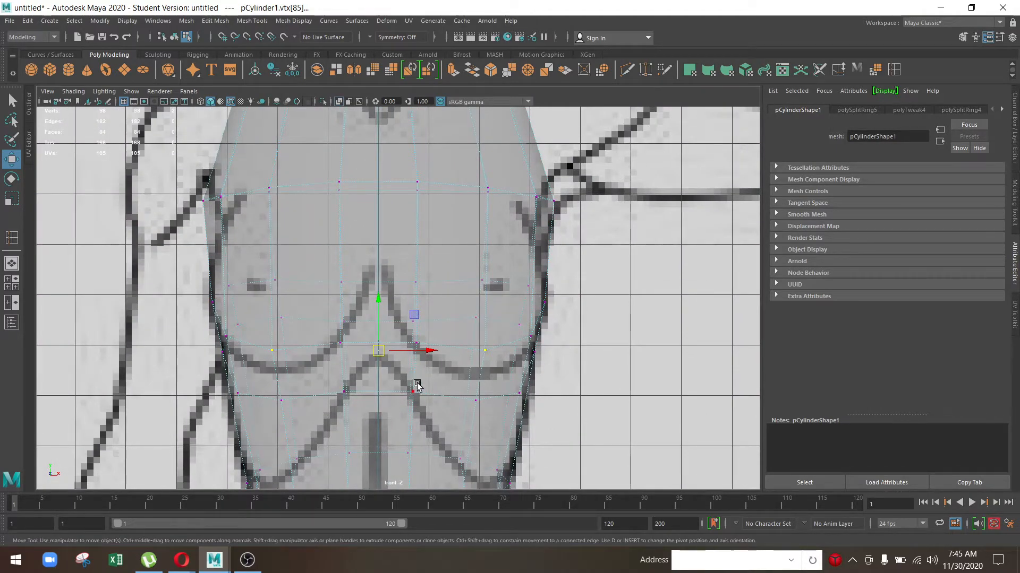
{"action": "scroll", "coordinate": [417, 386], "scroll_direction": "down", "scroll_amount": 3}
{"action": "scroll", "coordinate": [470, 354], "scroll_direction": "up", "scroll_amount": 4}
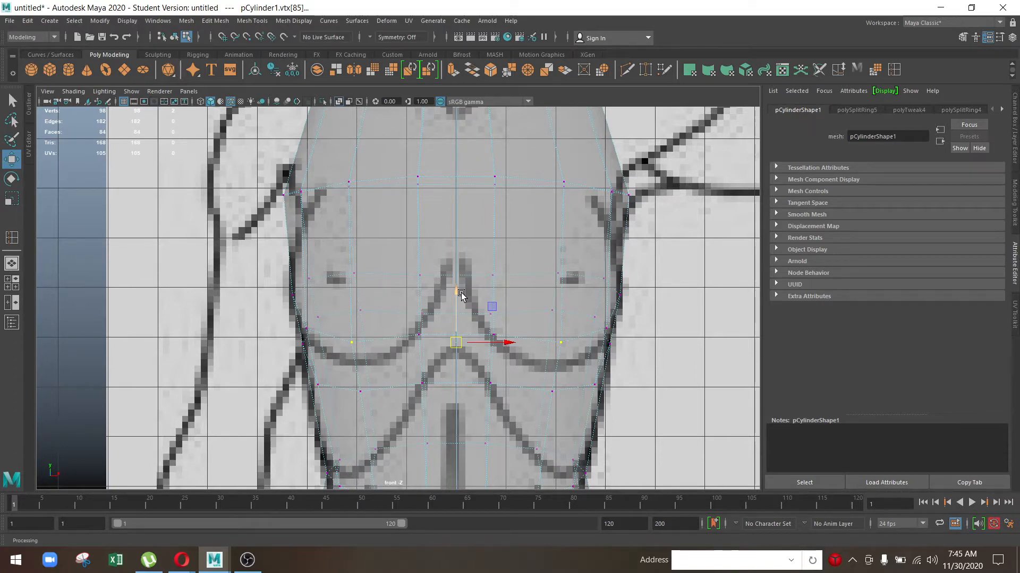
{"action": "scroll", "coordinate": [435, 283], "scroll_direction": "up", "scroll_amount": 6}
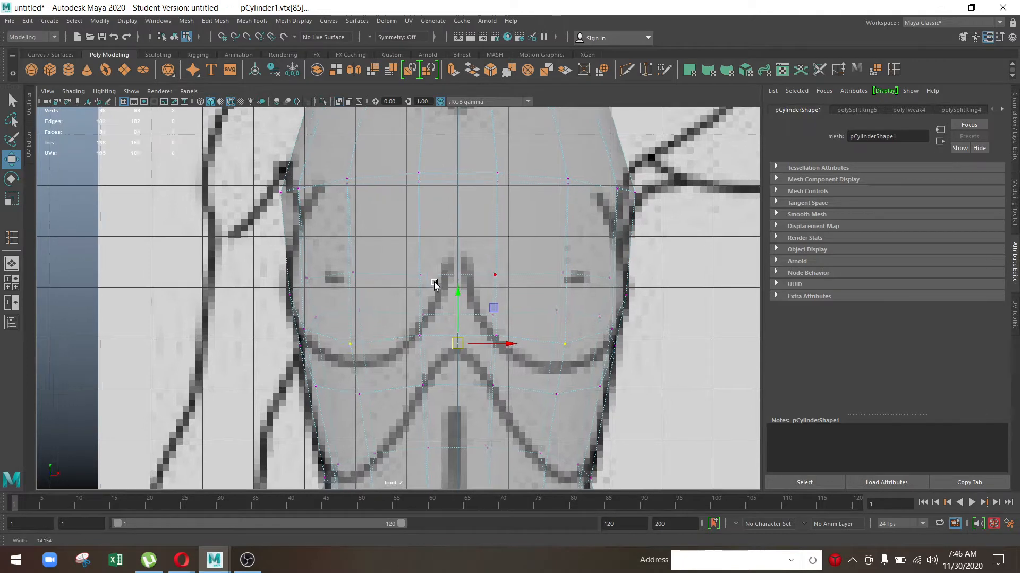
{"action": "middle_click_drag", "start_coordinate": [450, 321], "coordinate": [326, 259], "text": "alt"}
{"action": "scroll", "coordinate": [340, 270], "scroll_direction": "up", "scroll_amount": 1}
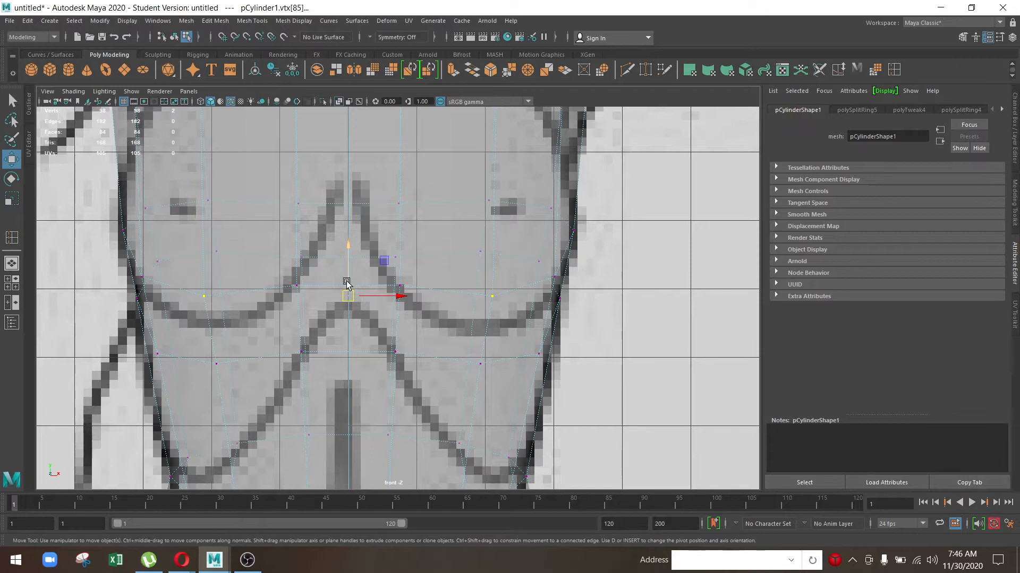
{"action": "scroll", "coordinate": [455, 341], "scroll_direction": "up", "scroll_amount": 2}
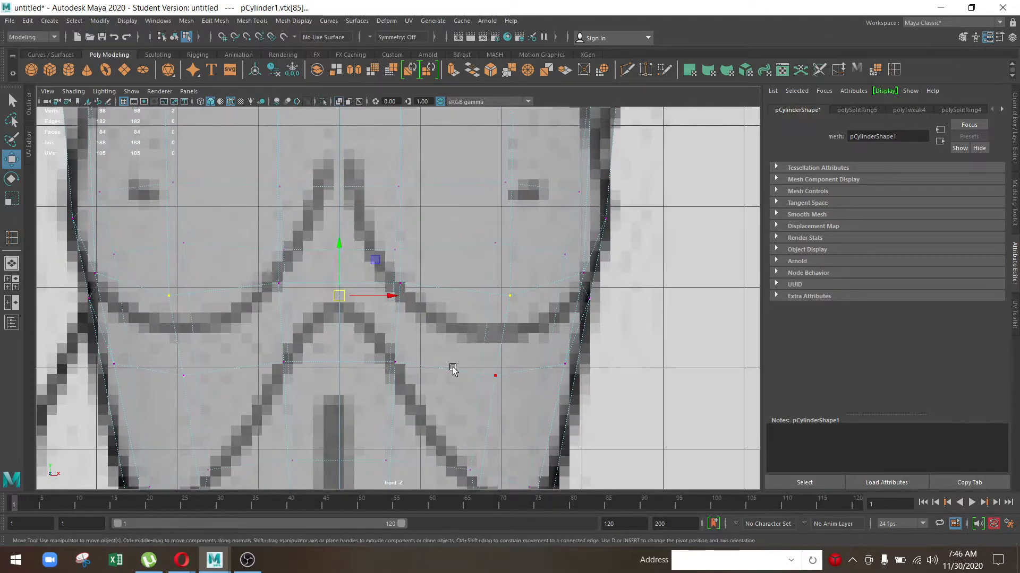
{"action": "key", "text": "r"}
{"action": "left_click_drag", "start_coordinate": [340, 301], "coordinate": [337, 300]}
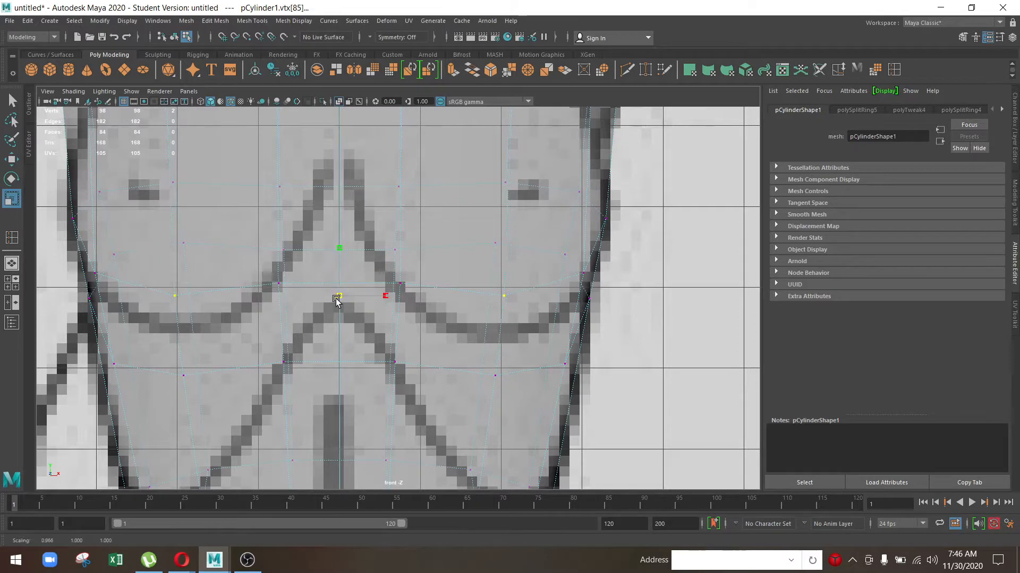
{"action": "scroll", "coordinate": [526, 335], "scroll_direction": "down", "scroll_amount": 2}
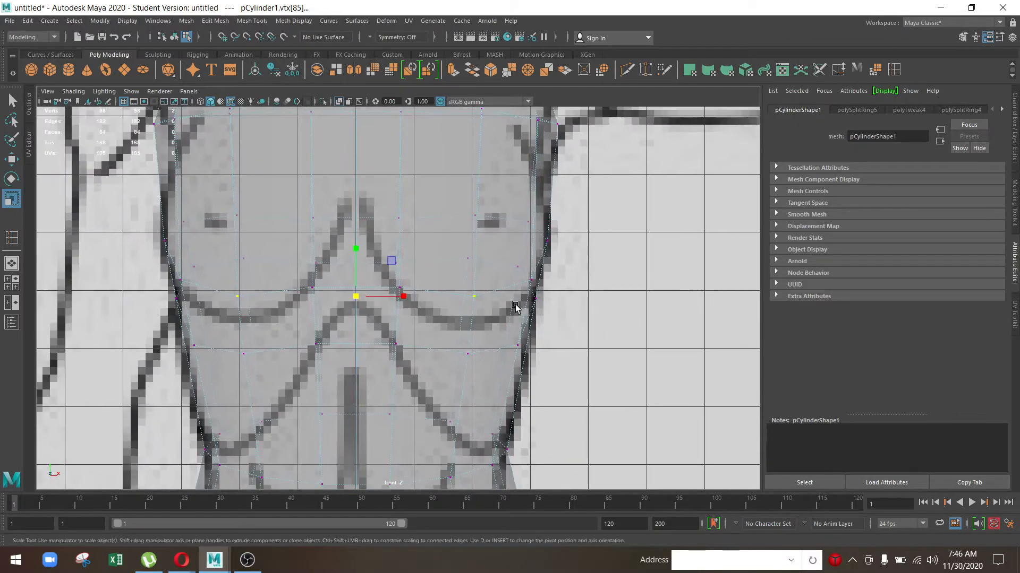
{"action": "middle_click_drag", "start_coordinate": [350, 289], "coordinate": [307, 297], "text": "alt"}
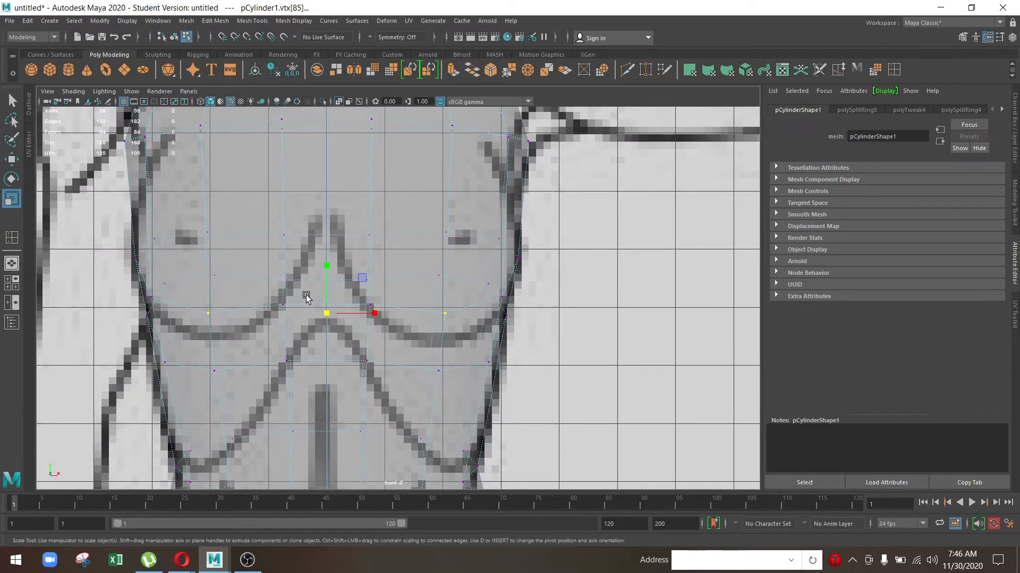
Step: Insert a vertical edge loop down the centre of the torso's front in the perspective view
{"action": "key", "text": "space"}
{"action": "key", "text": "space"}
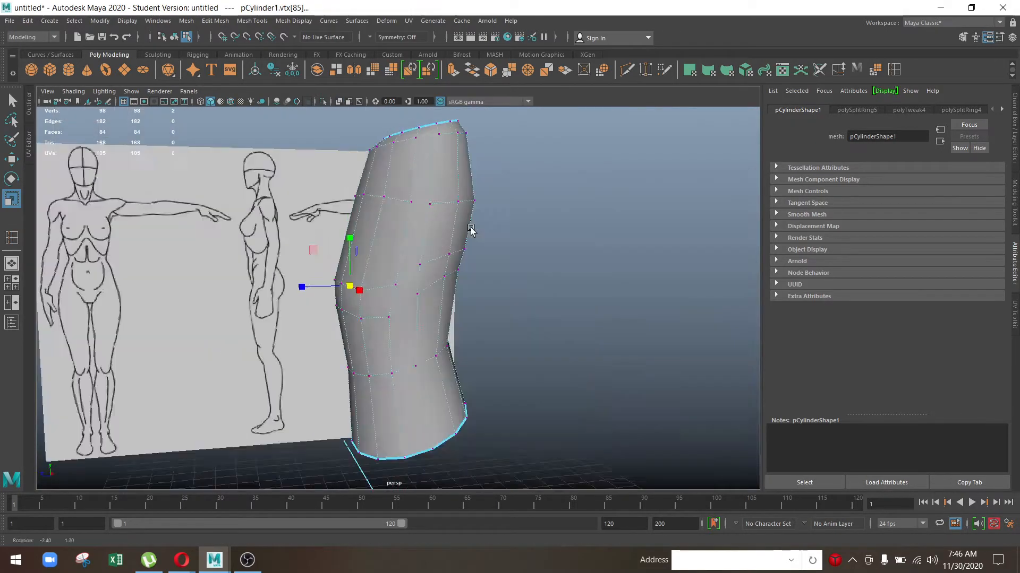
{"action": "left_click_drag", "start_coordinate": [471, 230], "coordinate": [478, 261], "text": "alt"}
{"action": "scroll", "coordinate": [404, 319], "scroll_direction": "up", "scroll_amount": 3}
{"action": "left_click_drag", "start_coordinate": [402, 323], "coordinate": [411, 347], "text": "alt"}
{"action": "right_click_drag", "start_coordinate": [431, 241], "coordinate": [527, 229]}
{"action": "left_click_drag", "start_coordinate": [425, 284], "coordinate": [426, 259], "text": "alt"}
{"action": "right_click_drag", "start_coordinate": [424, 221], "coordinate": [422, 159]}
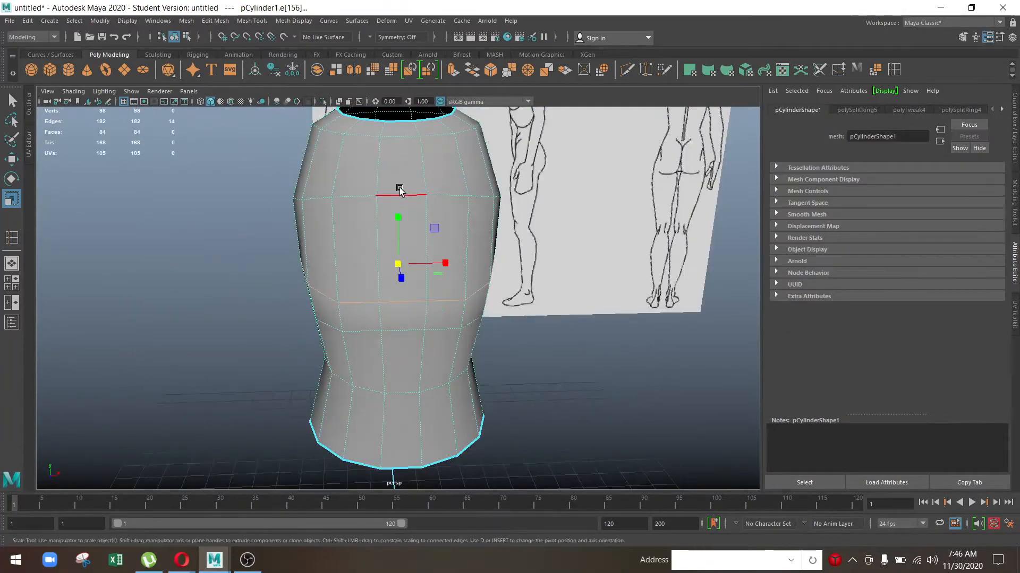
{"action": "left_click", "coordinate": [398, 193]}
{"action": "right_click", "coordinate": [397, 198], "text": "shift"}
{"action": "right_click_drag", "start_coordinate": [397, 197], "coordinate": [425, 228]}
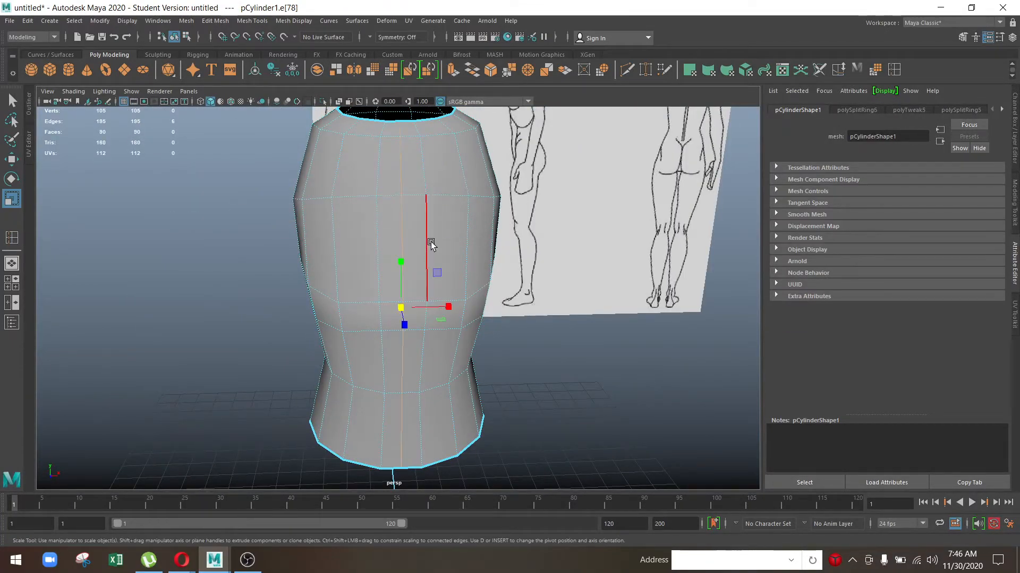
Step: Insert a matching vertical edge loop down the centre of the torso's back
{"action": "left_click_drag", "start_coordinate": [432, 242], "coordinate": [303, 194], "text": "alt"}
{"action": "left_click_drag", "start_coordinate": [403, 193], "coordinate": [386, 232], "text": "alt"}
{"action": "left_click", "coordinate": [403, 172]}
{"action": "key", "text": "g"}
{"action": "right_click", "coordinate": [456, 234]}
{"action": "key", "text": "space"}
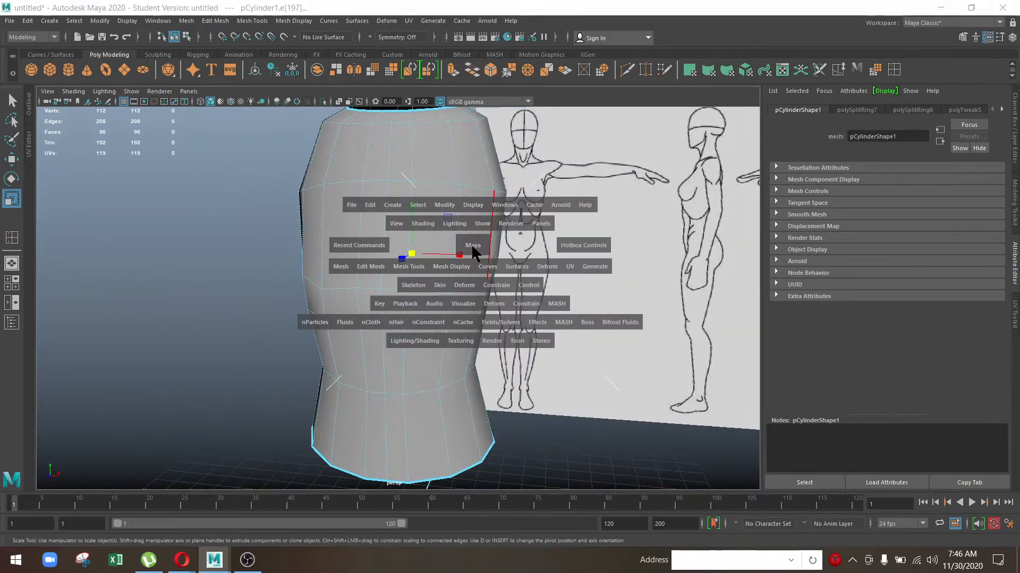
Step: Raise the front upper-chest vertices slightly in the side view so they follow the chest line of the reference drawing
{"action": "key", "text": "space"}
{"action": "scroll", "coordinate": [393, 303], "scroll_direction": "up", "scroll_amount": 1}
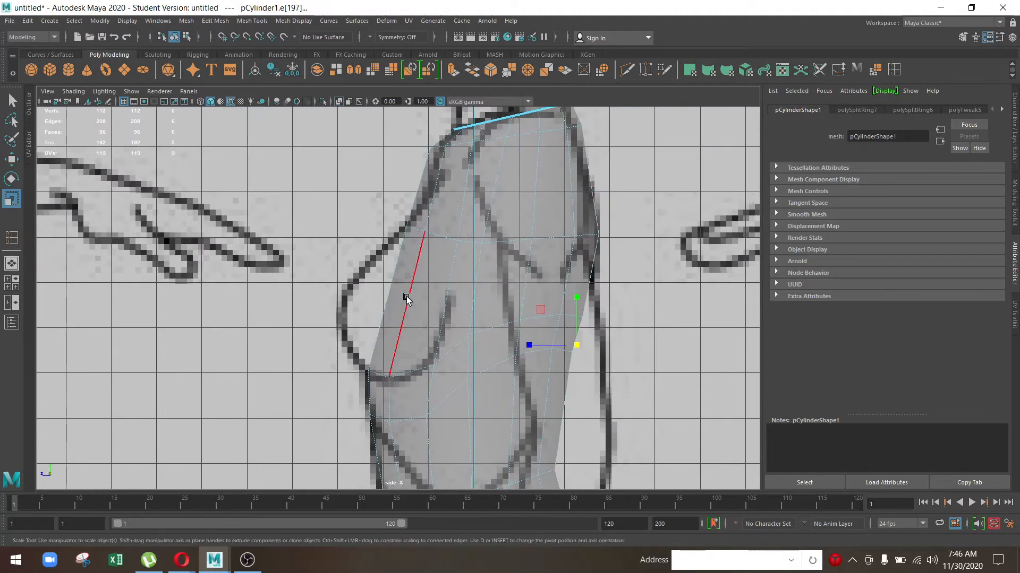
{"action": "left_click", "coordinate": [408, 335]}
{"action": "scroll", "coordinate": [409, 308], "scroll_direction": "up", "scroll_amount": 3}
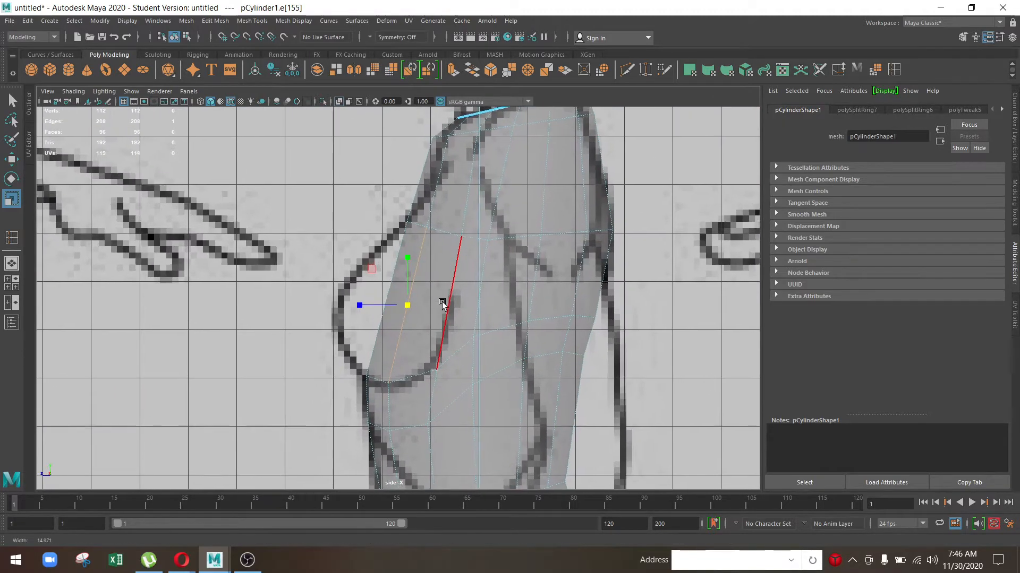
{"action": "scroll", "coordinate": [396, 348], "scroll_direction": "up", "scroll_amount": 1}
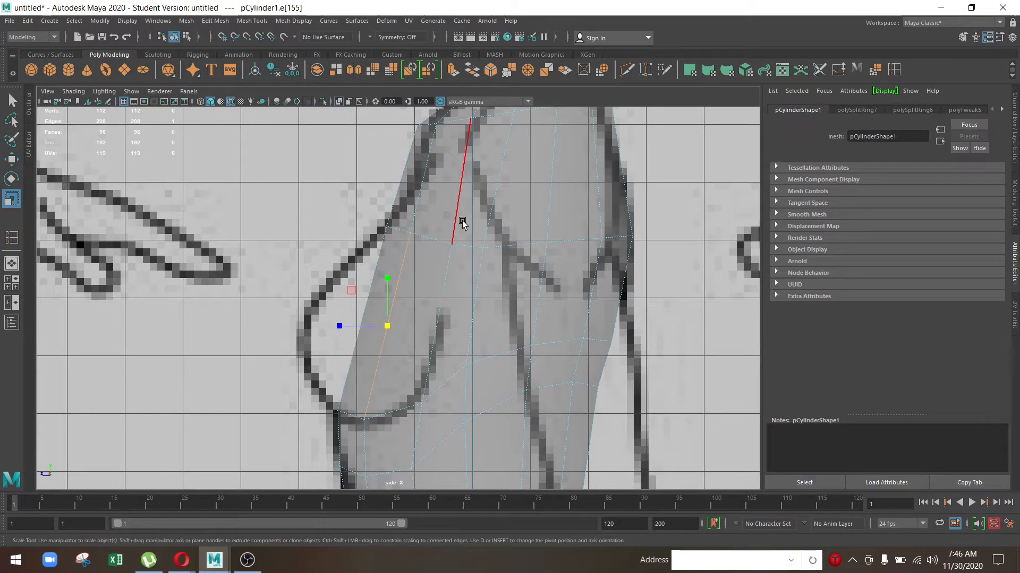
{"action": "right_click_drag", "start_coordinate": [462, 220], "coordinate": [420, 217]}
{"action": "left_click_drag", "start_coordinate": [370, 195], "coordinate": [416, 213]}
{"action": "key", "text": "w"}
{"action": "left_click", "coordinate": [451, 244]}
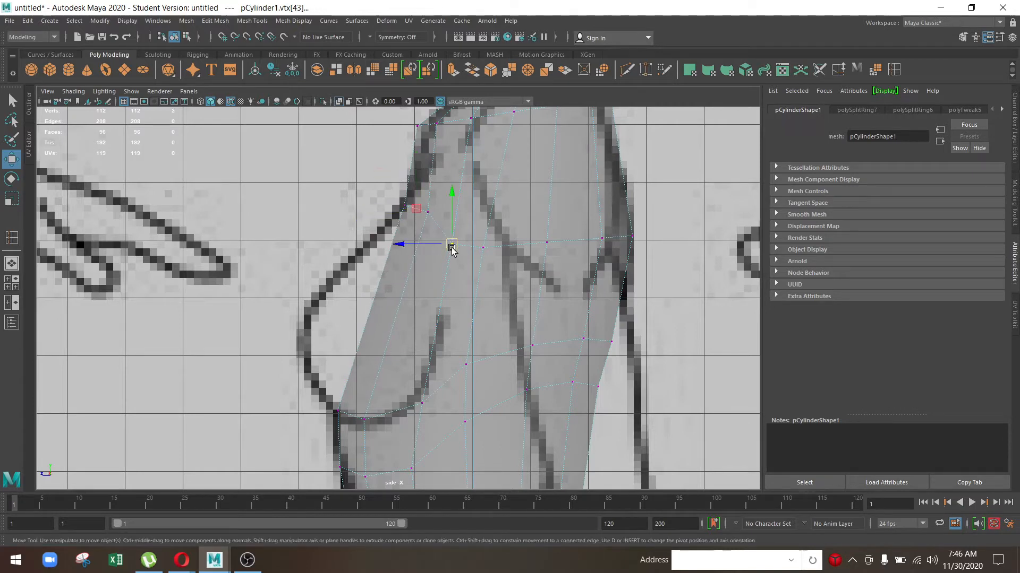
{"action": "left_click_drag", "start_coordinate": [452, 245], "coordinate": [451, 240]}
{"action": "middle_click_drag", "start_coordinate": [449, 241], "coordinate": [485, 178], "text": "alt"}
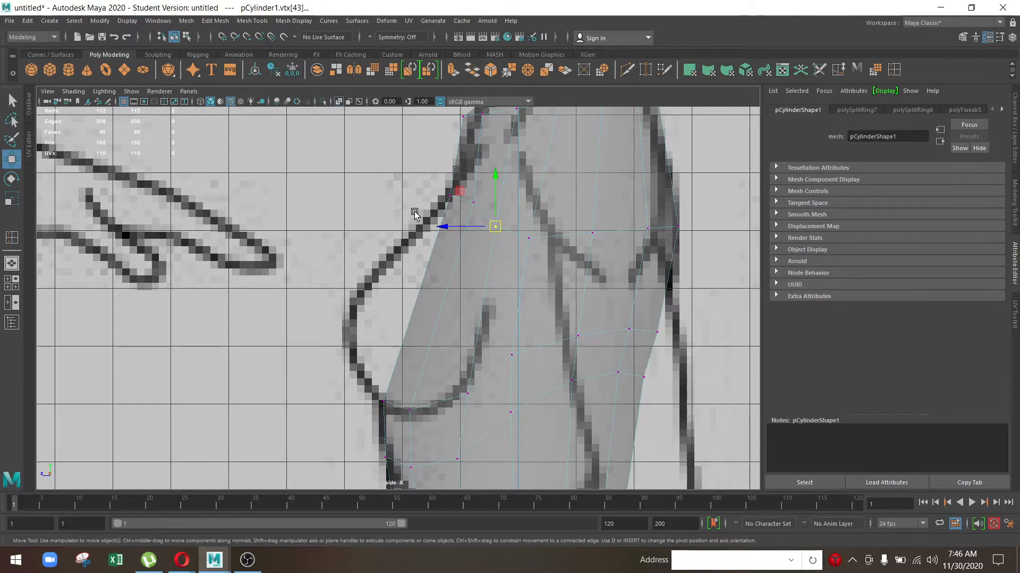
{"action": "scroll", "coordinate": [438, 269], "scroll_direction": "up", "scroll_amount": 1}
{"action": "middle_click_drag", "start_coordinate": [461, 284], "coordinate": [527, 245], "text": "alt"}
{"action": "right_click_drag", "start_coordinate": [487, 253], "coordinate": [474, 269]}
{"action": "left_click", "coordinate": [484, 268]}
{"action": "left_click", "coordinate": [467, 326]}
{"action": "middle_click_drag", "start_coordinate": [600, 277], "coordinate": [450, 268], "text": "alt"}
{"action": "key", "text": "ctrl+z"}
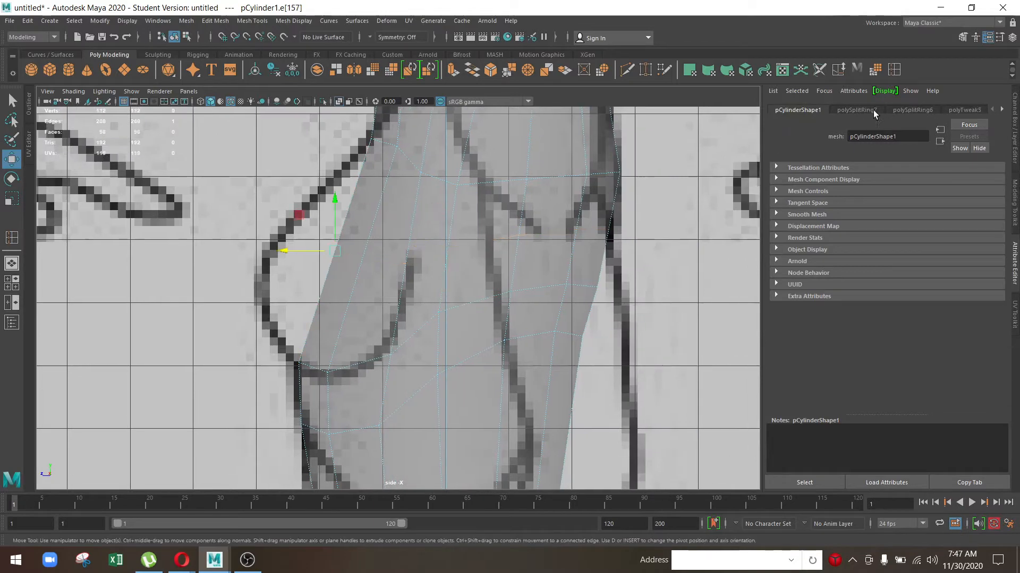
Step: Insert a horizontal edge loop around the torso at bust level, between the upper-chest and under-bust loops
{"action": "left_click", "coordinate": [895, 70]}
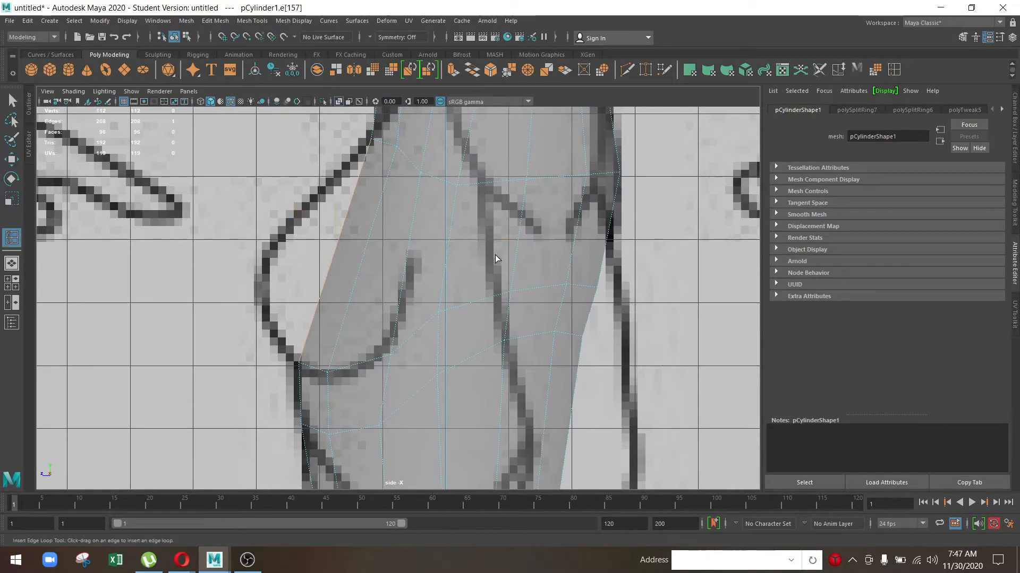
{"action": "left_click", "coordinate": [450, 235]}
{"action": "left_click", "coordinate": [449, 244]}
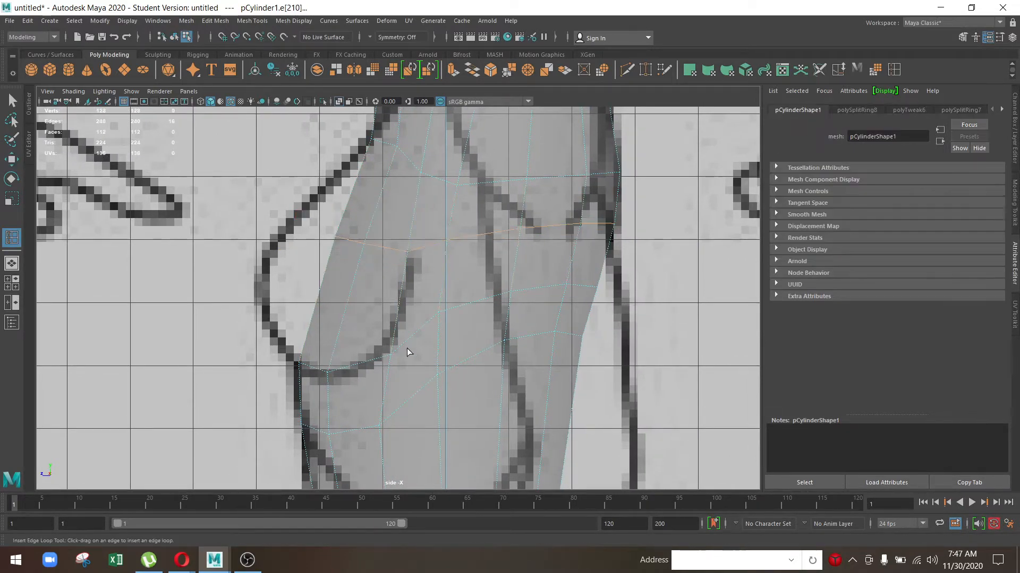
Step: Select the front vertices of the bust-level loop and examine their placement on the torso in the perspective view
{"action": "key", "text": "w"}
{"action": "right_click_drag", "start_coordinate": [417, 223], "coordinate": [313, 207]}
{"action": "left_click_drag", "start_coordinate": [272, 199], "coordinate": [391, 293]}
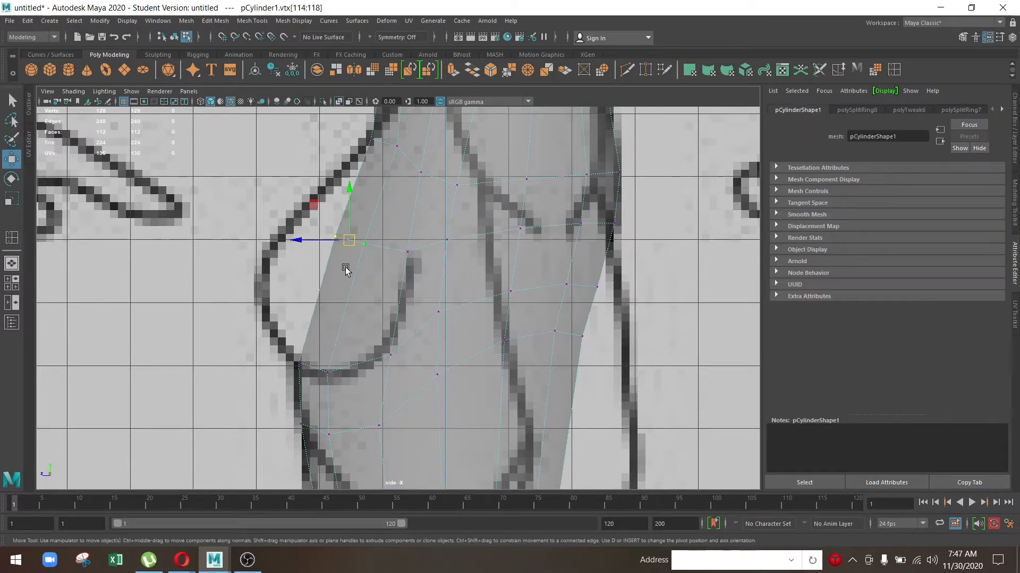
{"action": "middle_click_drag", "start_coordinate": [345, 269], "coordinate": [348, 297], "text": "alt"}
{"action": "key", "text": "space"}
{"action": "key", "text": "space"}
{"action": "left_click_drag", "start_coordinate": [521, 237], "coordinate": [394, 245], "text": "alt"}
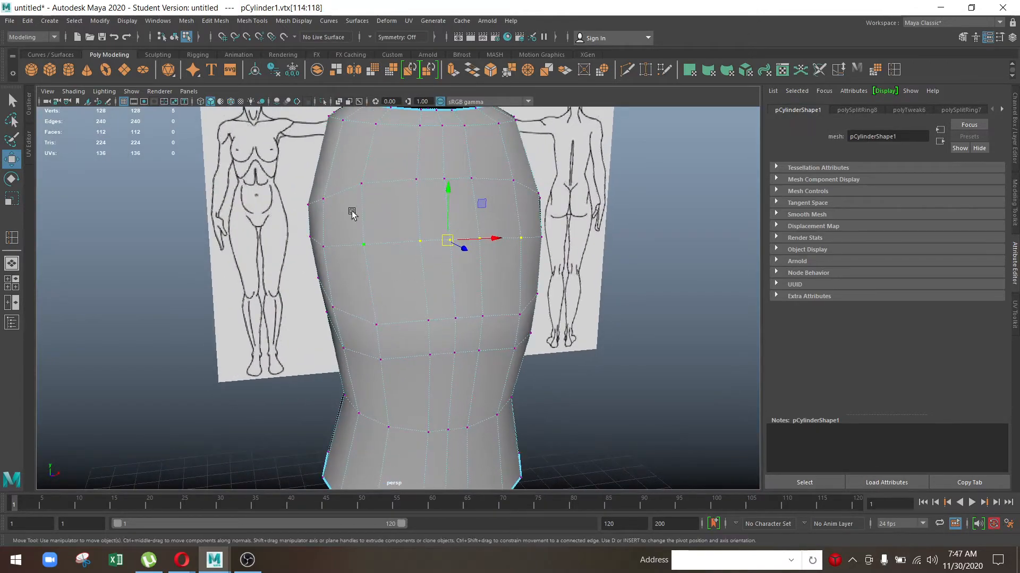
{"action": "left_click_drag", "start_coordinate": [352, 213], "coordinate": [398, 314], "text": "alt"}
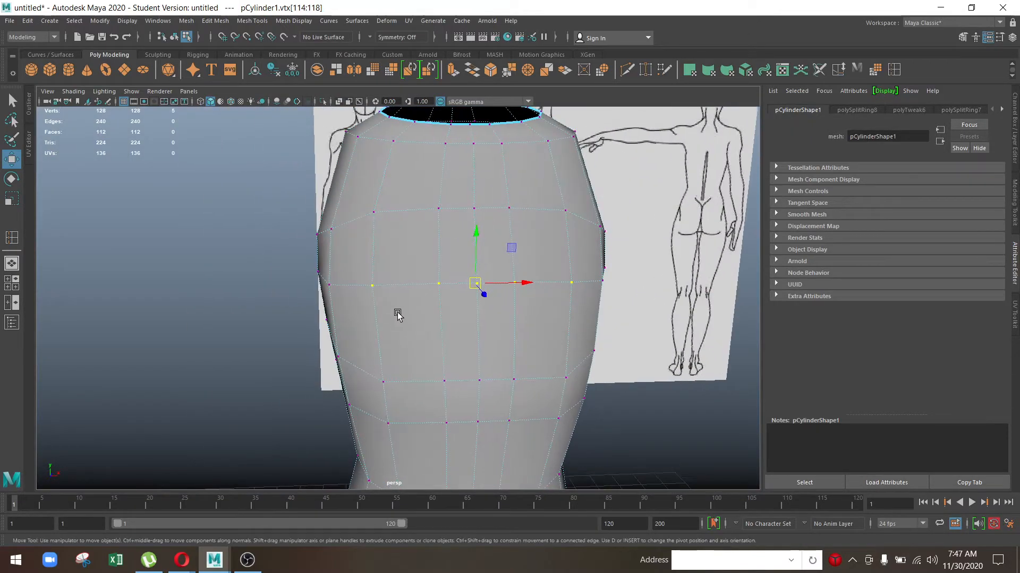
{"action": "scroll", "coordinate": [397, 315], "scroll_direction": "up", "scroll_amount": 2}
{"action": "right_click", "coordinate": [403, 253]}
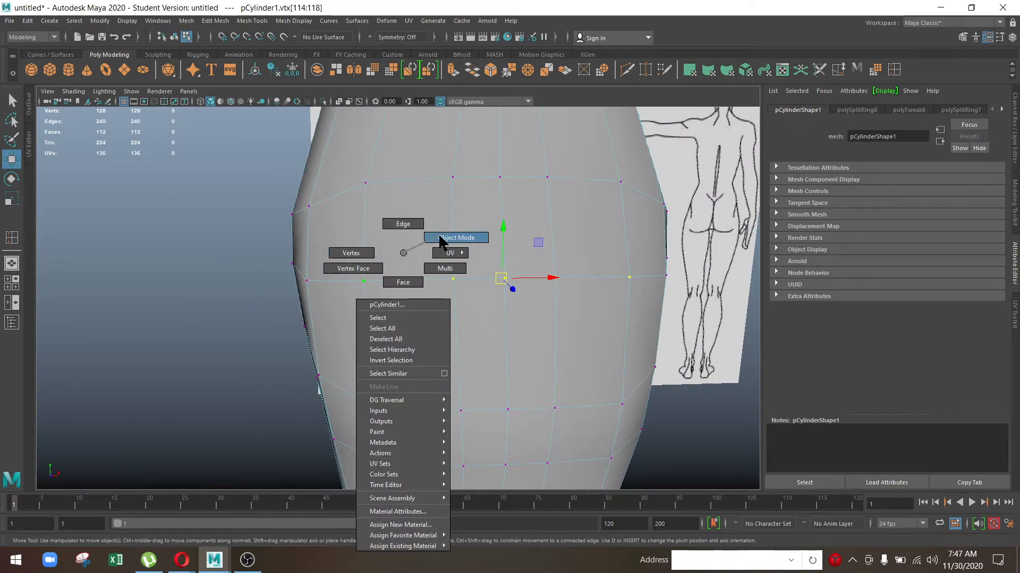
{"action": "right_click_drag", "start_coordinate": [415, 247], "coordinate": [375, 245]}
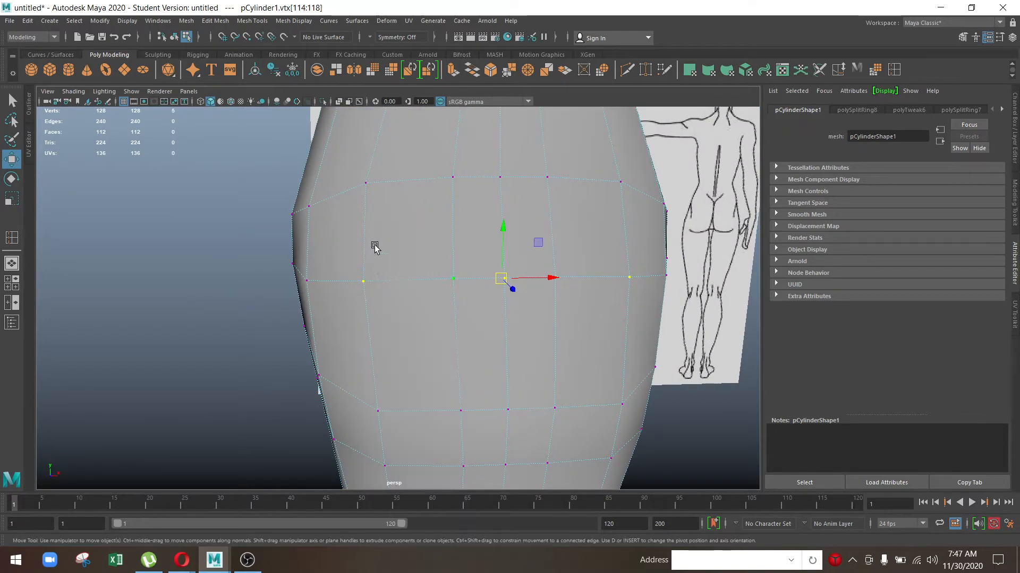
Step: Move one outer breast vertex of the bust-level loop down toward the nipple mark in the front view
{"action": "left_click", "coordinate": [367, 280]}
{"action": "key", "text": "space"}
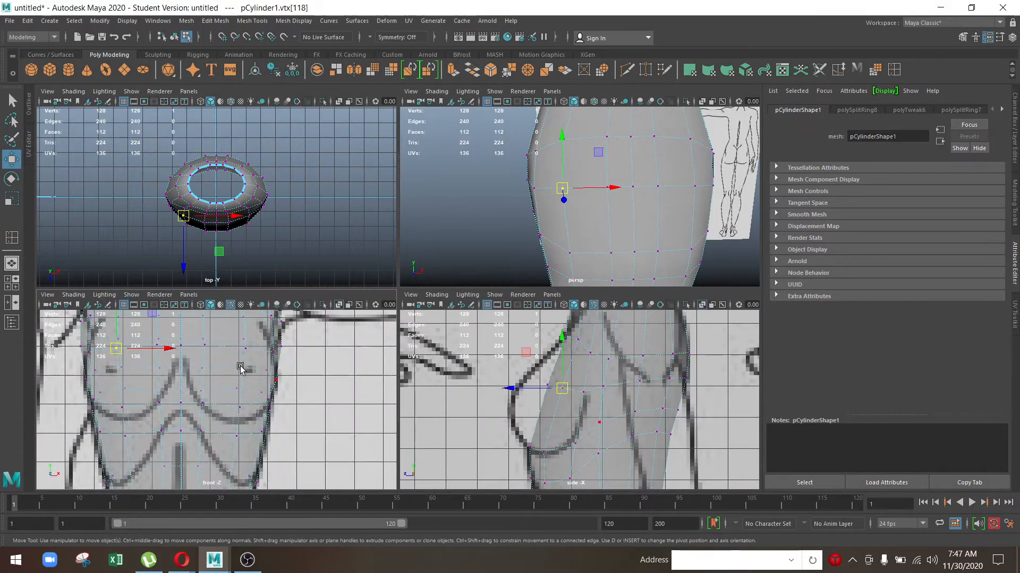
{"action": "key", "text": "space"}
{"action": "left_click_drag", "start_coordinate": [386, 259], "coordinate": [385, 276]}
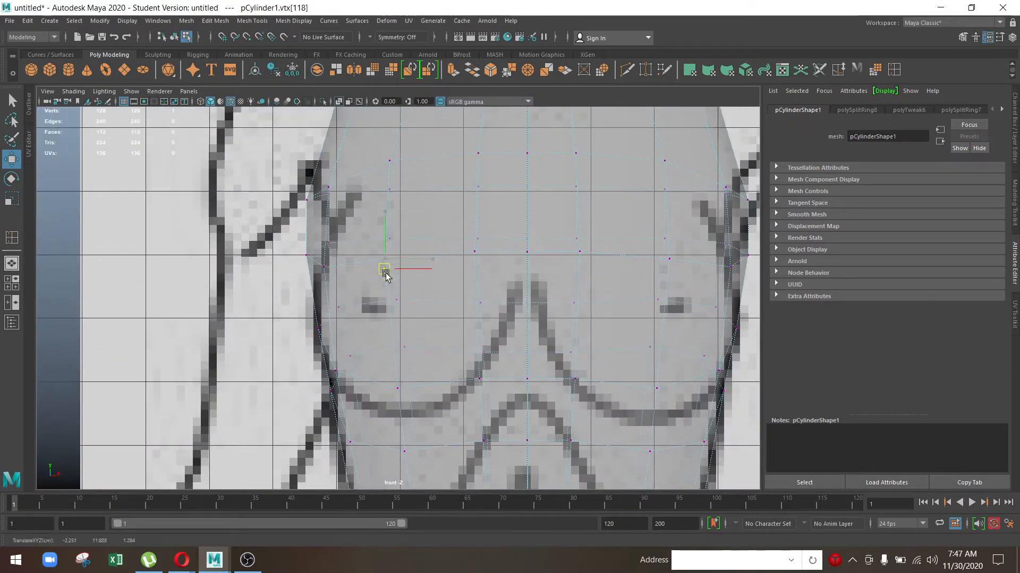
{"action": "left_click", "coordinate": [318, 278]}
Step: Lower the remaining central front vertices of the bust-level loop in the side view
{"action": "key", "text": "space"}
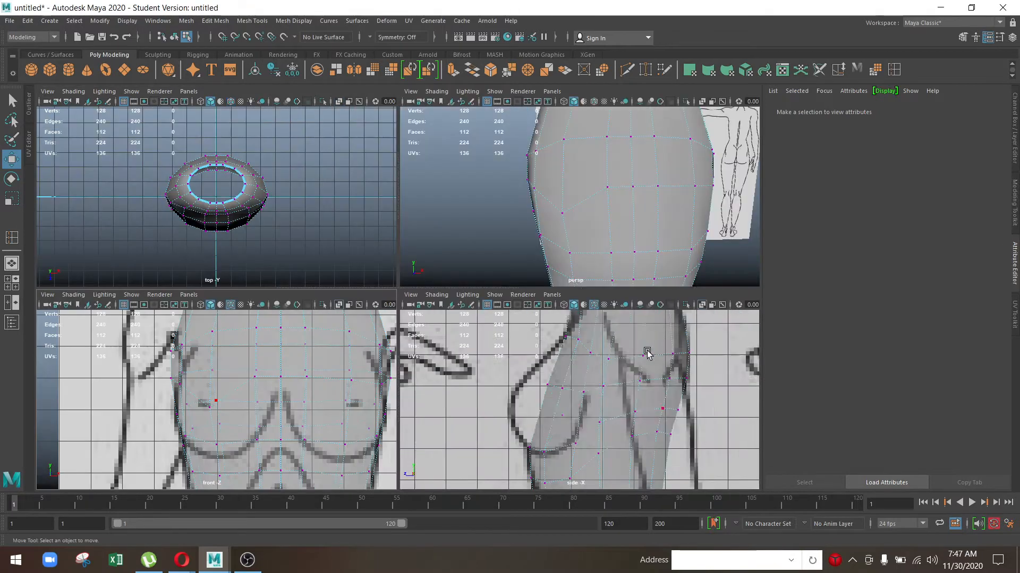
{"action": "key", "text": "space"}
{"action": "left_click_drag", "start_coordinate": [367, 208], "coordinate": [386, 231]}
{"action": "left_click", "coordinate": [387, 206]}
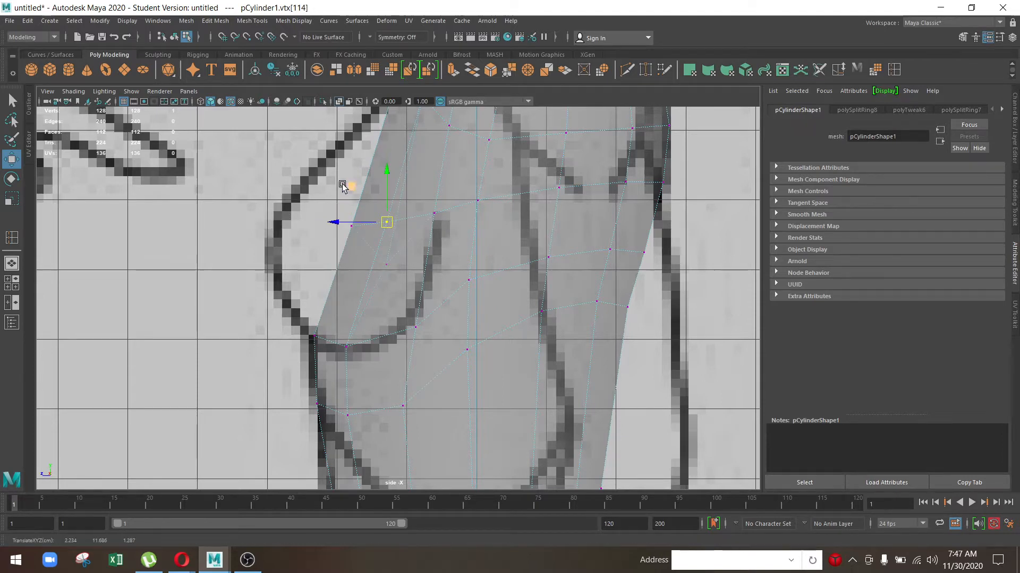
{"action": "left_click_drag", "start_coordinate": [348, 185], "coordinate": [399, 234]}
{"action": "key", "text": "ctrl+z"}
{"action": "left_click_drag", "start_coordinate": [300, 174], "coordinate": [368, 225]}
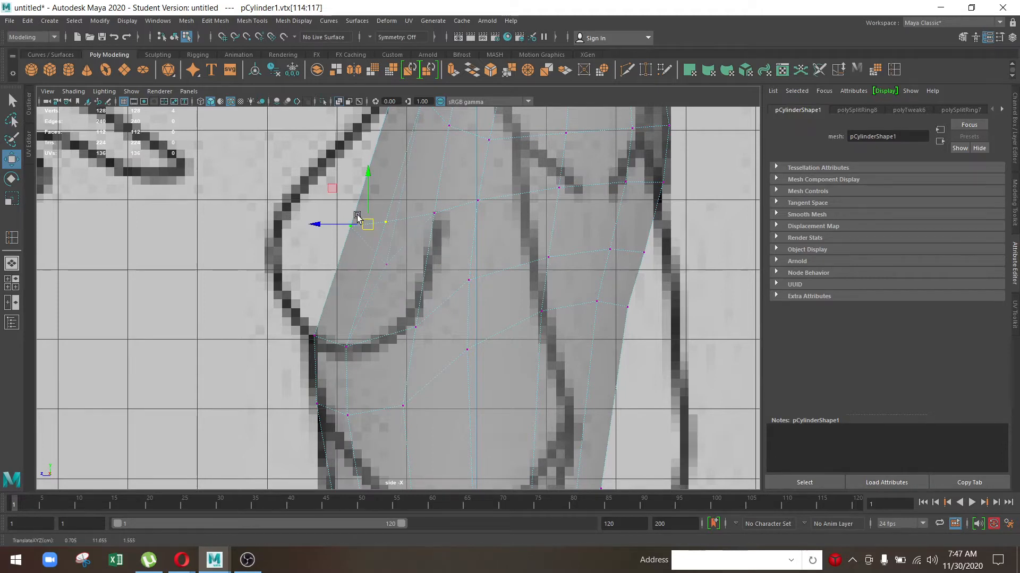
Step: Nudge the outer breast vertex slightly up and inward beside the nipple mark in the front view
{"action": "key", "text": "space"}
{"action": "key", "text": "space"}
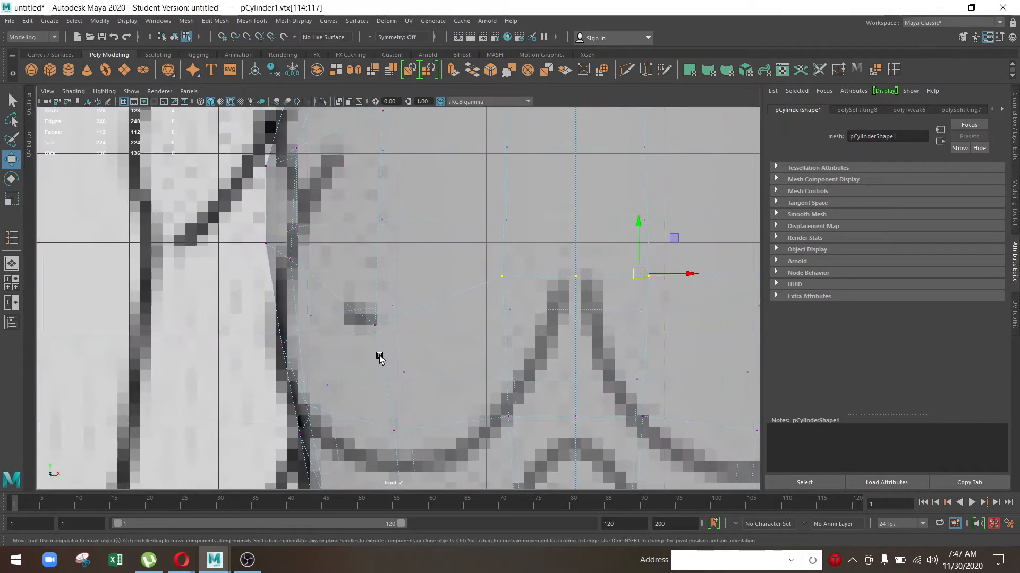
{"action": "left_click_drag", "start_coordinate": [372, 325], "coordinate": [390, 330]}
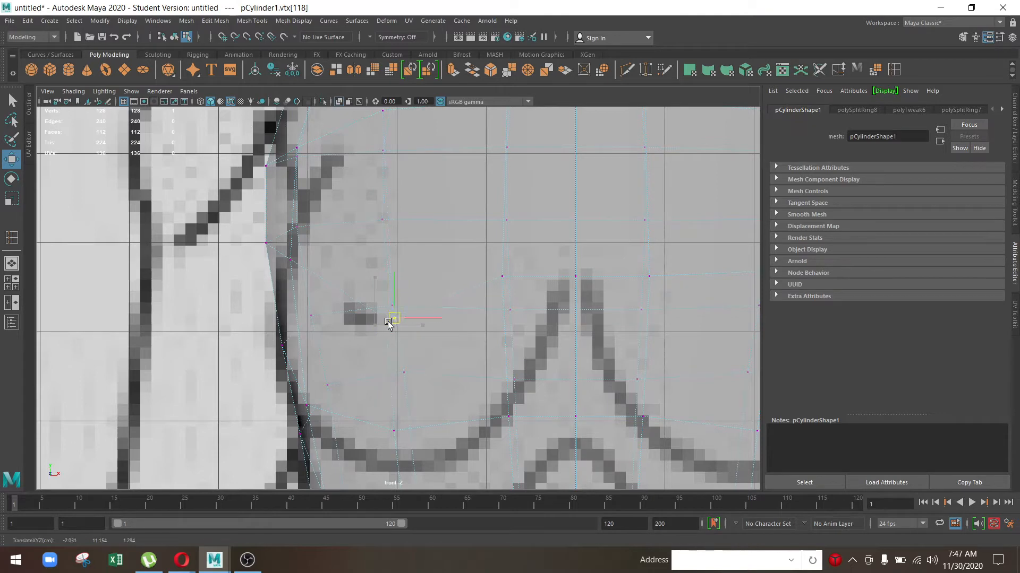
Step: Try to move the single inner breast vertex sideways toward the torso's centre line
{"action": "left_click", "coordinate": [502, 278]}
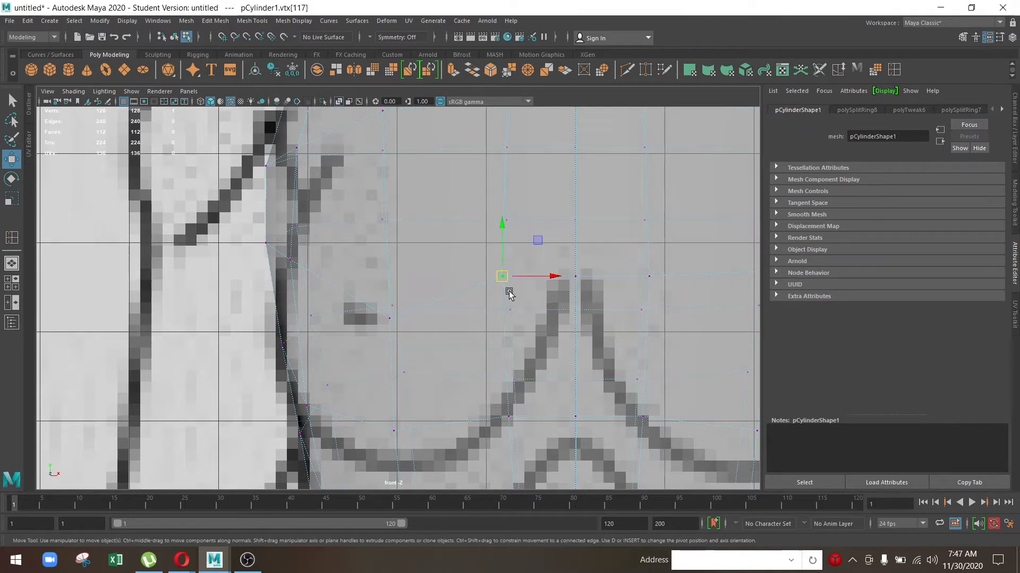
{"action": "key", "text": "space"}
{"action": "left_click_drag", "start_coordinate": [457, 203], "coordinate": [444, 192], "text": "alt"}
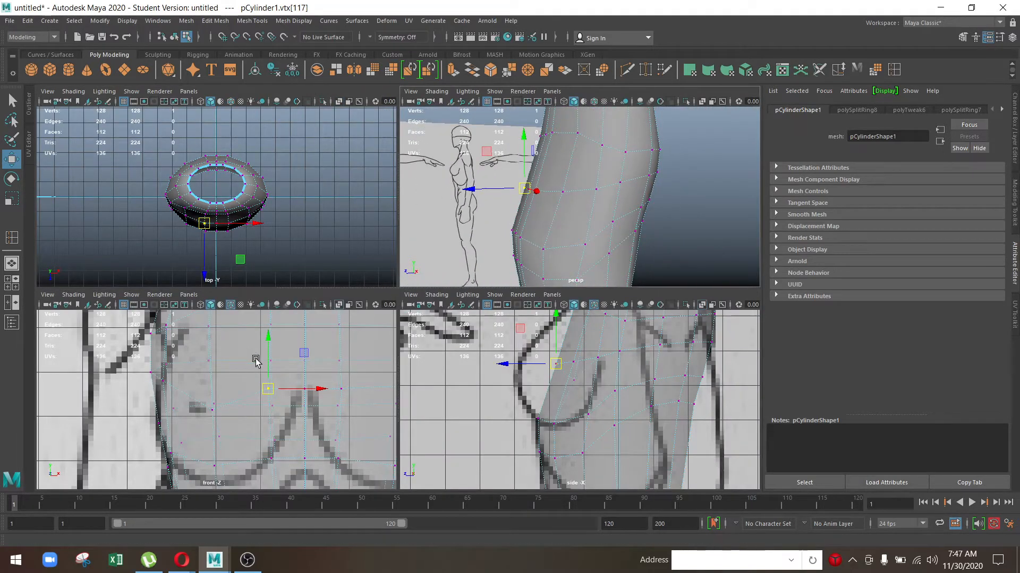
{"action": "left_click_drag", "start_coordinate": [326, 390], "coordinate": [354, 390]}
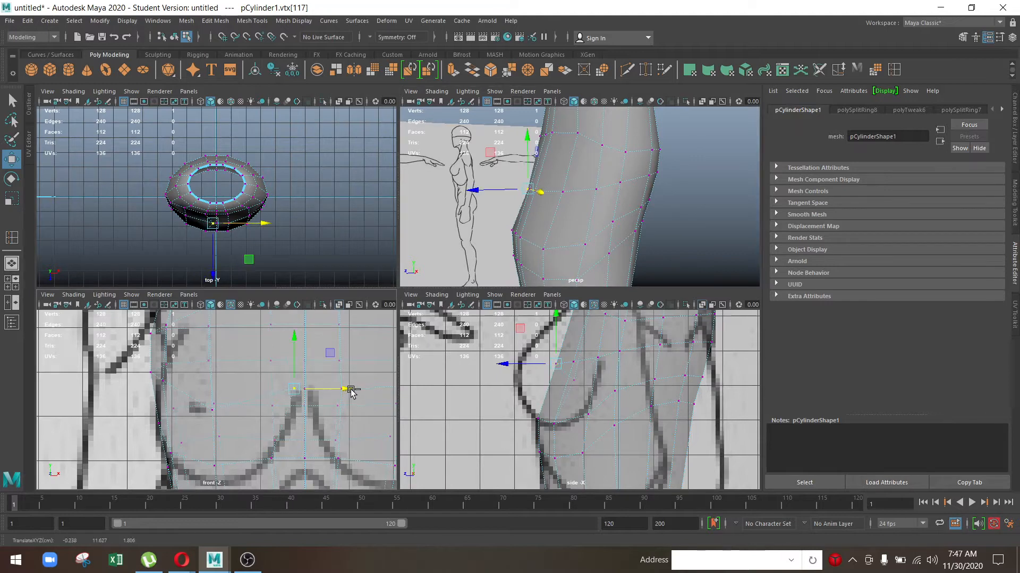
{"action": "key", "text": "ctrl+z"}
Step: Turn on Object X symmetry and move the pair of inner breast vertices close to the centre line in the front view
{"action": "key", "text": "space"}
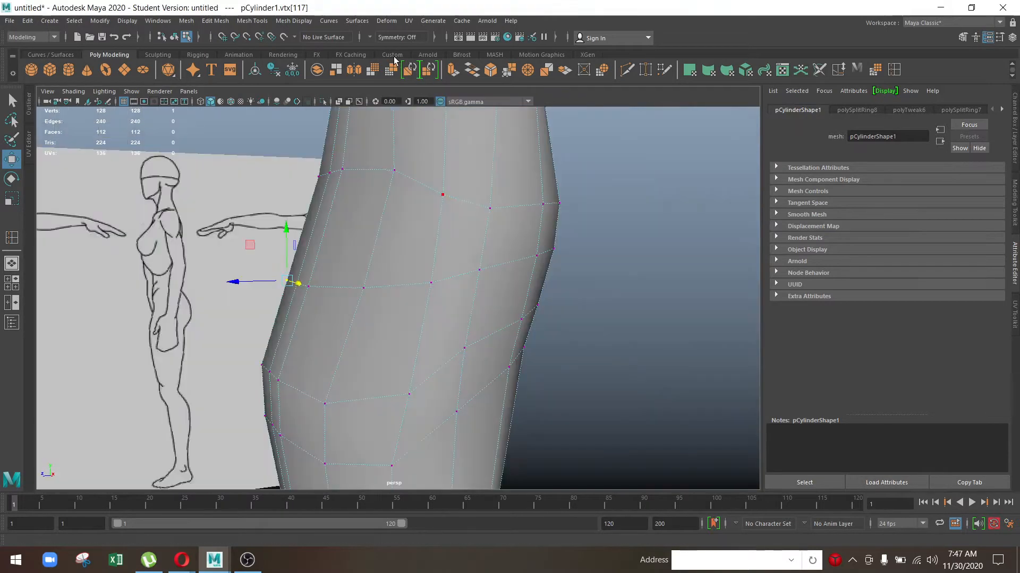
{"action": "left_click", "coordinate": [369, 37]}
{"action": "left_click", "coordinate": [391, 55]}
{"action": "key", "text": "space"}
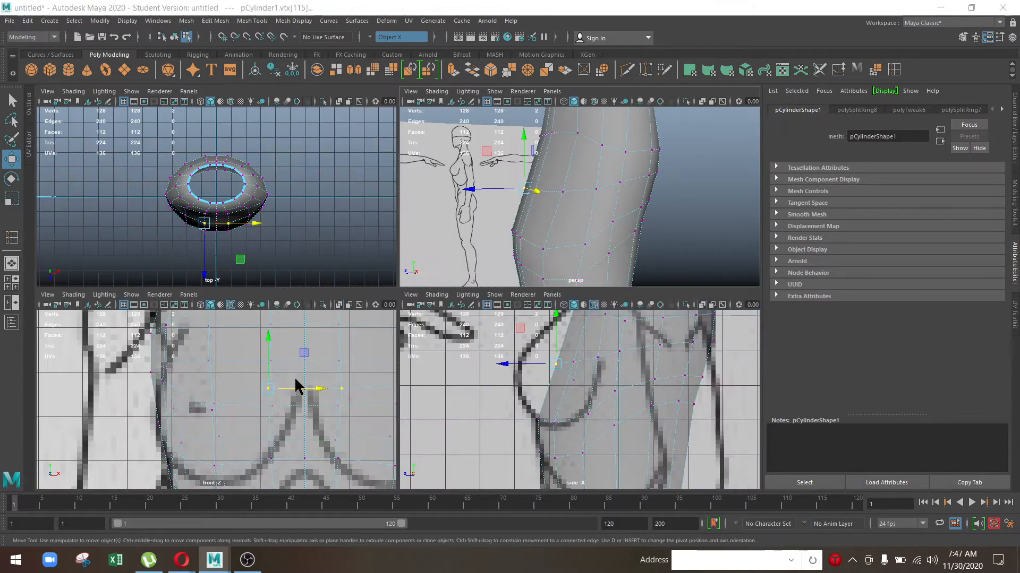
{"action": "key", "text": "space"}
{"action": "left_click_drag", "start_coordinate": [603, 270], "coordinate": [577, 269]}
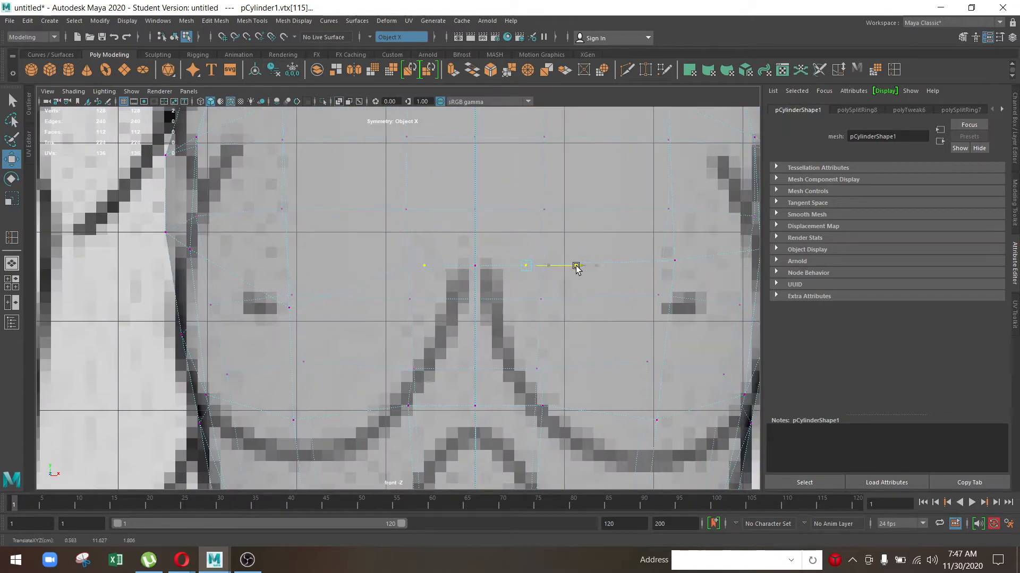
Step: Move the mirrored under-bust vertices down and inward onto the lowest part of the breast outlines in the front view
{"action": "middle_click_drag", "start_coordinate": [553, 332], "coordinate": [498, 265], "text": "alt"}
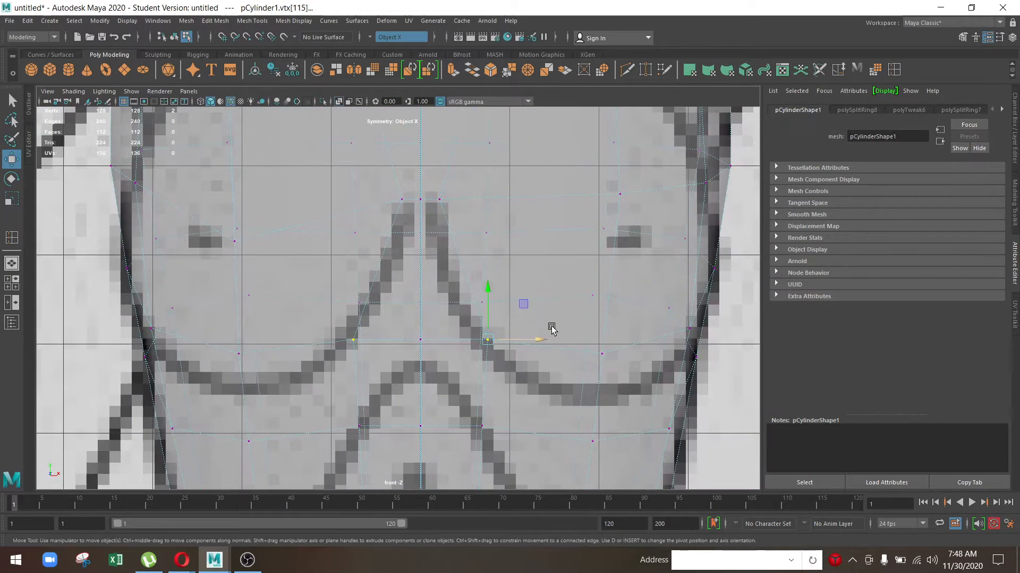
{"action": "scroll", "coordinate": [552, 329], "scroll_direction": "up", "scroll_amount": 1}
{"action": "left_click_drag", "start_coordinate": [592, 344], "coordinate": [577, 372]}
{"action": "middle_click_drag", "start_coordinate": [650, 260], "coordinate": [492, 346], "text": "alt"}
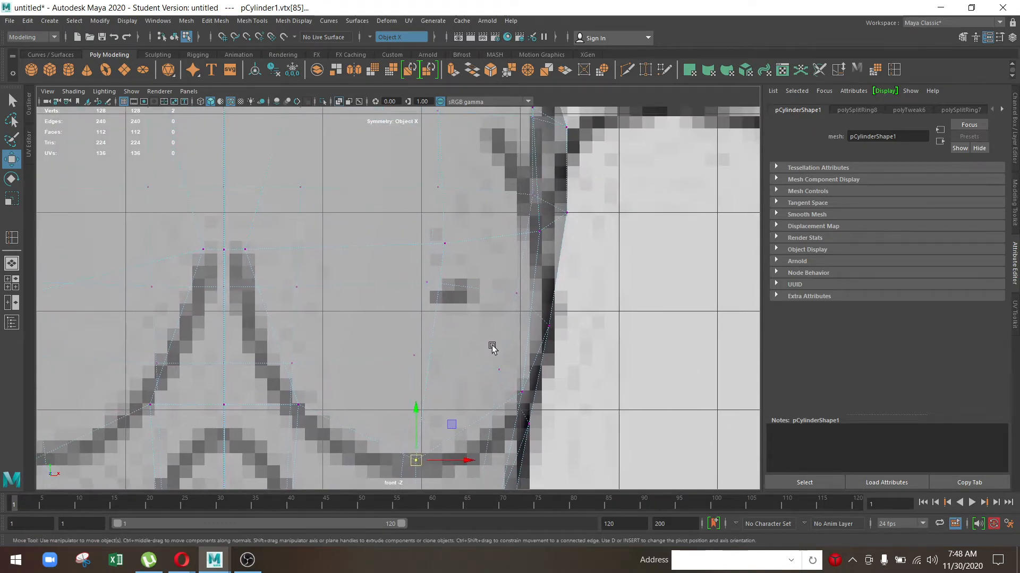
Step: Select the mirrored side vertices of the bust-level loop and adjust their width and height in the perspective view
{"action": "left_click", "coordinate": [546, 323]}
{"action": "key", "text": "space"}
{"action": "key", "text": "space"}
{"action": "left_click_drag", "start_coordinate": [462, 258], "coordinate": [377, 277], "text": "alt"}
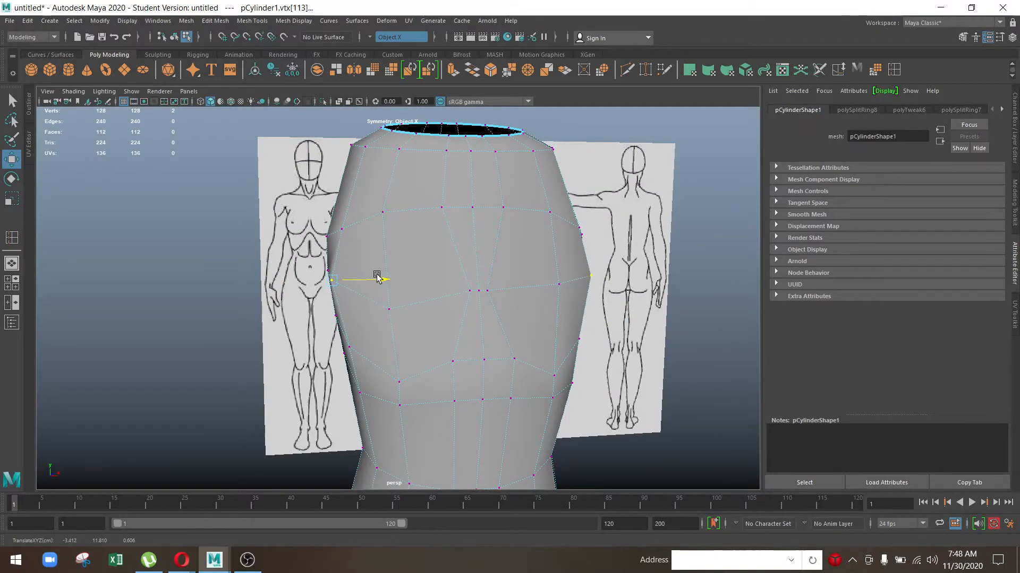
{"action": "left_click_drag", "start_coordinate": [386, 313], "coordinate": [411, 287], "text": "alt"}
{"action": "left_click", "coordinate": [394, 309]}
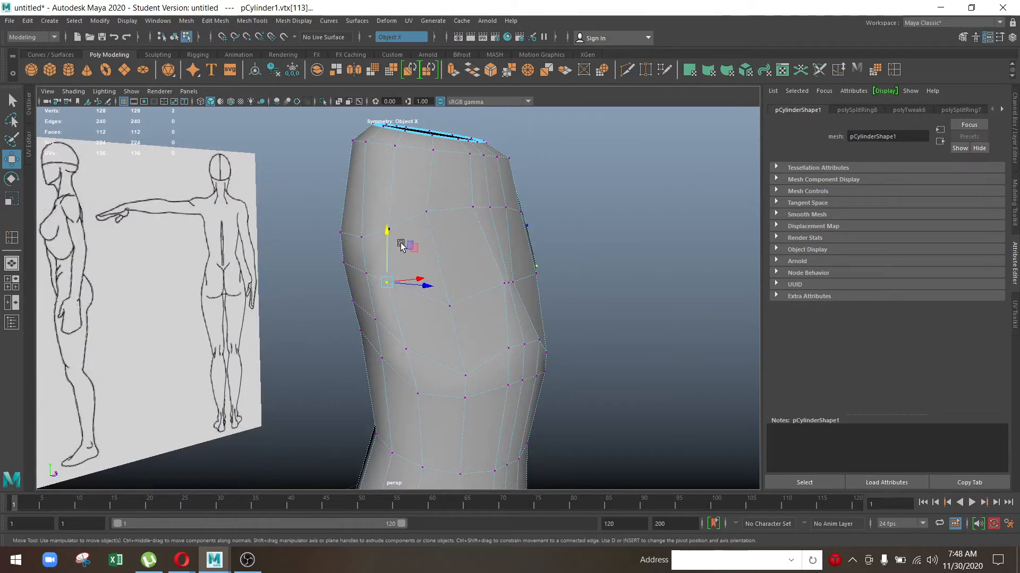
{"action": "left_click_drag", "start_coordinate": [401, 246], "coordinate": [389, 242]}
Step: Select the mirrored columns of side vertices below the bust and shift them slightly along the front-to-back axis
{"action": "left_click_drag", "start_coordinate": [450, 305], "coordinate": [407, 334], "text": "alt"}
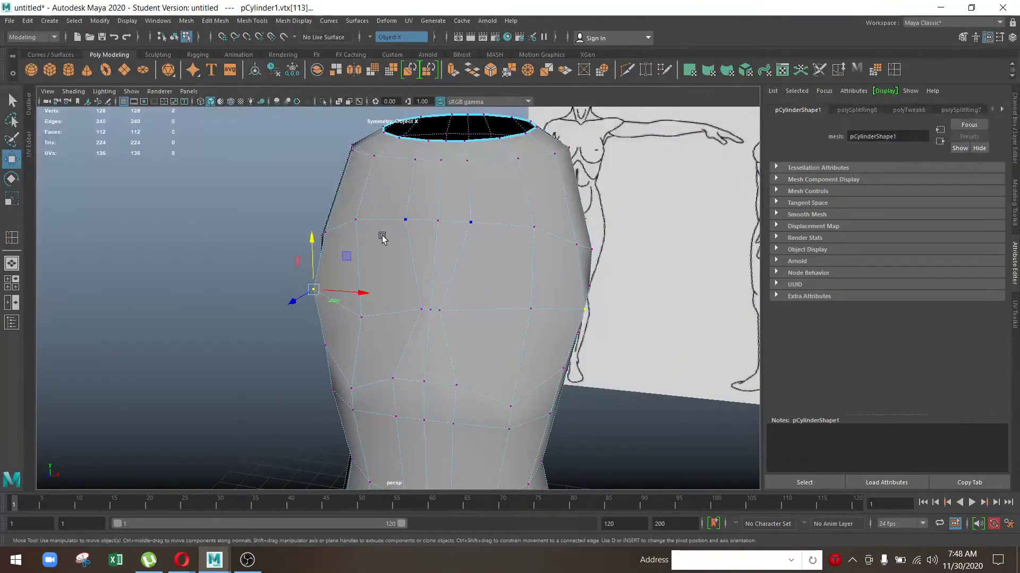
{"action": "left_click", "coordinate": [403, 222]}
{"action": "left_click_drag", "start_coordinate": [406, 234], "coordinate": [417, 273], "text": "alt"}
{"action": "double_click", "coordinate": [417, 274]}
{"action": "left_click_drag", "start_coordinate": [430, 387], "coordinate": [499, 387], "text": "alt"}
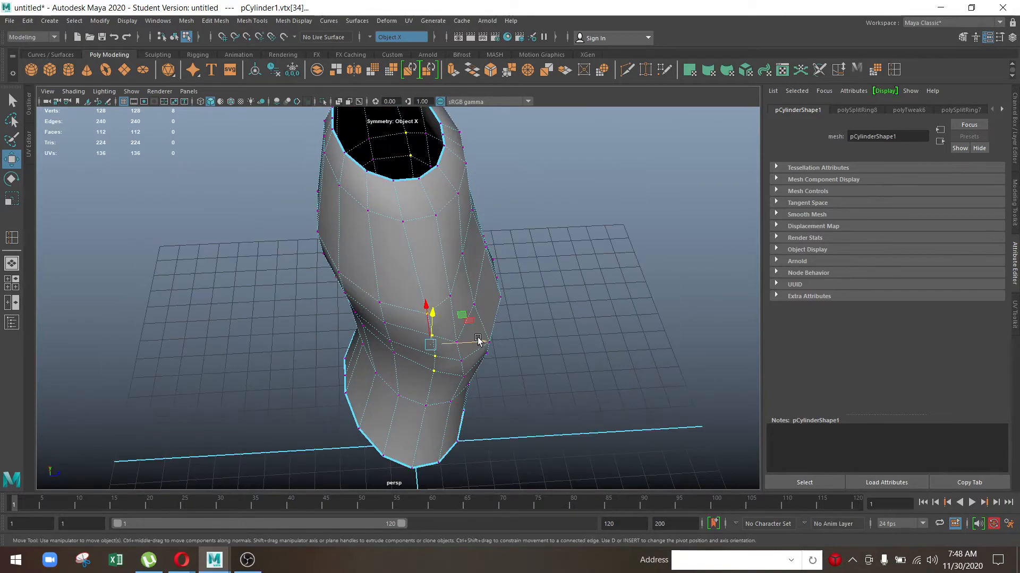
{"action": "left_click_drag", "start_coordinate": [478, 337], "coordinate": [471, 340]}
Step: Nudge the mirrored side vertices just below bust level slightly inward in the perspective view
{"action": "left_click_drag", "start_coordinate": [485, 378], "coordinate": [328, 340], "text": "alt"}
{"action": "left_click", "coordinate": [349, 316]}
{"action": "left_click_drag", "start_coordinate": [388, 317], "coordinate": [392, 313]}
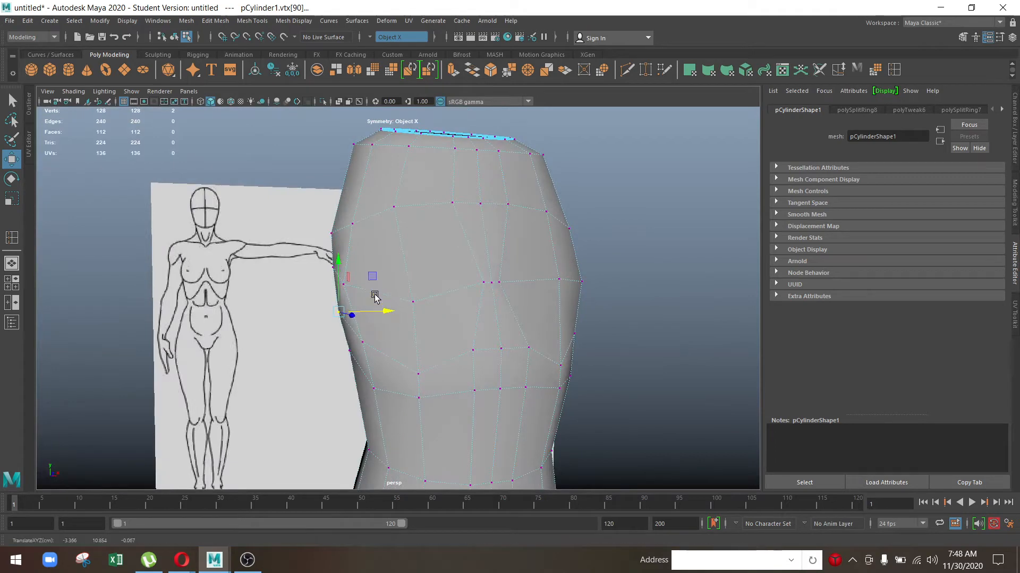
{"action": "left_click", "coordinate": [373, 276]}
{"action": "left_click_drag", "start_coordinate": [374, 279], "coordinate": [399, 319], "text": "alt"}
{"action": "left_click", "coordinate": [343, 280]}
{"action": "left_click_drag", "start_coordinate": [343, 283], "coordinate": [395, 318], "text": "alt"}
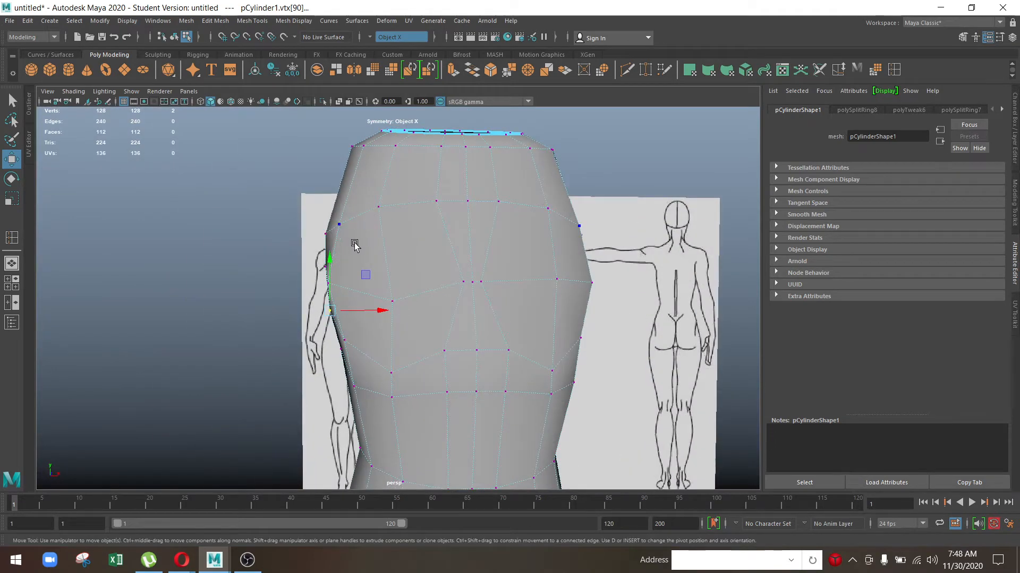
Step: Select the mirrored vertices beside the centre line above the bust and slightly adjust their height
{"action": "left_click_drag", "start_coordinate": [355, 245], "coordinate": [404, 250], "text": "alt"}
{"action": "left_click", "coordinate": [446, 228]}
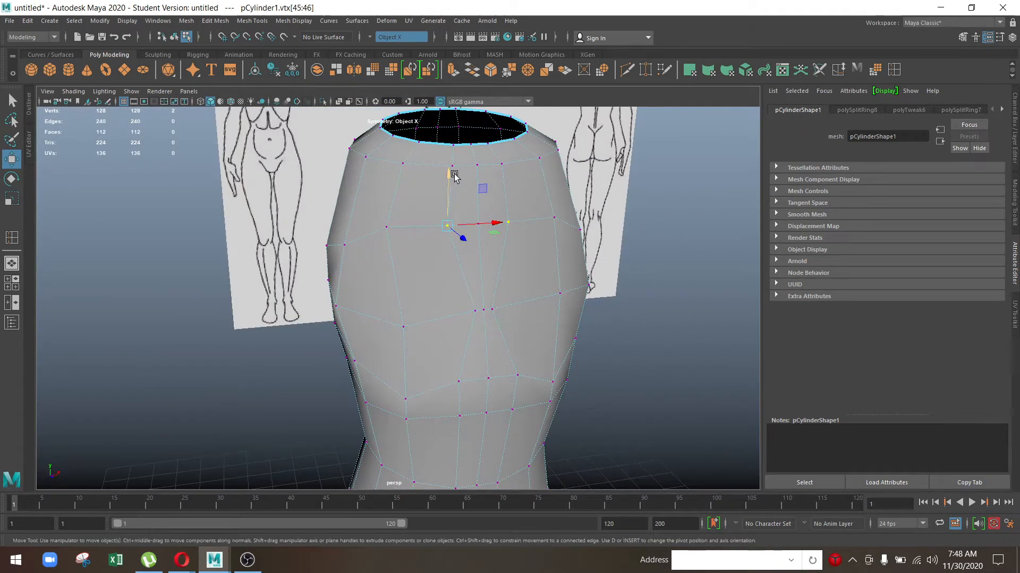
{"action": "left_click_drag", "start_coordinate": [454, 176], "coordinate": [449, 179]}
{"action": "left_click_drag", "start_coordinate": [402, 280], "coordinate": [432, 323], "text": "alt"}
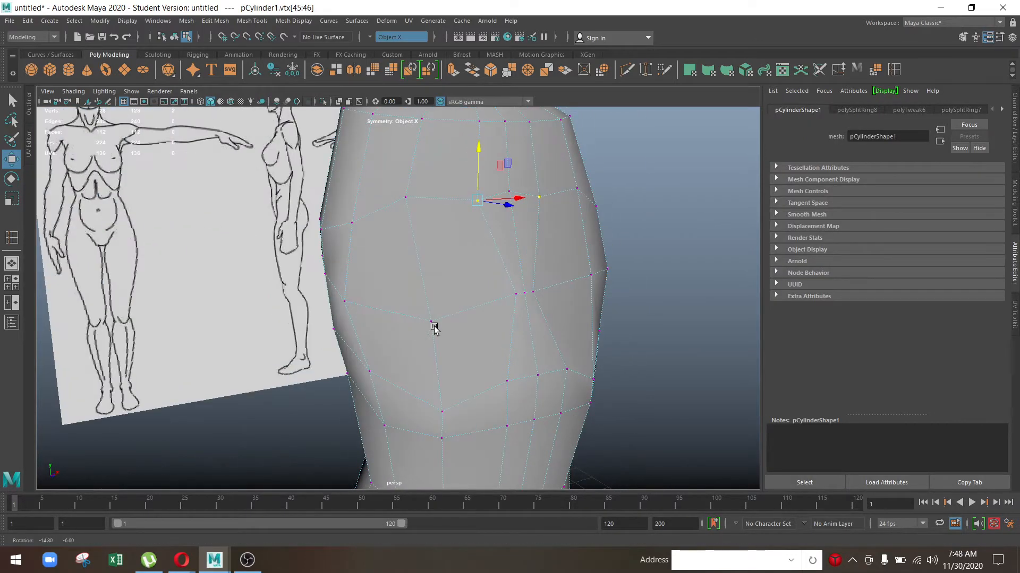
{"action": "right_click_drag", "start_coordinate": [448, 262], "coordinate": [457, 293]}
{"action": "left_click", "coordinate": [422, 254]}
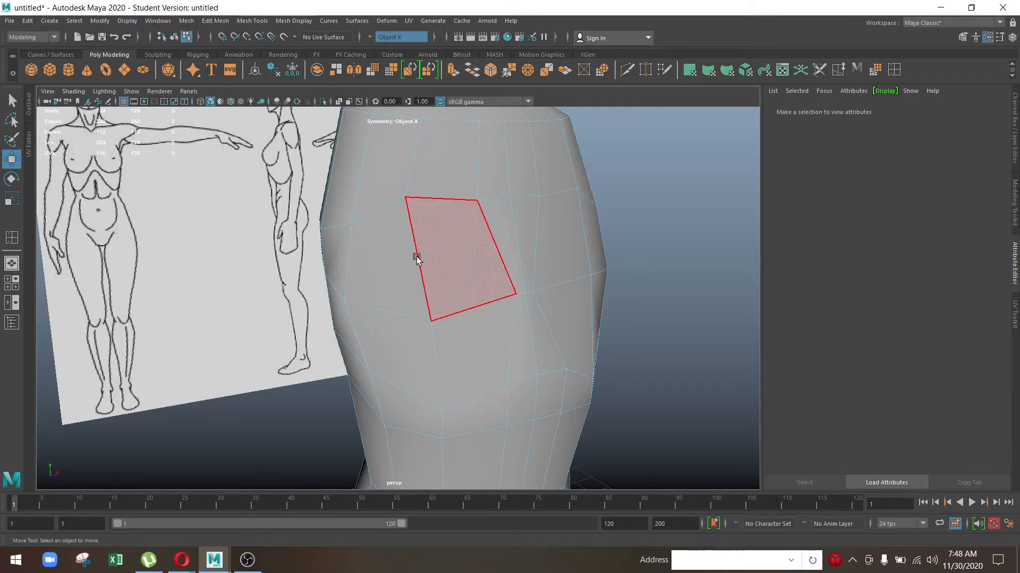
{"action": "left_click", "coordinate": [394, 274]}
{"action": "mouse_move", "coordinate": [395, 274]}
{"action": "left_mouse_down", "text": "alt"}
{"action": "mouse_move", "coordinate": [380, 273]}
{"action": "mouse_move", "coordinate": [423, 293]}
{"action": "mouse_move", "coordinate": [288, 279]}
{"action": "mouse_move", "coordinate": [352, 285]}
{"action": "left_mouse_up", "text": "alt"}
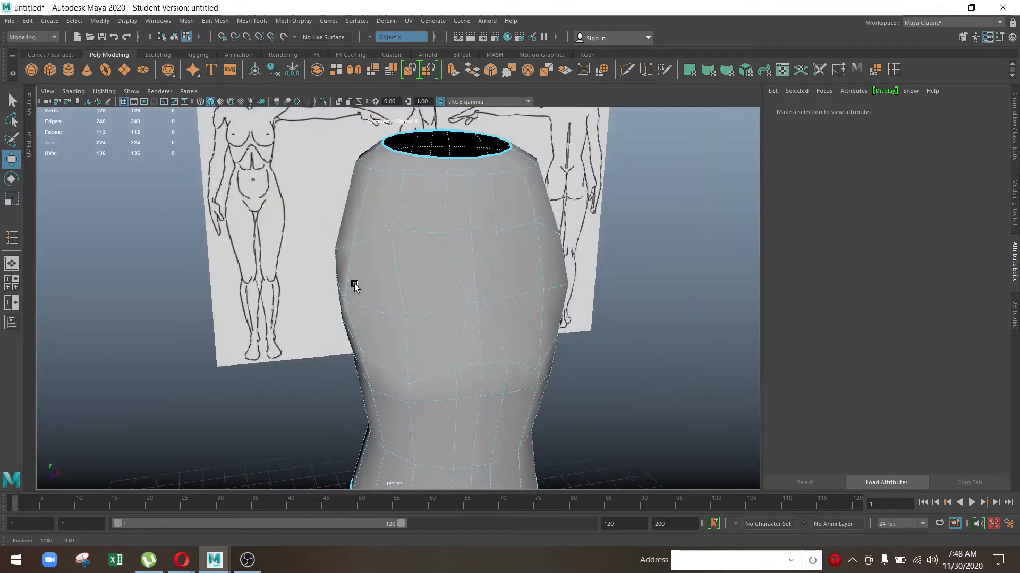
{"action": "mouse_move", "coordinate": [453, 319]}
{"action": "left_mouse_down", "text": "alt"}
{"action": "mouse_move", "coordinate": [419, 319]}
{"action": "mouse_move", "coordinate": [430, 348]}
{"action": "mouse_move", "coordinate": [438, 269]}
{"action": "left_mouse_up", "text": "alt"}
Step: Select the bust-point vertex on each side and scale the pair vertically to bring them to the same height
{"action": "right_click_drag", "start_coordinate": [437, 269], "coordinate": [366, 266]}
{"action": "scroll", "coordinate": [390, 297], "scroll_direction": "up", "scroll_amount": 2}
{"action": "left_click", "coordinate": [424, 324]}
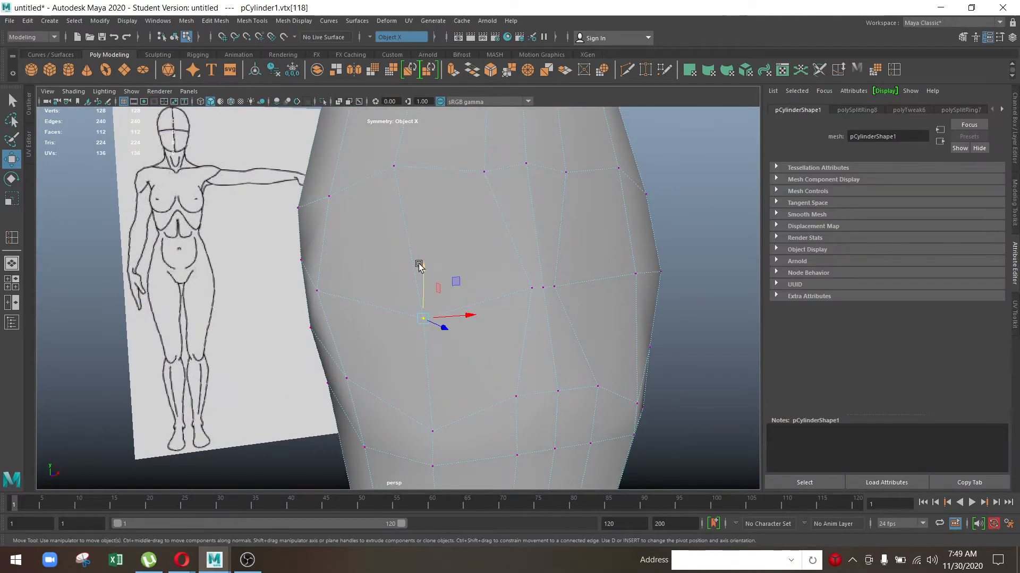
{"action": "mouse_move", "coordinate": [419, 265]}
{"action": "left_mouse_down"}
{"action": "mouse_move", "coordinate": [416, 255]}
{"action": "mouse_move", "coordinate": [480, 266]}
{"action": "mouse_move", "coordinate": [572, 295]}
{"action": "left_mouse_up"}
{"action": "key", "text": "r"}
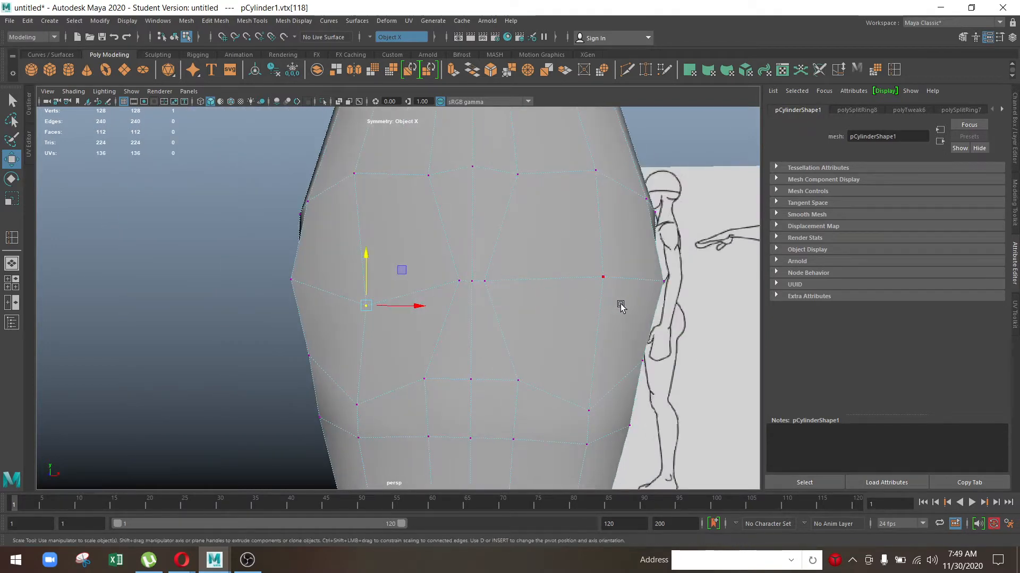
{"action": "left_click", "coordinate": [608, 287]}
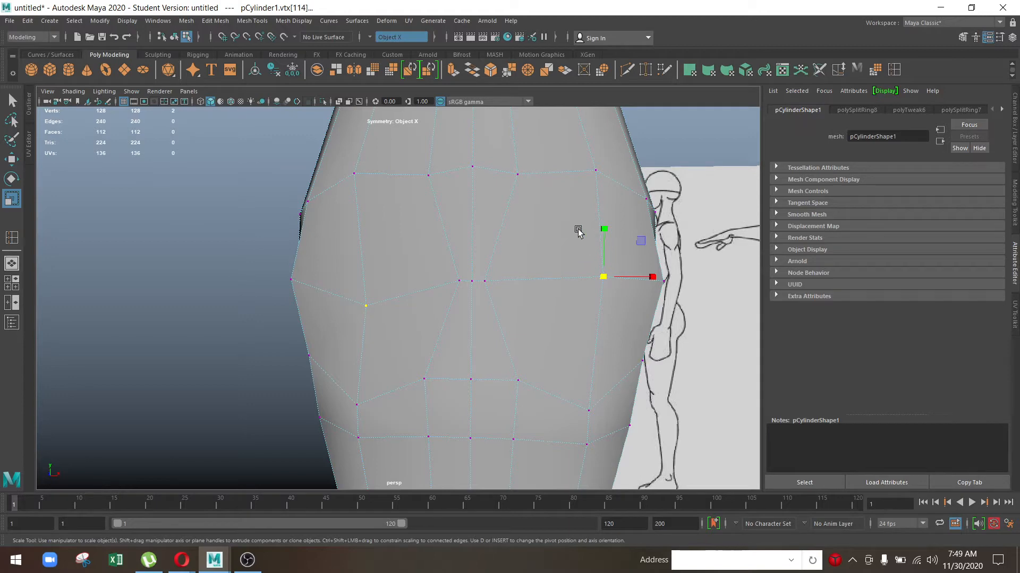
{"action": "left_click_drag", "start_coordinate": [605, 233], "coordinate": [601, 341]}
{"action": "key", "text": "w"}
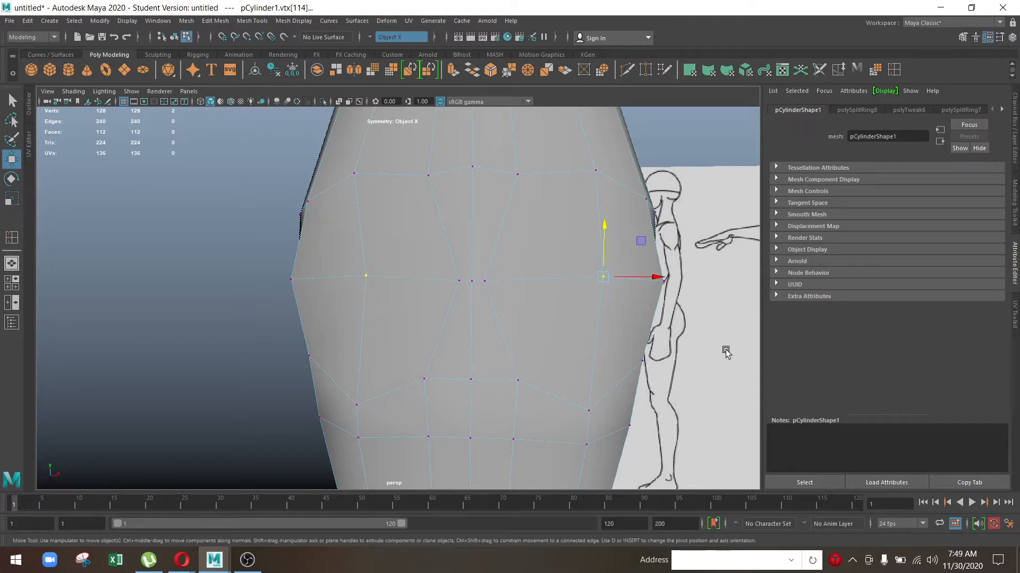
Step: Select a bust-point vertex and various chest faces to check whether symmetric selection works across both halves of the torso
{"action": "left_click", "coordinate": [726, 351]}
{"action": "left_click", "coordinate": [604, 282]}
{"action": "left_click_drag", "start_coordinate": [364, 302], "coordinate": [502, 349], "text": "alt"}
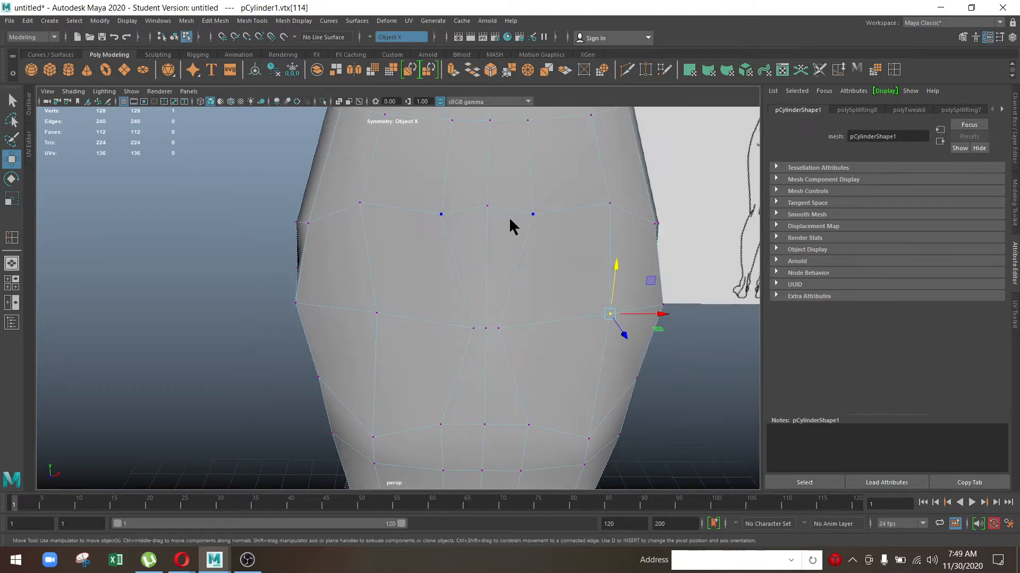
{"action": "key", "text": "F11"}
{"action": "left_click", "coordinate": [467, 177]}
{"action": "left_click", "coordinate": [467, 260], "text": "shift"}
{"action": "left_click_drag", "start_coordinate": [468, 259], "coordinate": [501, 292], "text": "alt"}
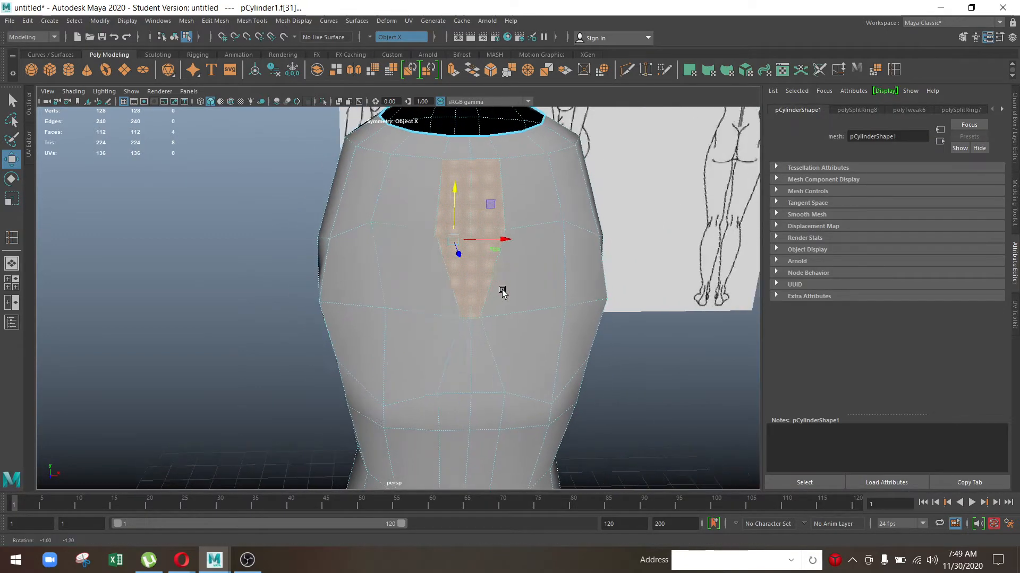
{"action": "left_click", "coordinate": [431, 292]}
{"action": "left_click", "coordinate": [424, 353]}
{"action": "left_click", "coordinate": [526, 345]}
{"action": "left_click", "coordinate": [518, 244]}
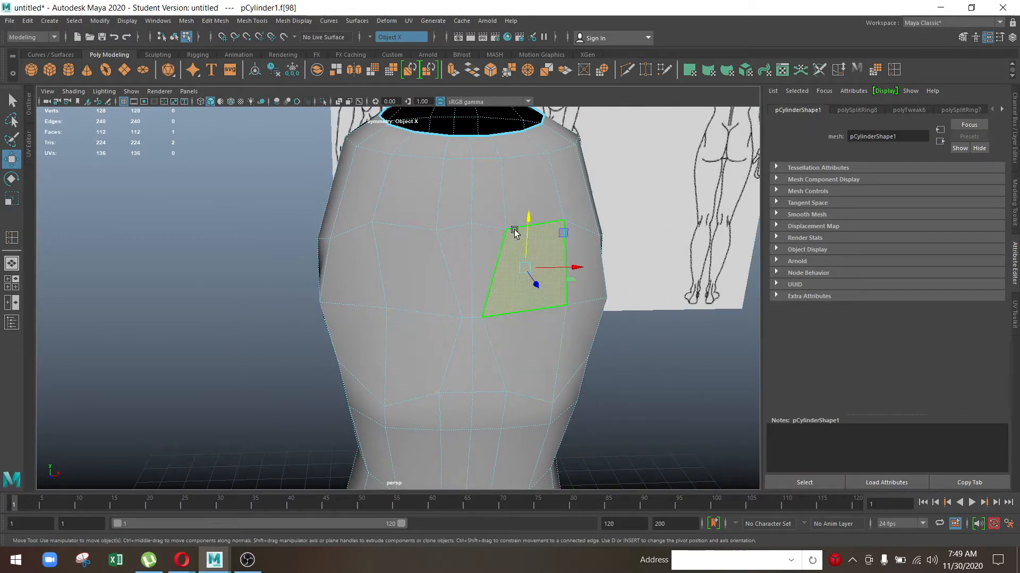
{"action": "left_click", "coordinate": [485, 250]}
{"action": "left_click", "coordinate": [495, 181]}
{"action": "right_click_drag", "start_coordinate": [531, 169], "coordinate": [584, 153]}
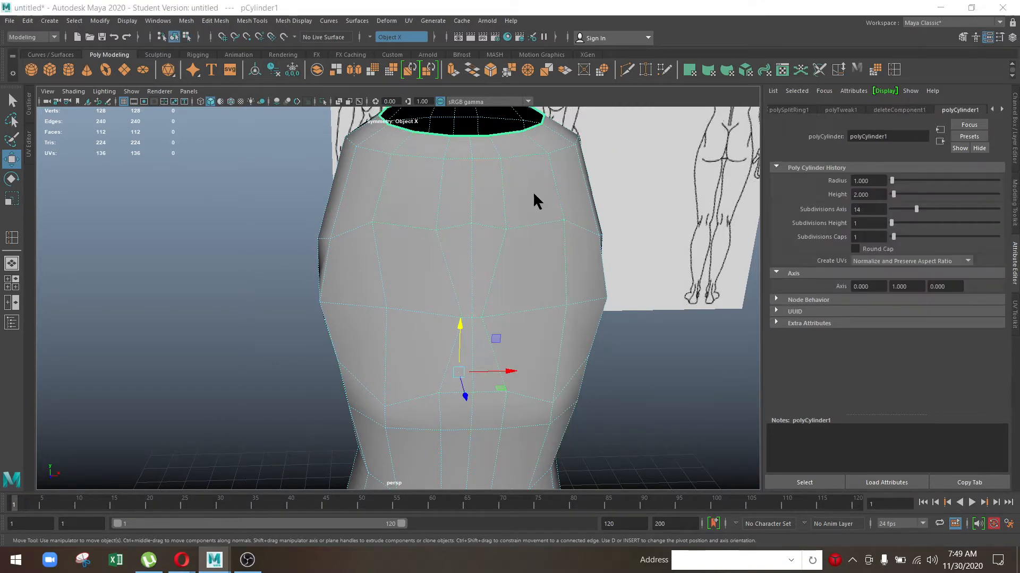
Step: Turn symmetry off and delete all torso faces left of the centre line in the front view
{"action": "key", "text": "space"}
{"action": "key", "text": "space"}
{"action": "scroll", "coordinate": [423, 387], "scroll_direction": "down", "scroll_amount": 5}
{"action": "right_click_drag", "start_coordinate": [367, 248], "coordinate": [367, 276]}
{"action": "left_click_drag", "start_coordinate": [363, 473], "coordinate": [366, 489]}
{"action": "left_click", "coordinate": [373, 35]}
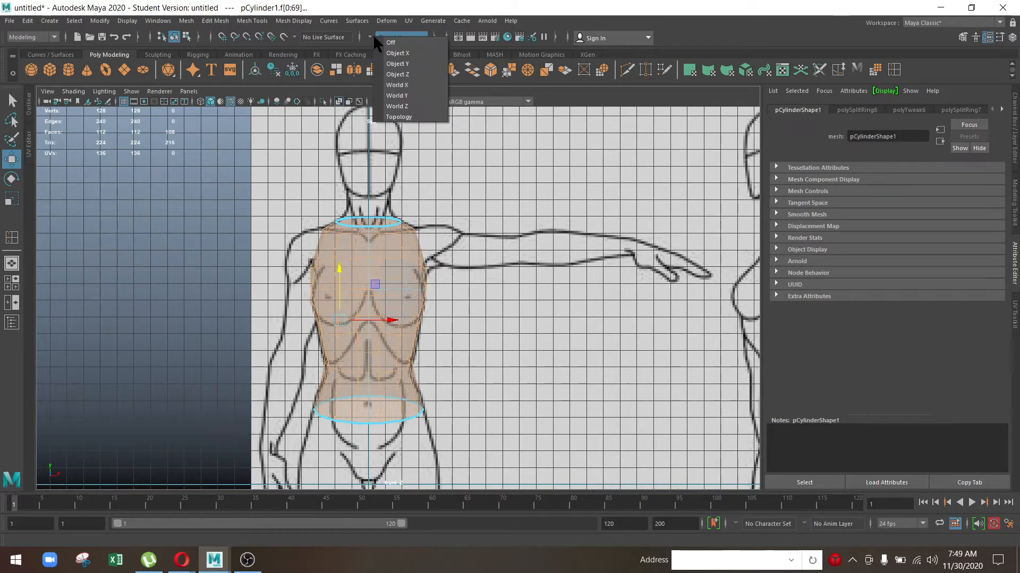
{"action": "left_click", "coordinate": [378, 42]}
{"action": "left_click", "coordinate": [349, 237]}
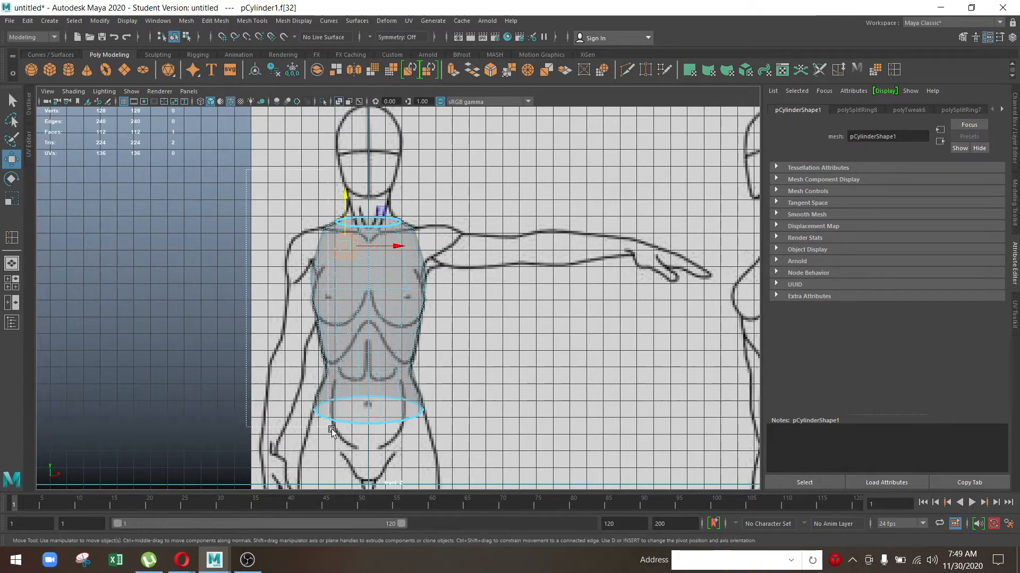
{"action": "left_click_drag", "start_coordinate": [332, 430], "coordinate": [367, 481]}
{"action": "key", "text": "Delete"}
Step: Mirror the remaining torso half across the world X axis, combining it with the original and merging border vertices
{"action": "key", "text": "space"}
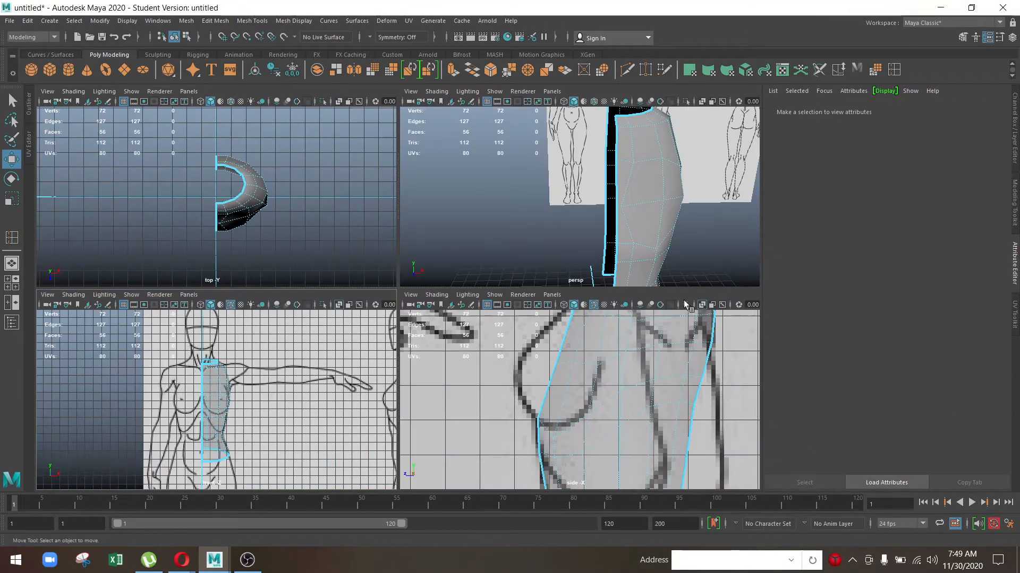
{"action": "right_click", "coordinate": [603, 202]}
{"action": "key", "text": "space"}
{"action": "right_click", "coordinate": [571, 240]}
{"action": "right_click_drag", "start_coordinate": [571, 239], "coordinate": [623, 224]}
{"action": "scroll", "coordinate": [485, 259], "scroll_direction": "down", "scroll_amount": 5}
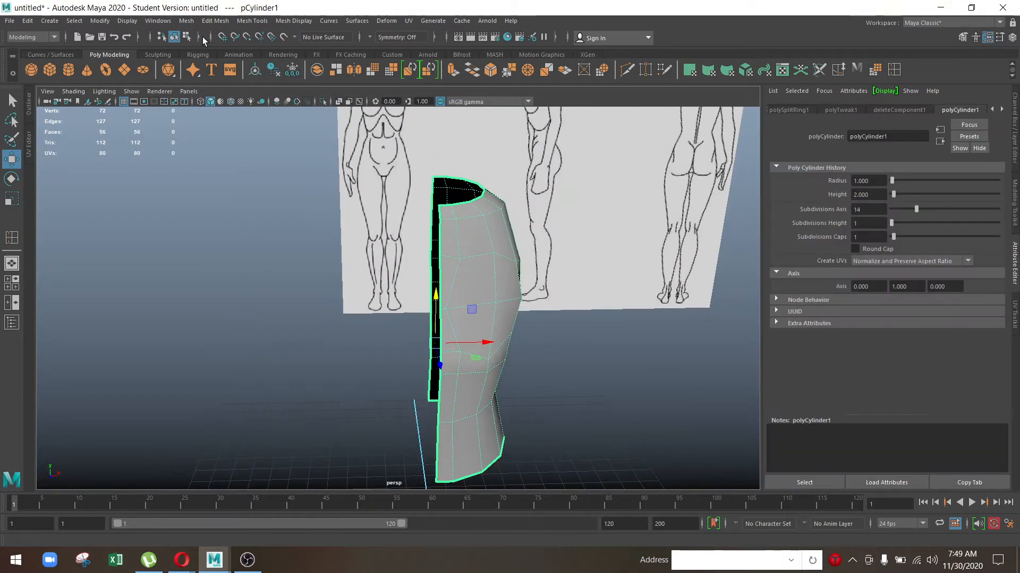
{"action": "left_click", "coordinate": [168, 20]}
{"action": "mouse_move", "coordinate": [184, 24]}
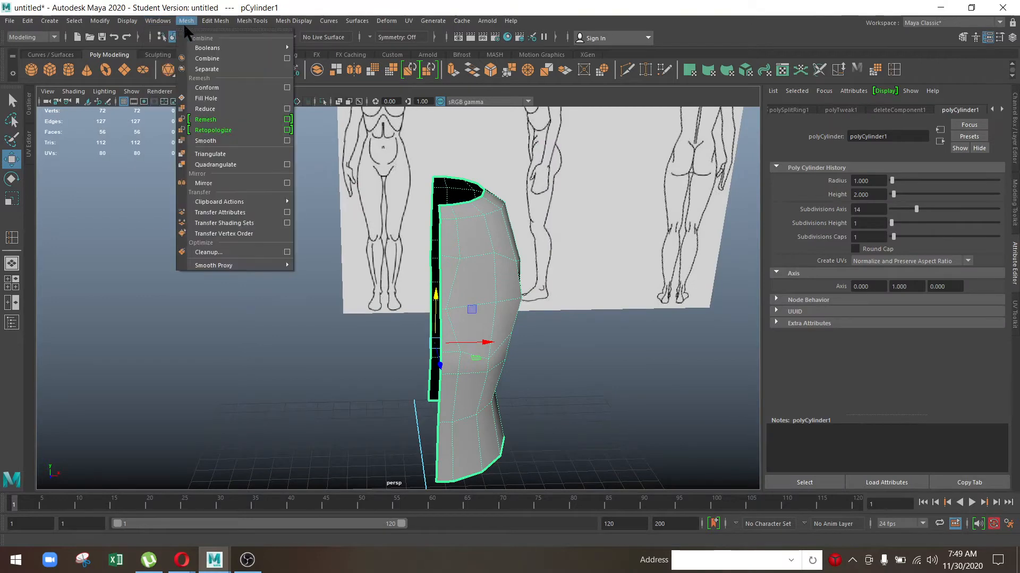
{"action": "left_click", "coordinate": [286, 182]}
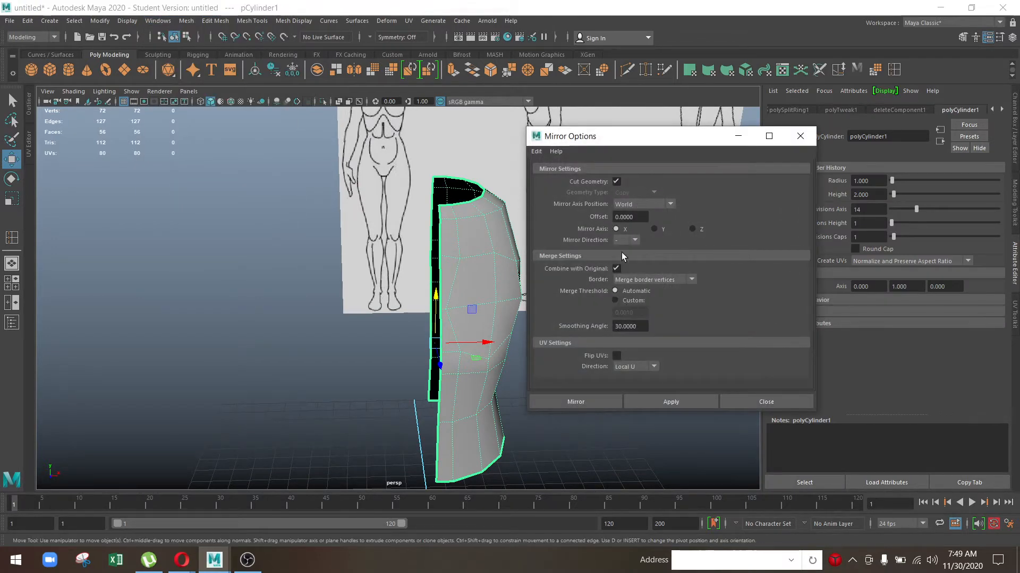
{"action": "left_click", "coordinate": [594, 400]}
Step: Delete all construction history in the scene after leaving the mirror manipulator
{"action": "scroll", "coordinate": [526, 330], "scroll_direction": "down", "scroll_amount": 3}
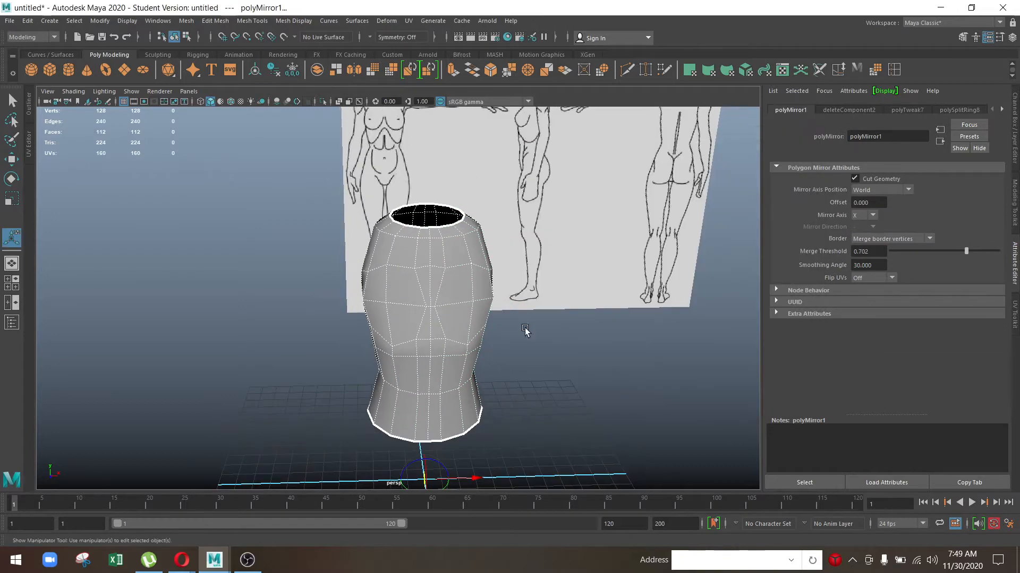
{"action": "right_click", "coordinate": [417, 259]}
{"action": "key", "text": "q"}
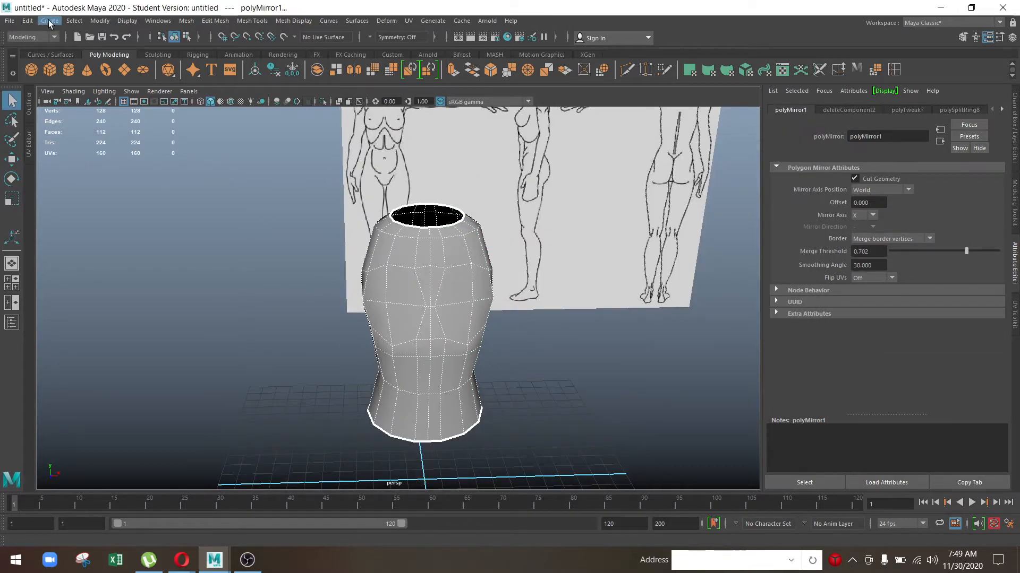
{"action": "left_click", "coordinate": [28, 21]}
{"action": "mouse_move", "coordinate": [158, 155]}
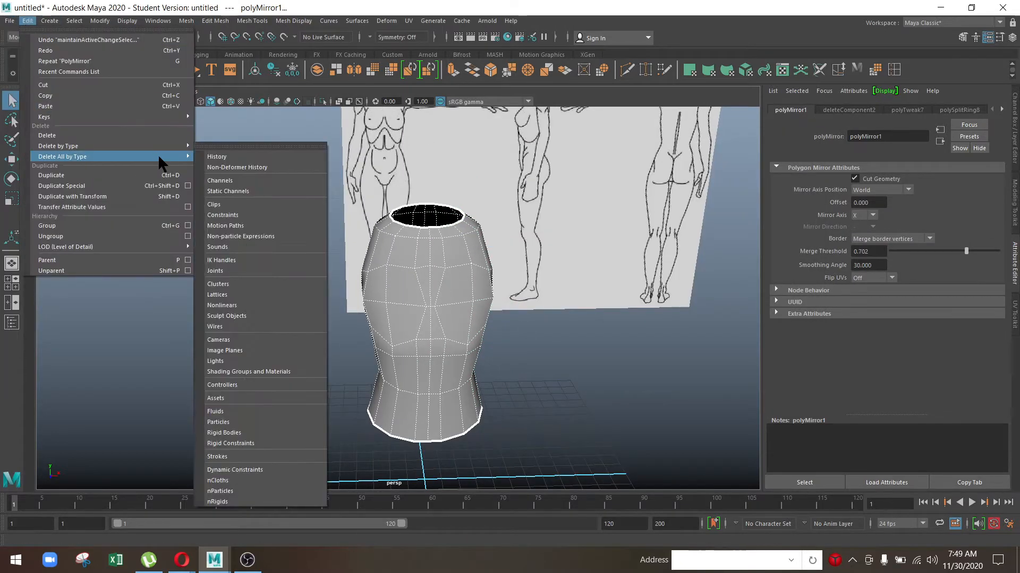
{"action": "left_click", "coordinate": [229, 156]}
Step: Set symmetry to Object X and switch the torso to vertex editing
{"action": "scroll", "coordinate": [324, 208], "scroll_direction": "up", "scroll_amount": 1}
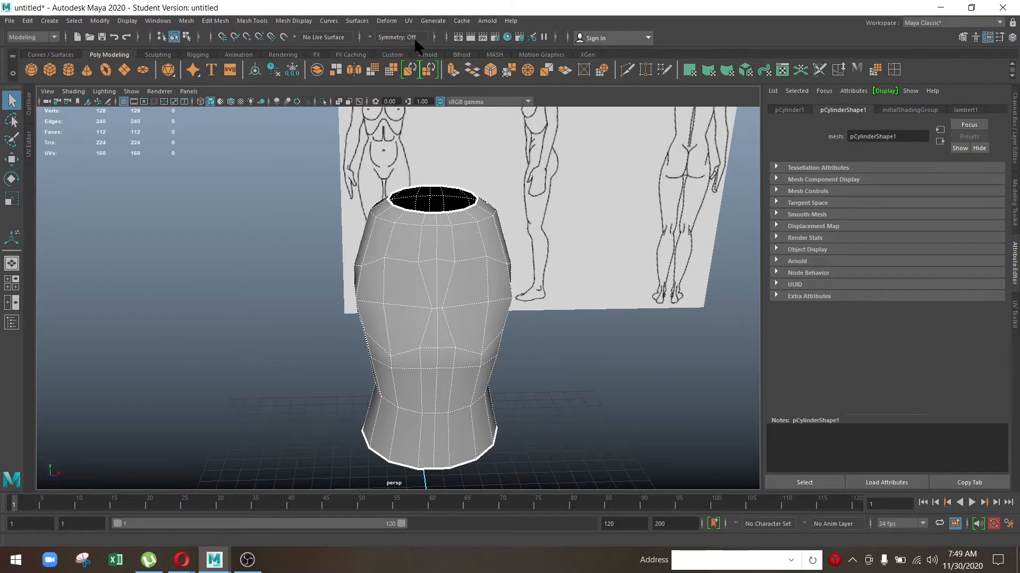
{"action": "left_click", "coordinate": [370, 36]}
{"action": "left_click", "coordinate": [404, 53]}
{"action": "right_click_drag", "start_coordinate": [429, 243], "coordinate": [391, 243]}
{"action": "scroll", "coordinate": [385, 200], "scroll_direction": "up", "scroll_amount": 2}
Step: Select the mirrored bust-point vertices and chamfer them into diamond-shaped faces
{"action": "left_click", "coordinate": [443, 257]}
{"action": "left_click", "coordinate": [495, 187]}
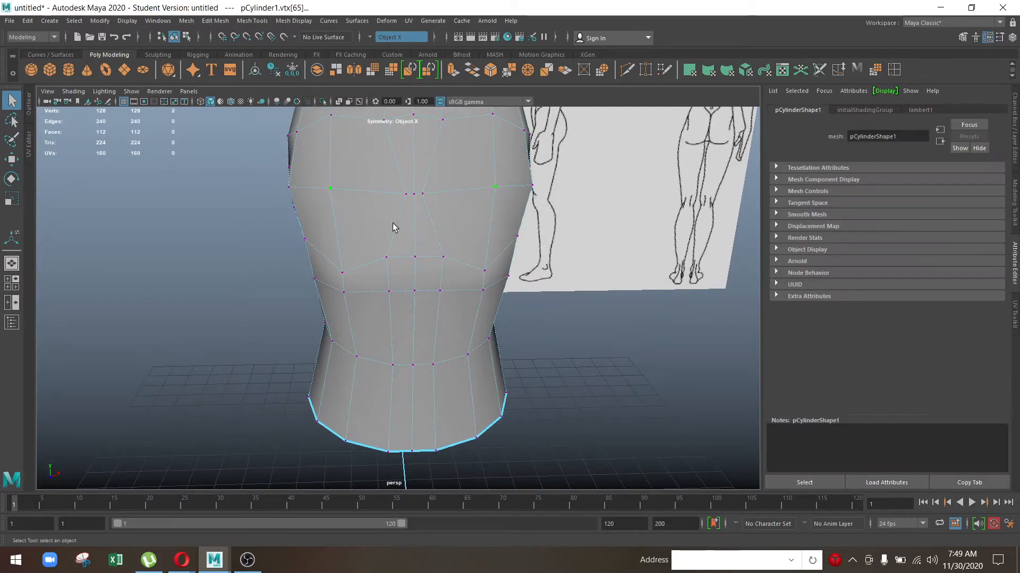
{"action": "left_click_drag", "start_coordinate": [378, 225], "coordinate": [396, 232], "text": "alt"}
{"action": "middle_click_drag", "start_coordinate": [396, 232], "coordinate": [410, 291], "text": "alt"}
{"action": "key", "text": "w"}
{"action": "key", "text": "f"}
{"action": "scroll", "coordinate": [560, 325], "scroll_direction": "down", "scroll_amount": 3}
{"action": "left_click_drag", "start_coordinate": [560, 325], "coordinate": [471, 337], "text": "alt"}
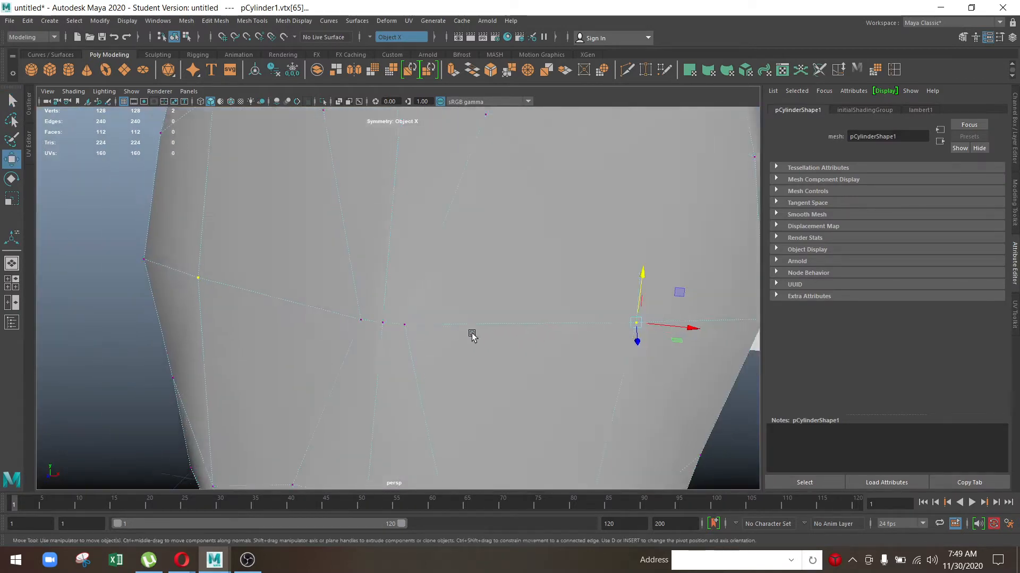
{"action": "middle_click_drag", "start_coordinate": [606, 345], "coordinate": [468, 312], "text": "alt"}
{"action": "left_click_drag", "start_coordinate": [531, 265], "coordinate": [478, 259], "text": "alt"}
{"action": "right_click", "coordinate": [495, 217], "text": "shift"}
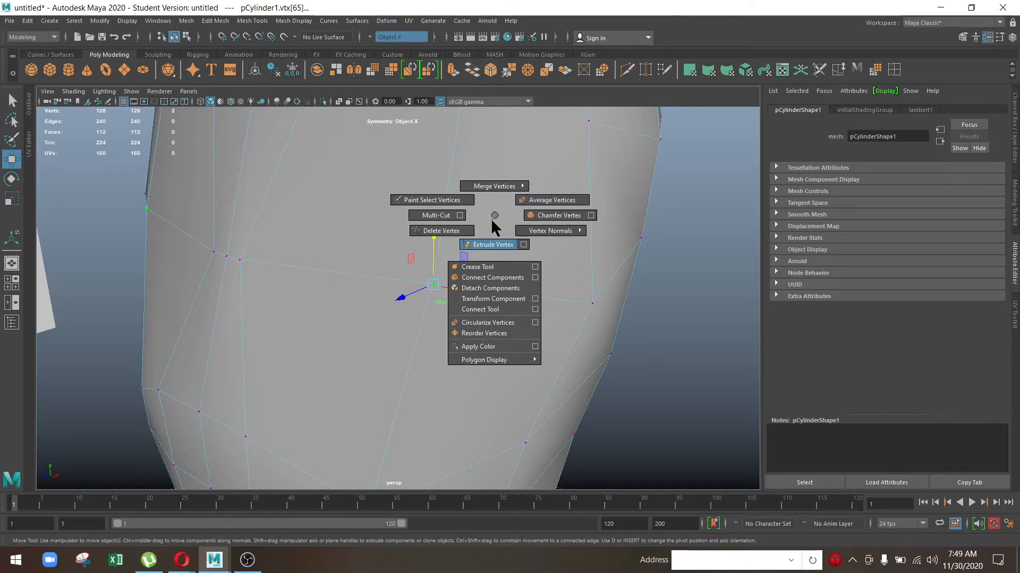
{"action": "right_click_drag", "start_coordinate": [549, 222], "coordinate": [547, 220], "text": "shift"}
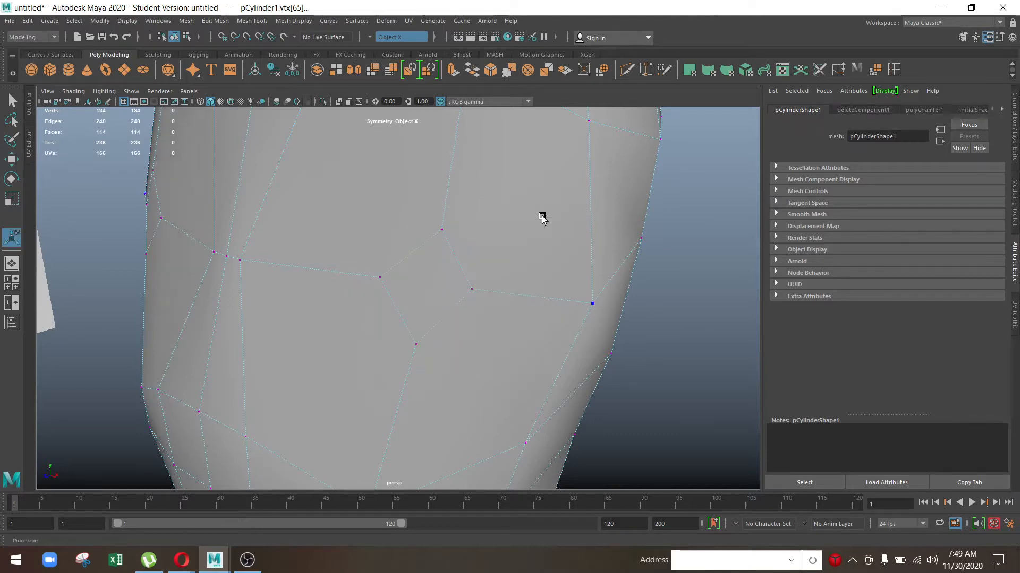
Step: Select the corner vertices of the chamfered bust diamonds and scale them down into smaller diamonds
{"action": "left_click_drag", "start_coordinate": [394, 339], "coordinate": [398, 311], "text": "alt"}
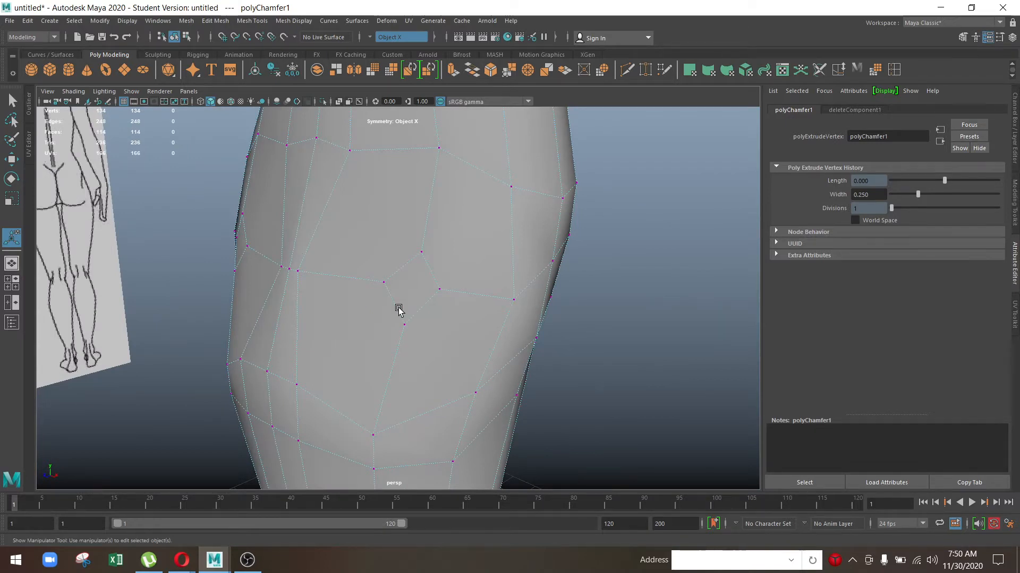
{"action": "left_click", "coordinate": [420, 253]}
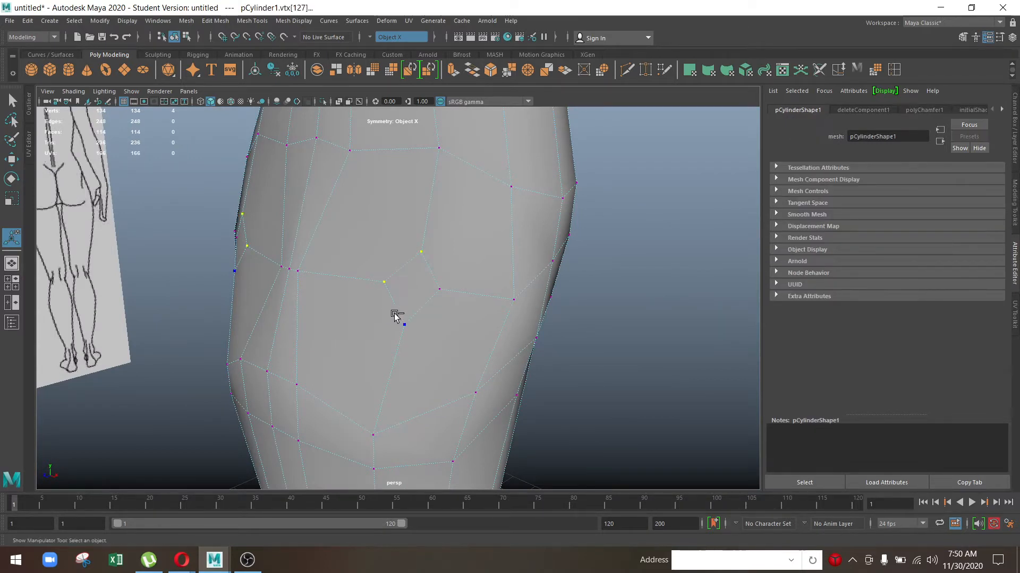
{"action": "key", "text": "r"}
{"action": "left_click_drag", "start_coordinate": [412, 292], "coordinate": [425, 316]}
{"action": "key", "text": "w"}
{"action": "right_click_drag", "start_coordinate": [425, 316], "coordinate": [425, 349], "text": "alt"}
{"action": "left_click_drag", "start_coordinate": [426, 348], "coordinate": [348, 303], "text": "alt"}
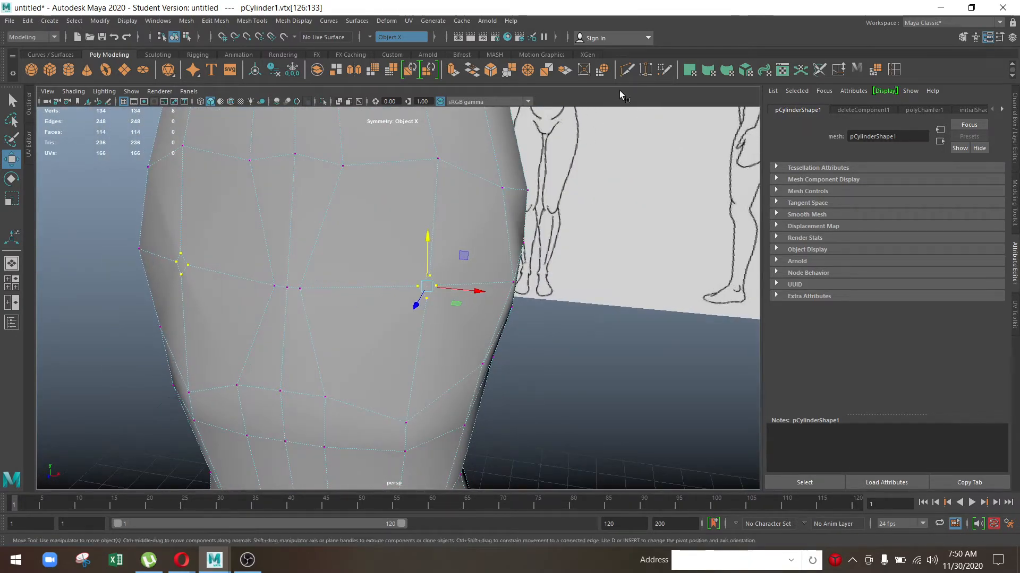
Step: Multi-Cut an edge from the inner upper-chest vertex to the middle of the bust diamond's upper inner edge
{"action": "left_click_drag", "start_coordinate": [396, 241], "coordinate": [403, 234], "text": "alt"}
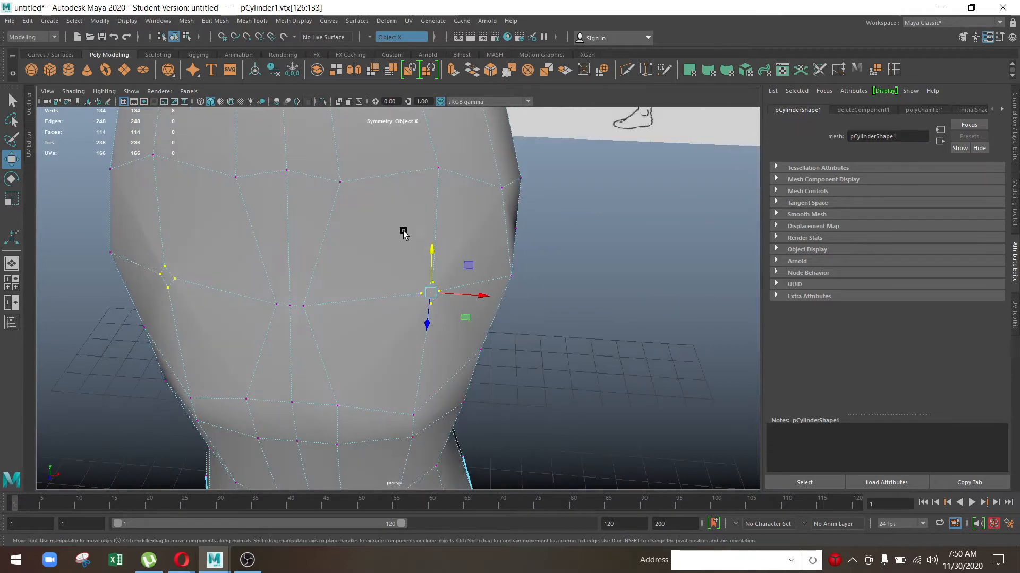
{"action": "left_click", "coordinate": [625, 74]}
{"action": "left_click_drag", "start_coordinate": [409, 255], "coordinate": [396, 255], "text": "alt"}
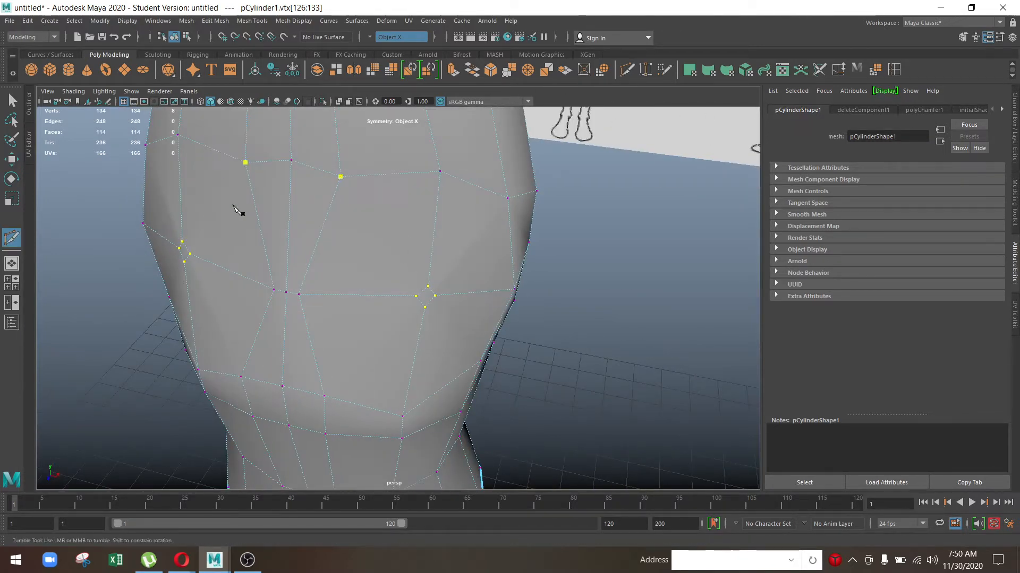
{"action": "right_click_drag", "start_coordinate": [287, 242], "coordinate": [419, 303], "text": "alt"}
{"action": "middle_click_drag", "start_coordinate": [419, 303], "coordinate": [361, 293], "text": "alt"}
{"action": "right_click_drag", "start_coordinate": [361, 293], "coordinate": [390, 340], "text": "alt"}
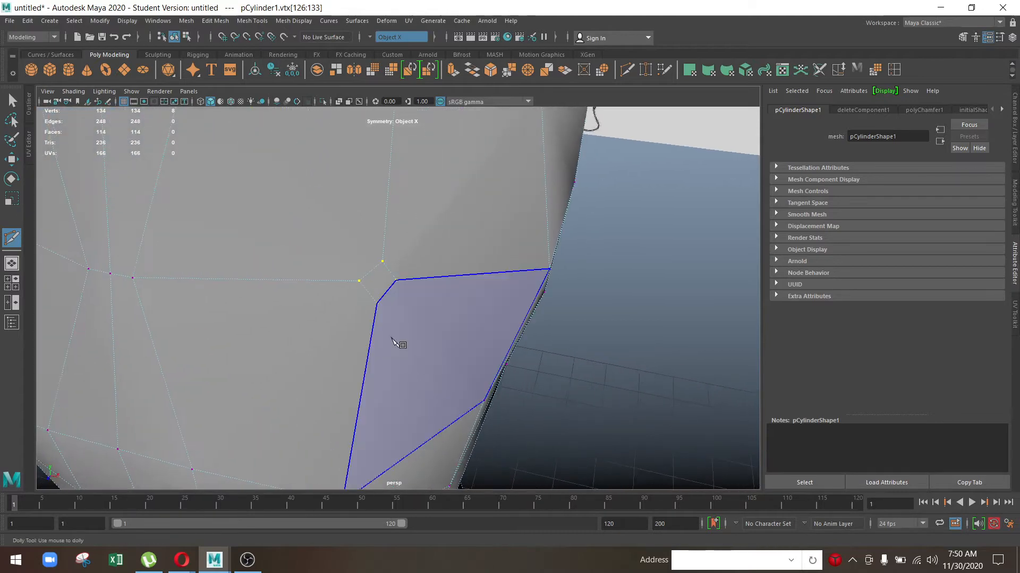
{"action": "left_click", "coordinate": [370, 271]}
{"action": "right_click_drag", "start_coordinate": [489, 295], "coordinate": [308, 229], "text": "alt"}
{"action": "key", "text": "q"}
Step: Multi-Cut an edge from the outer upper-chest vertex to the middle of the bust diamond's upper outer edge
{"action": "left_click_drag", "start_coordinate": [442, 237], "coordinate": [404, 249], "text": "alt"}
{"action": "key", "text": "g"}
{"action": "left_click", "coordinate": [466, 206]}
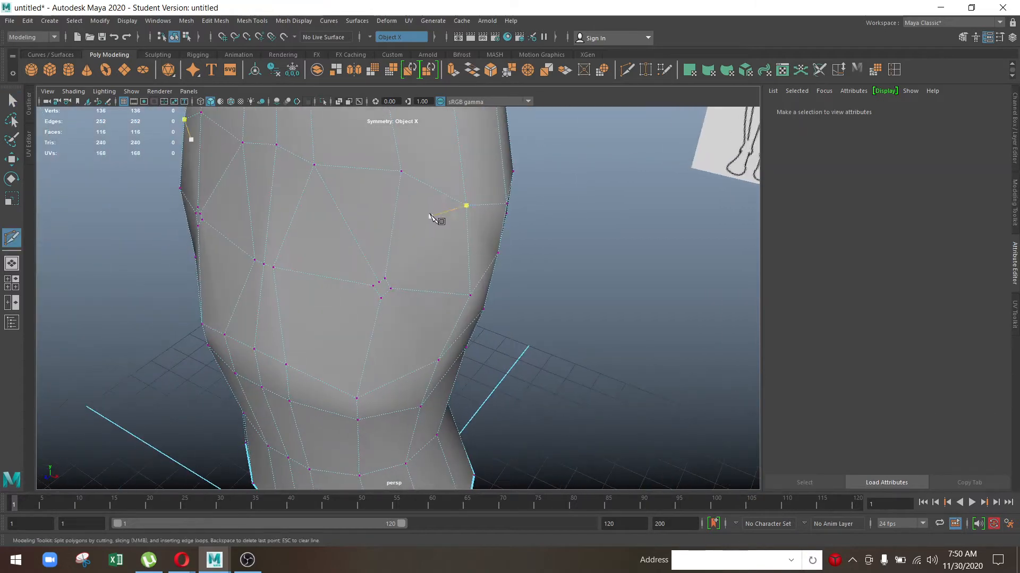
{"action": "left_click", "coordinate": [390, 288]}
{"action": "right_click_drag", "start_coordinate": [393, 286], "coordinate": [314, 227], "text": "alt"}
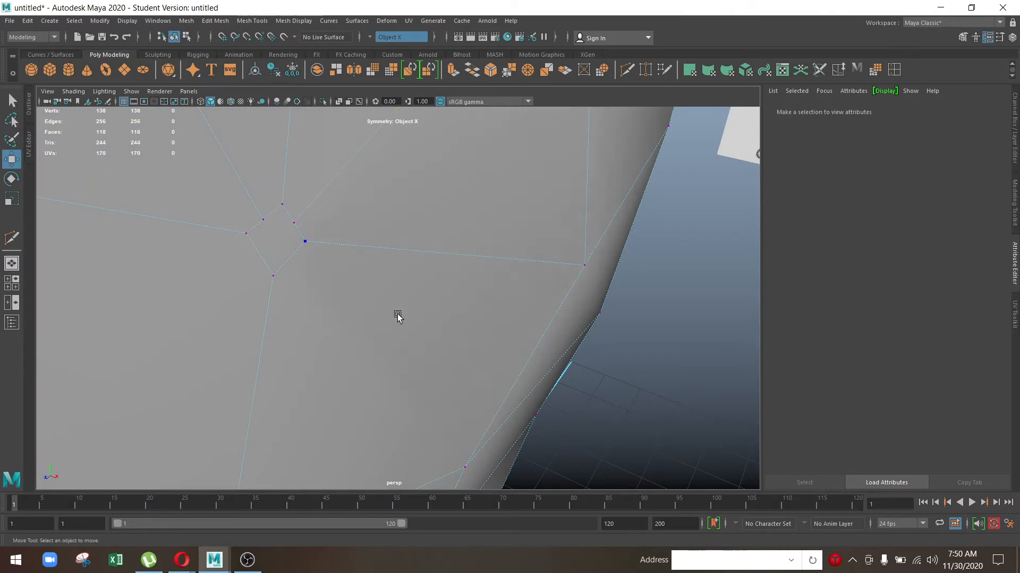
Step: Multi-Cut an edge from the outer lower-chest vertex to the middle of the bust diamond's lower outer edge
{"action": "key", "text": "g"}
{"action": "right_click_drag", "start_coordinate": [397, 314], "coordinate": [378, 315], "text": "alt"}
{"action": "middle_click_drag", "start_coordinate": [377, 315], "coordinate": [375, 294], "text": "alt"}
{"action": "left_click", "coordinate": [375, 294]}
{"action": "key", "text": "q"}
{"action": "key", "text": "g"}
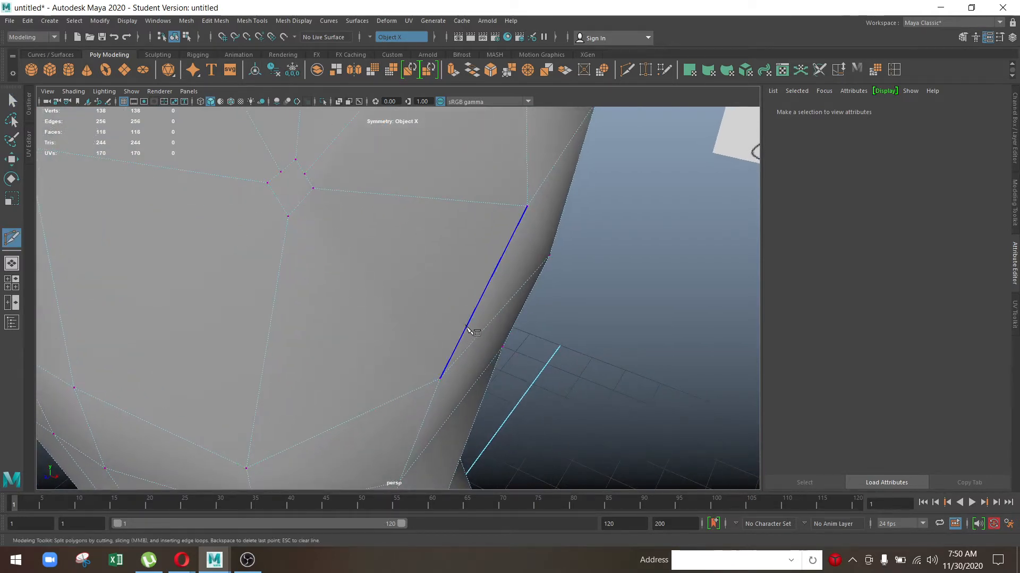
{"action": "left_click", "coordinate": [302, 201]}
{"action": "key", "text": "e"}
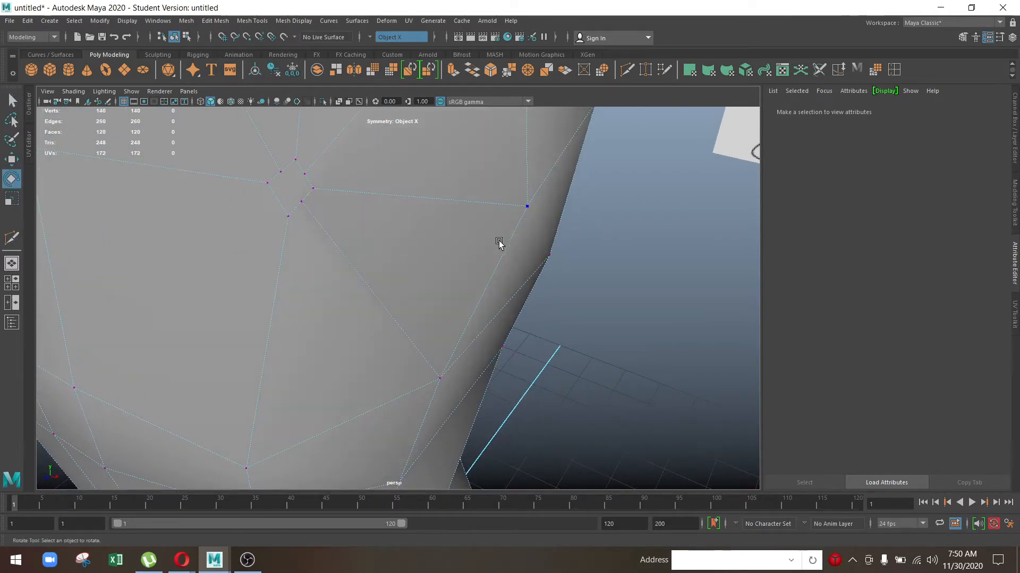
Step: Multi-Cut an edge from the inner lower-chest vertex to the middle of the bust diamond's lower inner edge
{"action": "right_click_drag", "start_coordinate": [501, 244], "coordinate": [313, 237], "text": "alt"}
{"action": "left_click_drag", "start_coordinate": [313, 237], "coordinate": [342, 230], "text": "alt"}
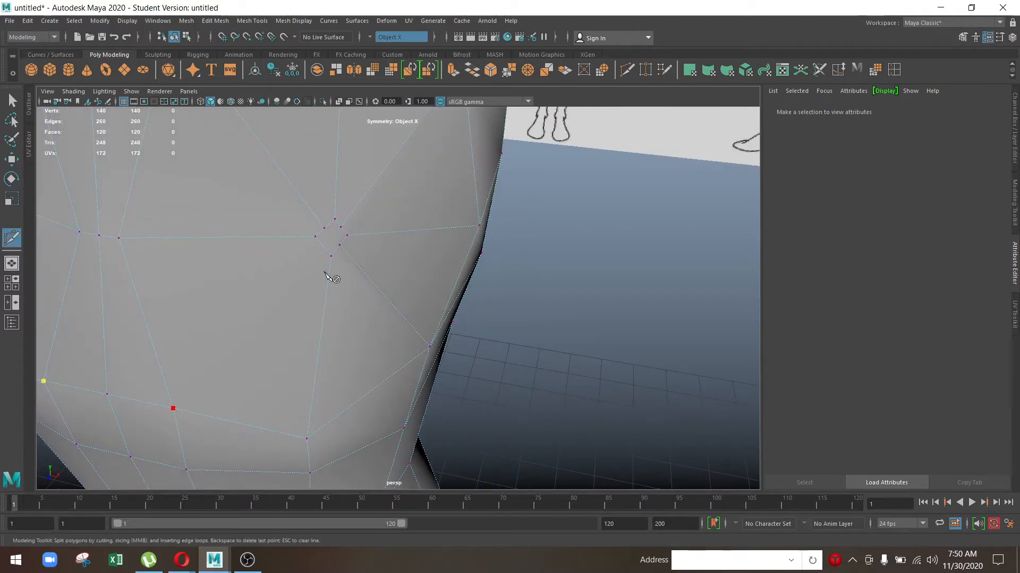
{"action": "scroll", "coordinate": [325, 246], "scroll_direction": "down", "scroll_amount": 5}
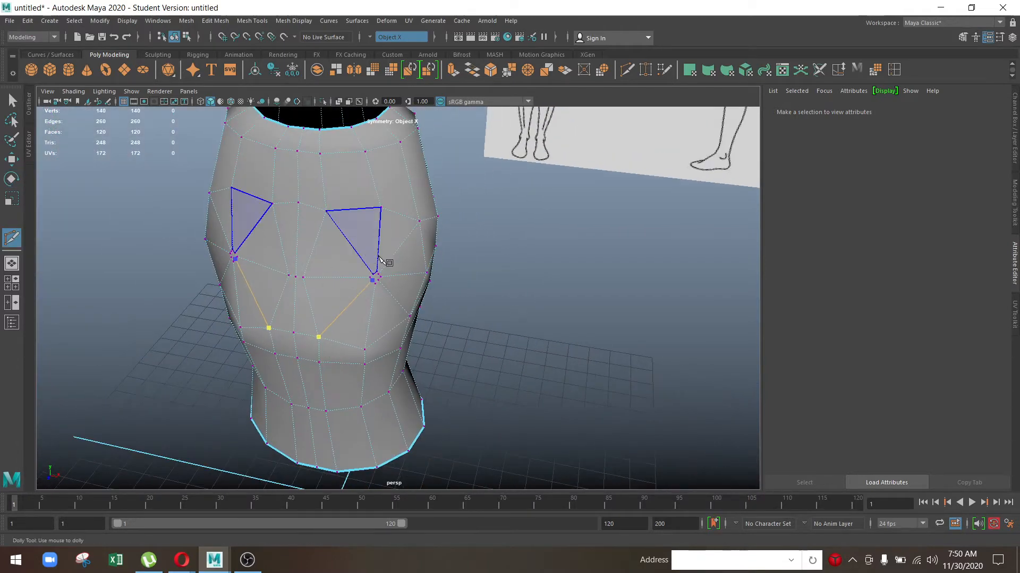
{"action": "key", "text": "w"}
{"action": "right_click_drag", "start_coordinate": [519, 307], "coordinate": [390, 300], "text": "alt"}
{"action": "left_click_drag", "start_coordinate": [391, 300], "coordinate": [415, 270], "text": "alt"}
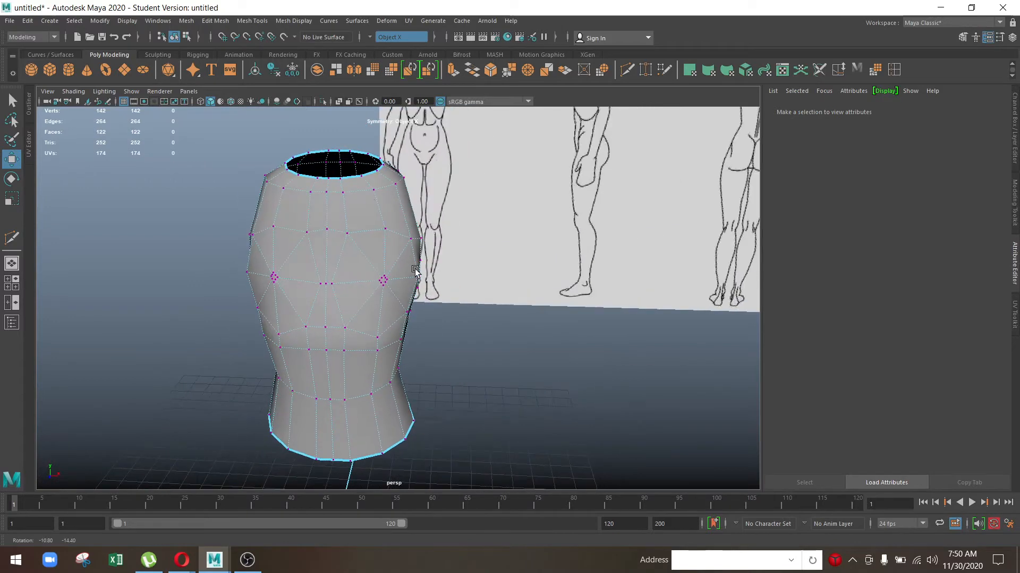
{"action": "right_click_drag", "start_coordinate": [296, 223], "coordinate": [317, 246], "text": "alt"}
{"action": "left_click_drag", "start_coordinate": [316, 246], "coordinate": [335, 314], "text": "alt"}
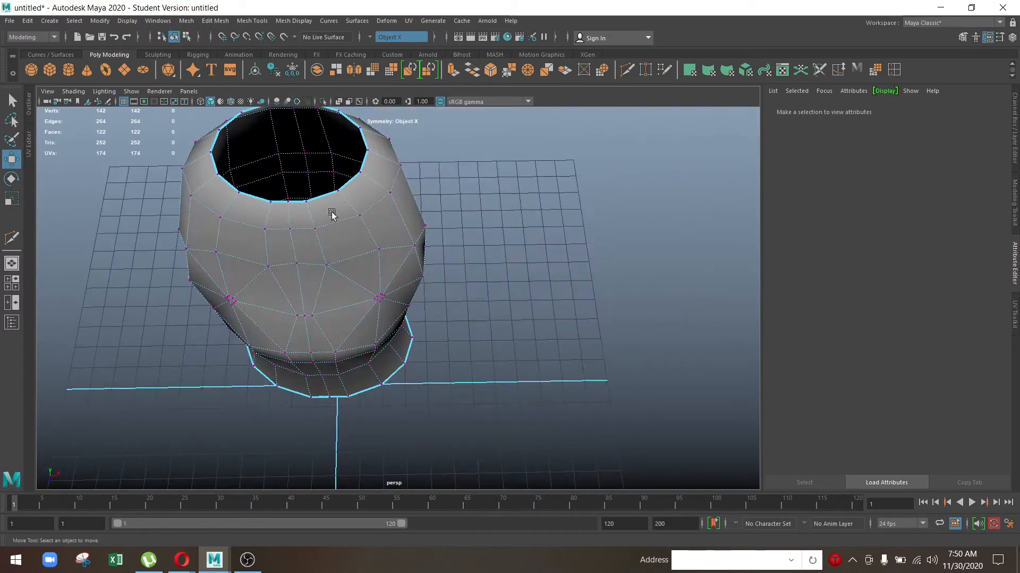
Step: Select the mid-edge vertices of both bust diamonds and scale them outward by about 1.28 to form rounder octagons
{"action": "right_click_drag", "start_coordinate": [332, 214], "coordinate": [364, 250], "text": "alt"}
{"action": "middle_click_drag", "start_coordinate": [367, 257], "coordinate": [434, 261], "text": "alt"}
{"action": "left_click_drag", "start_coordinate": [395, 182], "coordinate": [310, 309]}
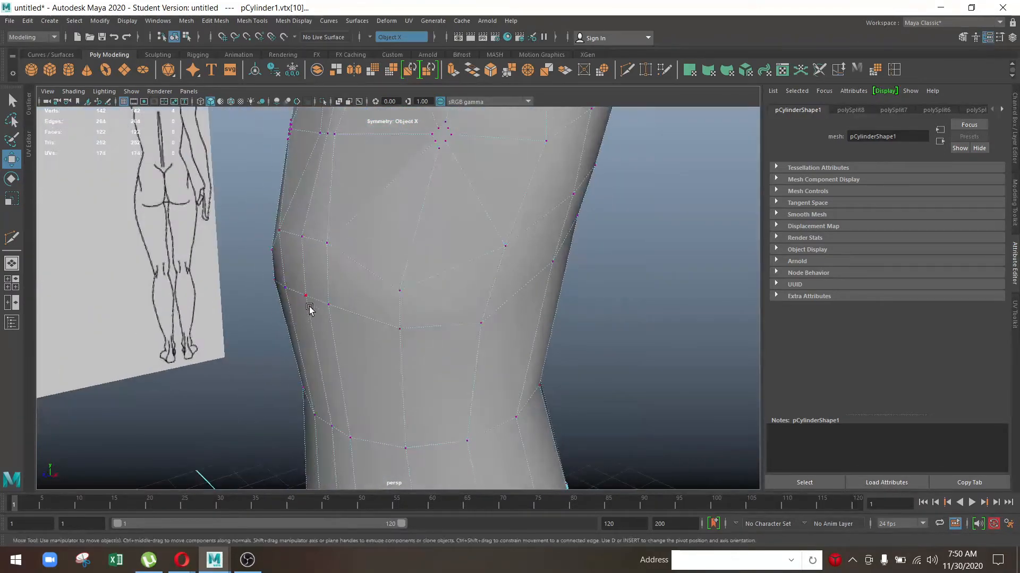
{"action": "left_click_drag", "start_coordinate": [373, 340], "coordinate": [454, 242], "text": "alt"}
{"action": "right_click_drag", "start_coordinate": [461, 272], "coordinate": [583, 217], "text": "alt"}
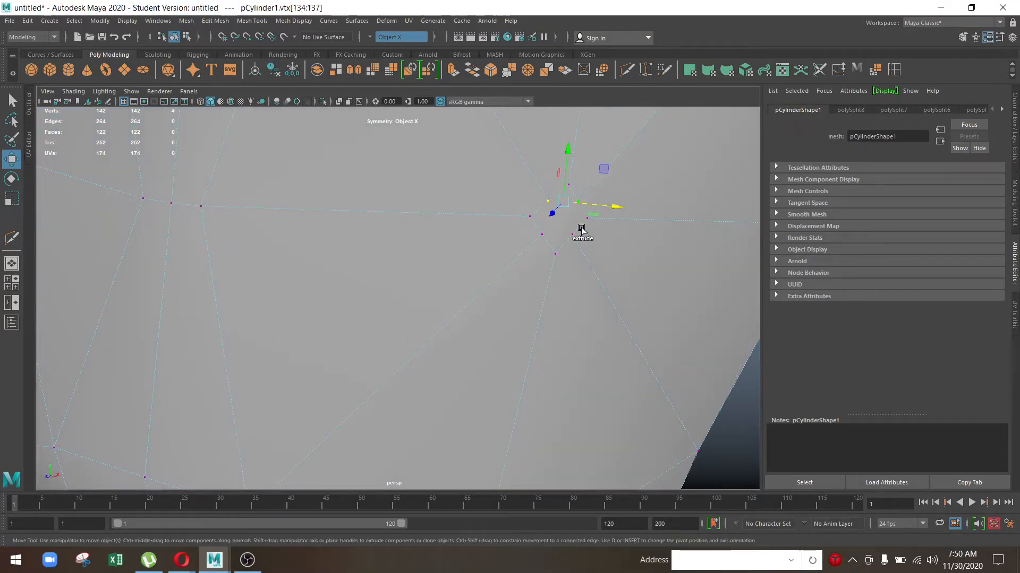
{"action": "right_click_drag", "start_coordinate": [527, 252], "coordinate": [466, 289], "text": "alt"}
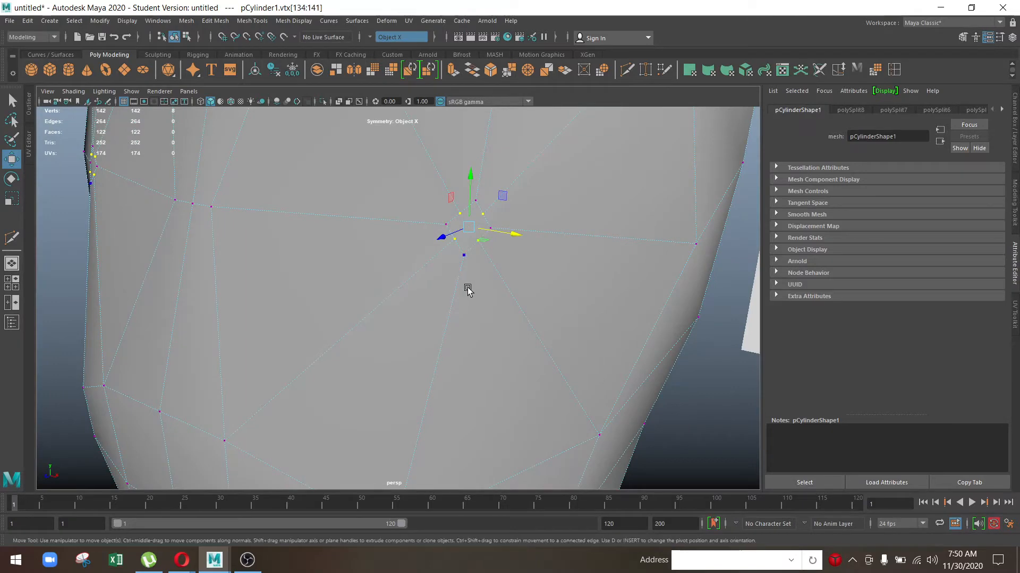
{"action": "key", "text": "r"}
{"action": "left_click_drag", "start_coordinate": [468, 227], "coordinate": [471, 232]}
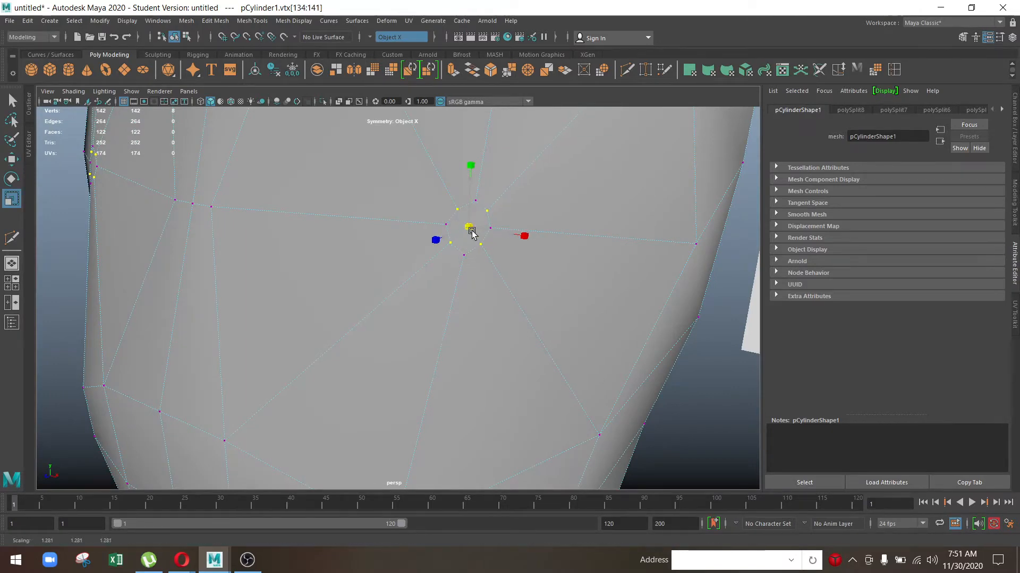
Step: Select all vertices of the bust octagons and scale them down uniformly
{"action": "left_click_drag", "start_coordinate": [411, 184], "coordinate": [532, 291]}
{"action": "right_click_drag", "start_coordinate": [533, 291], "coordinate": [418, 284], "text": "alt"}
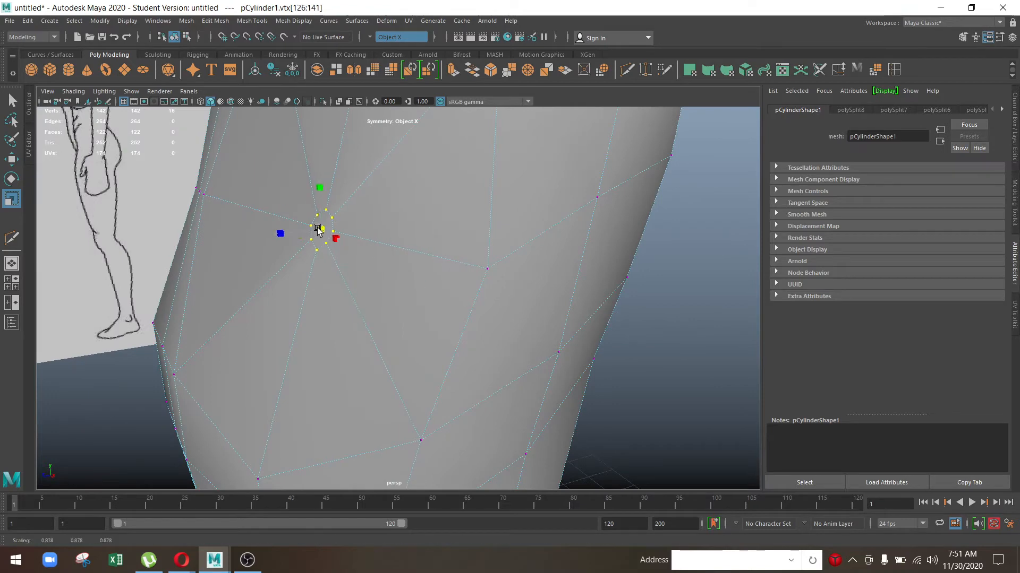
{"action": "left_click_drag", "start_coordinate": [322, 228], "coordinate": [349, 286], "text": "alt"}
Step: Select the ring of faces around each bust point together with the small central octagon faces
{"action": "right_click_drag", "start_coordinate": [350, 285], "coordinate": [403, 291]}
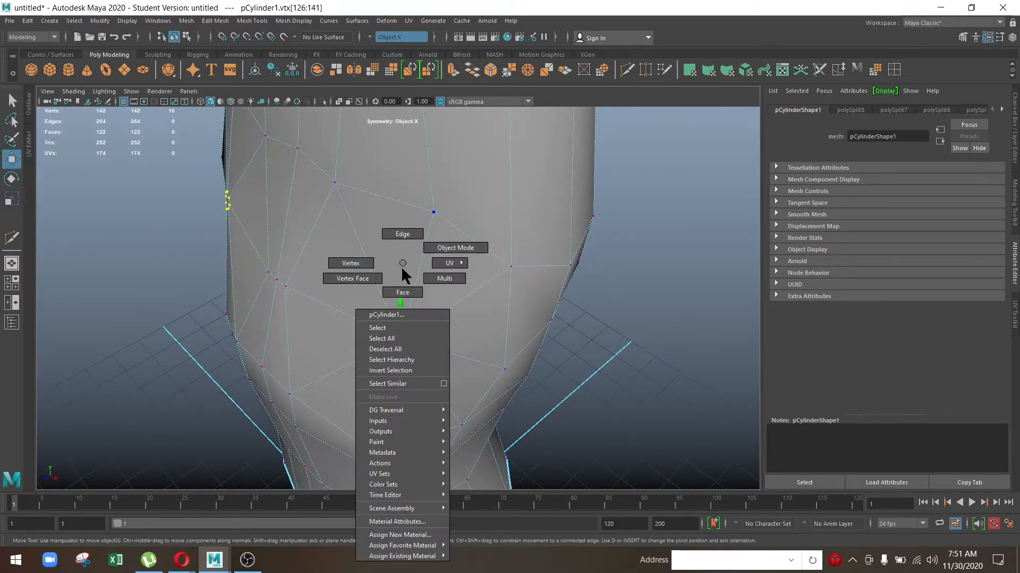
{"action": "left_click", "coordinate": [372, 286]}
{"action": "mouse_move", "coordinate": [437, 287]}
{"action": "left_mouse_down", "text": "shift"}
{"action": "mouse_move", "coordinate": [473, 341]}
{"action": "mouse_move", "coordinate": [423, 409]}
{"action": "mouse_move", "coordinate": [330, 368]}
{"action": "mouse_move", "coordinate": [333, 302]}
{"action": "left_mouse_up", "text": "shift"}
{"action": "right_click_drag", "start_coordinate": [333, 302], "coordinate": [414, 374], "text": "alt"}
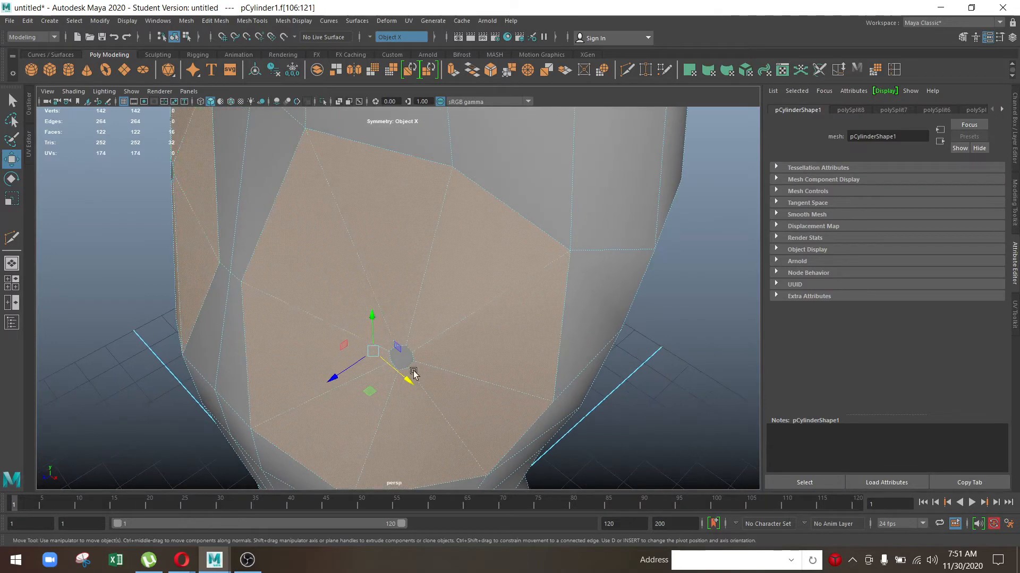
{"action": "right_click_drag", "start_coordinate": [498, 341], "coordinate": [390, 280], "text": "alt"}
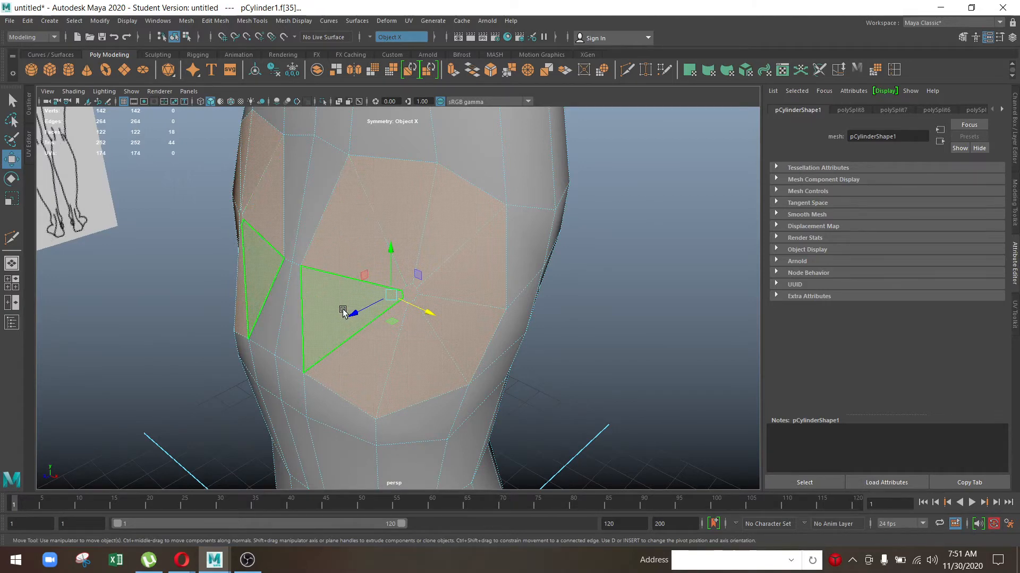
{"action": "left_click_drag", "start_coordinate": [357, 323], "coordinate": [394, 338], "text": "alt"}
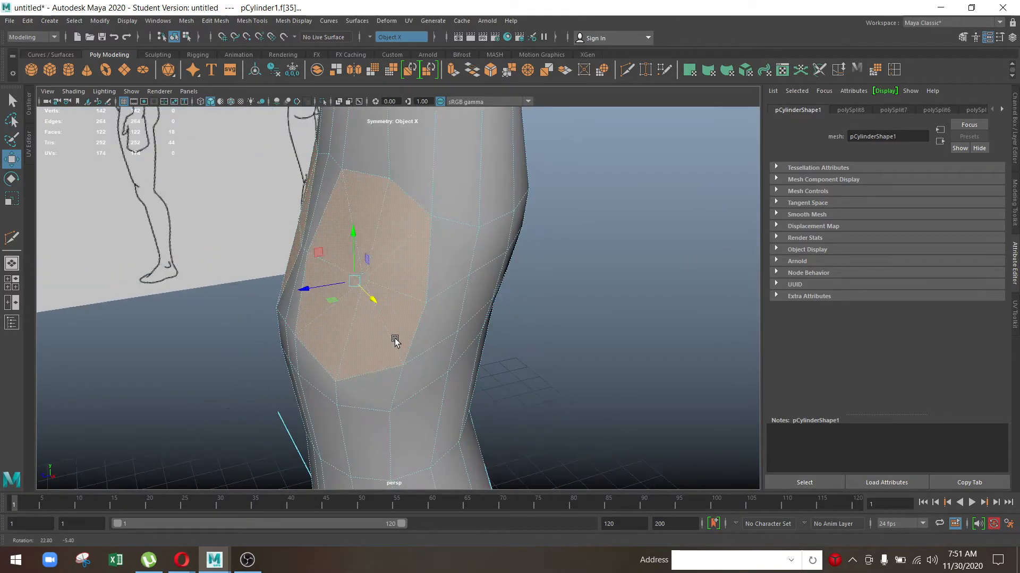
{"action": "right_click_drag", "start_coordinate": [394, 339], "coordinate": [464, 348], "text": "alt"}
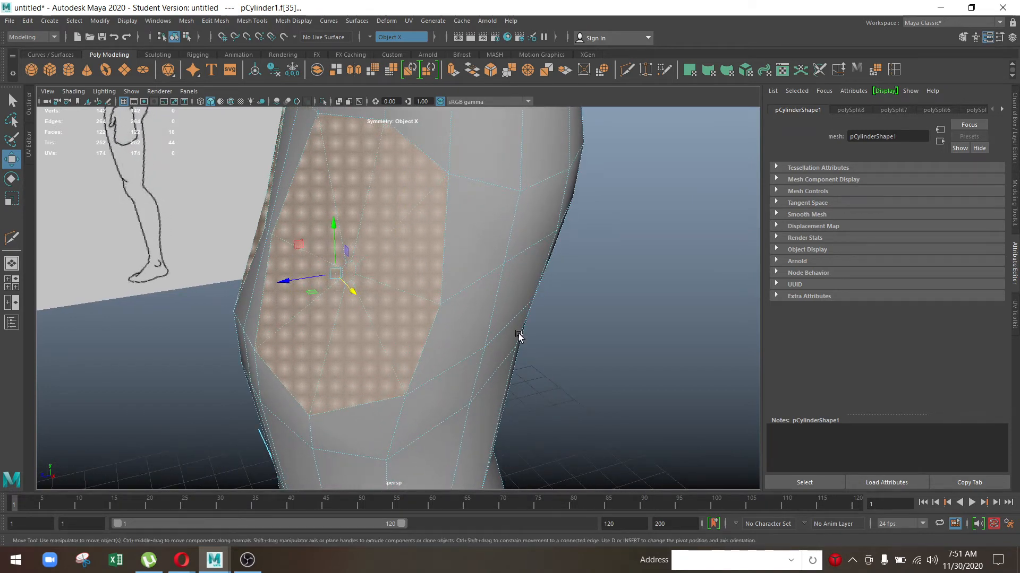
{"action": "left_click_drag", "start_coordinate": [519, 336], "coordinate": [276, 292], "text": "alt"}
Step: Extrude the selected breast faces forward in the side view, past the reference breast outline
{"action": "key", "text": "space"}
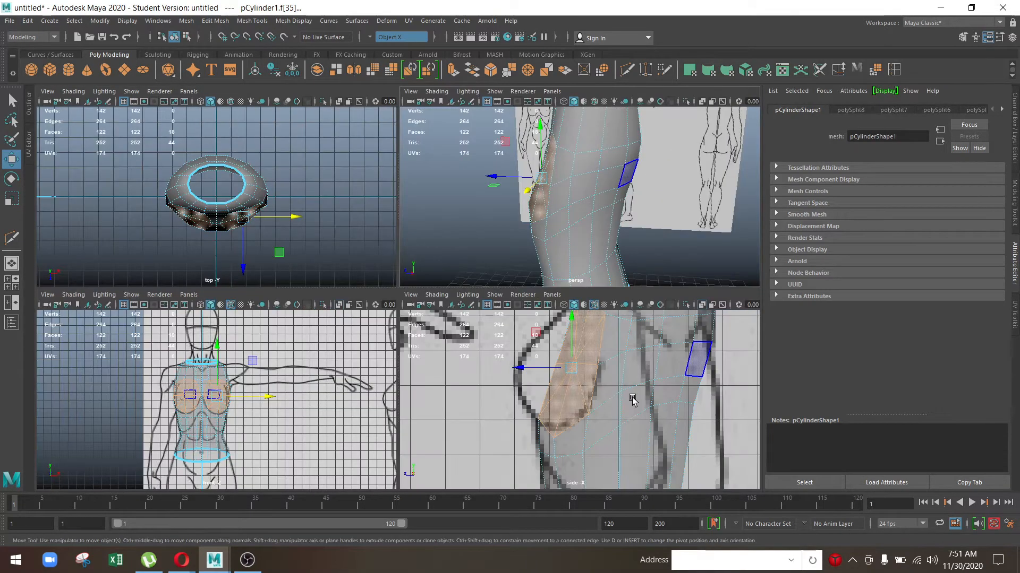
{"action": "key", "text": "space"}
{"action": "middle_click_drag", "start_coordinate": [426, 257], "coordinate": [524, 311], "text": "alt"}
{"action": "right_click_drag", "start_coordinate": [523, 311], "coordinate": [491, 296], "text": "alt"}
{"action": "middle_click_drag", "start_coordinate": [487, 286], "coordinate": [486, 303], "text": "alt"}
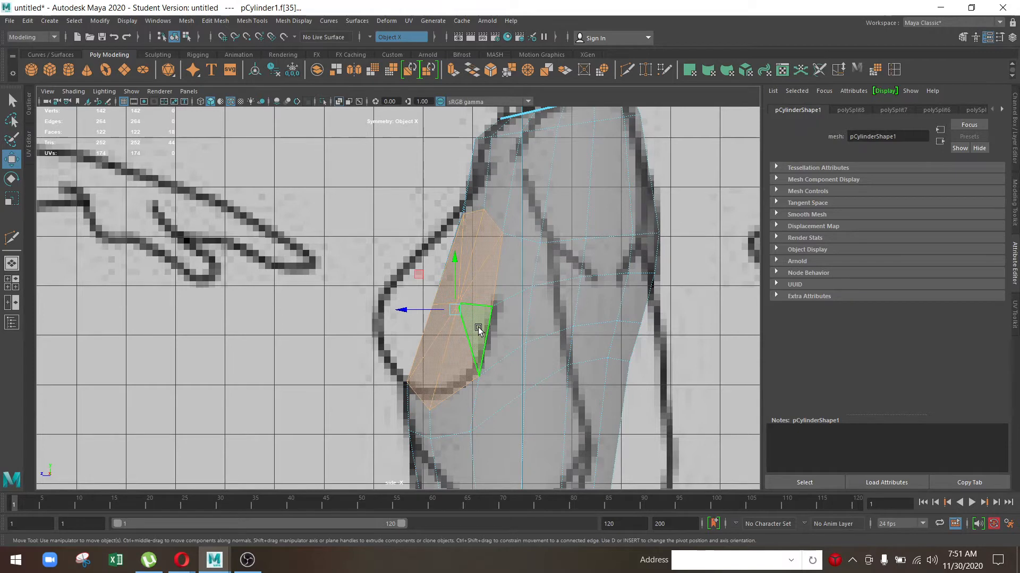
{"action": "left_click", "coordinate": [453, 71]}
{"action": "scroll", "coordinate": [417, 312], "scroll_direction": "up", "scroll_amount": 2}
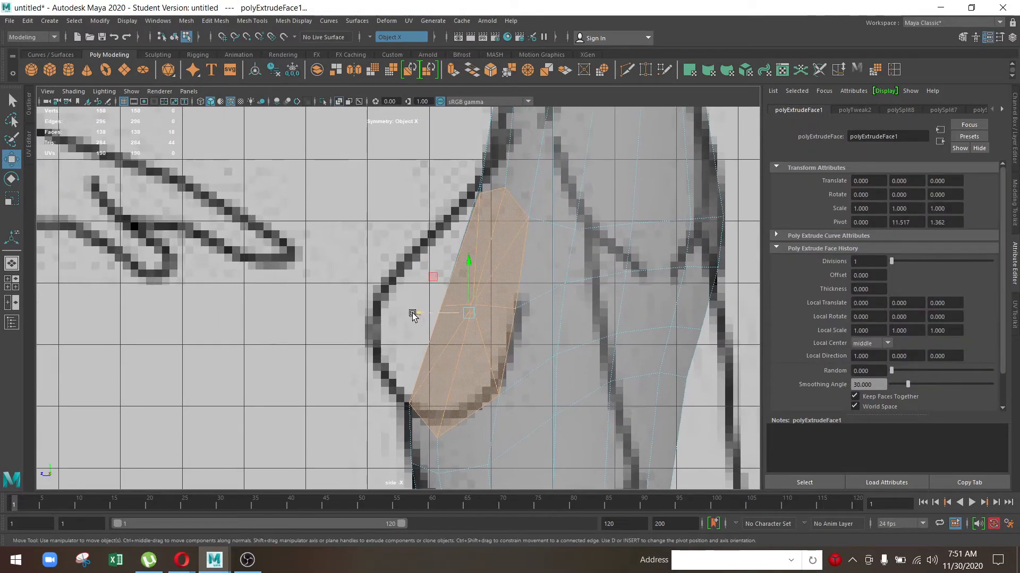
{"action": "left_click_drag", "start_coordinate": [421, 318], "coordinate": [347, 312]}
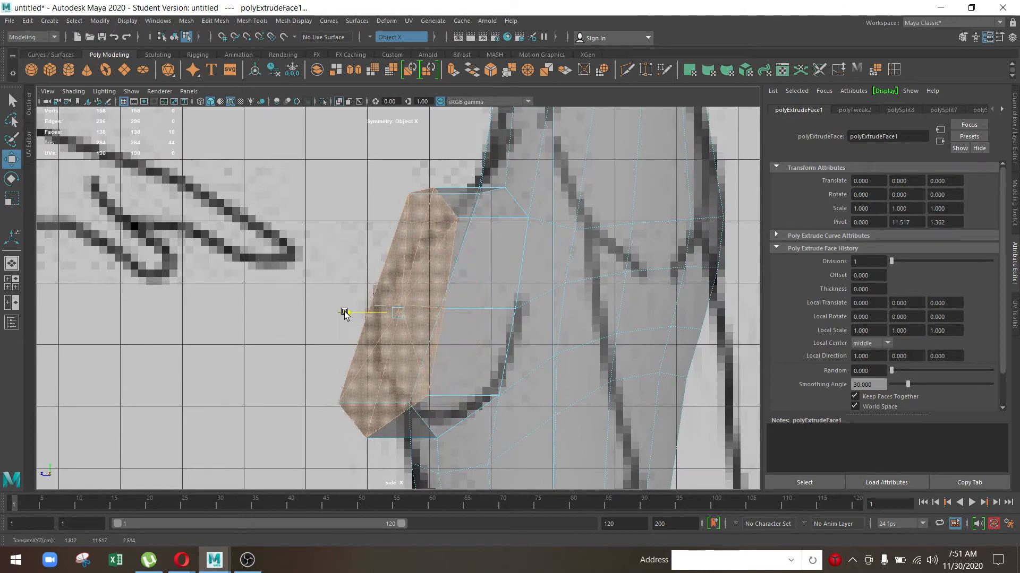
Step: Scale the extruded breast faces down uniformly until they fit inside the reference outline
{"action": "key", "text": "r"}
{"action": "left_click_drag", "start_coordinate": [411, 311], "coordinate": [285, 364]}
{"action": "scroll", "coordinate": [282, 368], "scroll_direction": "up", "scroll_amount": 3}
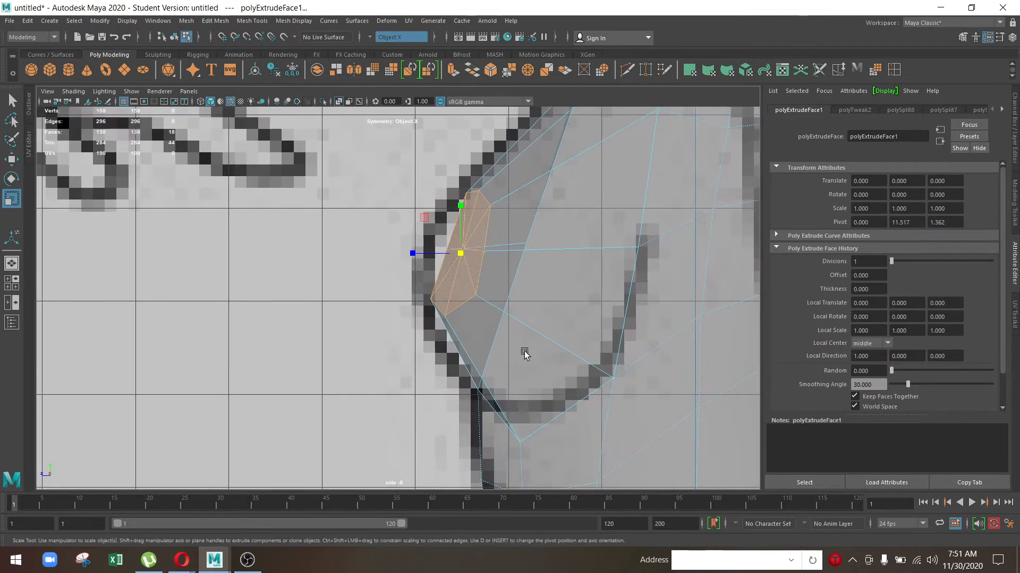
{"action": "left_click_drag", "start_coordinate": [461, 254], "coordinate": [457, 257]}
{"action": "key", "text": "e"}
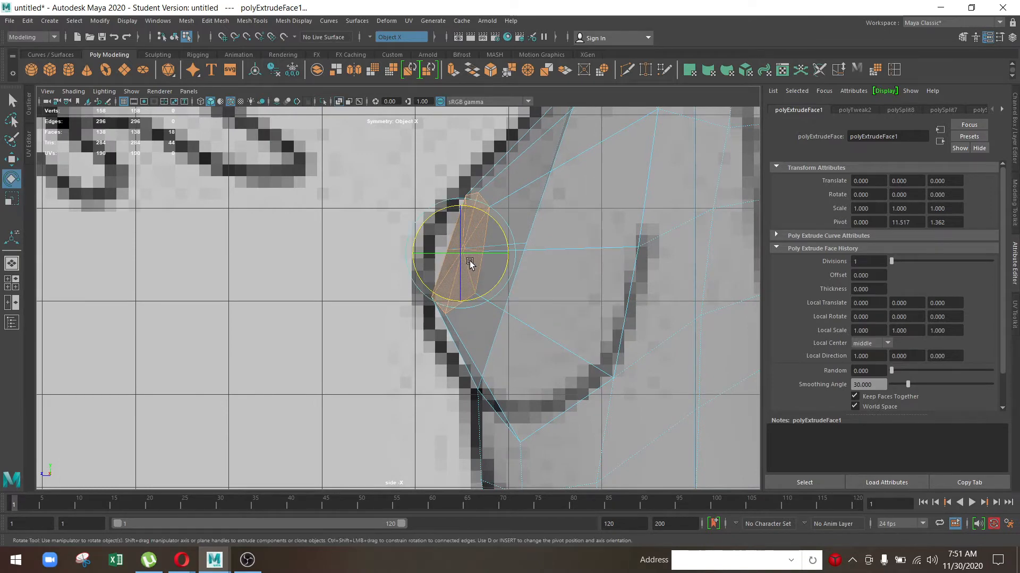
Step: Select the small central bust faces and move them forward and slightly up to the front of the reference outline
{"action": "scroll", "coordinate": [468, 267], "scroll_direction": "up", "scroll_amount": 3}
{"action": "key", "text": "w"}
{"action": "scroll", "coordinate": [525, 201], "scroll_direction": "up", "scroll_amount": 3}
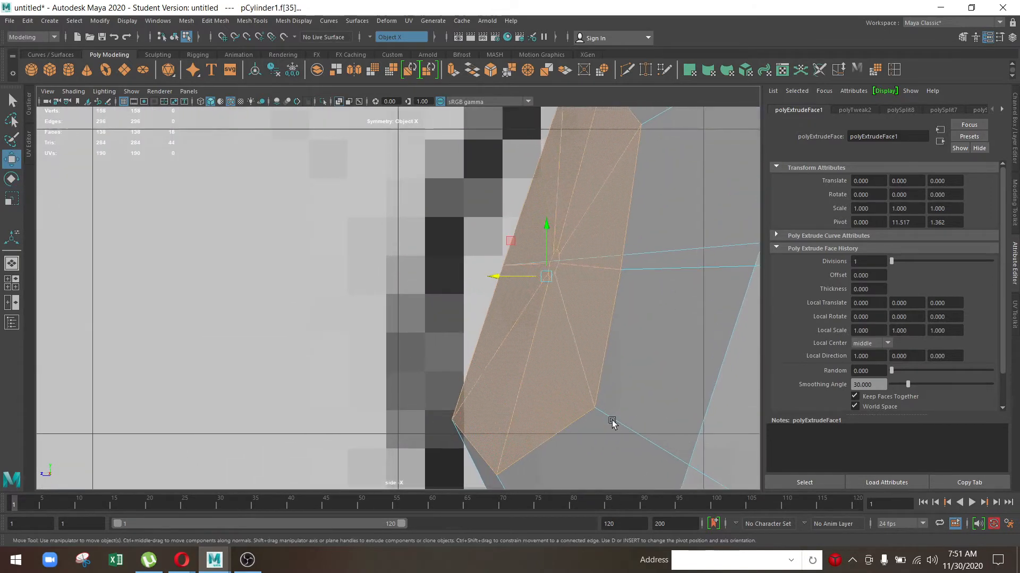
{"action": "left_click", "coordinate": [610, 421]}
{"action": "left_click", "coordinate": [553, 261]}
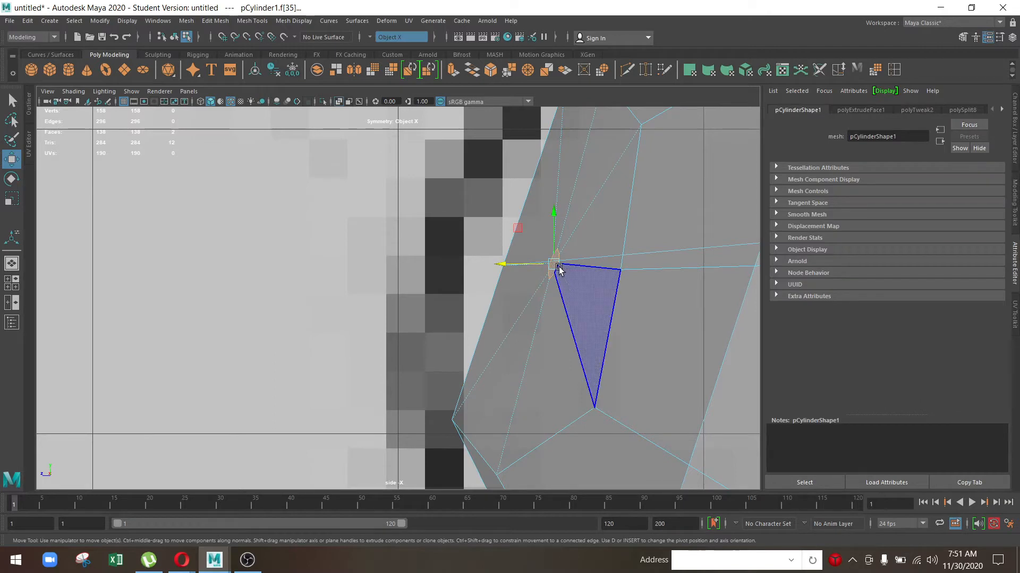
{"action": "left_click_drag", "start_coordinate": [553, 265], "coordinate": [435, 242]}
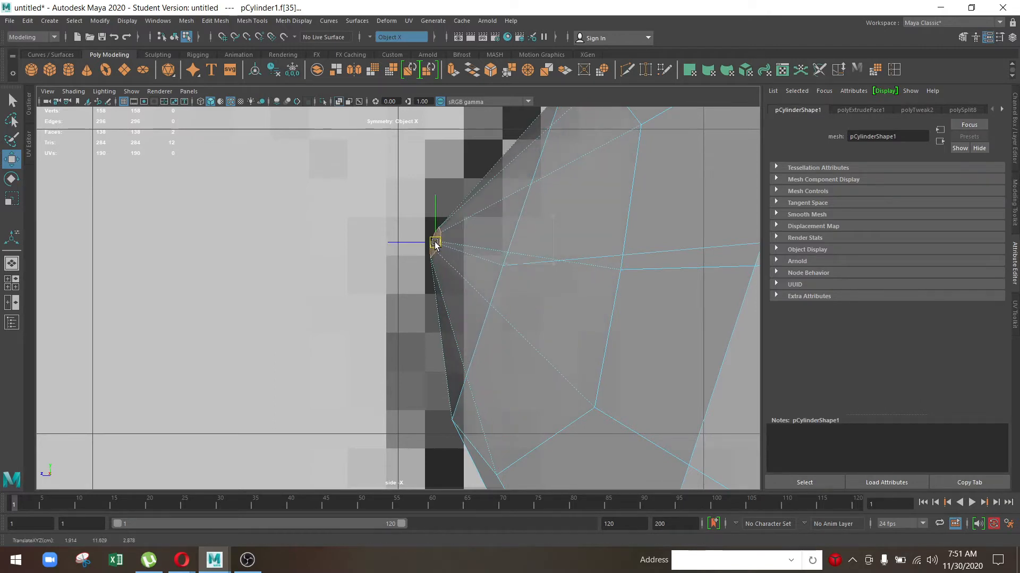
{"action": "scroll", "coordinate": [434, 243], "scroll_direction": "down", "scroll_amount": 8}
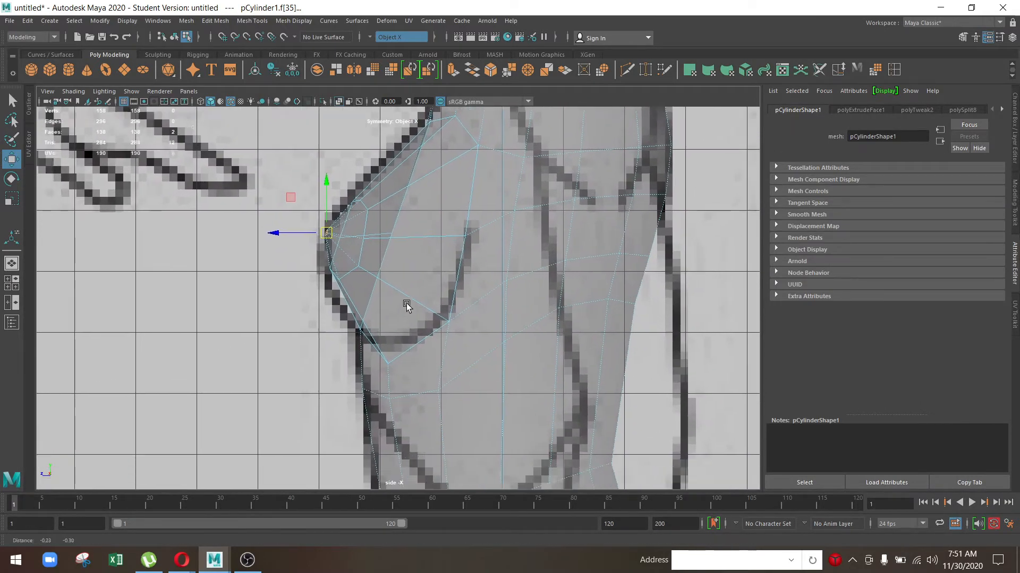
Step: Select the edge loops around the bust tips and scale them up to follow the reference outline in the side view
{"action": "middle_click_drag", "start_coordinate": [406, 305], "coordinate": [422, 272], "text": "alt"}
{"action": "scroll", "coordinate": [421, 272], "scroll_direction": "up", "scroll_amount": 1}
{"action": "right_click_drag", "start_coordinate": [422, 272], "coordinate": [406, 231]}
{"action": "double_click", "coordinate": [376, 219]}
{"action": "key", "text": "r"}
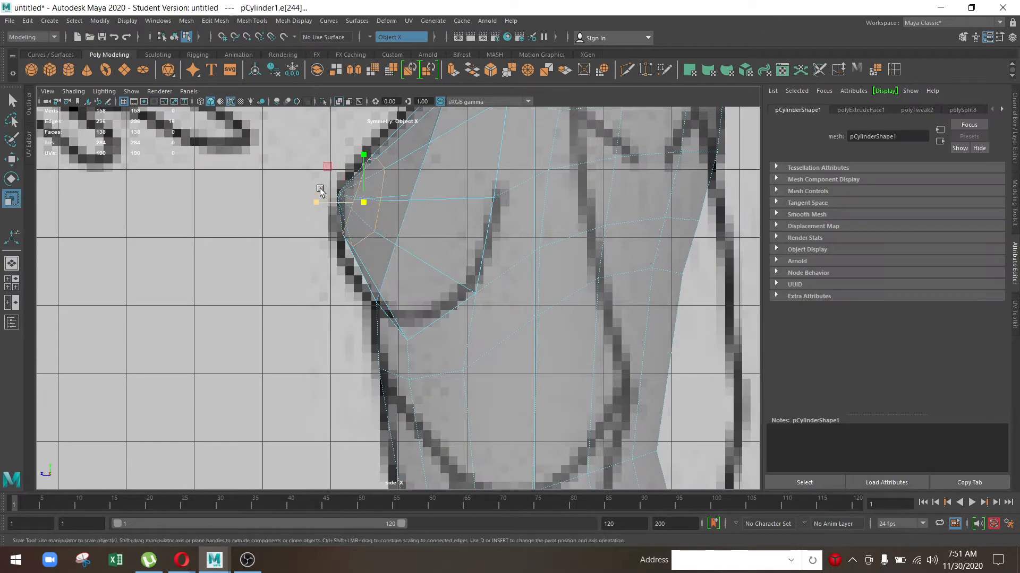
{"action": "key", "text": "f"}
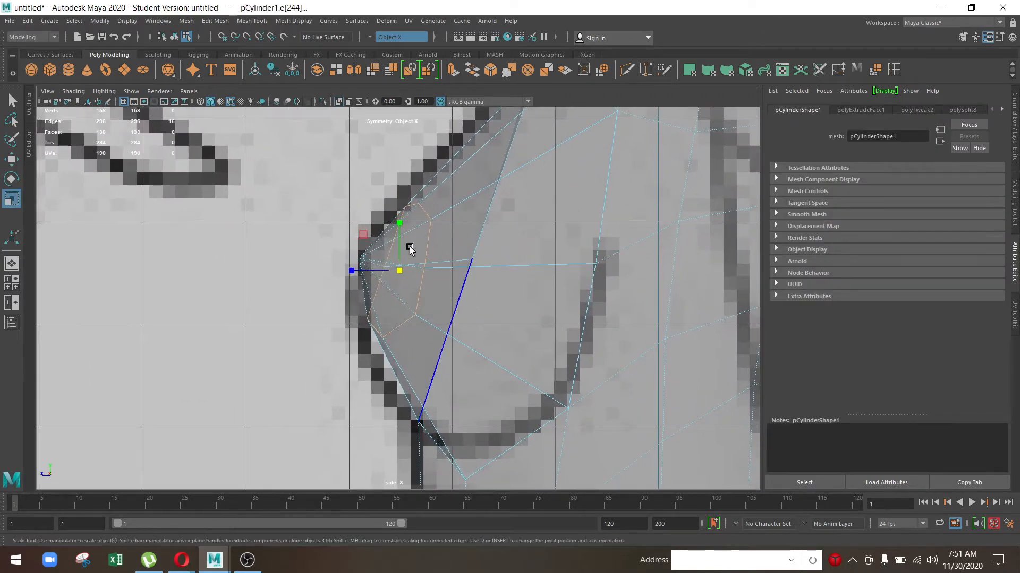
{"action": "scroll", "coordinate": [409, 249], "scroll_direction": "up", "scroll_amount": 2}
{"action": "left_click_drag", "start_coordinate": [400, 257], "coordinate": [439, 266]}
{"action": "key", "text": "w"}
{"action": "scroll", "coordinate": [421, 247], "scroll_direction": "down", "scroll_amount": 5}
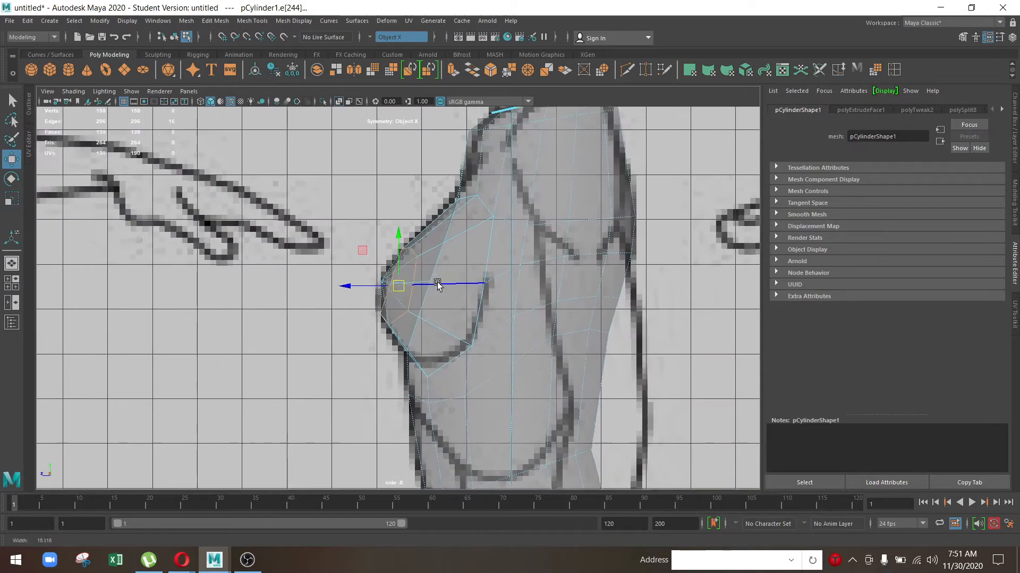
{"action": "scroll", "coordinate": [425, 276], "scroll_direction": "up", "scroll_amount": 3}
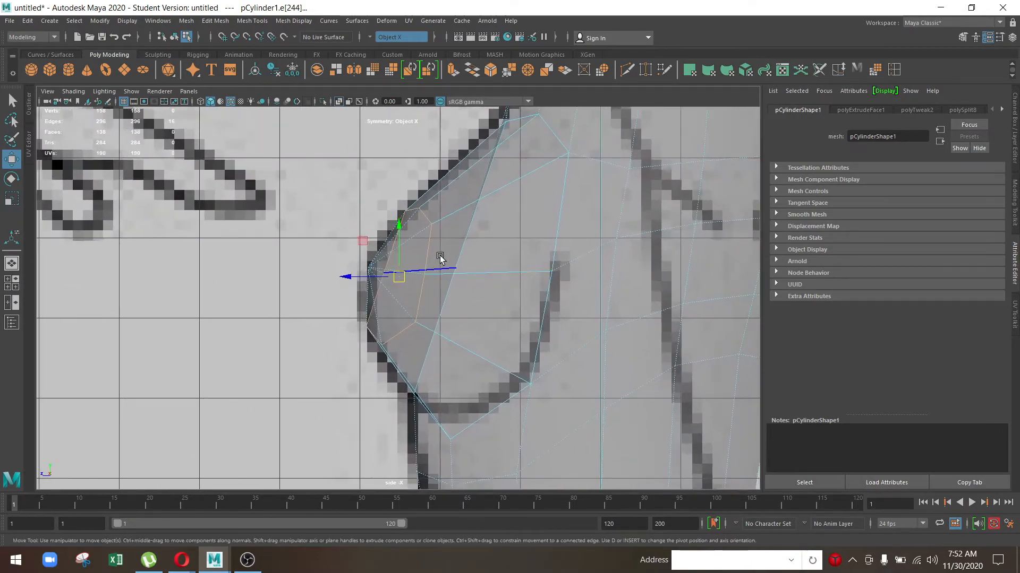
Step: Scale the edge loops around the bust tips along X in the perspective view
{"action": "key", "text": "space"}
{"action": "key", "text": "space"}
{"action": "left_click_drag", "start_coordinate": [501, 282], "coordinate": [512, 365], "text": "alt"}
{"action": "key", "text": "r"}
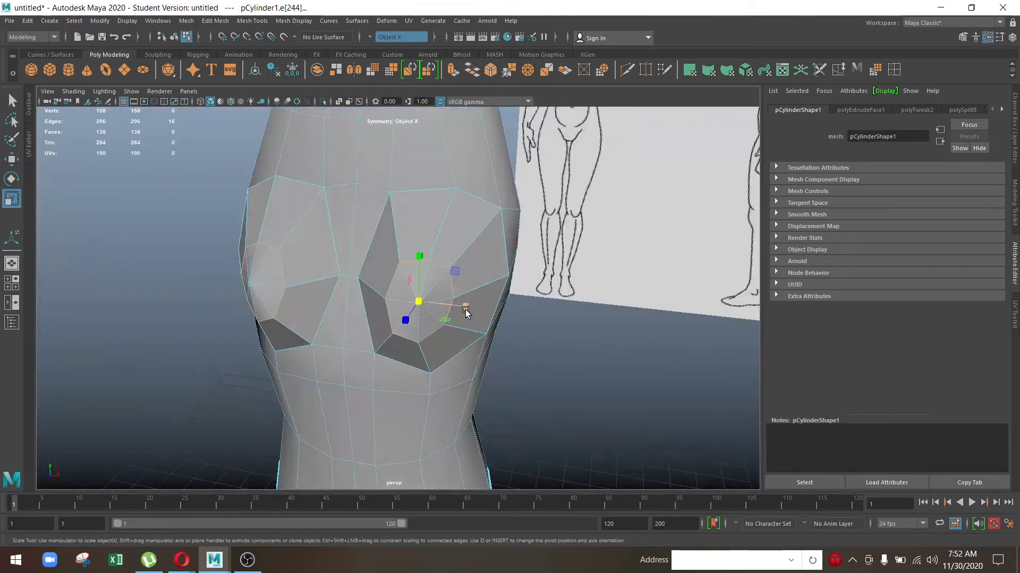
{"action": "left_click_drag", "start_coordinate": [466, 313], "coordinate": [920, 94], "text": "alt"}
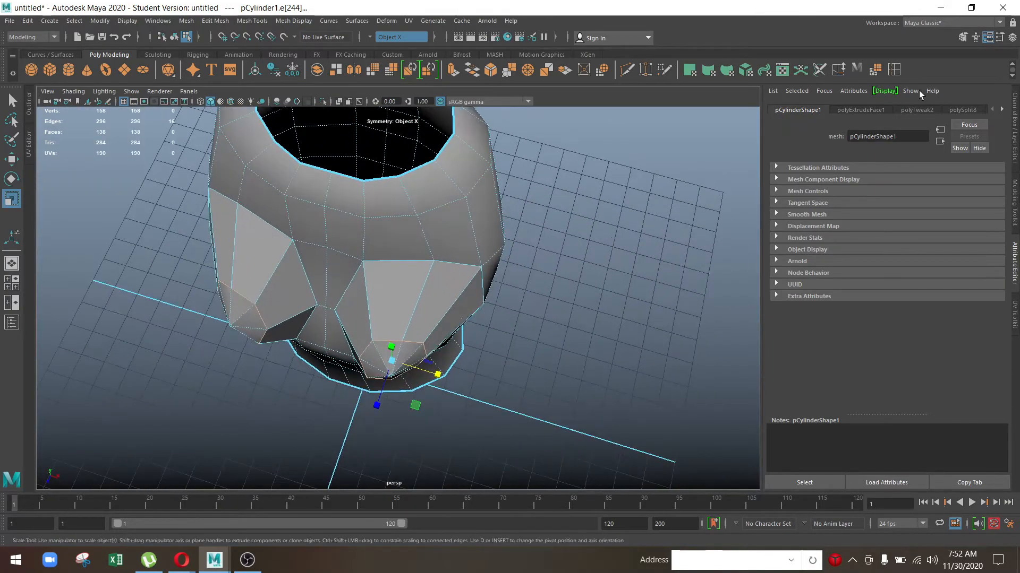
Step: Insert an edge loop around each breast, between its base and the loop near the tip
{"action": "left_click", "coordinate": [894, 71]}
{"action": "left_click_drag", "start_coordinate": [552, 292], "coordinate": [461, 325], "text": "alt"}
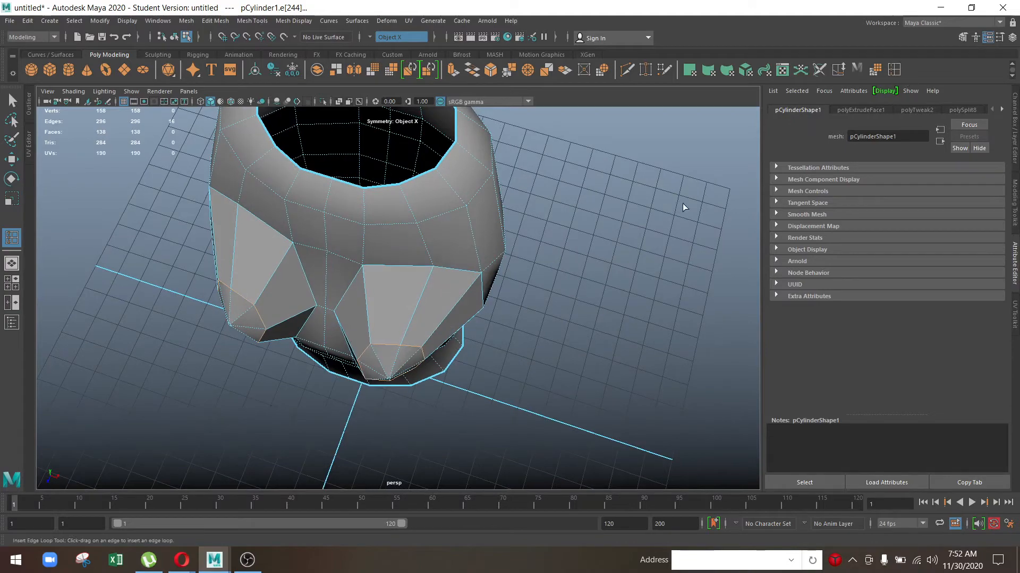
{"action": "left_click", "coordinate": [451, 315]}
{"action": "left_click_drag", "start_coordinate": [455, 314], "coordinate": [490, 363], "text": "alt"}
Step: Try to scale the newly inserted edge loops around the breasts in the perspective view
{"action": "key", "text": "r"}
{"action": "left_click_drag", "start_coordinate": [436, 328], "coordinate": [450, 393], "text": "alt"}
{"action": "left_click_drag", "start_coordinate": [455, 346], "coordinate": [422, 301]}
{"action": "key", "text": "ctrl+z"}
{"action": "scroll", "coordinate": [458, 356], "scroll_direction": "down", "scroll_amount": 2}
{"action": "right_click", "coordinate": [419, 286]}
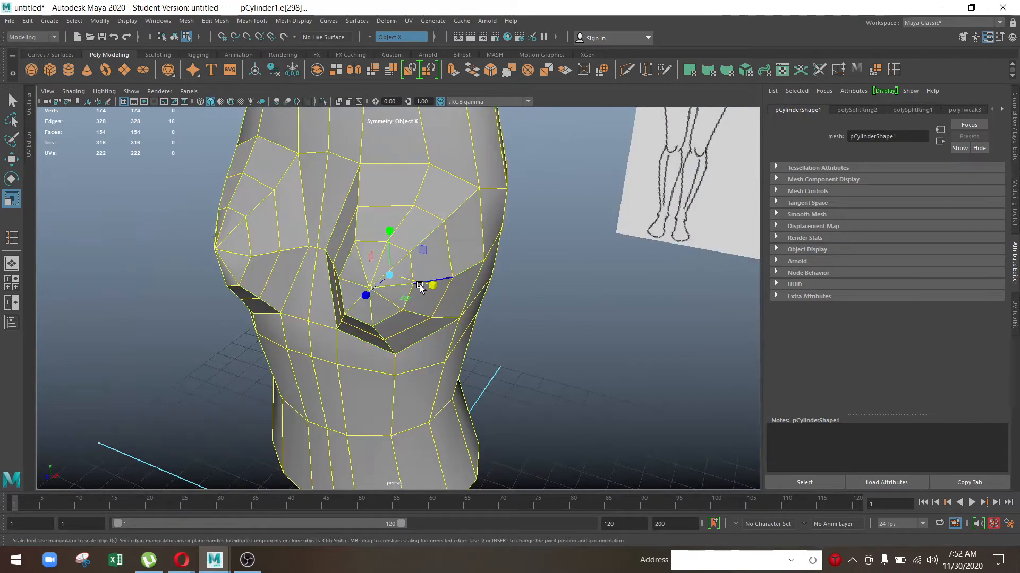
{"action": "left_click", "coordinate": [431, 290]}
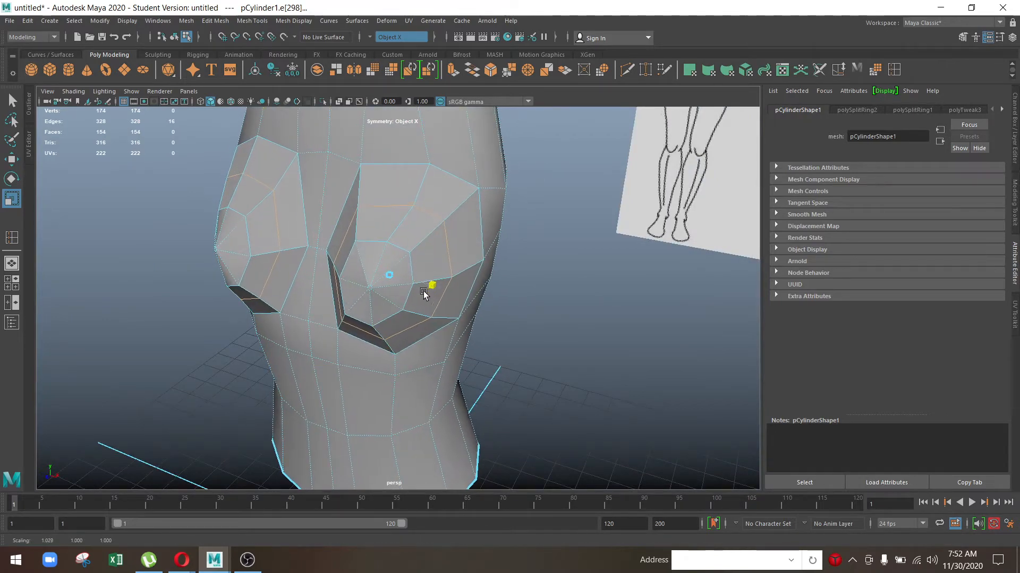
{"action": "left_click_drag", "start_coordinate": [431, 296], "coordinate": [426, 257], "text": "alt"}
Step: Return to object mode and compare the torso with the reference drawings in the front and side views
{"action": "key", "text": "w"}
{"action": "right_click_drag", "start_coordinate": [403, 184], "coordinate": [425, 175]}
{"action": "scroll", "coordinate": [347, 239], "scroll_direction": "down", "scroll_amount": 5}
{"action": "left_click_drag", "start_coordinate": [346, 240], "coordinate": [343, 249], "text": "alt"}
{"action": "key", "text": "space"}
{"action": "key", "text": "space"}
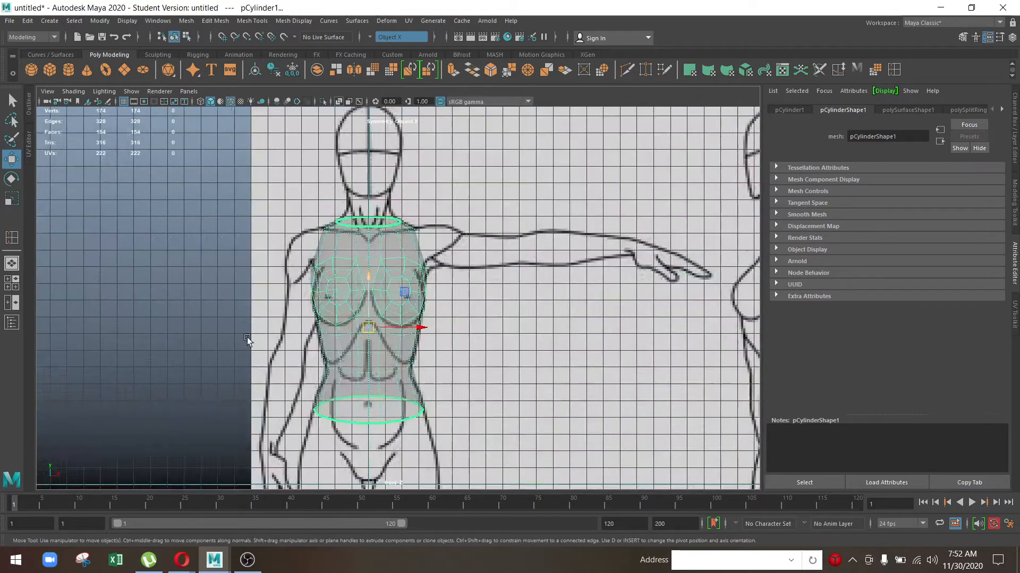
{"action": "scroll", "coordinate": [417, 398], "scroll_direction": "up", "scroll_amount": 3}
{"action": "scroll", "coordinate": [462, 345], "scroll_direction": "down", "scroll_amount": 3}
{"action": "key", "text": "space"}
{"action": "key", "text": "space"}
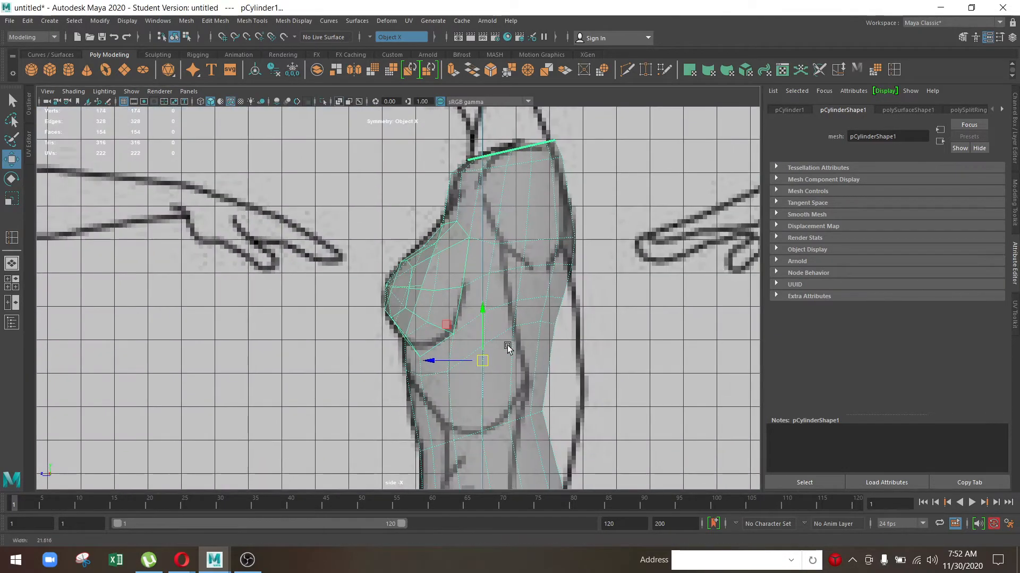
Step: Delete all construction history in the scene
{"action": "left_click", "coordinate": [27, 20]}
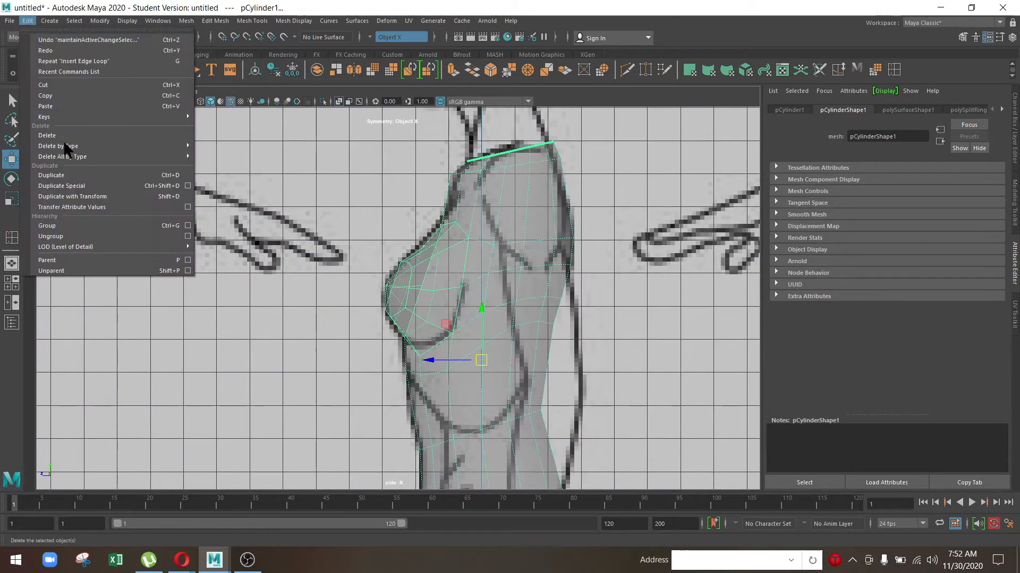
{"action": "mouse_move", "coordinate": [127, 158]}
{"action": "left_click", "coordinate": [243, 157]}
Step: Reselect the middle edge loop around each breast in the perspective view and try to scale the loops uniformly
{"action": "scroll", "coordinate": [485, 403], "scroll_direction": "up", "scroll_amount": 2}
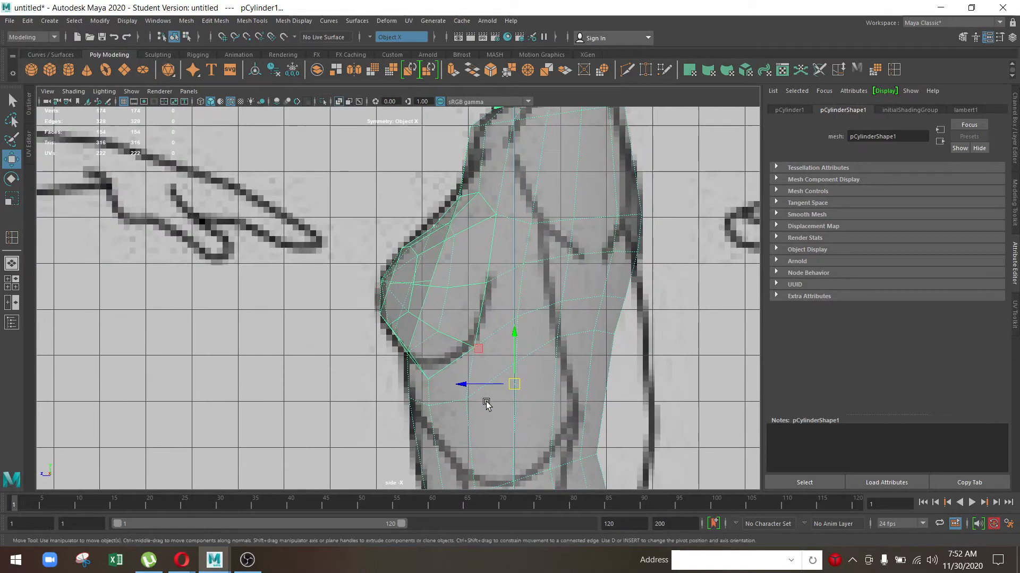
{"action": "key", "text": "space"}
{"action": "key", "text": "space"}
{"action": "scroll", "coordinate": [478, 262], "scroll_direction": "up", "scroll_amount": 3}
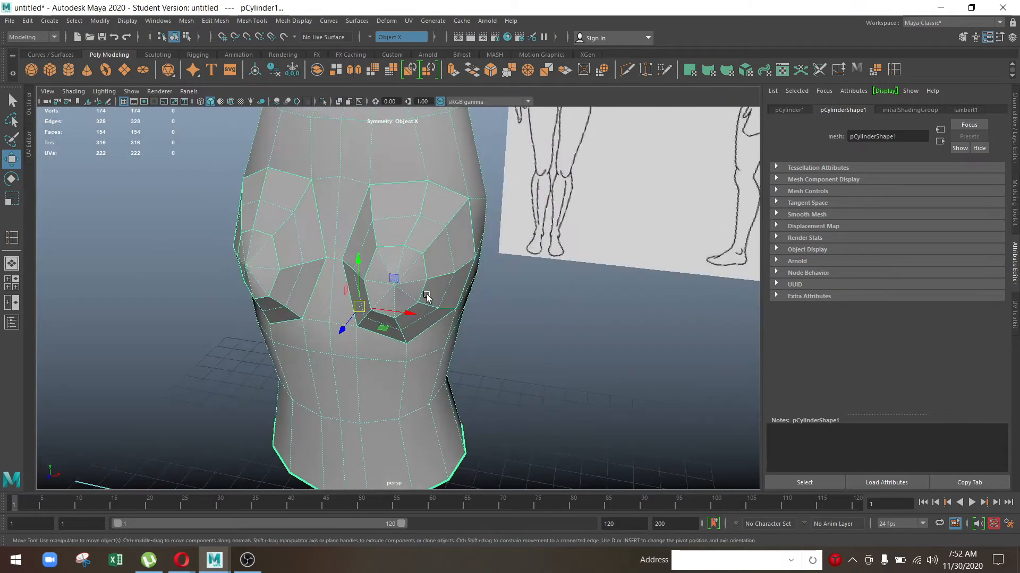
{"action": "right_click_drag", "start_coordinate": [399, 239], "coordinate": [397, 165]}
{"action": "left_click", "coordinate": [393, 218]}
{"action": "key", "text": "r"}
{"action": "left_click_drag", "start_coordinate": [402, 274], "coordinate": [415, 303]}
{"action": "key", "text": "ctrl+z"}
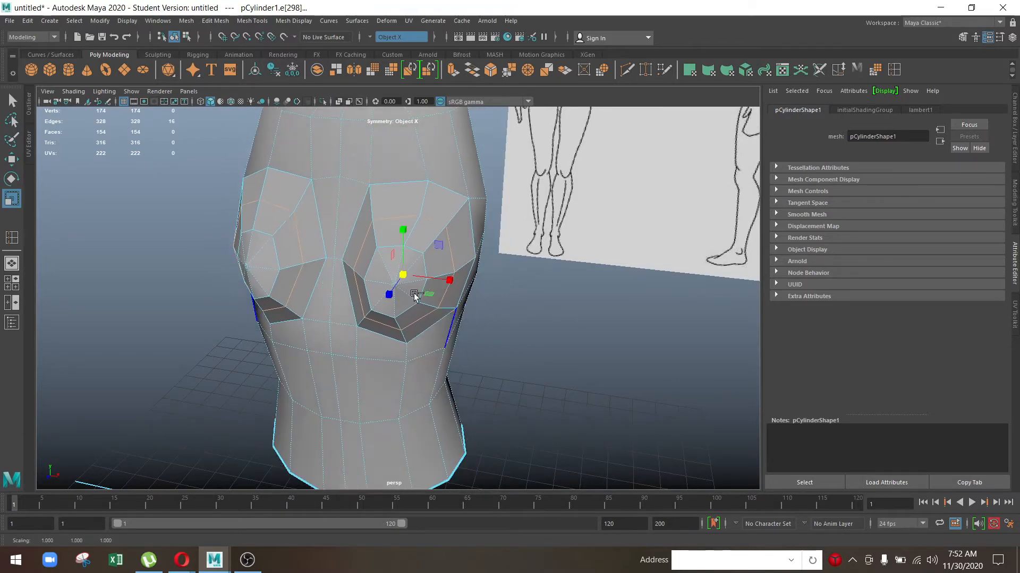
Step: Return to object mode and examine the transform attributes of the torso mesh
{"action": "right_click_drag", "start_coordinate": [412, 221], "coordinate": [459, 182]}
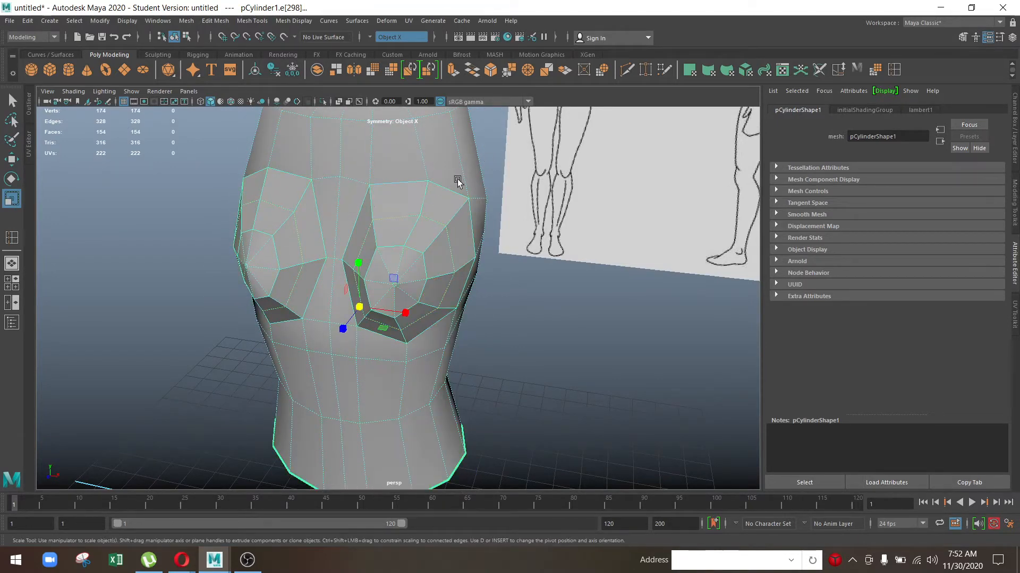
{"action": "key", "text": "f"}
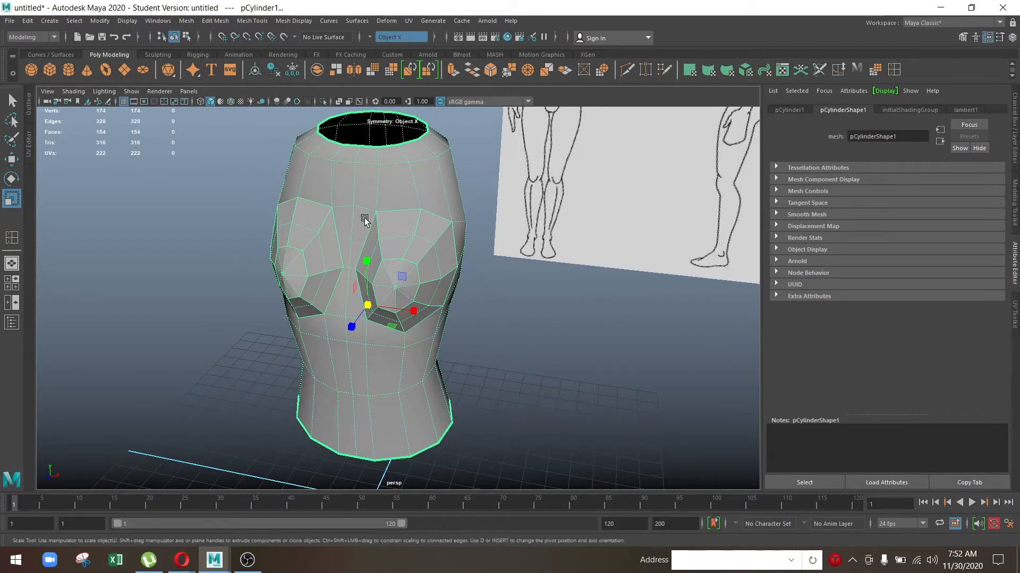
{"action": "left_click_drag", "start_coordinate": [356, 231], "coordinate": [352, 276], "text": "alt"}
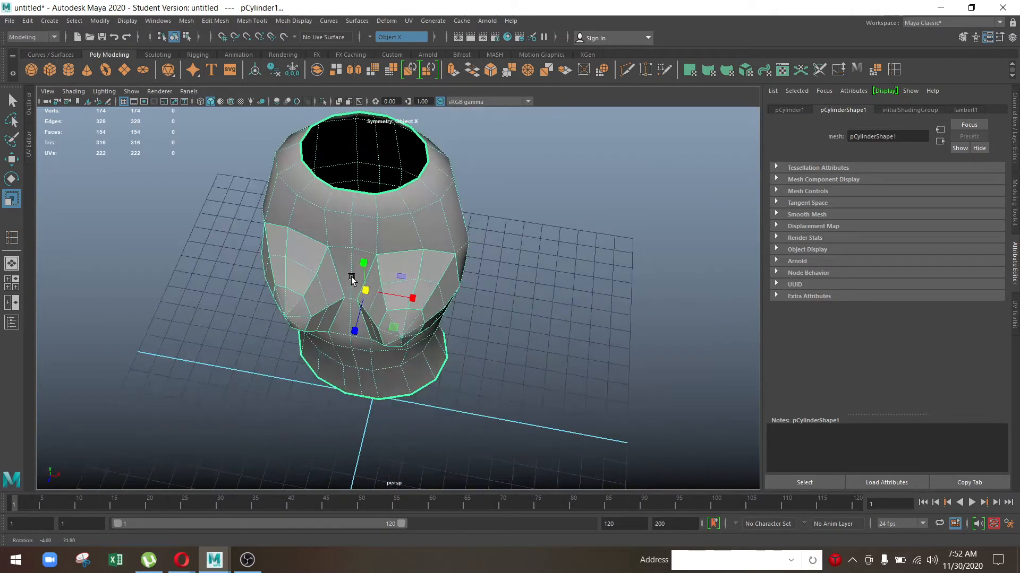
{"action": "left_click", "coordinate": [909, 110]}
{"action": "left_click", "coordinate": [837, 111]}
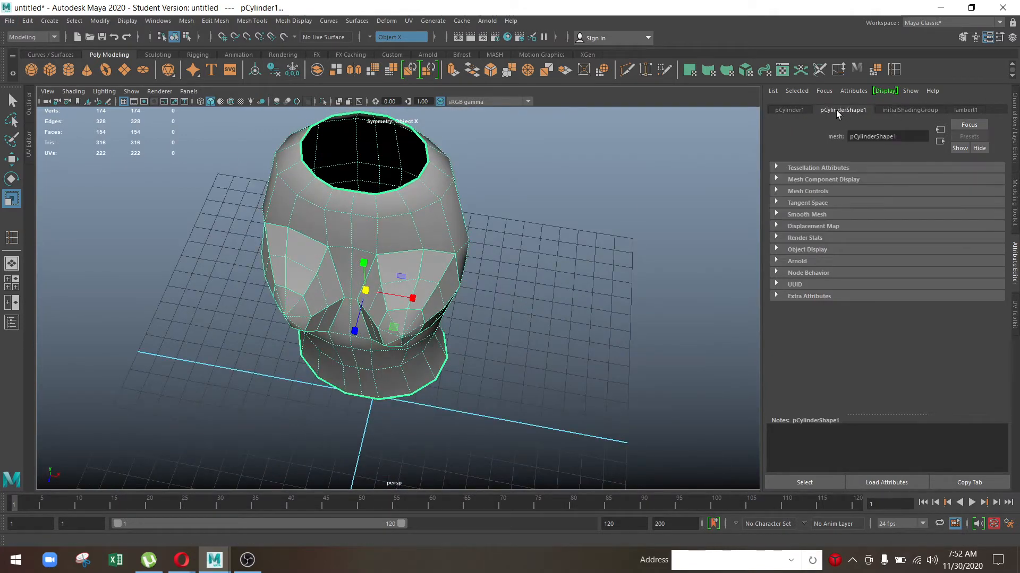
{"action": "left_click", "coordinate": [776, 107]}
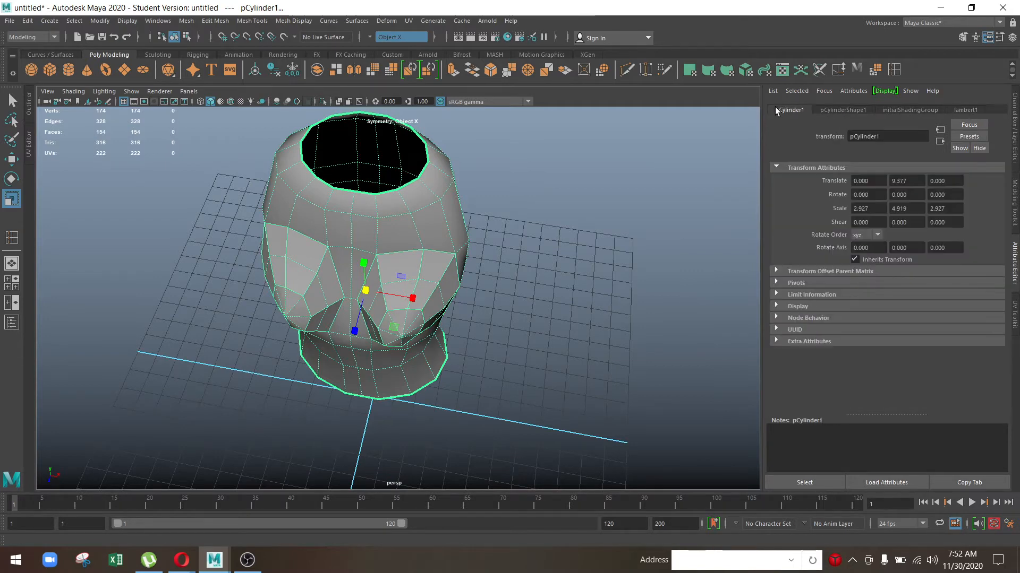
{"action": "key", "text": "ctrl+a"}
{"action": "left_click_drag", "start_coordinate": [484, 271], "coordinate": [403, 212], "text": "alt"}
{"action": "left_click", "coordinate": [990, 39]}
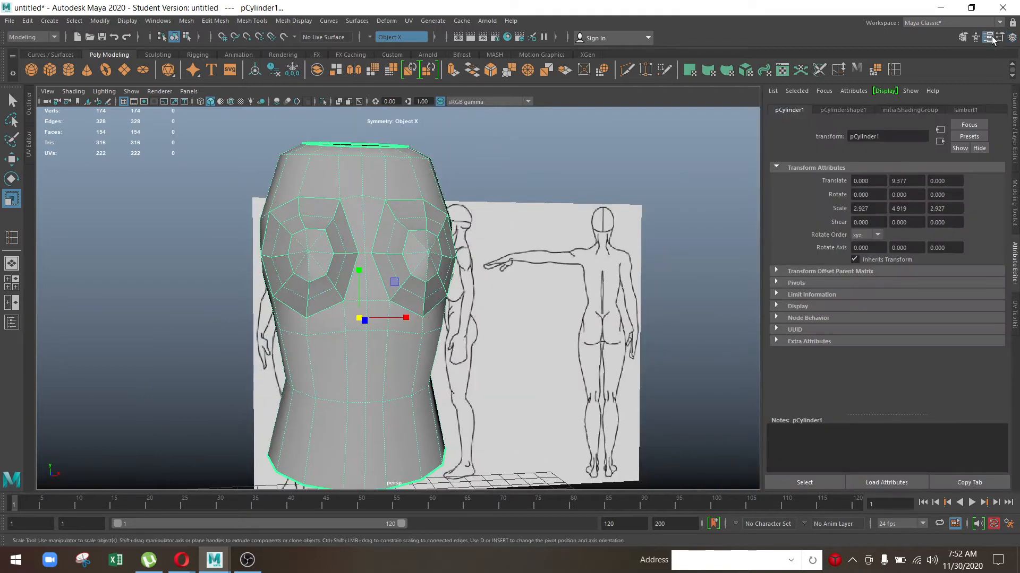
Step: Freeze the torso's transformations and delete all construction history again
{"action": "key", "text": "w"}
{"action": "left_click", "coordinate": [96, 21]}
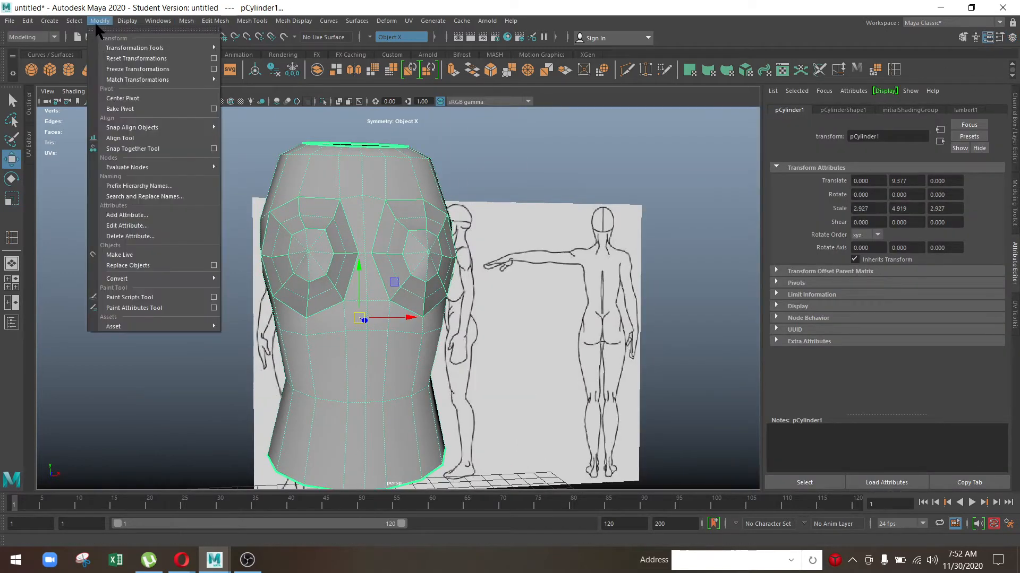
{"action": "left_click", "coordinate": [126, 68]}
{"action": "left_click", "coordinate": [25, 18]}
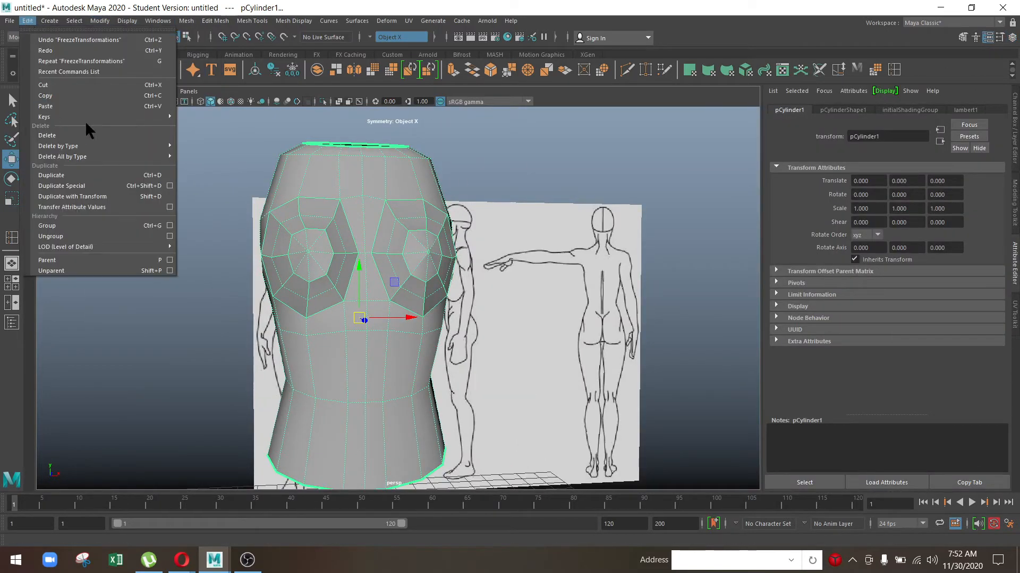
{"action": "mouse_move", "coordinate": [127, 158]}
{"action": "left_click", "coordinate": [209, 156]}
Step: Turn off the Object X symmetry and set symmetry to World X
{"action": "left_click", "coordinate": [368, 36]}
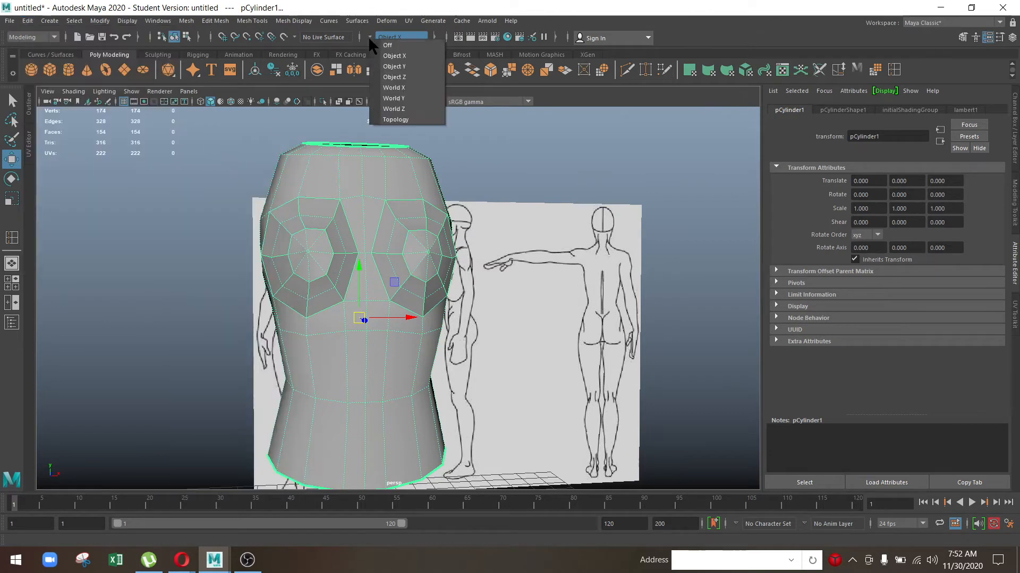
{"action": "left_click", "coordinate": [387, 45]}
{"action": "left_click", "coordinate": [368, 37]}
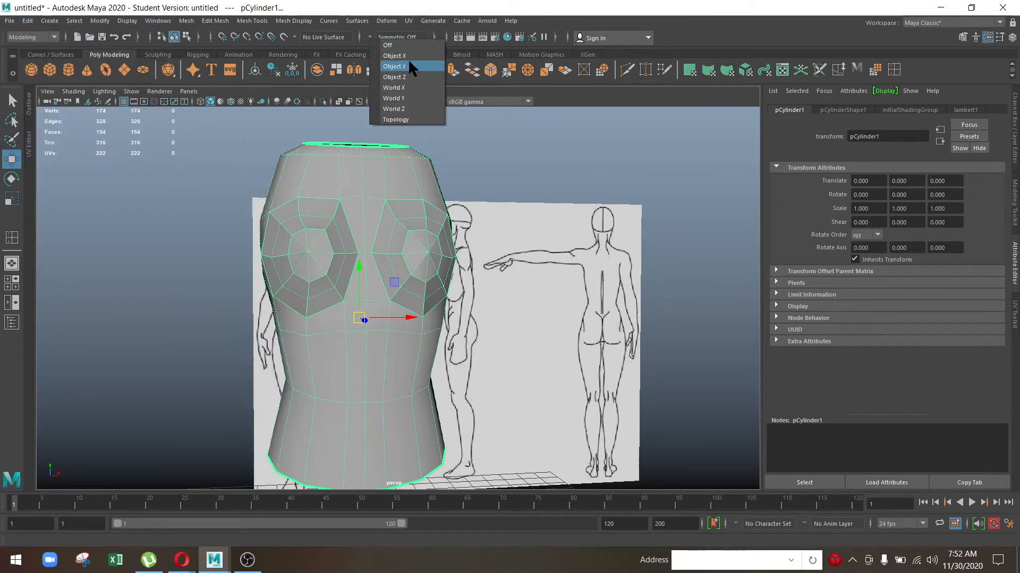
{"action": "left_click", "coordinate": [402, 88]}
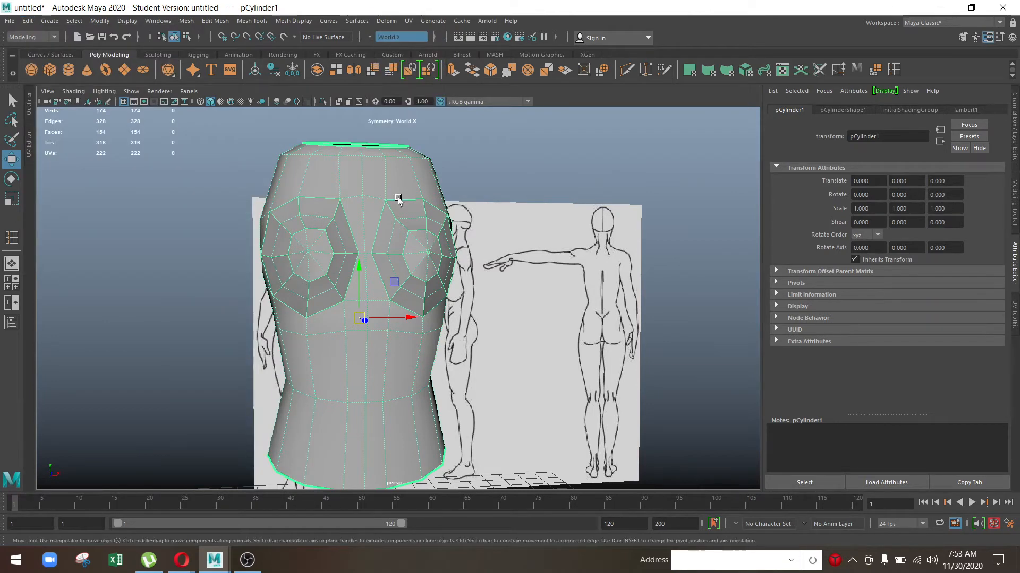
Step: Try moving single vertices on the torso front to test the symmetry, undoing the moves
{"action": "left_click_drag", "start_coordinate": [397, 197], "coordinate": [422, 202], "text": "alt"}
{"action": "right_click_drag", "start_coordinate": [422, 201], "coordinate": [395, 205]}
{"action": "left_click", "coordinate": [423, 202]}
{"action": "left_click_drag", "start_coordinate": [417, 200], "coordinate": [457, 197]}
{"action": "key", "text": "ctrl+z"}
{"action": "left_click_drag", "start_coordinate": [403, 299], "coordinate": [396, 375]}
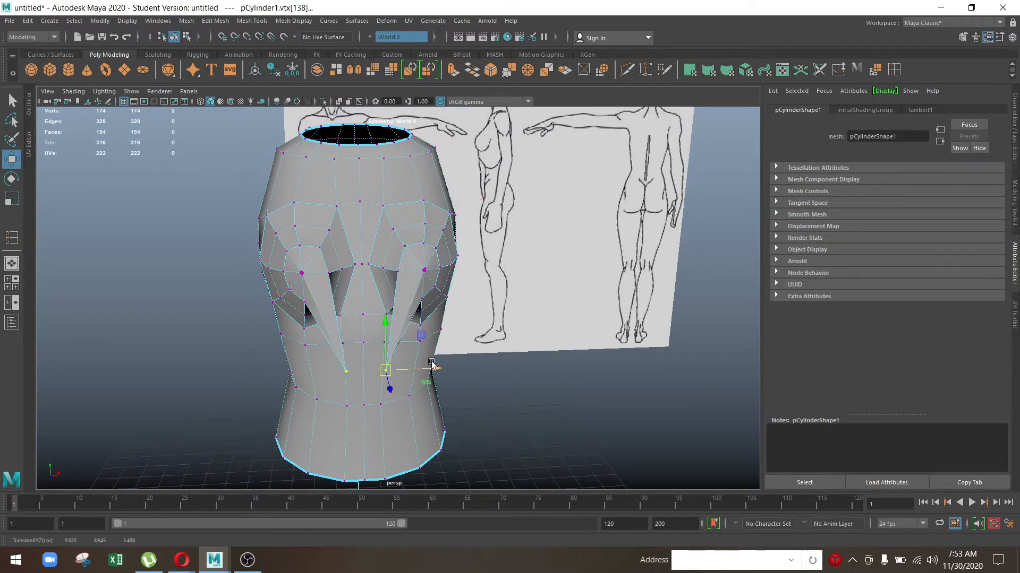
{"action": "key", "text": "ctrl+z"}
{"action": "left_click", "coordinate": [409, 396]}
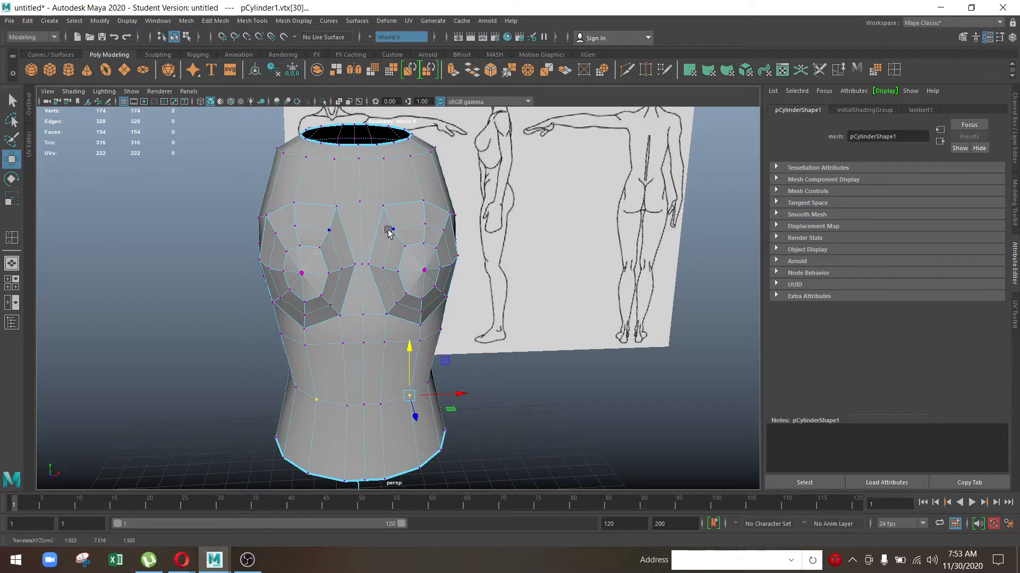
Step: Try moving a belly face and a breast face to test the symmetry, undoing each move
{"action": "right_click_drag", "start_coordinate": [388, 234], "coordinate": [379, 280]}
{"action": "left_click", "coordinate": [377, 334]}
{"action": "left_click_drag", "start_coordinate": [378, 349], "coordinate": [393, 405]}
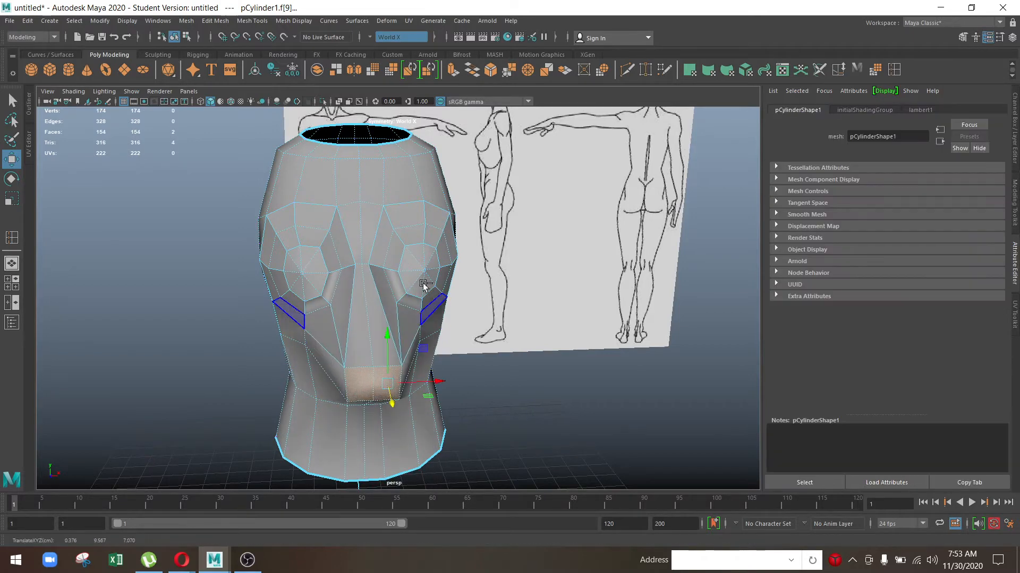
{"action": "key", "text": "ctrl+z"}
{"action": "left_click", "coordinate": [432, 240]}
{"action": "left_click_drag", "start_coordinate": [433, 236], "coordinate": [523, 238]}
{"action": "key", "text": "ctrl+z"}
Step: Select the middle edge loops around both breasts and try scaling them under World X symmetry
{"action": "right_click_drag", "start_coordinate": [393, 255], "coordinate": [392, 191]}
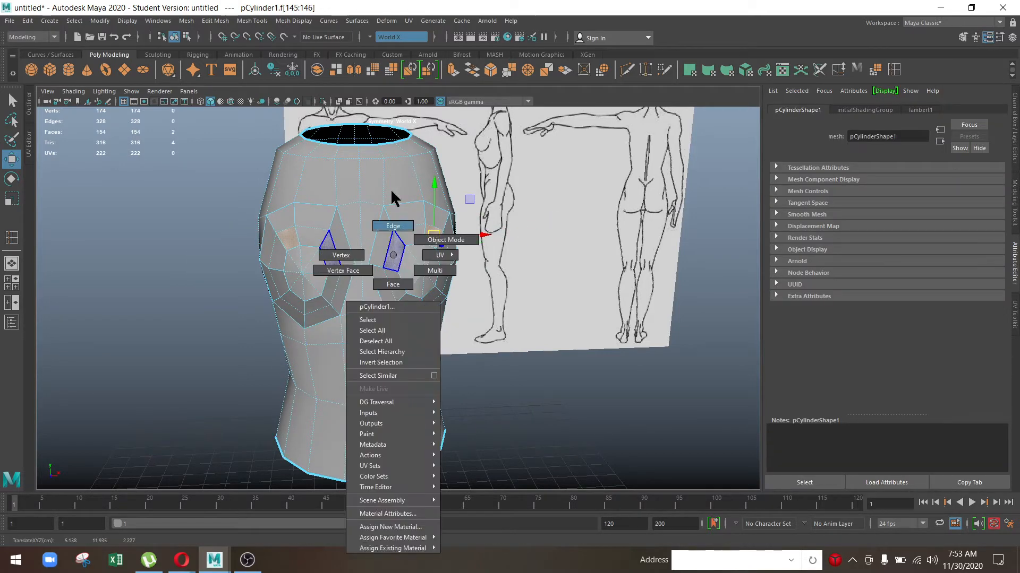
{"action": "left_click", "coordinate": [393, 261]}
{"action": "key", "text": "r"}
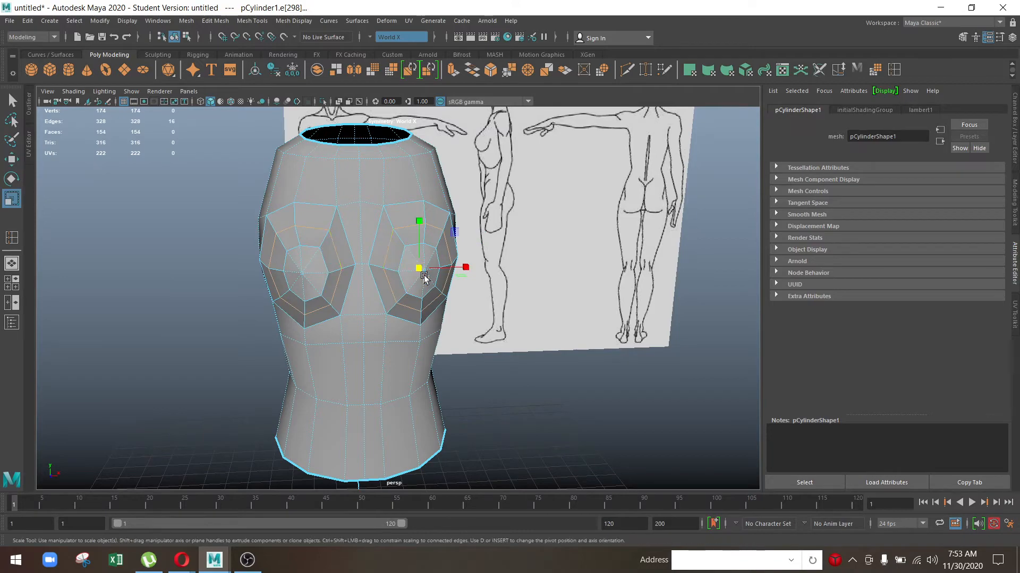
{"action": "left_click_drag", "start_coordinate": [420, 270], "coordinate": [429, 278]}
{"action": "key", "text": "ctrl+z"}
{"action": "scroll", "coordinate": [393, 286], "scroll_direction": "up", "scroll_amount": 3}
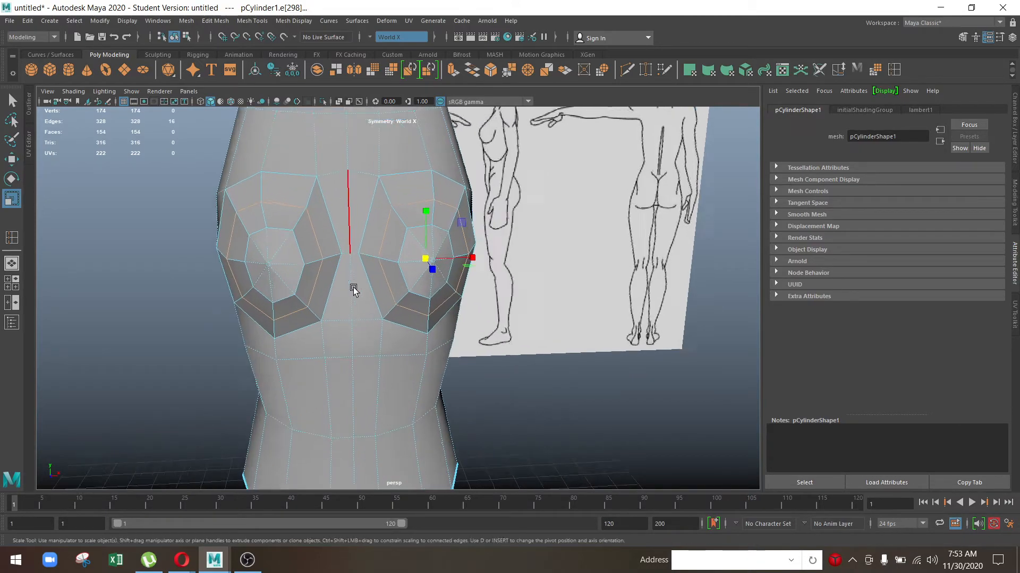
{"action": "left_click_drag", "start_coordinate": [353, 288], "coordinate": [352, 337], "text": "alt"}
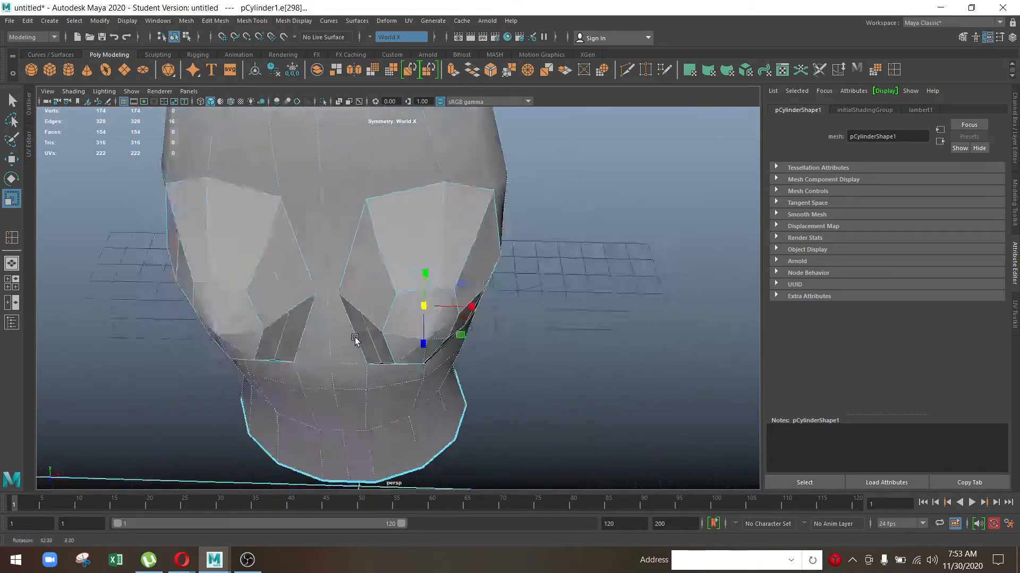
Step: Scale the selected edge loop around both breasts up uniformly by about 1.075, checking it against the side reference
{"action": "key", "text": "space"}
{"action": "key", "text": "space"}
{"action": "scroll", "coordinate": [421, 303], "scroll_direction": "up", "scroll_amount": 3}
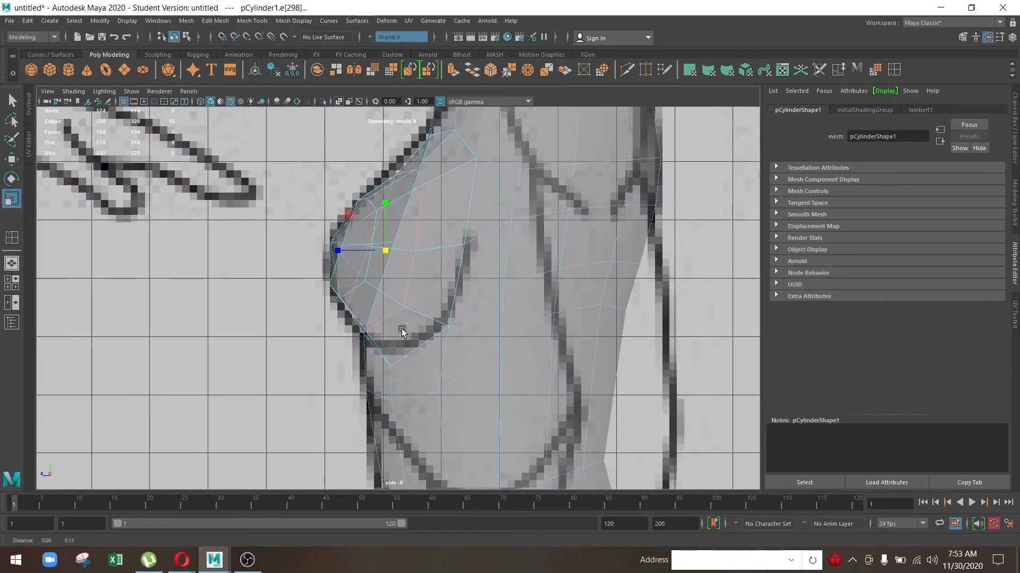
{"action": "left_click_drag", "start_coordinate": [367, 276], "coordinate": [376, 280]}
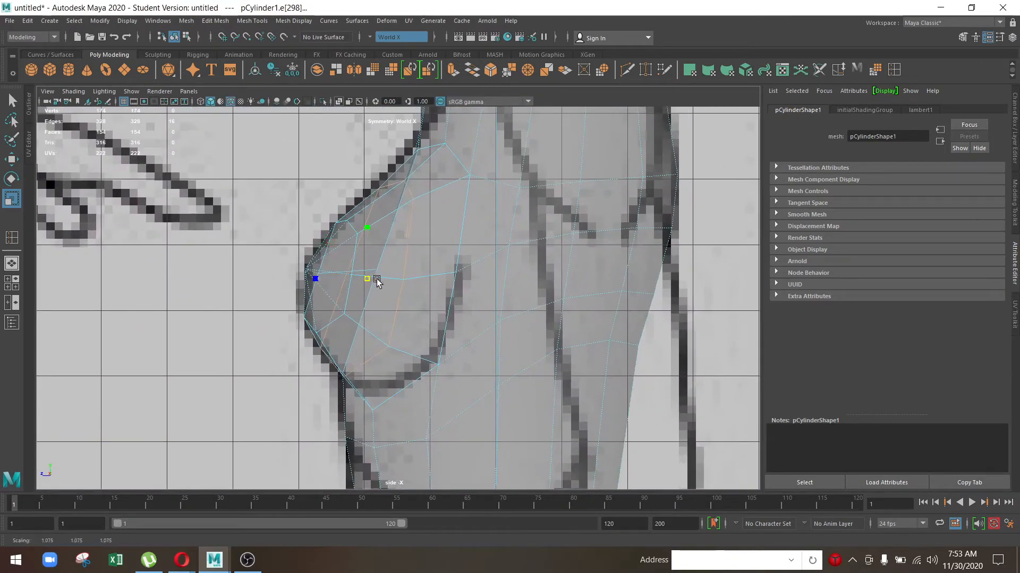
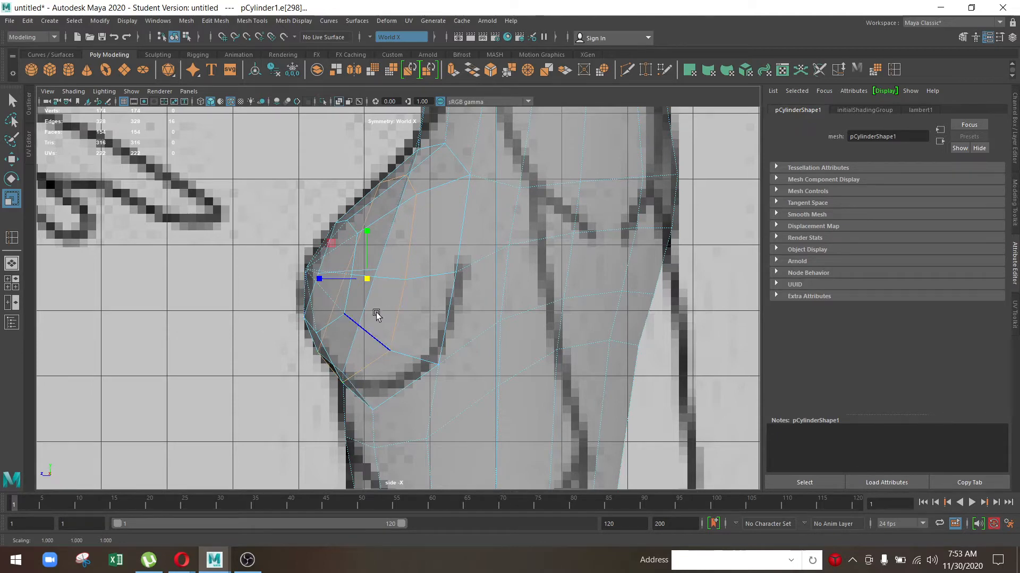
Step: Enlarge the same breast edge loop by a further factor of about 1.07, judging it against the front reference
{"action": "key", "text": "space"}
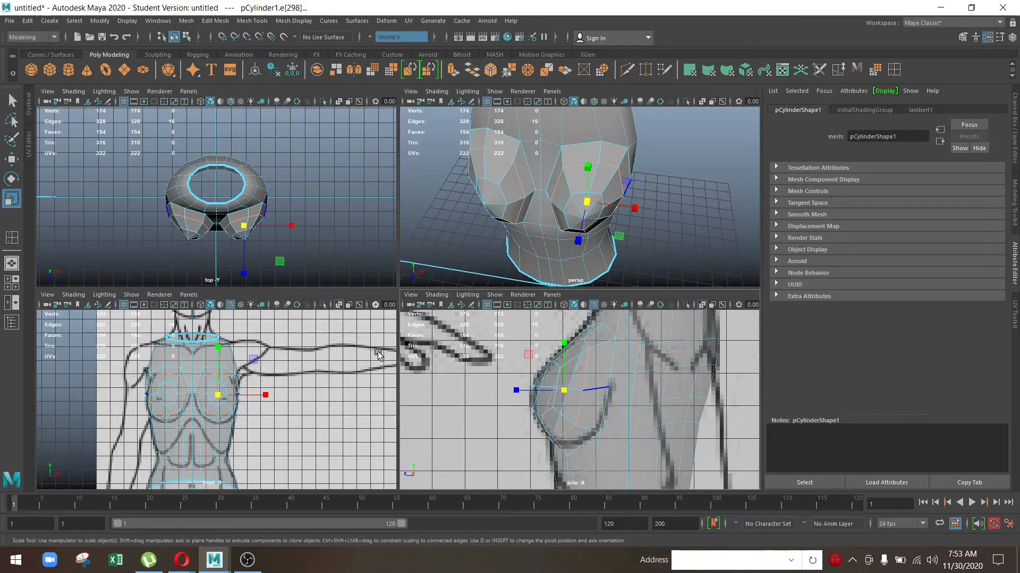
{"action": "key", "text": "space"}
{"action": "scroll", "coordinate": [419, 301], "scroll_direction": "up", "scroll_amount": 3}
{"action": "scroll", "coordinate": [405, 359], "scroll_direction": "up", "scroll_amount": 2}
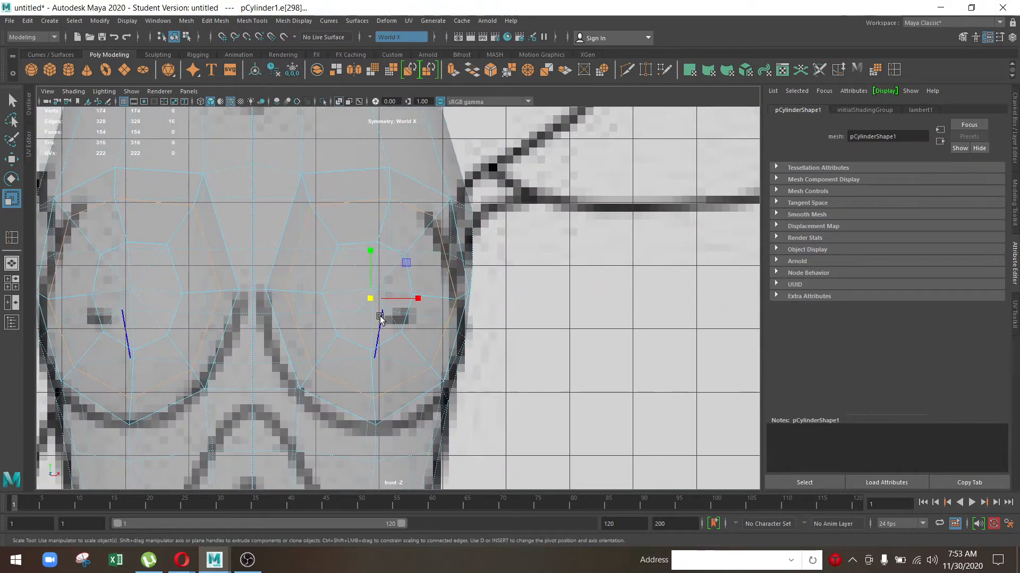
{"action": "left_click_drag", "start_coordinate": [375, 301], "coordinate": [375, 301]}
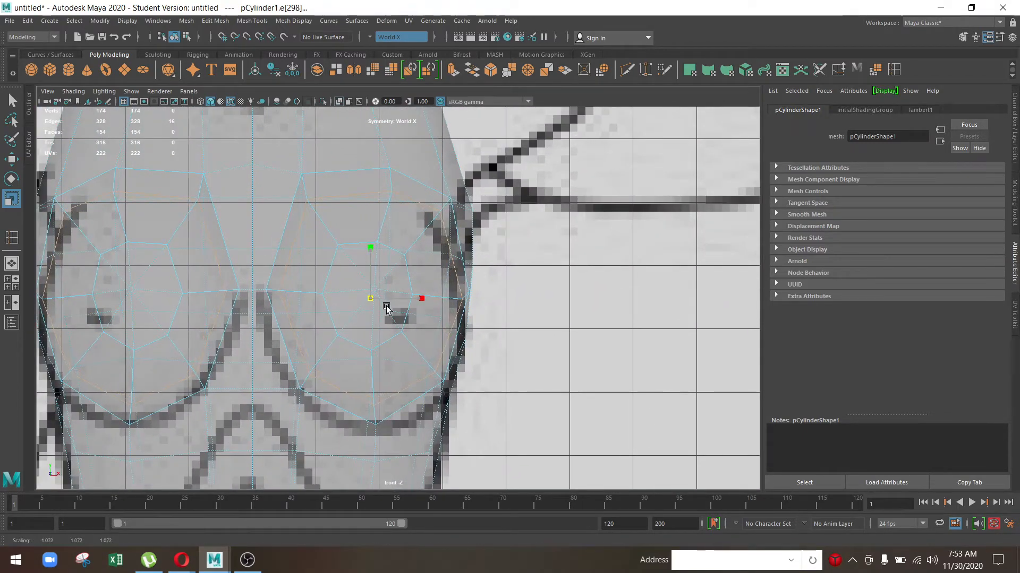
{"action": "right_click_drag", "start_coordinate": [387, 310], "coordinate": [266, 271]}
{"action": "left_click", "coordinate": [326, 219]}
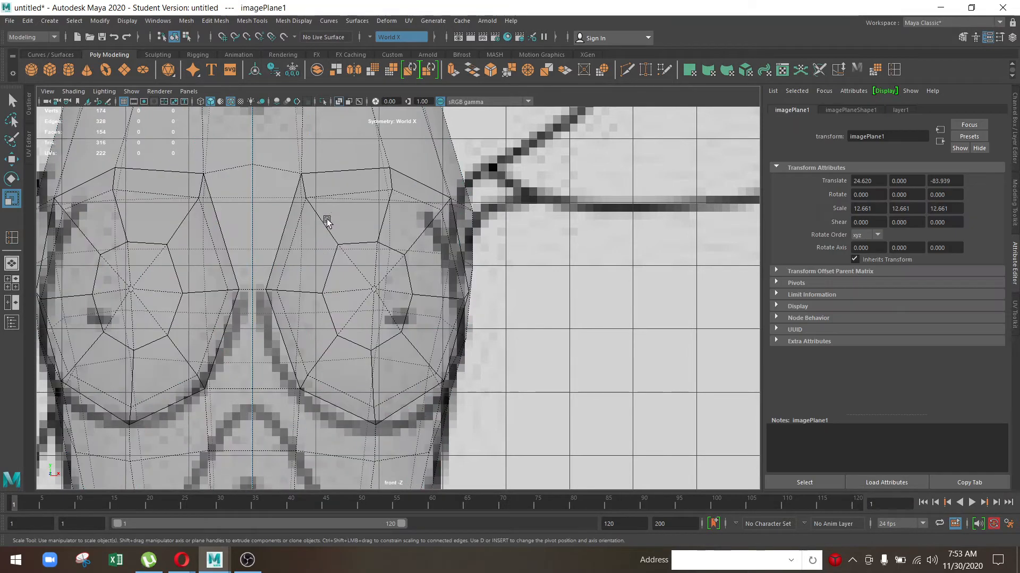
{"action": "key", "text": "ctrl+z"}
{"action": "key", "text": "ctrl+z"}
{"action": "key", "text": "ctrl+z"}
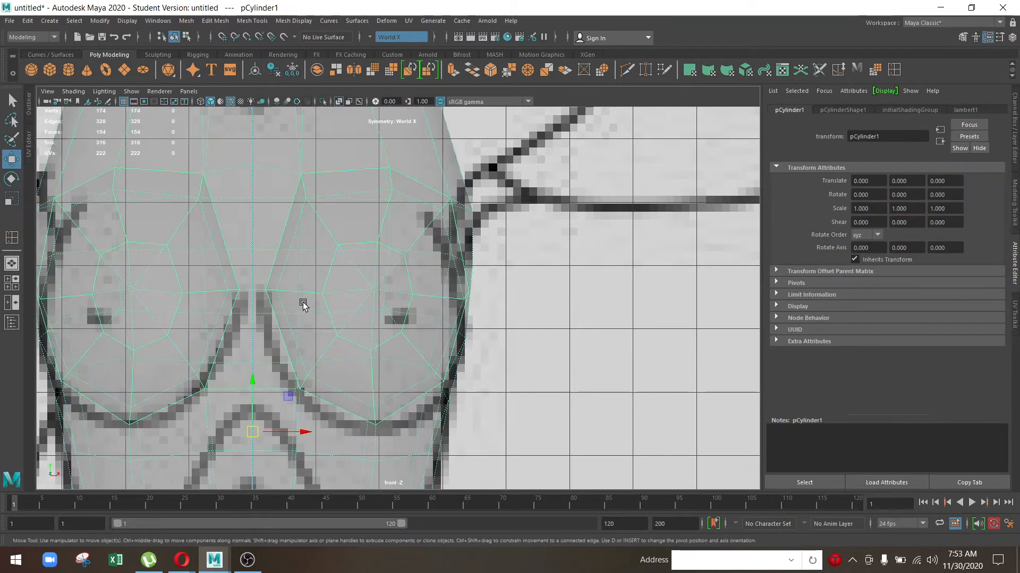
Step: Move the breast's inner, lower inner and lower outer vertices in the front view to follow the reference outline
{"action": "right_click_drag", "start_coordinate": [357, 248], "coordinate": [314, 248]}
{"action": "left_click", "coordinate": [261, 278]}
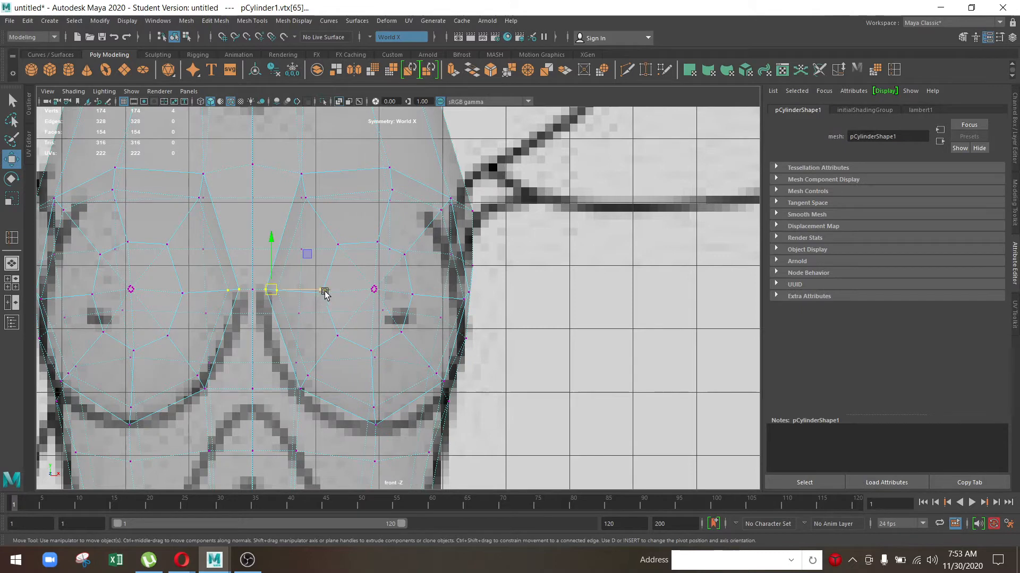
{"action": "left_click_drag", "start_coordinate": [324, 291], "coordinate": [319, 291]}
{"action": "left_click_drag", "start_coordinate": [289, 366], "coordinate": [294, 391]}
{"action": "scroll", "coordinate": [294, 388], "scroll_direction": "up", "scroll_amount": 4}
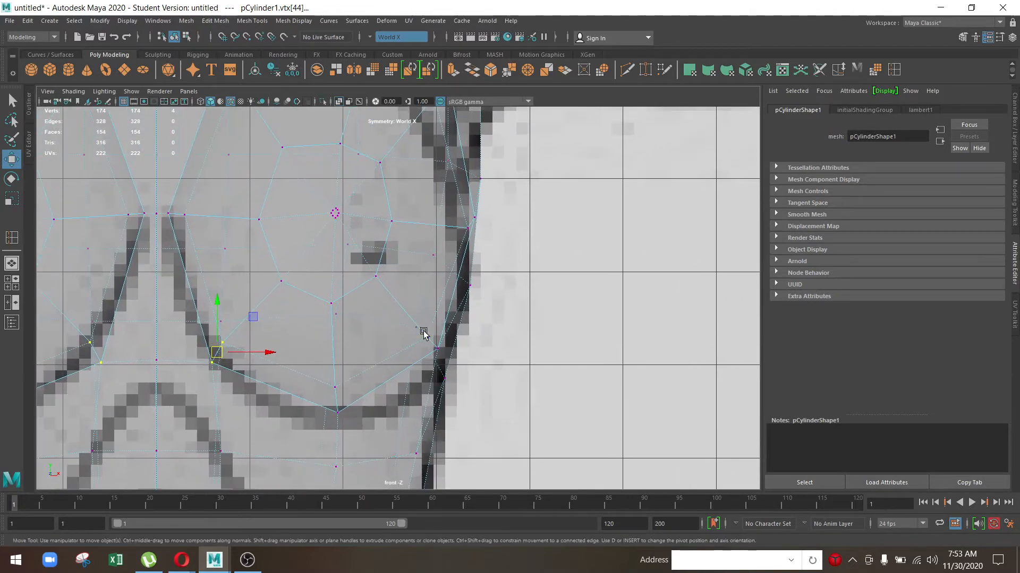
{"action": "mouse_move", "coordinate": [451, 370]}
{"action": "left_mouse_down"}
{"action": "mouse_move", "coordinate": [432, 346]}
{"action": "mouse_move", "coordinate": [434, 364]}
{"action": "left_mouse_up"}
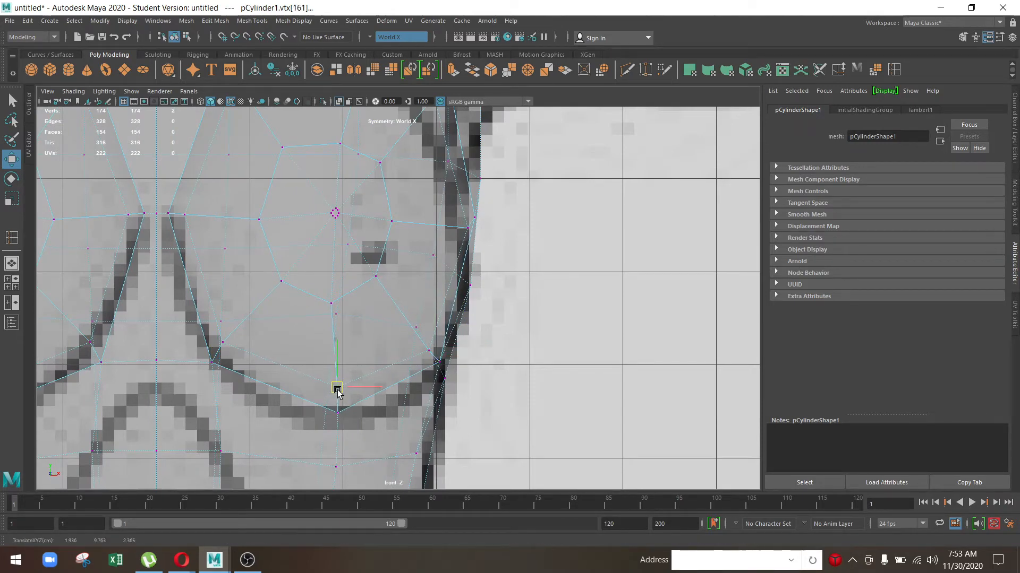
Step: Adjust the upper inner vertex and the two upper middle vertices of the breast in the front view to round its top
{"action": "mouse_move", "coordinate": [308, 283]}
{"action": "middle_mouse_down", "text": "alt"}
{"action": "mouse_move", "coordinate": [355, 362]}
{"action": "mouse_move", "coordinate": [382, 441]}
{"action": "middle_mouse_up", "text": "alt"}
{"action": "middle_click_drag", "start_coordinate": [329, 304], "coordinate": [333, 330], "text": "alt"}
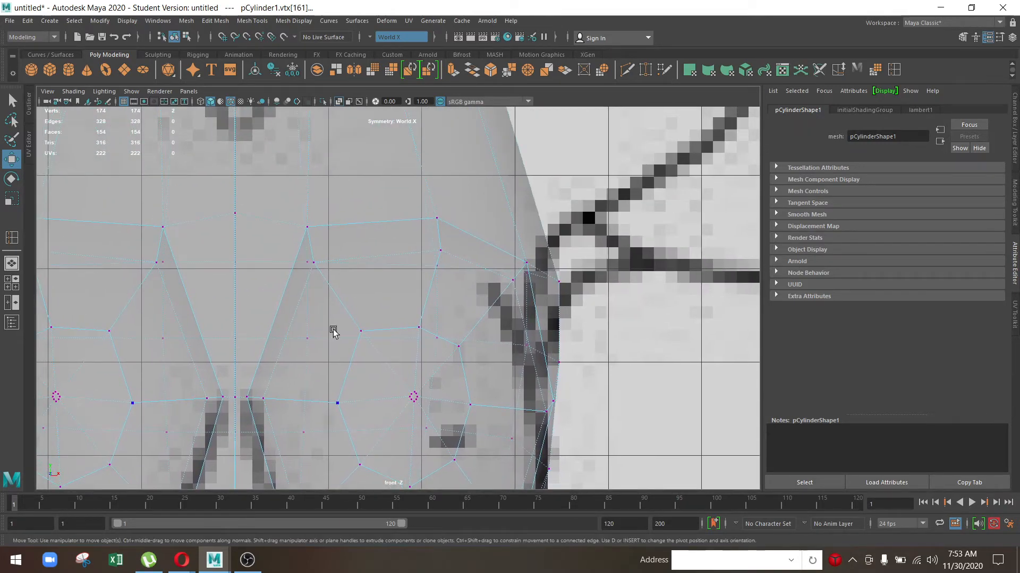
{"action": "left_click_drag", "start_coordinate": [317, 265], "coordinate": [321, 265]}
{"action": "left_click", "coordinate": [437, 265]}
{"action": "left_click_drag", "start_coordinate": [437, 218], "coordinate": [425, 216]}
{"action": "left_click", "coordinate": [440, 250]}
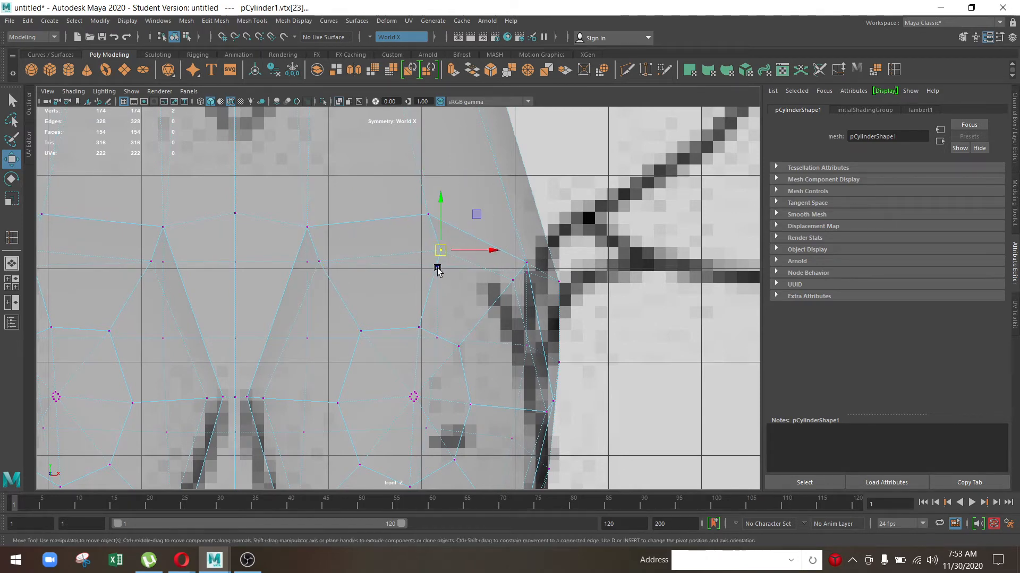
{"action": "left_click_drag", "start_coordinate": [440, 254], "coordinate": [433, 256]}
Step: Move the breast's upper outer vertices near the armpit inward onto the reference crease in the front view
{"action": "middle_click_drag", "start_coordinate": [500, 296], "coordinate": [440, 275], "text": "alt"}
{"action": "scroll", "coordinate": [441, 276], "scroll_direction": "up", "scroll_amount": 1}
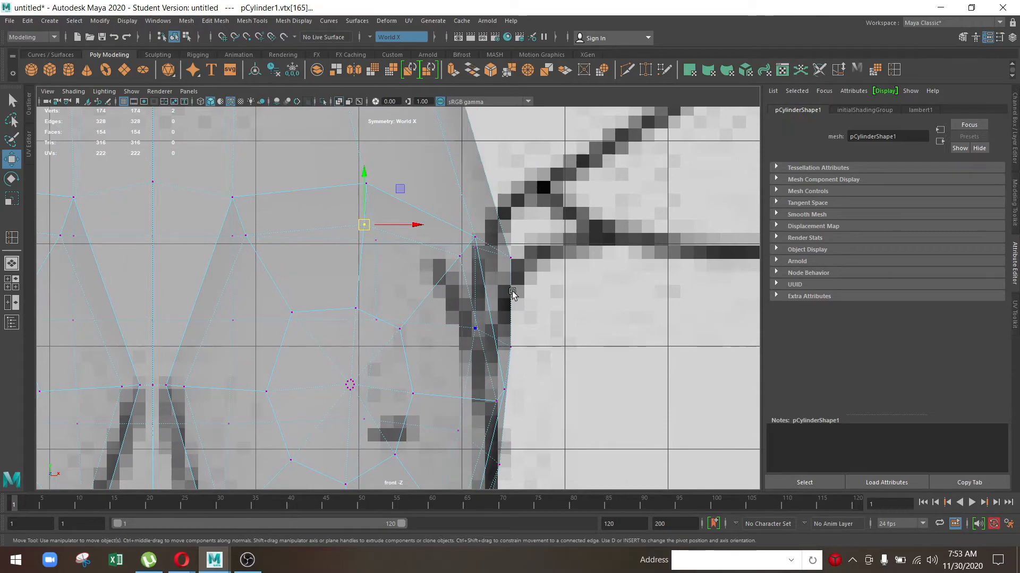
{"action": "scroll", "coordinate": [517, 255], "scroll_direction": "down", "scroll_amount": 5}
{"action": "scroll", "coordinate": [451, 204], "scroll_direction": "up", "scroll_amount": 5}
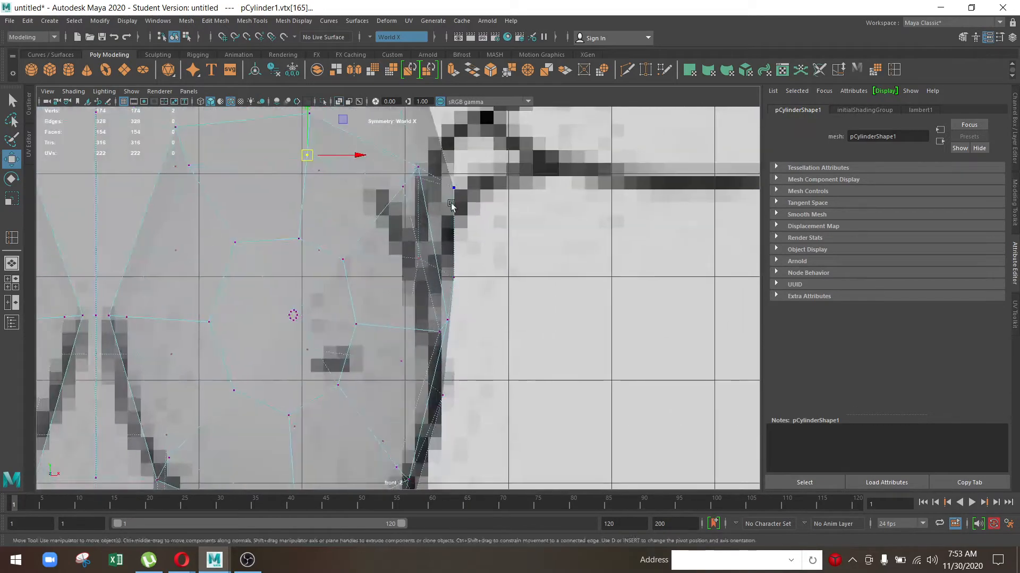
{"action": "left_click", "coordinate": [401, 199], "text": "shift"}
{"action": "left_click_drag", "start_coordinate": [413, 181], "coordinate": [389, 195]}
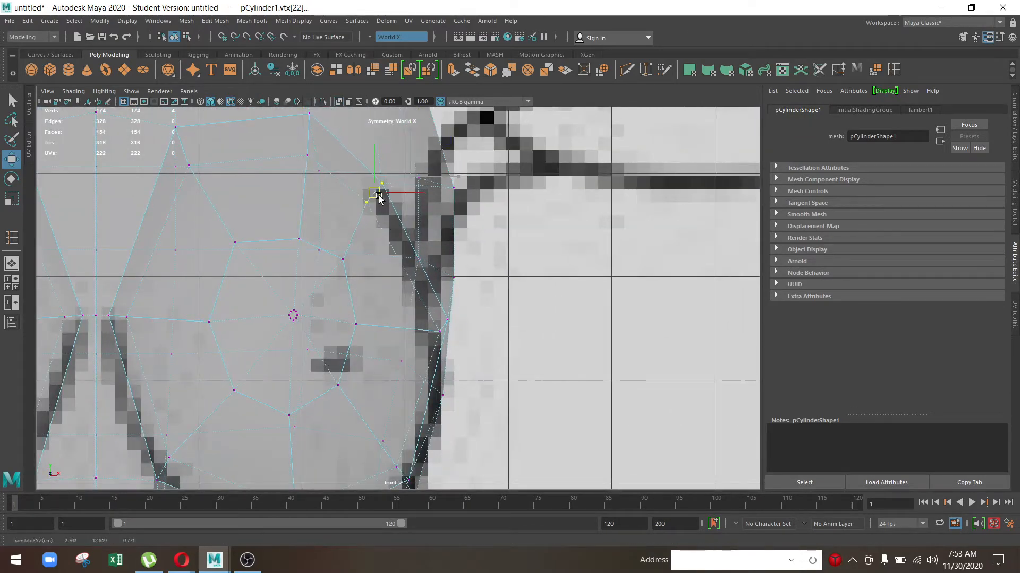
Step: Shift the breast's two upper middle vertices slightly towards the torso's centre in the front view
{"action": "middle_click_drag", "start_coordinate": [374, 188], "coordinate": [410, 312], "text": "alt"}
{"action": "left_click_drag", "start_coordinate": [360, 219], "coordinate": [337, 291]}
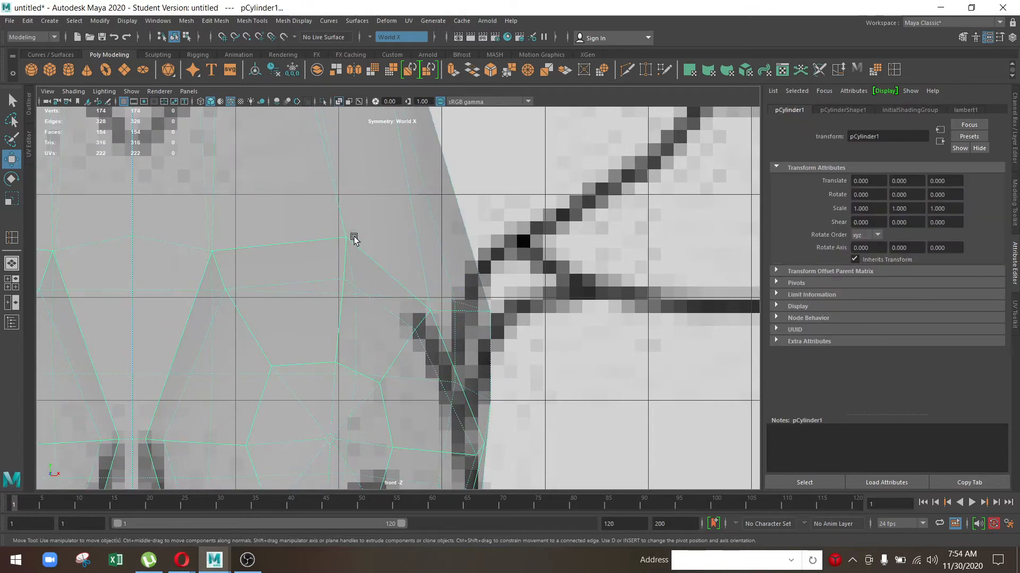
{"action": "right_click_drag", "start_coordinate": [381, 231], "coordinate": [358, 228]}
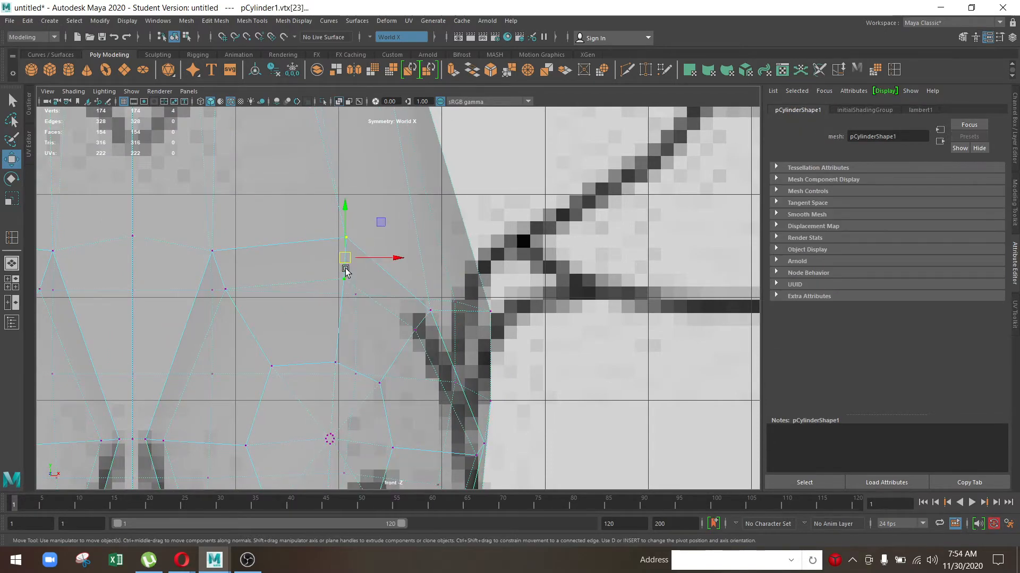
{"action": "left_click_drag", "start_coordinate": [346, 272], "coordinate": [334, 259]}
{"action": "left_click", "coordinate": [334, 237]}
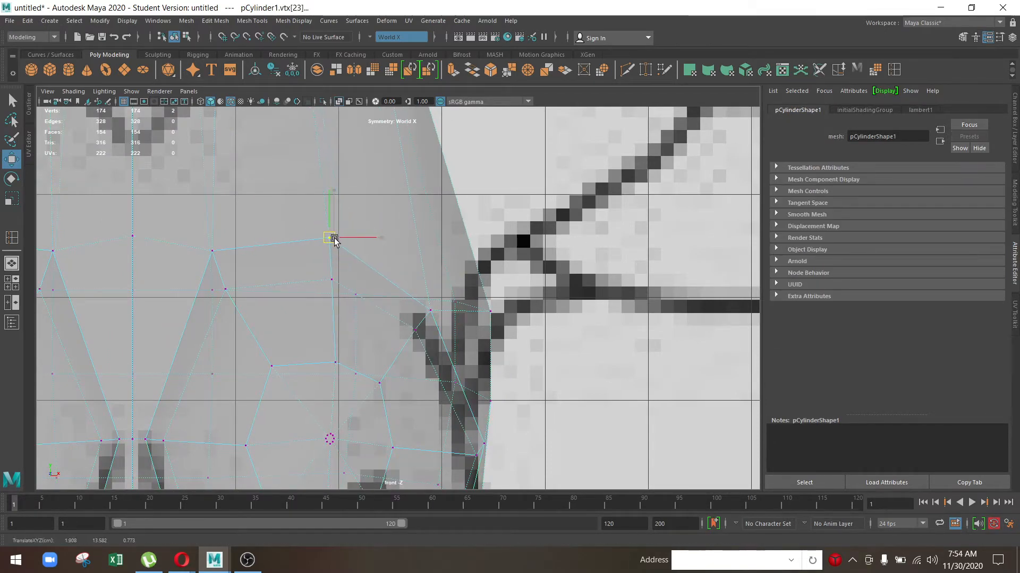
Step: Raise the breast's top row of vertices and the upper outer vertex in the side view to ease the slope into the chest
{"action": "left_click", "coordinate": [272, 365]}
{"action": "right_click_drag", "start_coordinate": [373, 367], "coordinate": [361, 298], "text": "alt"}
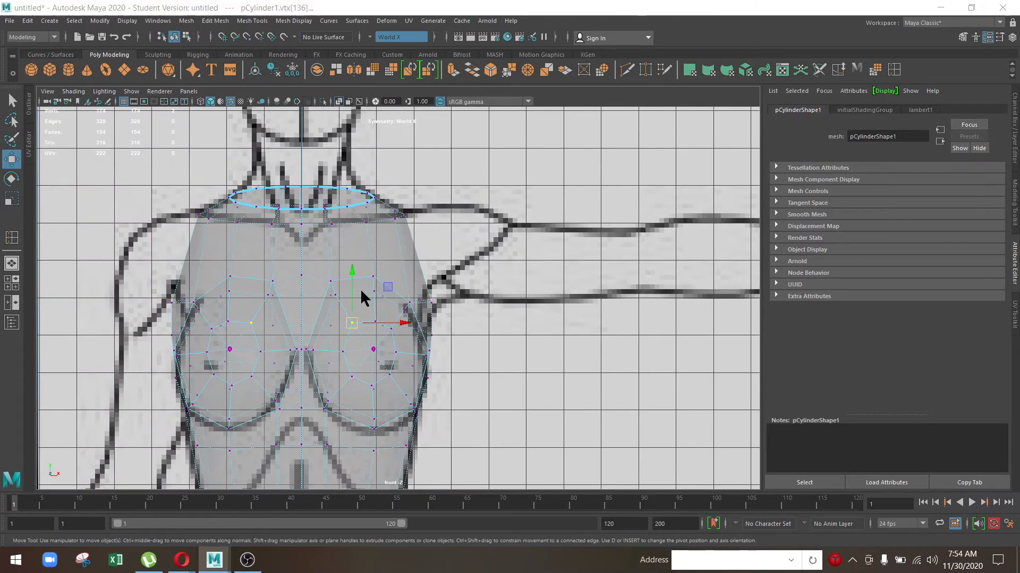
{"action": "key", "text": "space"}
{"action": "key", "text": "space"}
{"action": "left_click_drag", "start_coordinate": [487, 273], "coordinate": [234, 212], "text": "alt"}
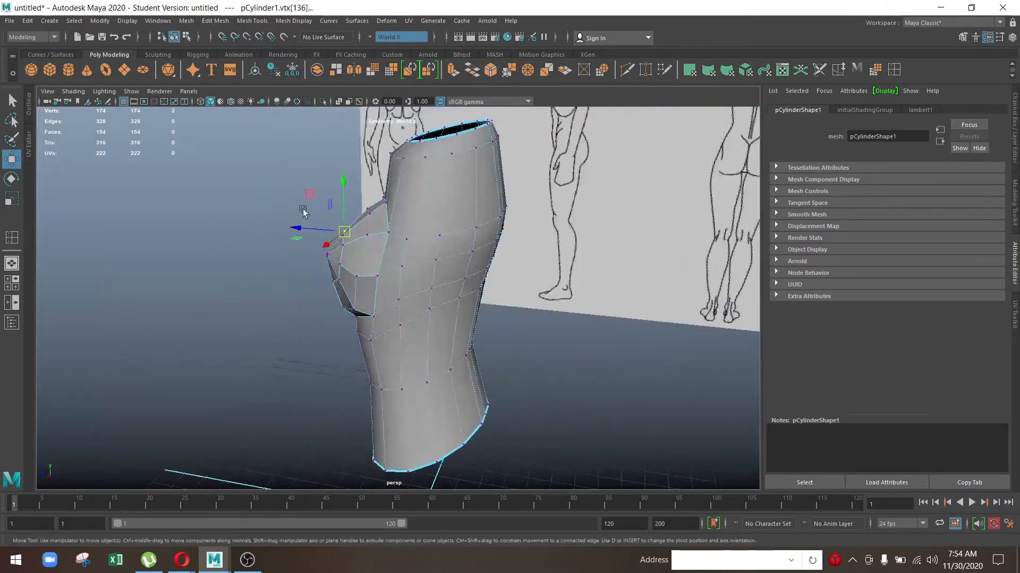
{"action": "left_click_drag", "start_coordinate": [330, 237], "coordinate": [425, 286], "text": "alt"}
{"action": "key", "text": "space"}
{"action": "key", "text": "space"}
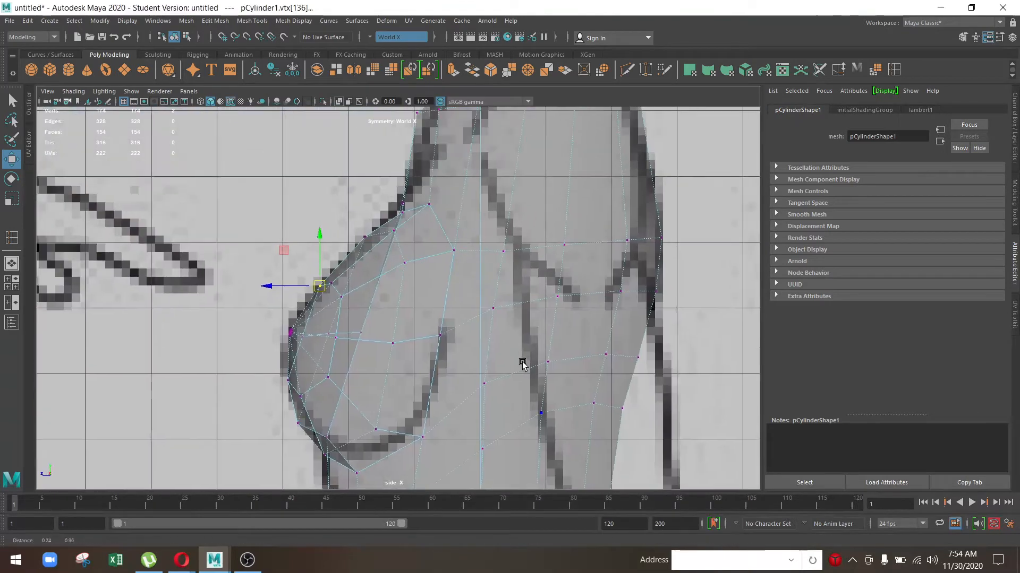
{"action": "middle_click_drag", "start_coordinate": [369, 289], "coordinate": [401, 341], "text": "alt"}
{"action": "scroll", "coordinate": [412, 249], "scroll_direction": "up", "scroll_amount": 1}
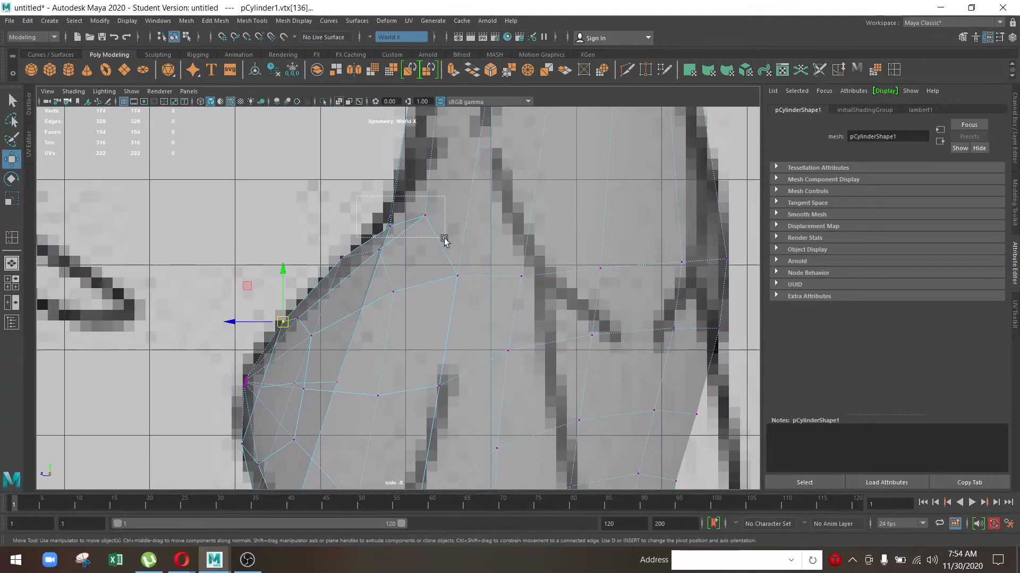
{"action": "left_click_drag", "start_coordinate": [406, 175], "coordinate": [414, 148]}
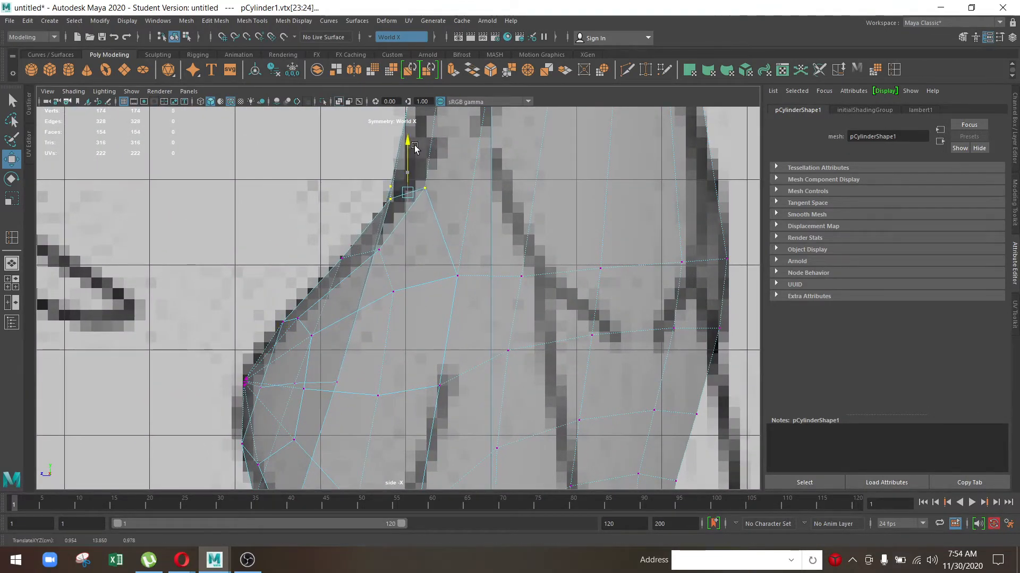
{"action": "left_click", "coordinate": [457, 276]}
{"action": "left_click_drag", "start_coordinate": [456, 225], "coordinate": [456, 202]}
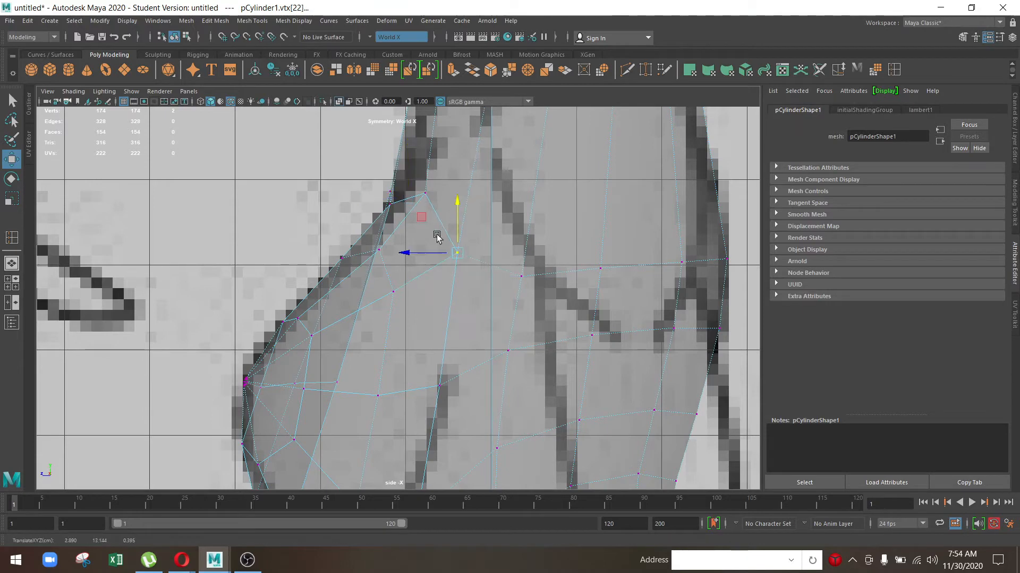
Step: Lower the vertices of the loop just below the breast's upper edge slightly in the side view
{"action": "left_click_drag", "start_coordinate": [400, 239], "coordinate": [394, 240]}
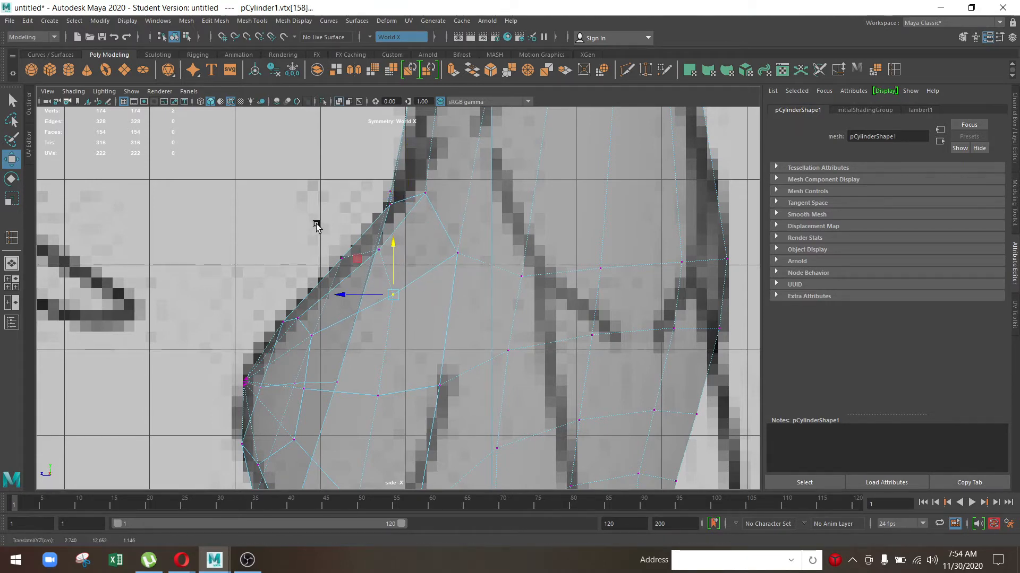
{"action": "left_click_drag", "start_coordinate": [316, 224], "coordinate": [380, 266]}
{"action": "left_click_drag", "start_coordinate": [365, 213], "coordinate": [359, 211]}
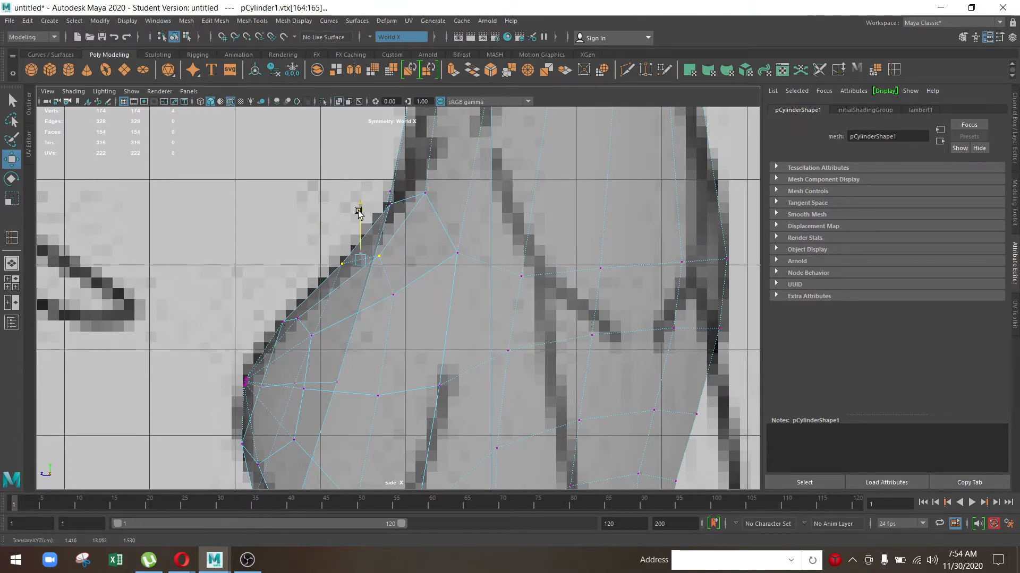
Step: Select the inner edge loop around the breast tips in the perspective view and scale it wider along X
{"action": "right_click_drag", "start_coordinate": [374, 225], "coordinate": [313, 258], "text": "alt"}
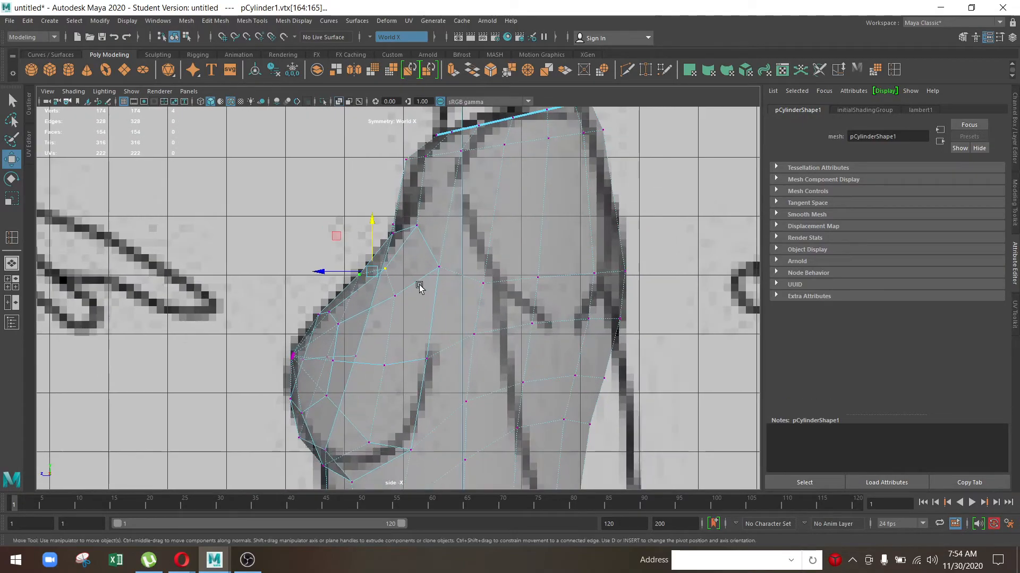
{"action": "key", "text": "space"}
{"action": "key", "text": "space"}
{"action": "left_click_drag", "start_coordinate": [617, 228], "coordinate": [499, 272], "text": "alt"}
{"action": "scroll", "coordinate": [499, 272], "scroll_direction": "up", "scroll_amount": 3}
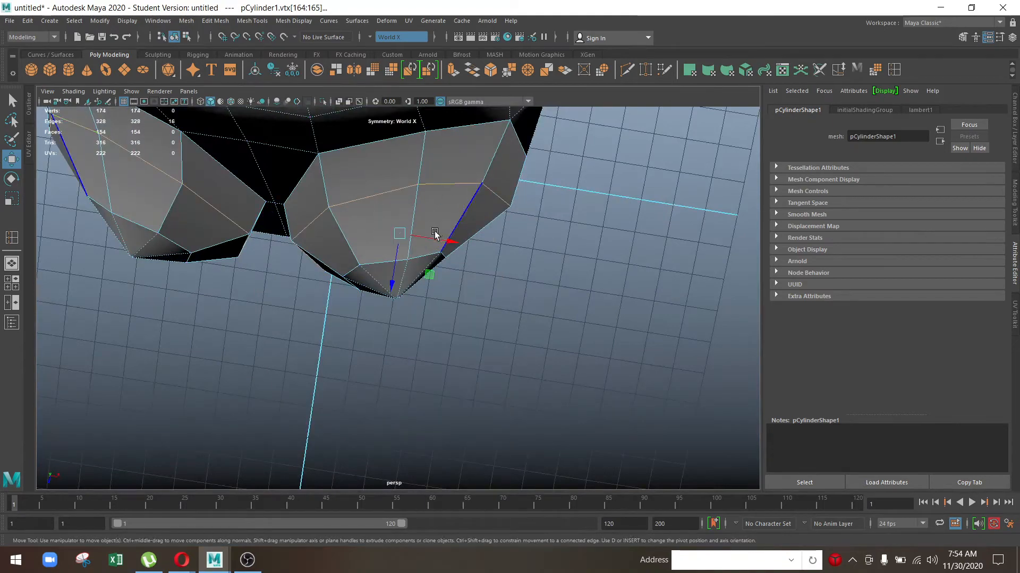
{"action": "left_click", "coordinate": [435, 266]}
{"action": "key", "text": "r"}
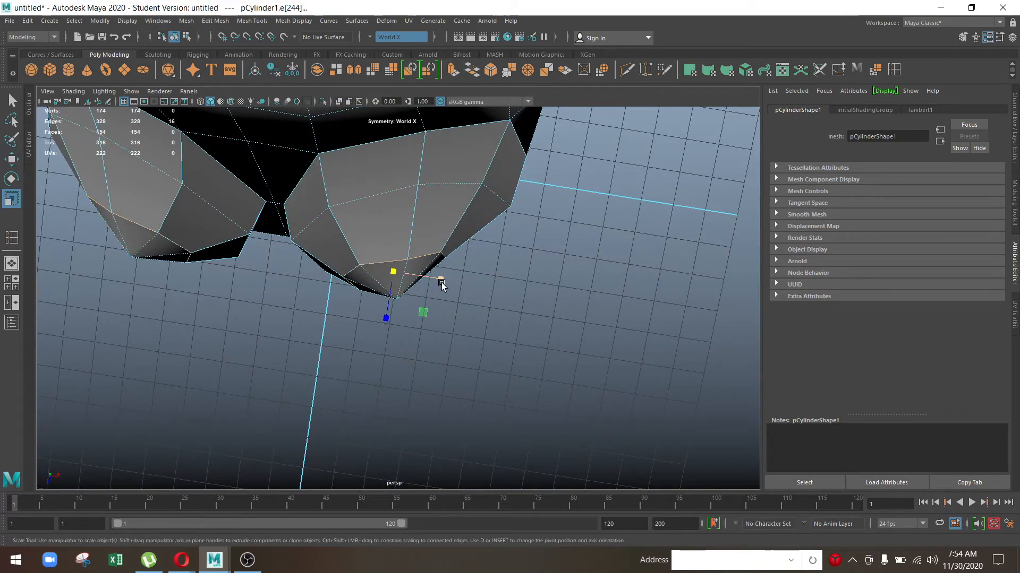
{"action": "left_click_drag", "start_coordinate": [441, 282], "coordinate": [456, 286]}
Step: Return to object mode, apply Soften/Harden Edges to all edges of the torso mesh, and clear the selection
{"action": "scroll", "coordinate": [508, 308], "scroll_direction": "down", "scroll_amount": 4}
{"action": "left_click_drag", "start_coordinate": [508, 307], "coordinate": [304, 181], "text": "alt"}
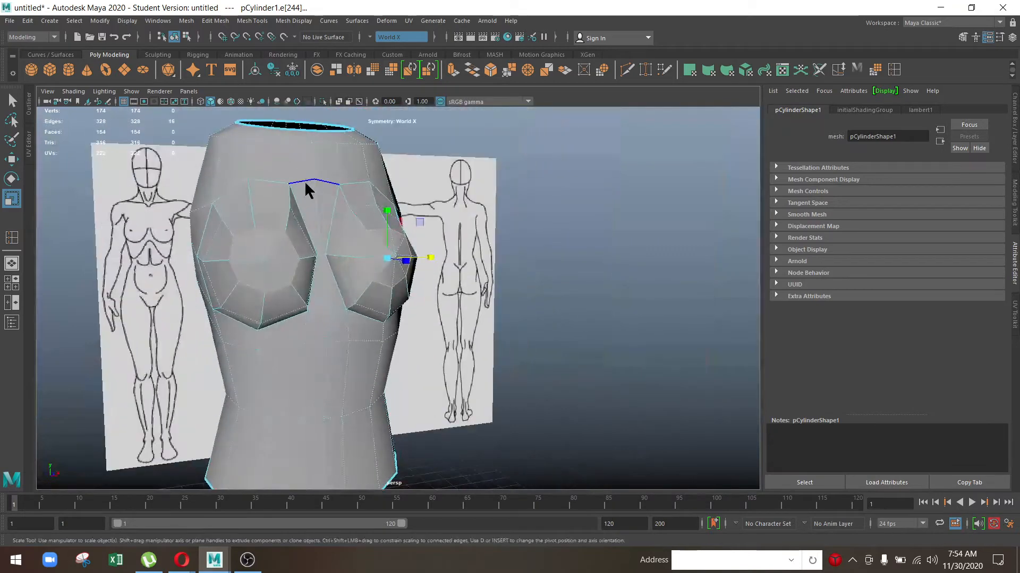
{"action": "right_click_drag", "start_coordinate": [306, 189], "coordinate": [409, 219]}
{"action": "key", "text": "w"}
{"action": "scroll", "coordinate": [531, 312], "scroll_direction": "down", "scroll_amount": 2}
{"action": "left_click_drag", "start_coordinate": [532, 312], "coordinate": [398, 306], "text": "alt"}
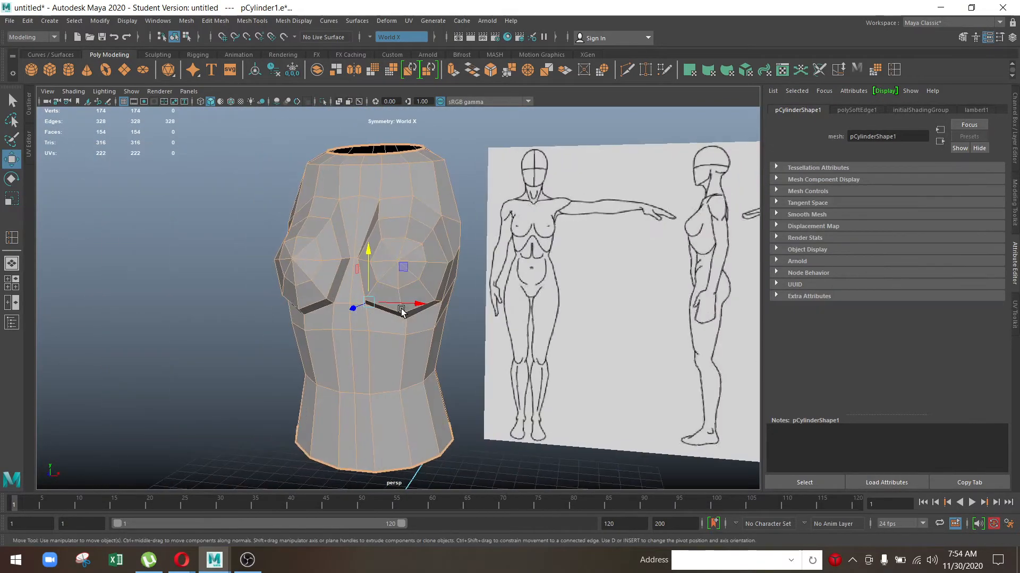
{"action": "left_click", "coordinate": [541, 325]}
Step: Soften all edges of the torso mesh for smooth shading, and deselect it
{"action": "scroll", "coordinate": [474, 330], "scroll_direction": "down", "scroll_amount": 3}
{"action": "left_click_drag", "start_coordinate": [474, 331], "coordinate": [412, 246], "text": "alt"}
{"action": "left_click", "coordinate": [412, 246]}
{"action": "right_click_drag", "start_coordinate": [403, 218], "coordinate": [450, 241], "text": "shift"}
{"action": "right_click_drag", "start_coordinate": [506, 226], "coordinate": [507, 223], "text": "shift"}
{"action": "left_click", "coordinate": [507, 224]}
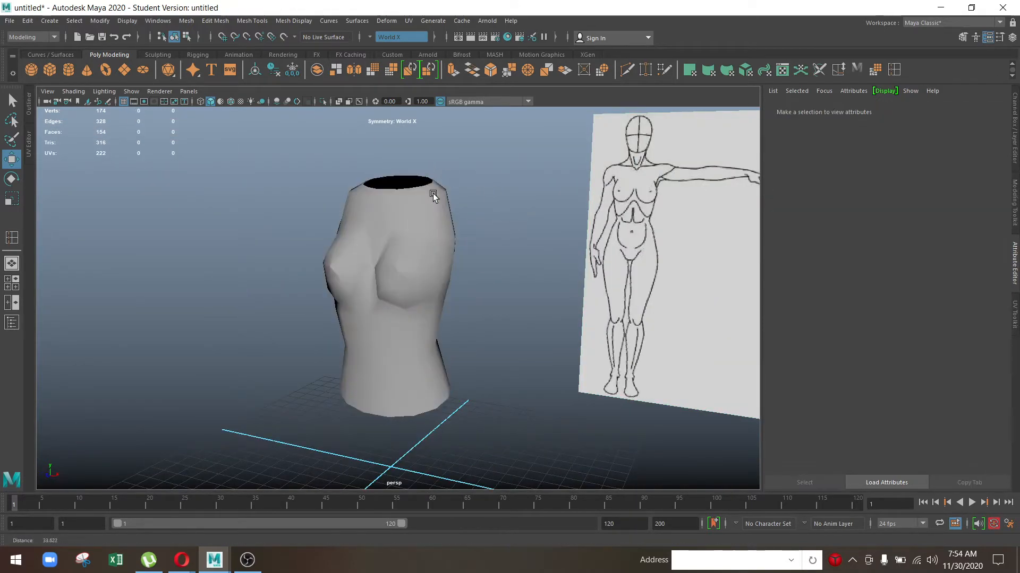
Step: Cut the small polygon at the breast tip across its middle, horizontally and vertically, with the Multi-Cut tool
{"action": "left_click_drag", "start_coordinate": [434, 194], "coordinate": [375, 329], "text": "alt"}
{"action": "left_click", "coordinate": [376, 328]}
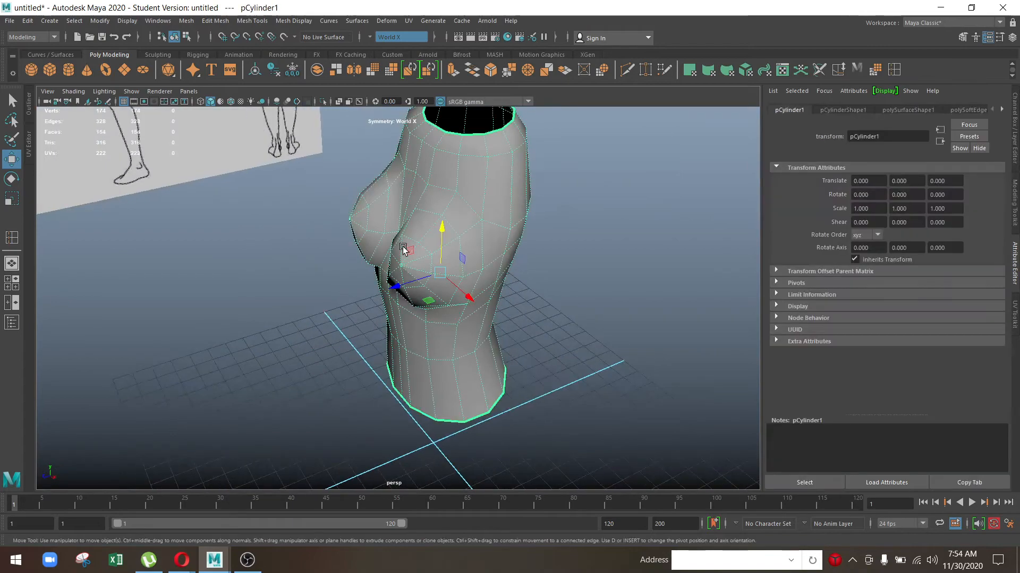
{"action": "scroll", "coordinate": [425, 300], "scroll_direction": "up", "scroll_amount": 5}
{"action": "scroll", "coordinate": [425, 300], "scroll_direction": "up", "scroll_amount": 4}
{"action": "left_click_drag", "start_coordinate": [426, 300], "coordinate": [409, 365], "text": "alt"}
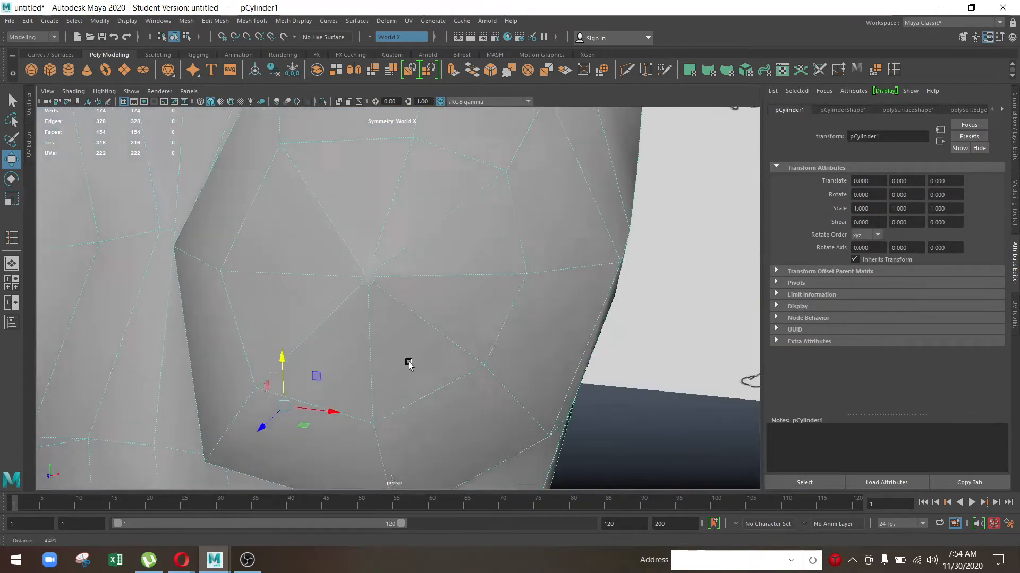
{"action": "scroll", "coordinate": [416, 377], "scroll_direction": "up", "scroll_amount": 4}
{"action": "middle_click_drag", "start_coordinate": [399, 319], "coordinate": [531, 271], "text": "alt"}
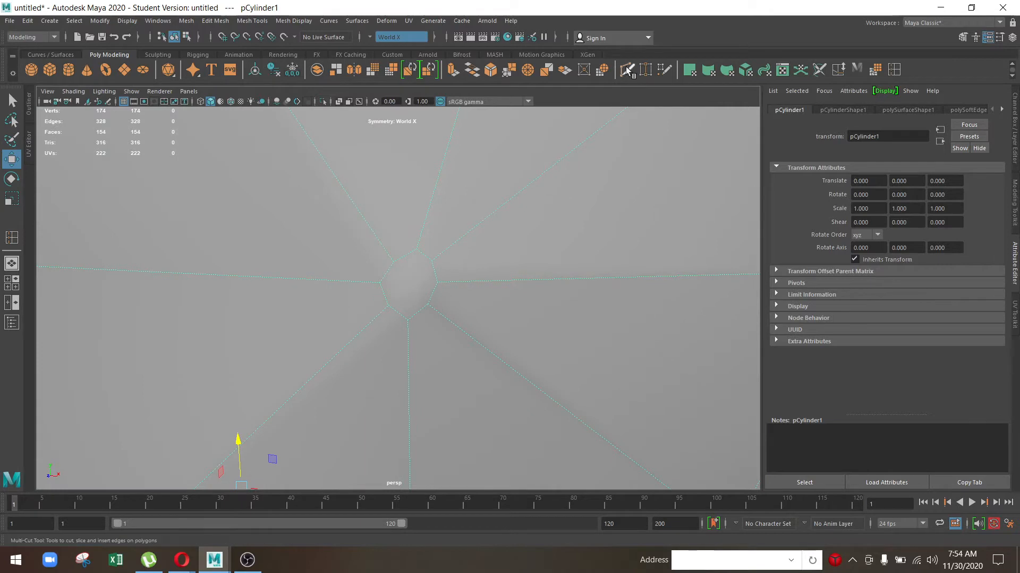
{"action": "left_click", "coordinate": [626, 70]}
{"action": "left_click", "coordinate": [380, 283]}
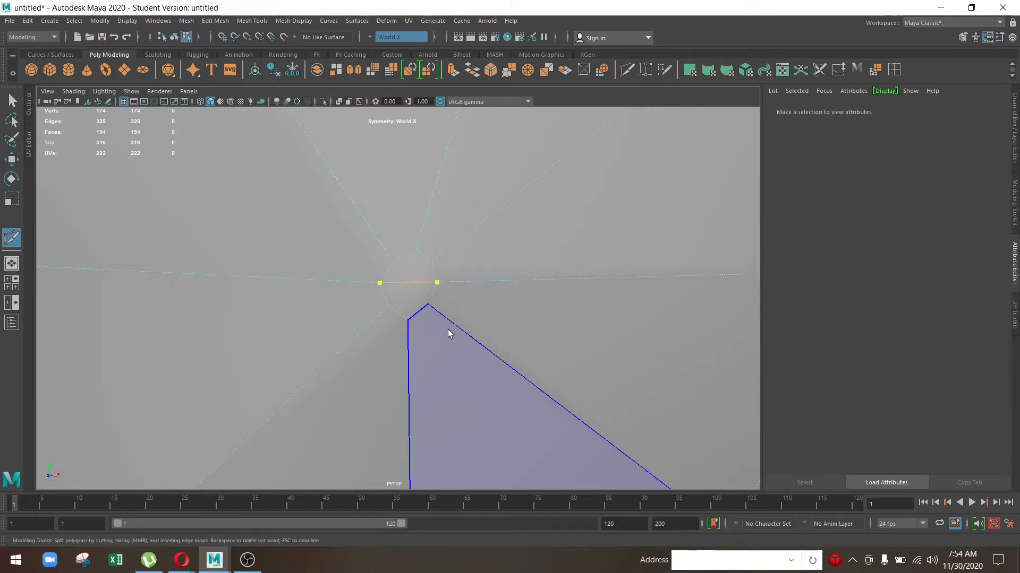
{"action": "key", "text": "Return"}
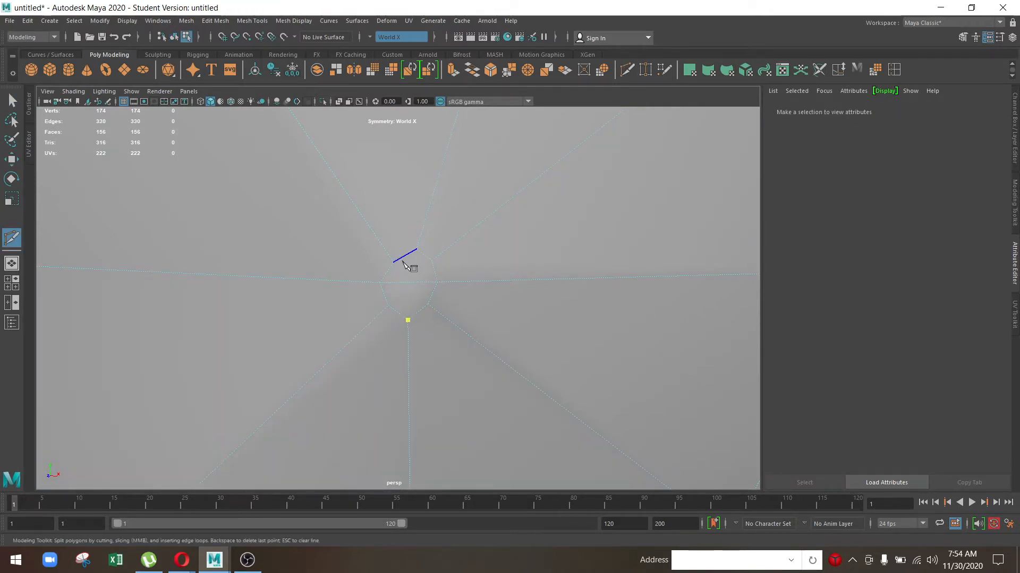
{"action": "key", "text": "Return"}
{"action": "key", "text": "w"}
Step: Insert an edge loop around the breasts between the loop surrounding the tip and the next outer loop
{"action": "scroll", "coordinate": [528, 239], "scroll_direction": "down", "scroll_amount": 3}
{"action": "left_click_drag", "start_coordinate": [528, 239], "coordinate": [352, 244], "text": "alt"}
{"action": "right_click_drag", "start_coordinate": [419, 206], "coordinate": [348, 205]}
{"action": "scroll", "coordinate": [414, 348], "scroll_direction": "up", "scroll_amount": 3}
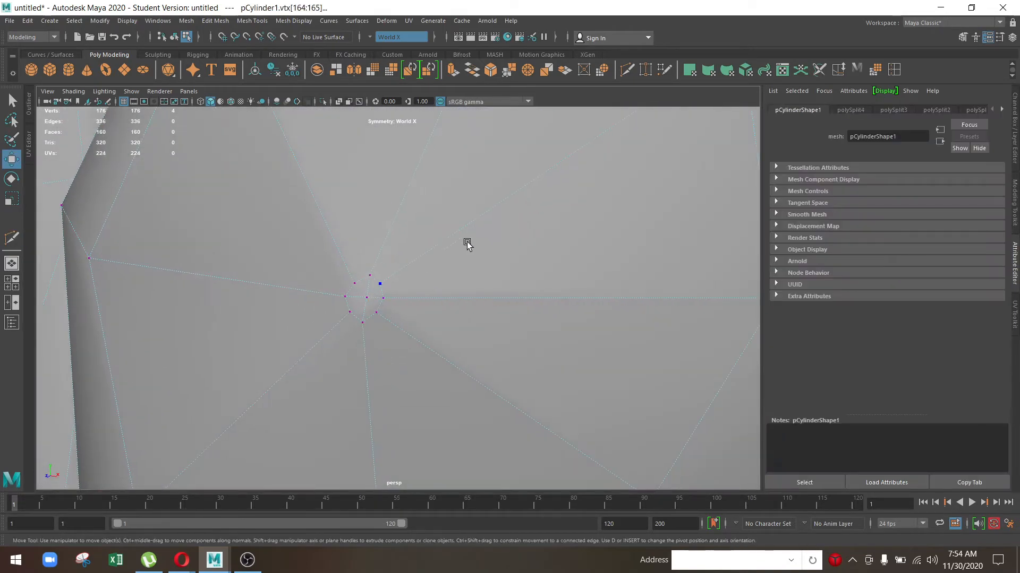
{"action": "scroll", "coordinate": [468, 244], "scroll_direction": "down", "scroll_amount": 5}
{"action": "left_click_drag", "start_coordinate": [462, 268], "coordinate": [473, 255], "text": "alt"}
{"action": "right_click_drag", "start_coordinate": [473, 255], "coordinate": [473, 194]}
{"action": "left_click", "coordinate": [460, 211]}
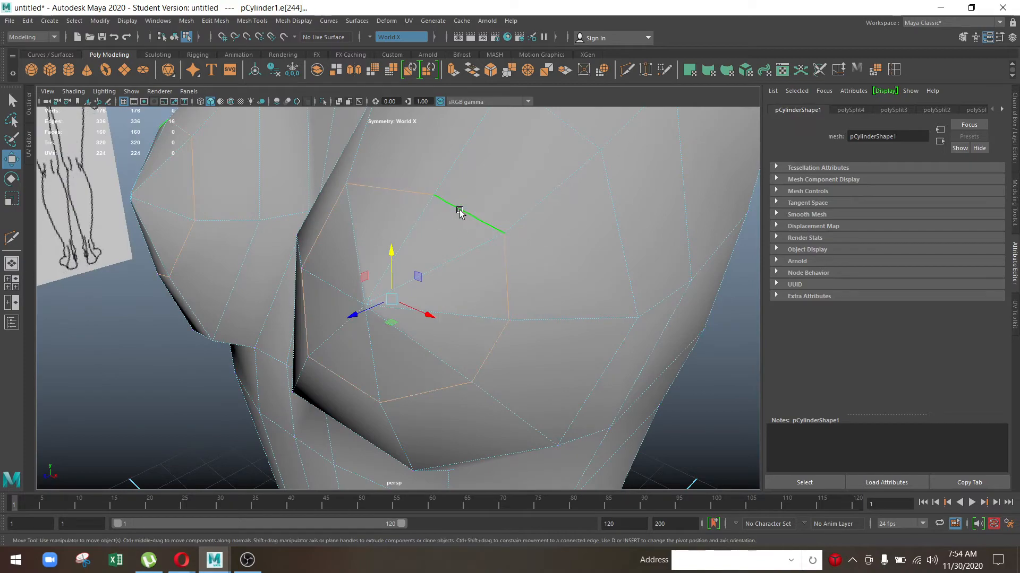
{"action": "left_click_drag", "start_coordinate": [459, 212], "coordinate": [348, 286], "text": "alt"}
{"action": "scroll", "coordinate": [348, 286], "scroll_direction": "up", "scroll_amount": 3}
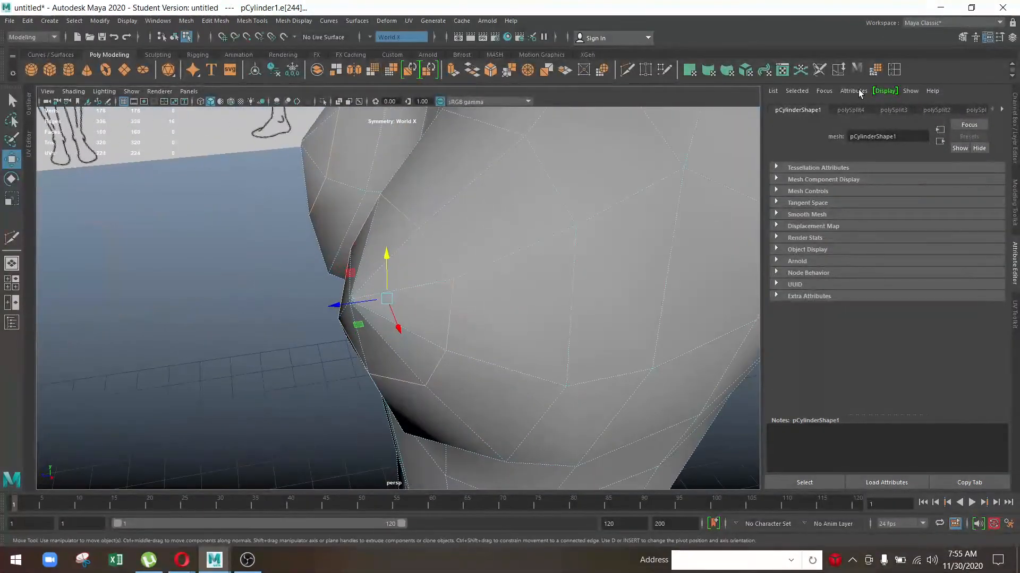
{"action": "left_click", "coordinate": [897, 72]}
{"action": "left_click_drag", "start_coordinate": [471, 186], "coordinate": [491, 174]}
Step: Slide the edge loops around the breasts with the Slide Edge tool to even out their spacing
{"action": "key", "text": "w"}
{"action": "left_click", "coordinate": [560, 178]}
{"action": "double_click", "coordinate": [560, 181]}
{"action": "scroll", "coordinate": [564, 179], "scroll_direction": "down", "scroll_amount": 3}
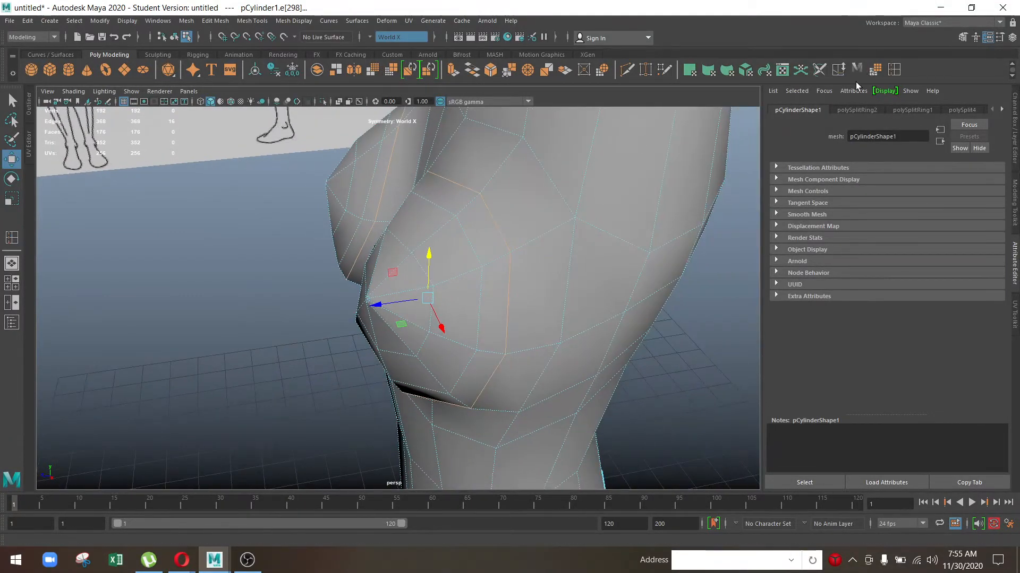
{"action": "left_click", "coordinate": [838, 70]}
{"action": "middle_click_drag", "start_coordinate": [284, 259], "coordinate": [319, 267]}
{"action": "left_click_drag", "start_coordinate": [319, 267], "coordinate": [339, 270], "text": "alt"}
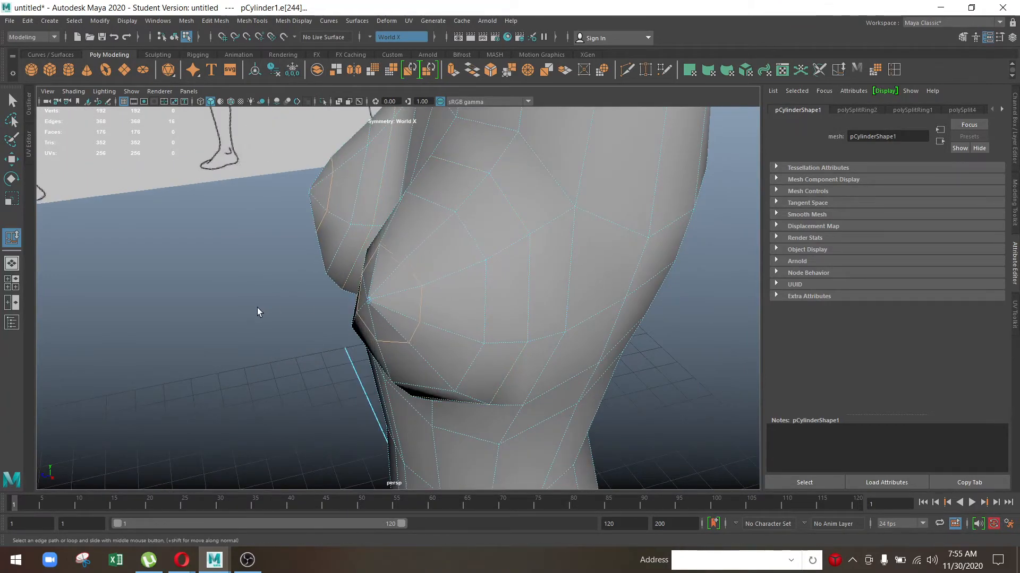
{"action": "double_click", "coordinate": [471, 236]}
{"action": "left_click_drag", "start_coordinate": [376, 259], "coordinate": [448, 298], "text": "alt"}
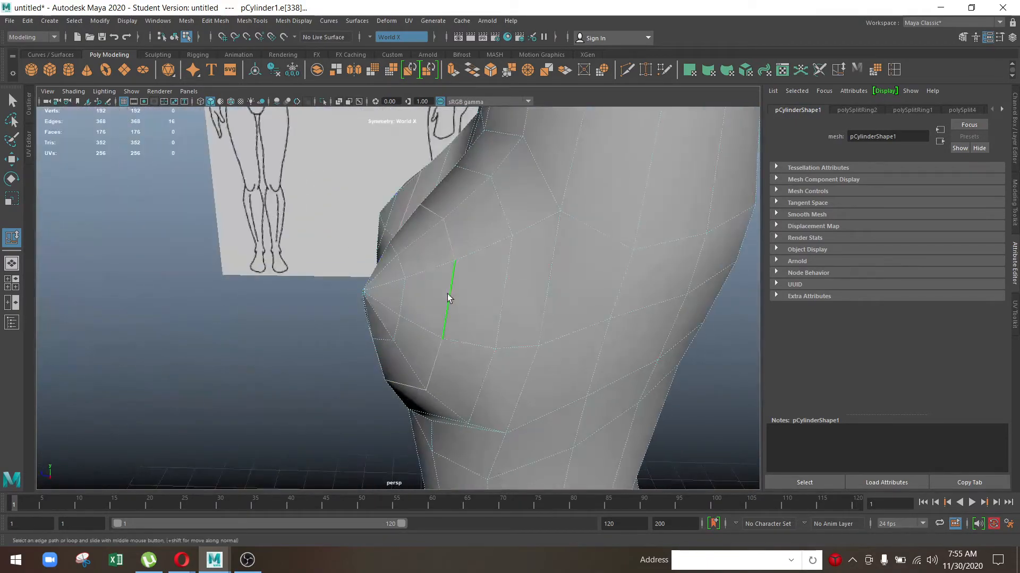
Step: Shift the innermost and middle breast edge loops forward in the side view to follow the reference profile
{"action": "key", "text": "space"}
{"action": "key", "text": "space"}
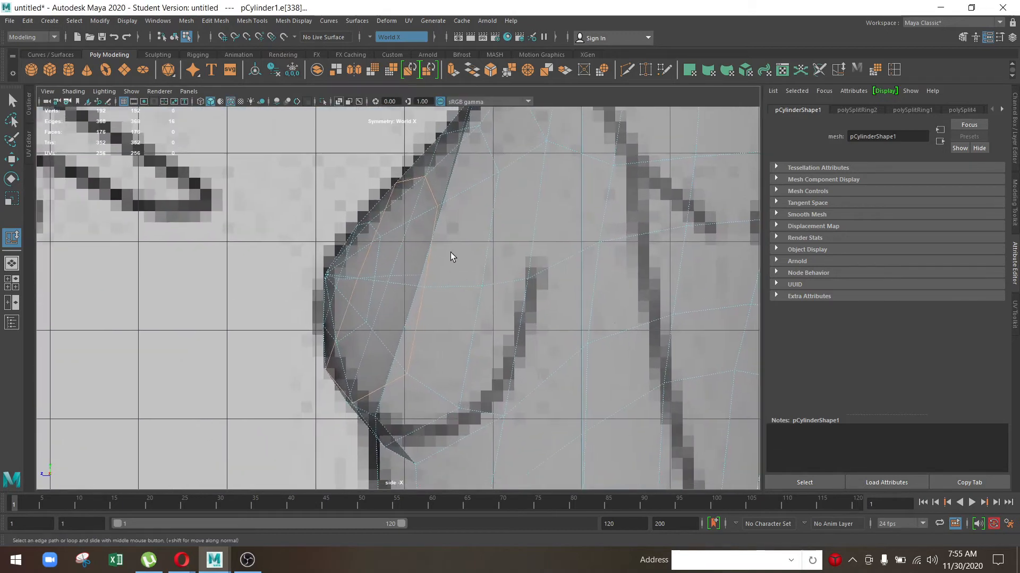
{"action": "scroll", "coordinate": [450, 254], "scroll_direction": "up", "scroll_amount": 2}
{"action": "key", "text": "w"}
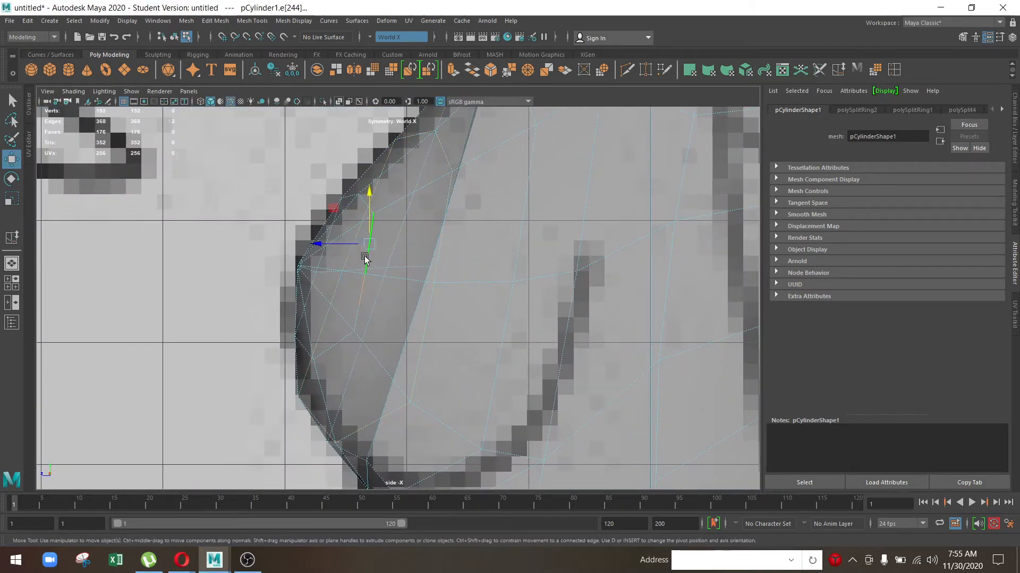
{"action": "left_click_drag", "start_coordinate": [281, 277], "coordinate": [270, 278]}
{"action": "double_click", "coordinate": [434, 232]}
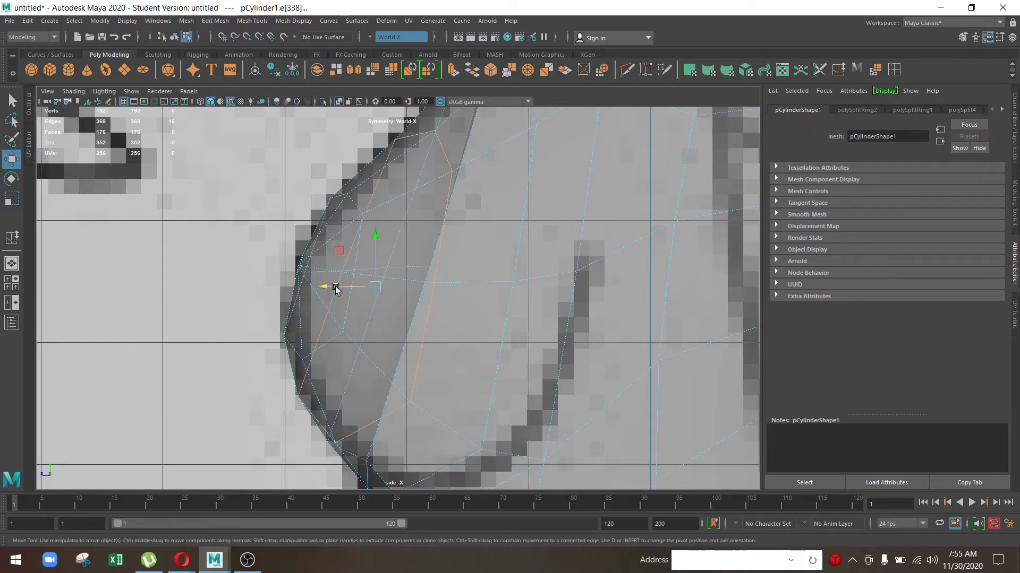
{"action": "left_click_drag", "start_coordinate": [335, 287], "coordinate": [329, 287]}
{"action": "scroll", "coordinate": [365, 352], "scroll_direction": "up", "scroll_amount": 1}
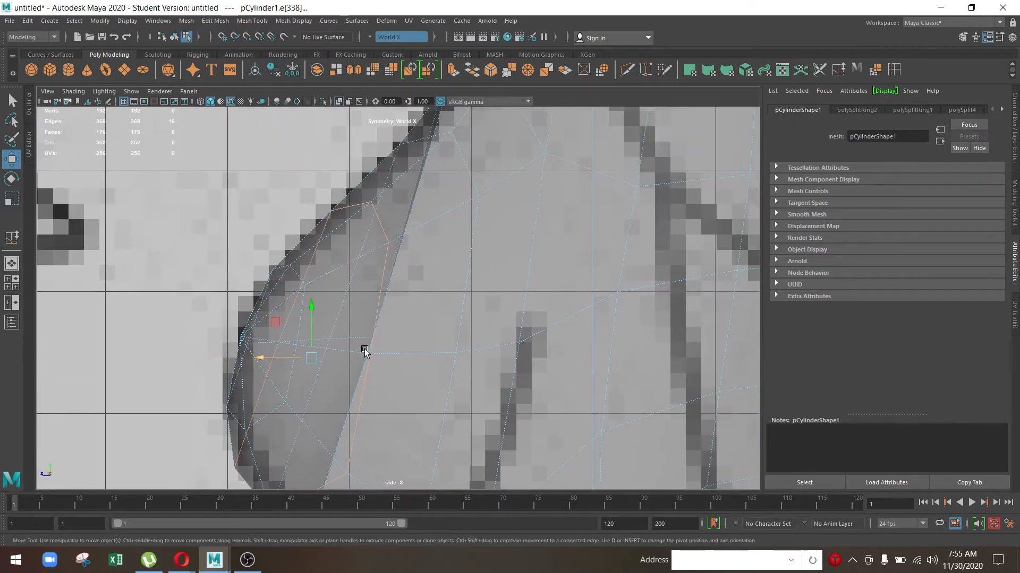
Step: Select the outer edge loop around the breasts and adjust its depth slightly in the side view
{"action": "double_click", "coordinate": [462, 250]}
{"action": "scroll", "coordinate": [503, 268], "scroll_direction": "down", "scroll_amount": 3}
{"action": "left_click_drag", "start_coordinate": [332, 331], "coordinate": [334, 333]}
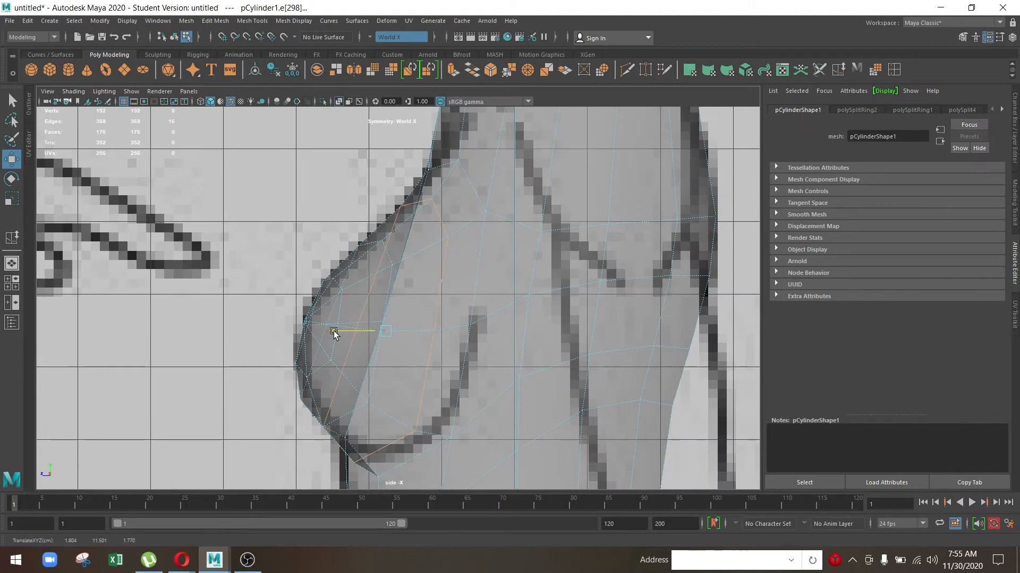
{"action": "scroll", "coordinate": [361, 326], "scroll_direction": "down", "scroll_amount": 2}
{"action": "scroll", "coordinate": [389, 344], "scroll_direction": "up", "scroll_amount": 3}
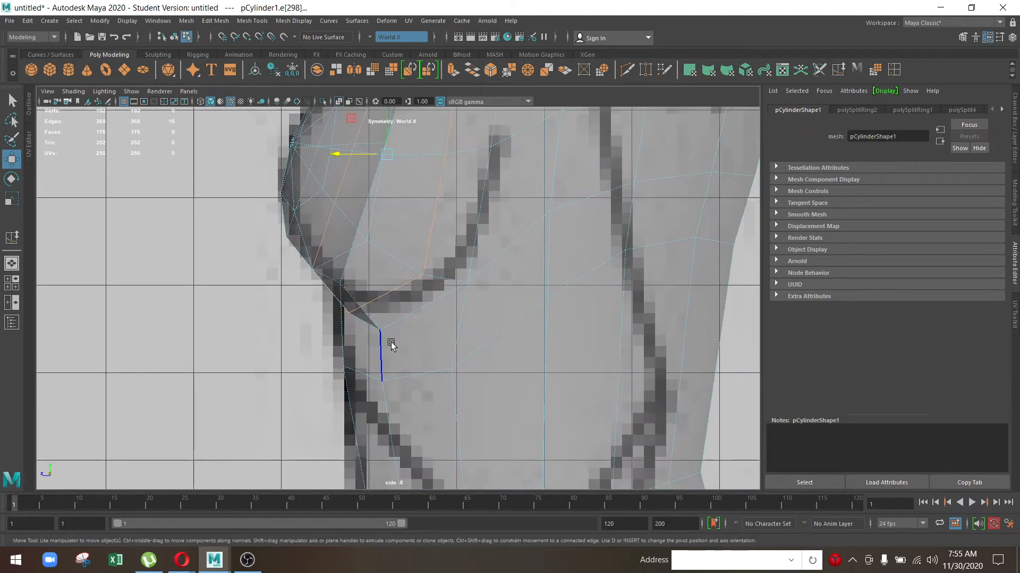
{"action": "key", "text": "space"}
{"action": "key", "text": "space"}
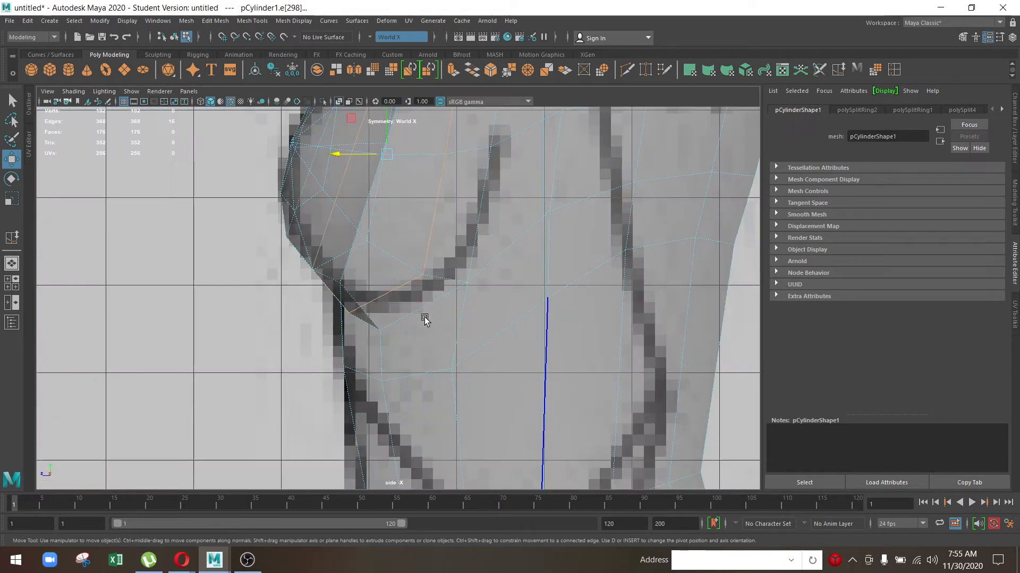
Step: Raise the vertices along the breast's underside and lower outer edge in the side view to match the reference crease
{"action": "right_click_drag", "start_coordinate": [451, 266], "coordinate": [401, 267]}
{"action": "scroll", "coordinate": [427, 378], "scroll_direction": "up", "scroll_amount": 2}
{"action": "left_click_drag", "start_coordinate": [417, 352], "coordinate": [335, 324]}
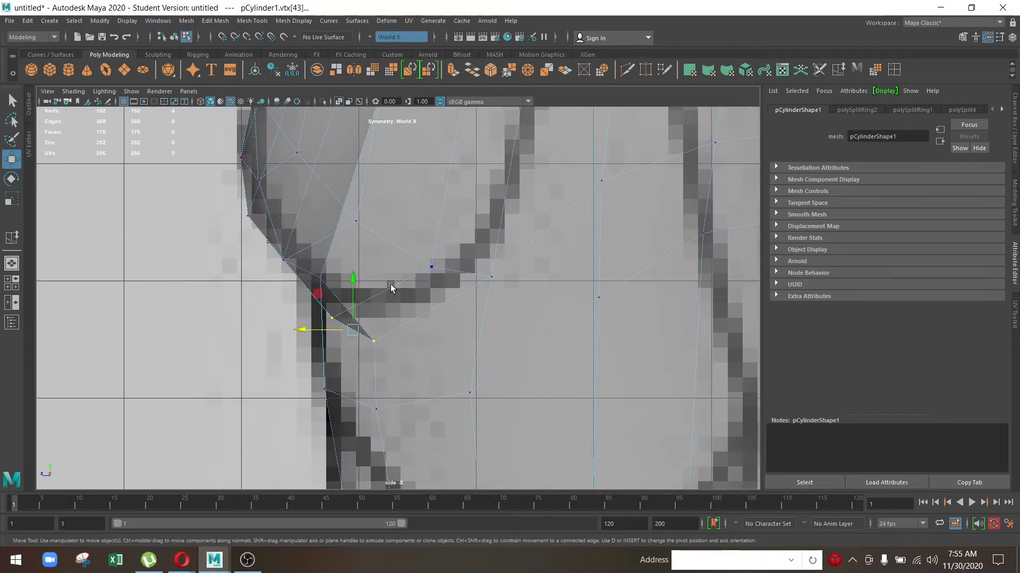
{"action": "left_click_drag", "start_coordinate": [352, 279], "coordinate": [355, 261]}
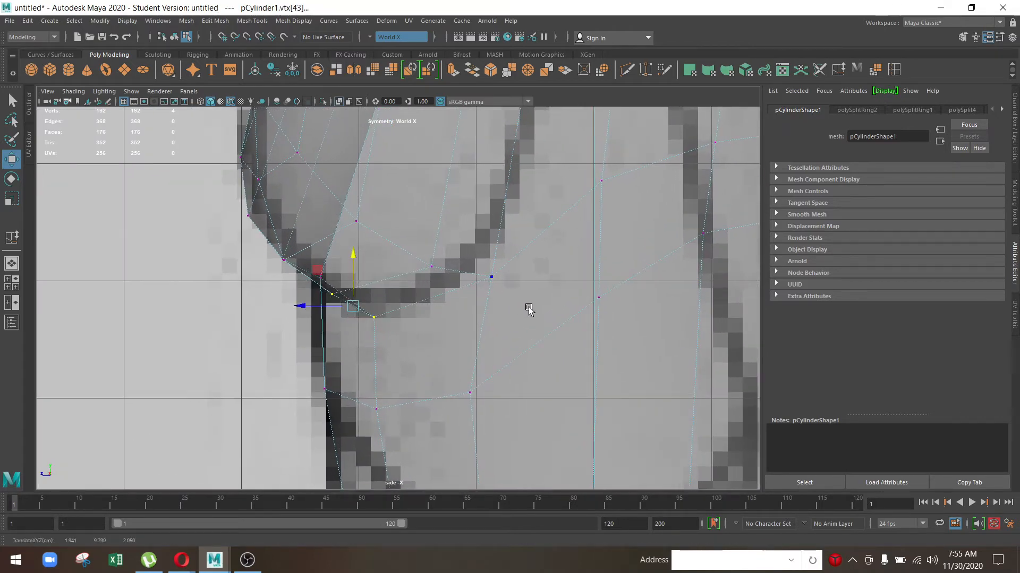
{"action": "left_click_drag", "start_coordinate": [529, 308], "coordinate": [464, 206]}
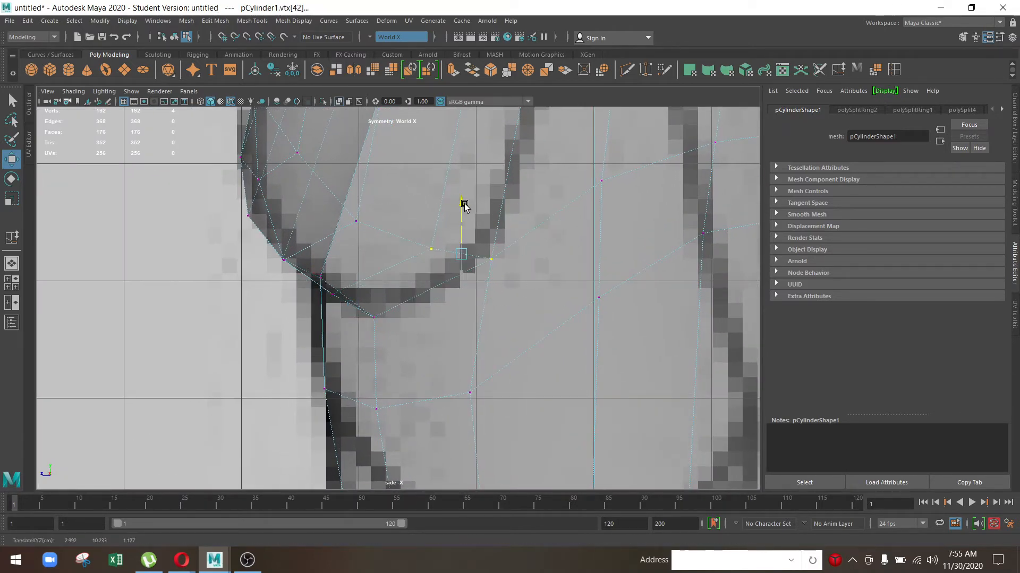
{"action": "left_click_drag", "start_coordinate": [420, 332], "coordinate": [370, 314]}
{"action": "left_click_drag", "start_coordinate": [373, 274], "coordinate": [372, 261]}
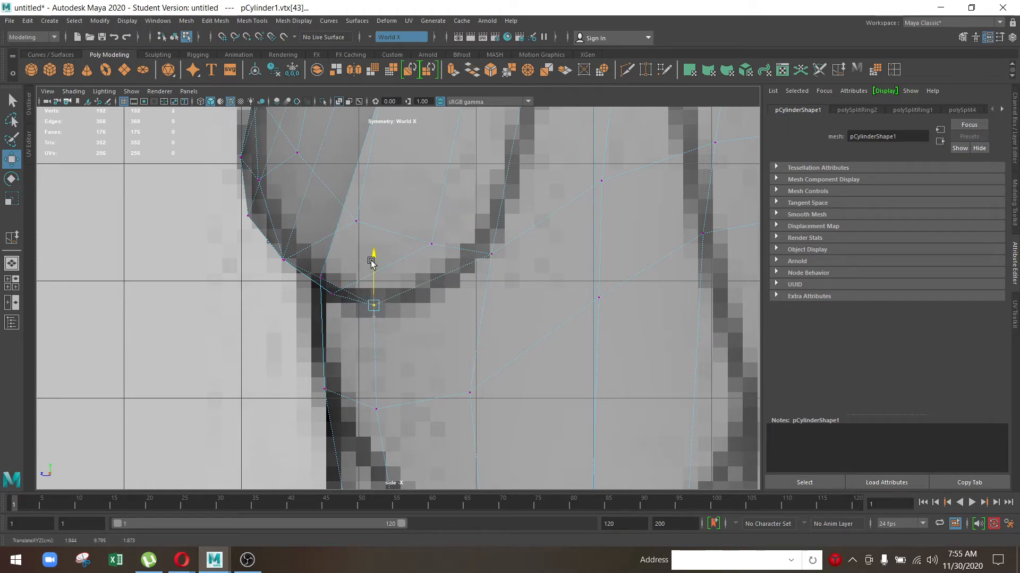
Step: Shift the front vertices of the loop below the torso's top opening slightly backward in the side view
{"action": "left_click_drag", "start_coordinate": [312, 247], "coordinate": [319, 418], "text": "alt"}
{"action": "mouse_move", "coordinate": [376, 268]}
{"action": "middle_mouse_down", "text": "alt"}
{"action": "mouse_move", "coordinate": [314, 421]}
{"action": "mouse_move", "coordinate": [317, 352]}
{"action": "middle_mouse_up", "text": "alt"}
{"action": "key", "text": "space"}
{"action": "key", "text": "space"}
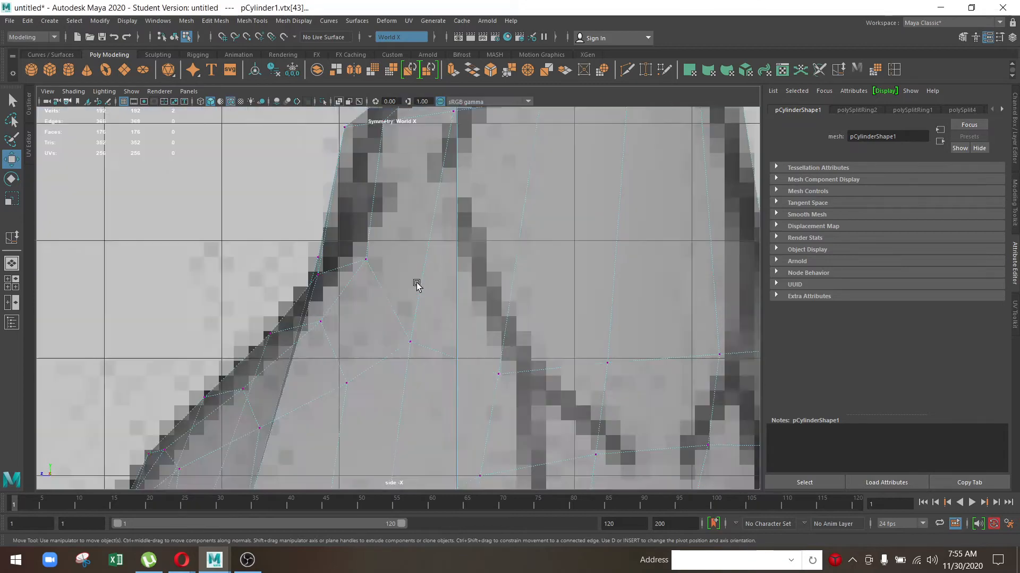
{"action": "middle_click_drag", "start_coordinate": [457, 139], "coordinate": [438, 354], "text": "alt"}
{"action": "left_click_drag", "start_coordinate": [305, 341], "coordinate": [309, 340]}
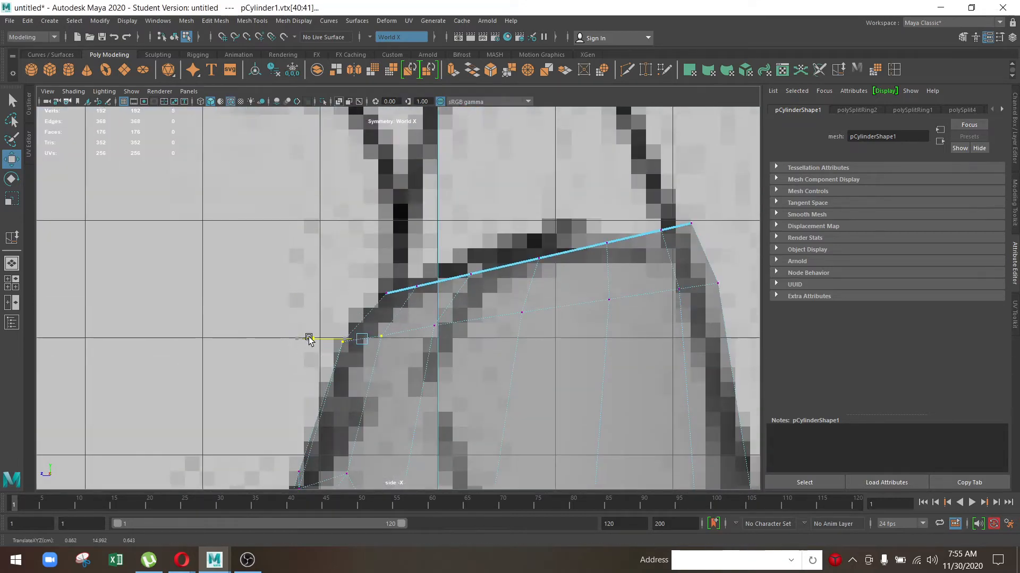
{"action": "key", "text": "space"}
{"action": "key", "text": "space"}
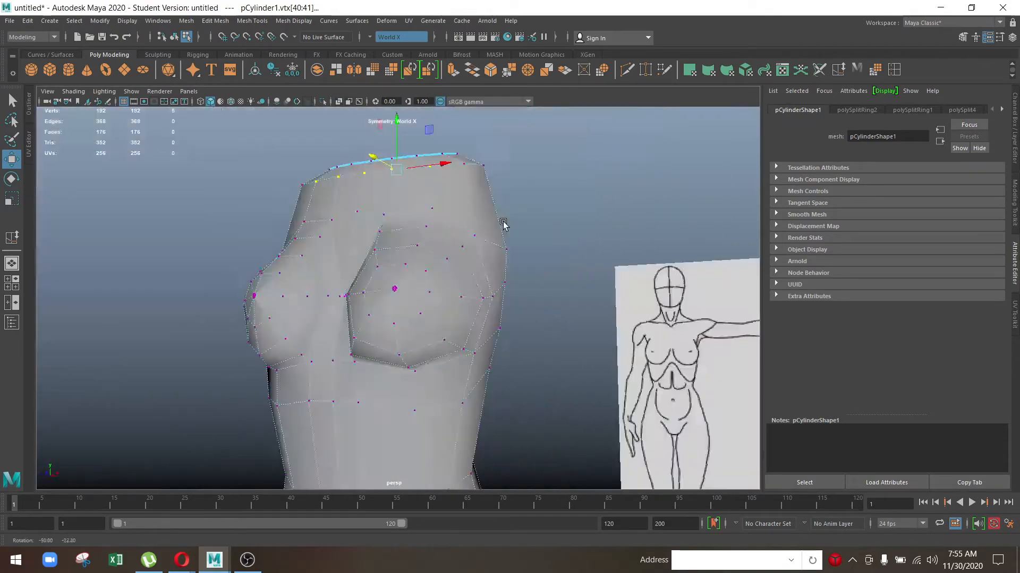
Step: Reposition the vertices on the outer side of the breast in the perspective view to round its contour
{"action": "left_click_drag", "start_coordinate": [503, 223], "coordinate": [382, 239], "text": "alt"}
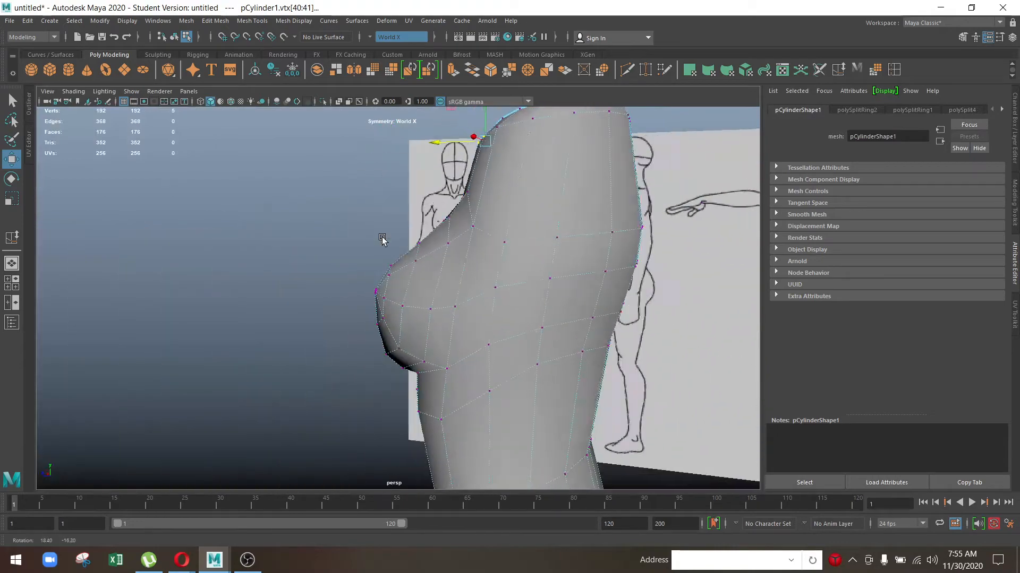
{"action": "right_click_drag", "start_coordinate": [383, 239], "coordinate": [450, 378], "text": "alt"}
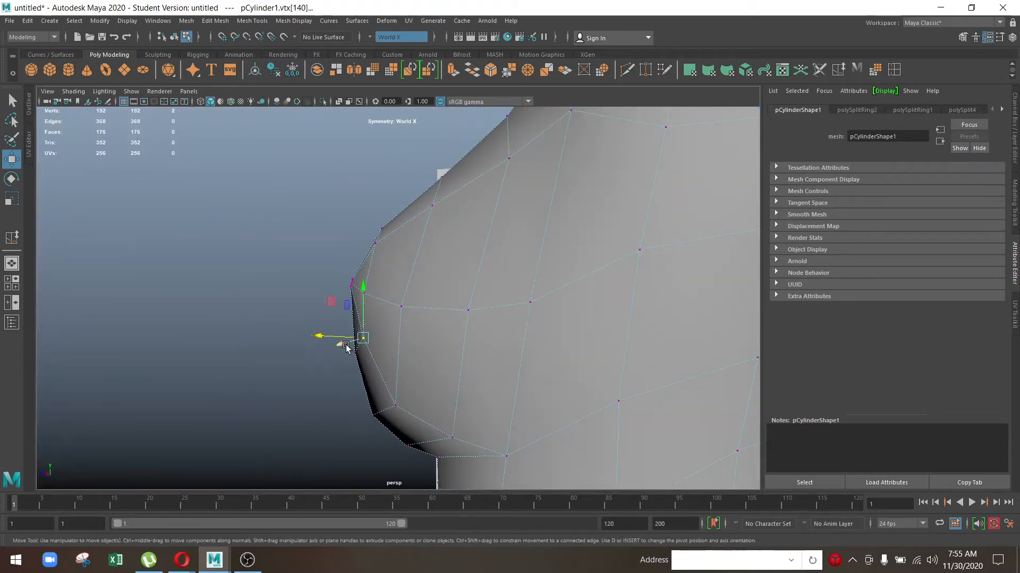
{"action": "left_click", "coordinate": [367, 290]}
{"action": "left_click_drag", "start_coordinate": [368, 291], "coordinate": [496, 242], "text": "alt"}
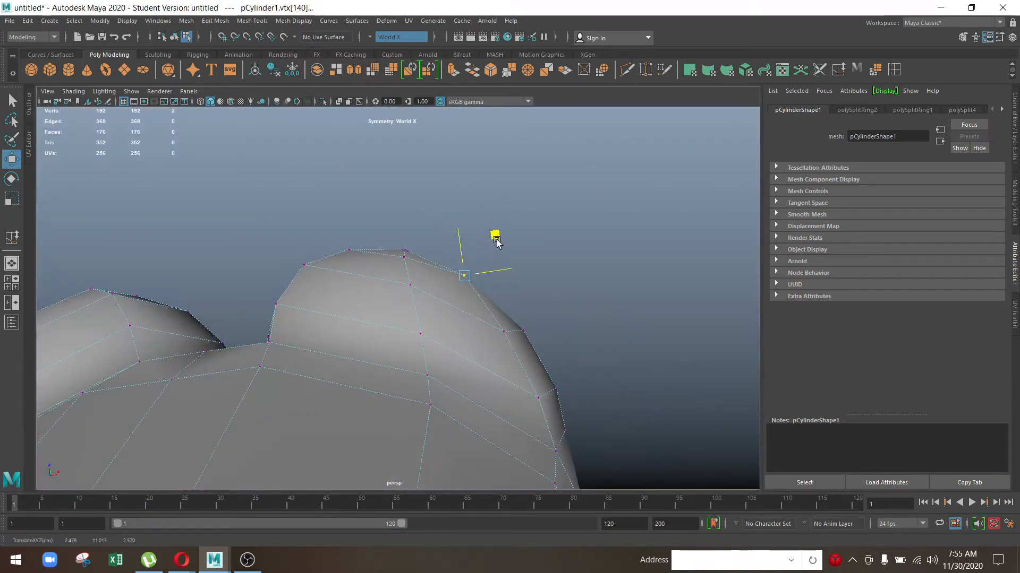
{"action": "left_click", "coordinate": [505, 340]}
{"action": "left_click_drag", "start_coordinate": [534, 292], "coordinate": [435, 233]}
{"action": "left_click_drag", "start_coordinate": [435, 234], "coordinate": [436, 252], "text": "alt"}
Step: Enable soft selection with a falloff radius of 2.2 and move the breast tip vertices outward along X
{"action": "key", "text": "b"}
{"action": "left_click_drag", "start_coordinate": [319, 298], "coordinate": [464, 323]}
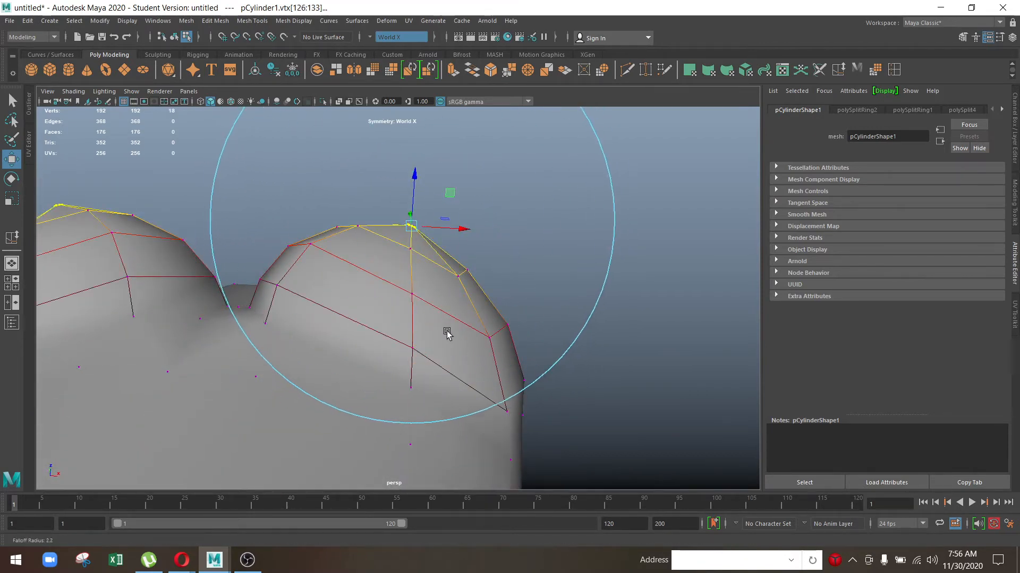
{"action": "left_click_drag", "start_coordinate": [458, 235], "coordinate": [482, 239]}
Step: Turn off soft selection and push the vertex on the breast's outer side forward
{"action": "left_click", "coordinate": [499, 359]}
{"action": "key", "text": "b"}
{"action": "left_click_drag", "start_coordinate": [498, 288], "coordinate": [499, 280]}
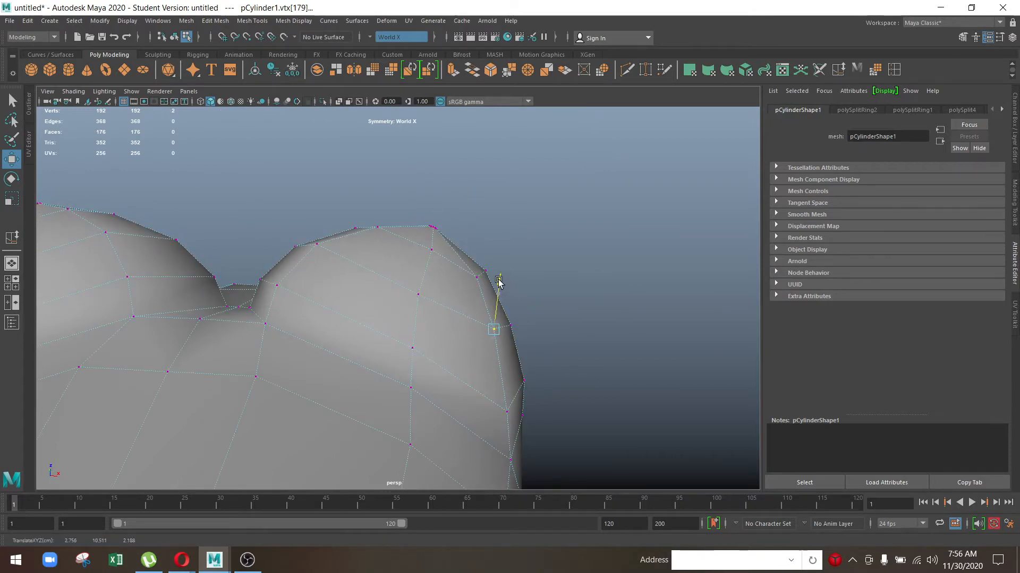
{"action": "left_click", "coordinate": [508, 411]}
Step: Select the ring of vertices at the breast tips and apply Average Vertices to them
{"action": "left_click_drag", "start_coordinate": [505, 367], "coordinate": [395, 345], "text": "alt"}
{"action": "right_click_drag", "start_coordinate": [396, 345], "coordinate": [492, 475], "text": "alt"}
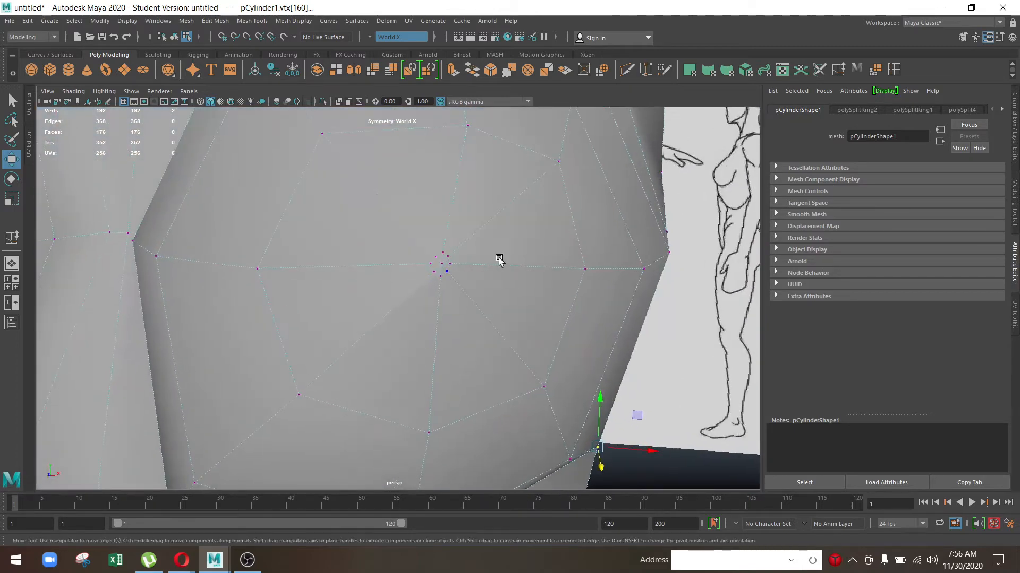
{"action": "right_click_drag", "start_coordinate": [504, 241], "coordinate": [414, 245]}
{"action": "left_click_drag", "start_coordinate": [459, 320], "coordinate": [398, 325], "text": "alt"}
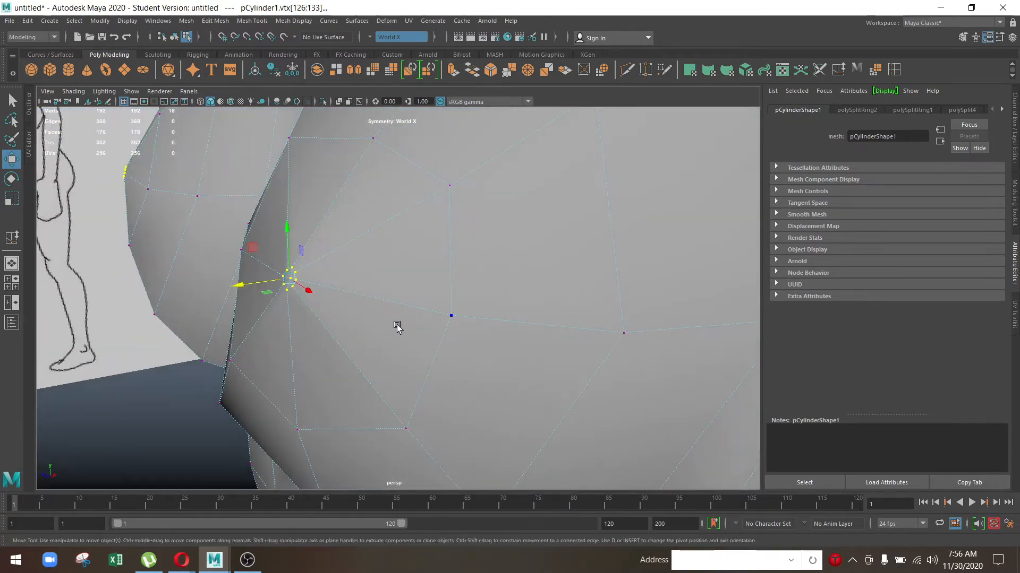
{"action": "right_click_drag", "start_coordinate": [365, 256], "coordinate": [398, 246], "text": "shift"}
{"action": "left_click_drag", "start_coordinate": [446, 282], "coordinate": [412, 300], "text": "alt"}
{"action": "scroll", "coordinate": [412, 300], "scroll_direction": "up", "scroll_amount": 2}
Step: Repeat Average Vertices on individual vertices around the breast tip to even out the small ring
{"action": "left_click", "coordinate": [402, 287]}
{"action": "key", "text": "g"}
{"action": "left_click", "coordinate": [334, 265]}
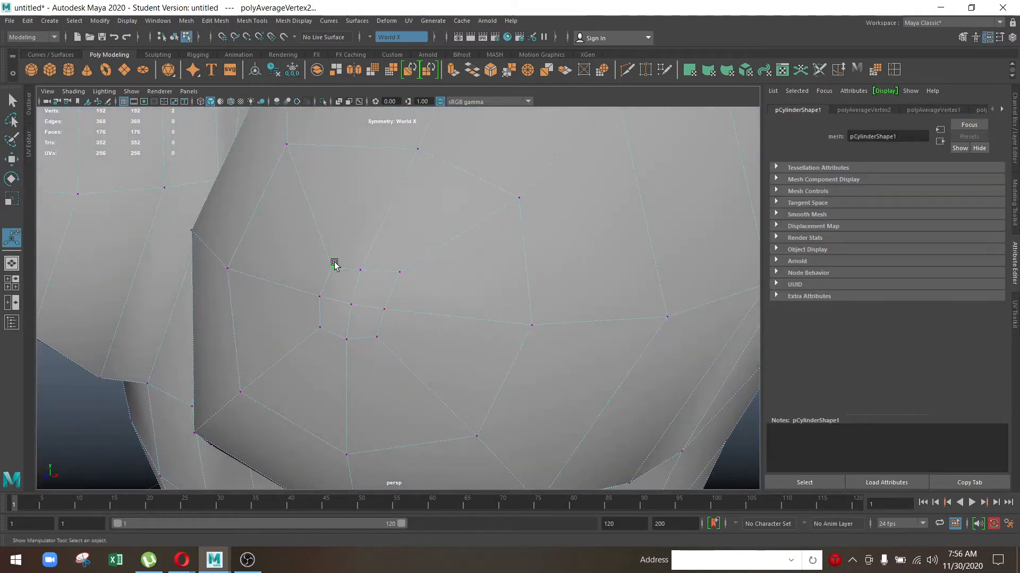
{"action": "key", "text": "g"}
{"action": "left_click", "coordinate": [320, 327]}
{"action": "key", "text": "g"}
{"action": "left_click", "coordinate": [377, 338]}
{"action": "key", "text": "g"}
{"action": "left_click", "coordinate": [347, 340]}
{"action": "key", "text": "g"}
{"action": "left_click", "coordinate": [320, 296]}
{"action": "key", "text": "g"}
{"action": "left_click", "coordinate": [368, 276]}
{"action": "key", "text": "g"}
{"action": "key", "text": "g"}
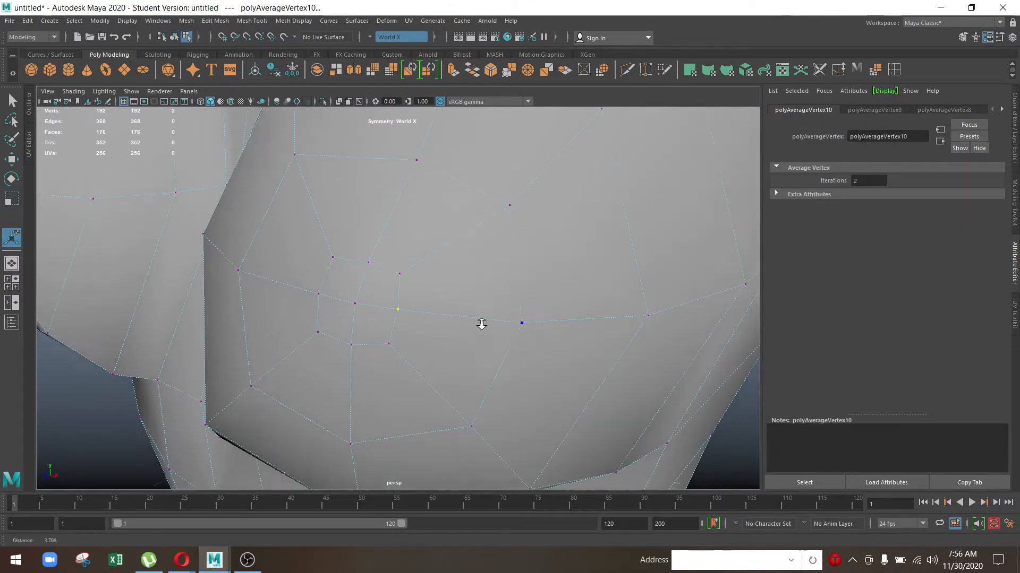
{"action": "mouse_move", "coordinate": [480, 321]}
{"action": "left_mouse_down", "text": "alt"}
{"action": "mouse_move", "coordinate": [321, 271]}
{"action": "mouse_move", "coordinate": [362, 296]}
{"action": "mouse_move", "coordinate": [453, 266]}
{"action": "mouse_move", "coordinate": [321, 349]}
{"action": "mouse_move", "coordinate": [437, 331]}
{"action": "left_mouse_up", "text": "alt"}
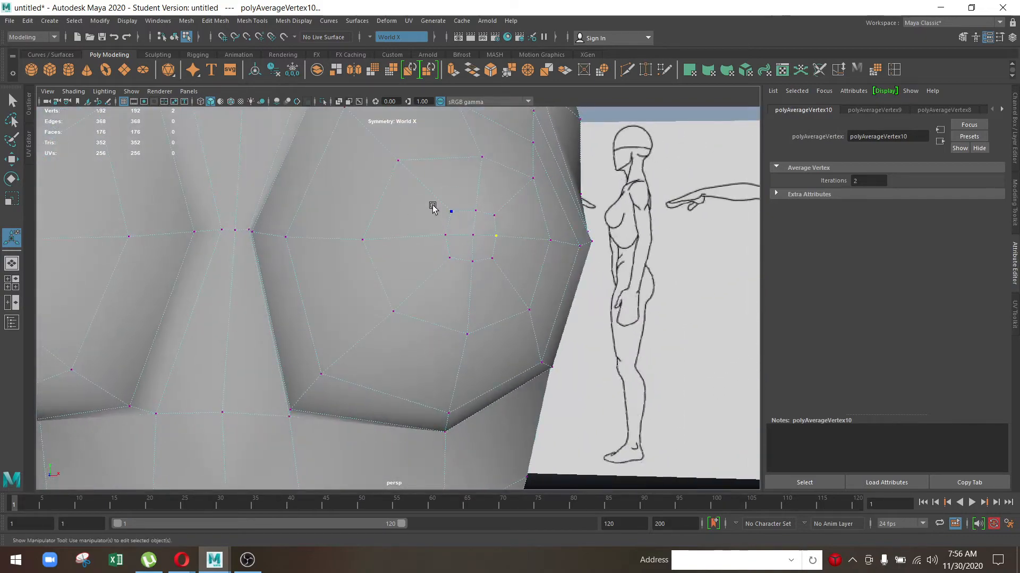
Step: Adjust the mirrored vertices at the lower inner corners of the breasts where they meet the torso
{"action": "left_click_drag", "start_coordinate": [432, 207], "coordinate": [476, 328], "text": "alt"}
{"action": "mouse_move", "coordinate": [375, 314]}
{"action": "left_mouse_down"}
{"action": "mouse_move", "coordinate": [344, 365]}
{"action": "mouse_move", "coordinate": [353, 357]}
{"action": "left_mouse_up"}
{"action": "left_click_drag", "start_coordinate": [310, 406], "coordinate": [334, 394], "text": "alt"}
{"action": "key", "text": "w"}
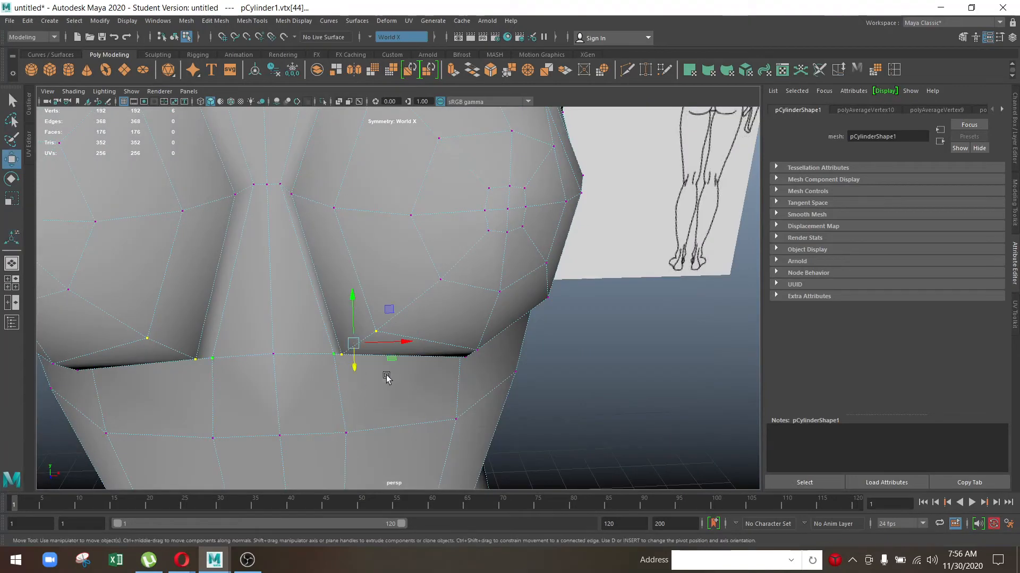
{"action": "left_click_drag", "start_coordinate": [387, 375], "coordinate": [388, 345], "text": "alt"}
{"action": "mouse_move", "coordinate": [357, 305]}
{"action": "left_mouse_down"}
{"action": "mouse_move", "coordinate": [356, 288]}
{"action": "mouse_move", "coordinate": [366, 339]}
{"action": "mouse_move", "coordinate": [439, 349]}
{"action": "mouse_move", "coordinate": [445, 318]}
{"action": "mouse_move", "coordinate": [319, 340]}
{"action": "mouse_move", "coordinate": [300, 319]}
{"action": "mouse_move", "coordinate": [298, 348]}
{"action": "mouse_move", "coordinate": [345, 290]}
{"action": "left_mouse_up"}
{"action": "left_click", "coordinate": [292, 342]}
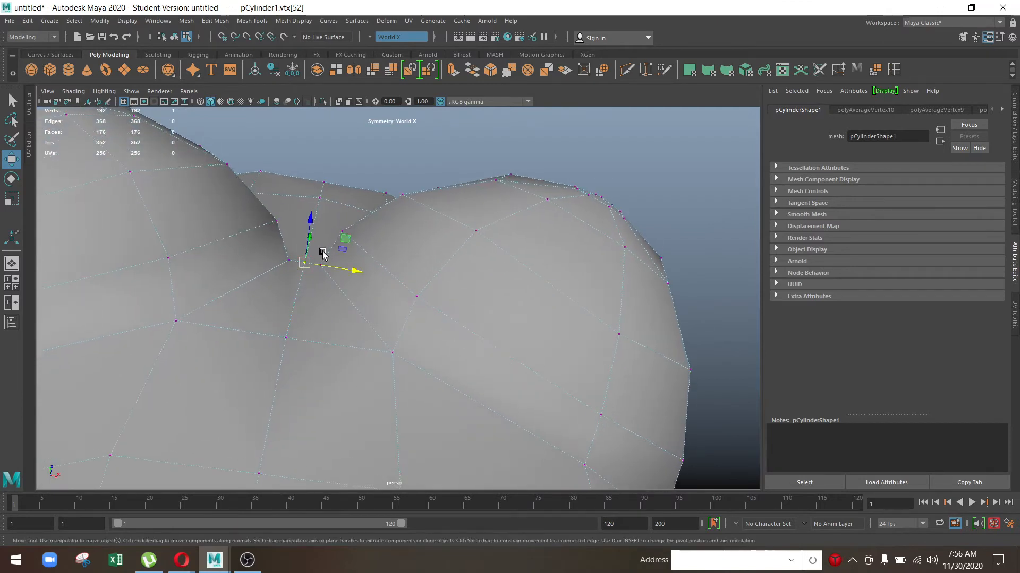
Step: Reposition single vertices in the crease between and just below the breasts to smooth the transition into the torso
{"action": "left_click_drag", "start_coordinate": [322, 254], "coordinate": [311, 223]}
{"action": "left_click", "coordinate": [319, 348]}
{"action": "scroll", "coordinate": [322, 348], "scroll_direction": "down", "scroll_amount": 2}
{"action": "middle_click_drag", "start_coordinate": [321, 345], "coordinate": [401, 215], "text": "alt"}
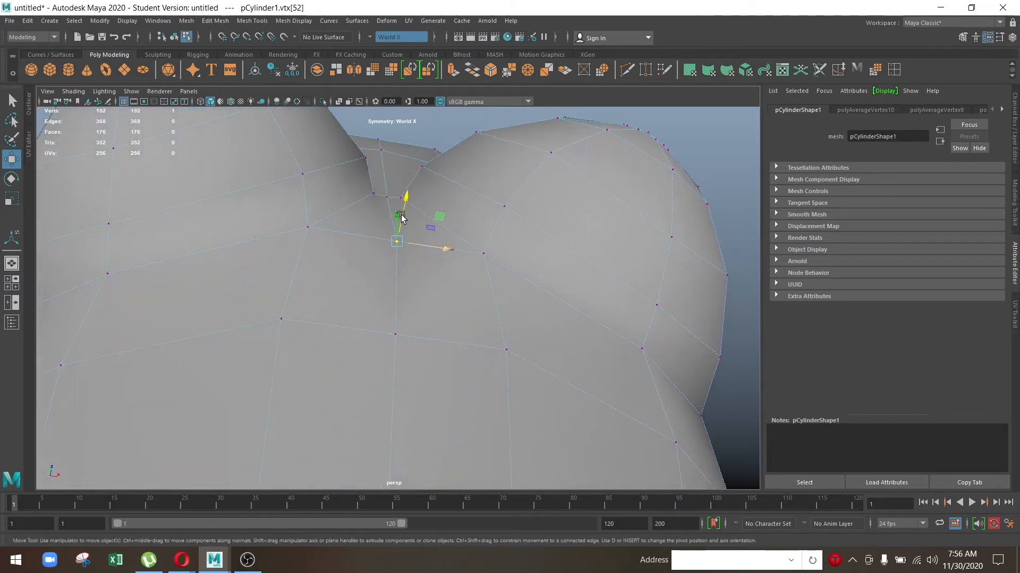
{"action": "left_click", "coordinate": [408, 196]}
{"action": "left_click_drag", "start_coordinate": [405, 205], "coordinate": [471, 300], "text": "alt"}
{"action": "left_click_drag", "start_coordinate": [469, 213], "coordinate": [401, 351], "text": "alt"}
{"action": "left_click", "coordinate": [457, 265]}
{"action": "left_click", "coordinate": [453, 343]}
Step: In the side view, select the middle vertices of the torso's bottom border and raise them into an arch
{"action": "left_click_drag", "start_coordinate": [489, 348], "coordinate": [419, 276], "text": "alt"}
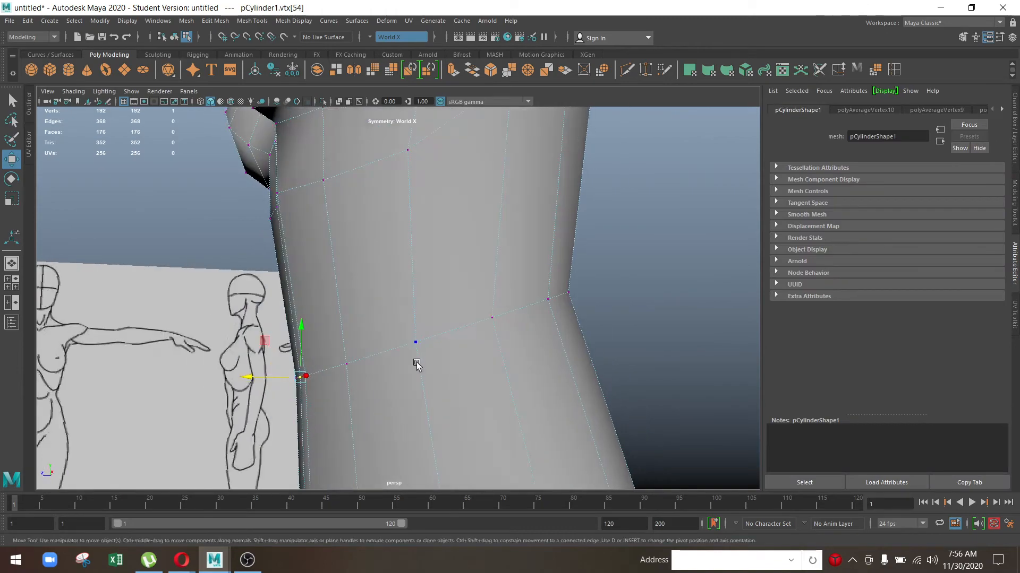
{"action": "right_click_drag", "start_coordinate": [428, 269], "coordinate": [412, 208]}
{"action": "left_click", "coordinate": [451, 327]}
{"action": "key", "text": "space"}
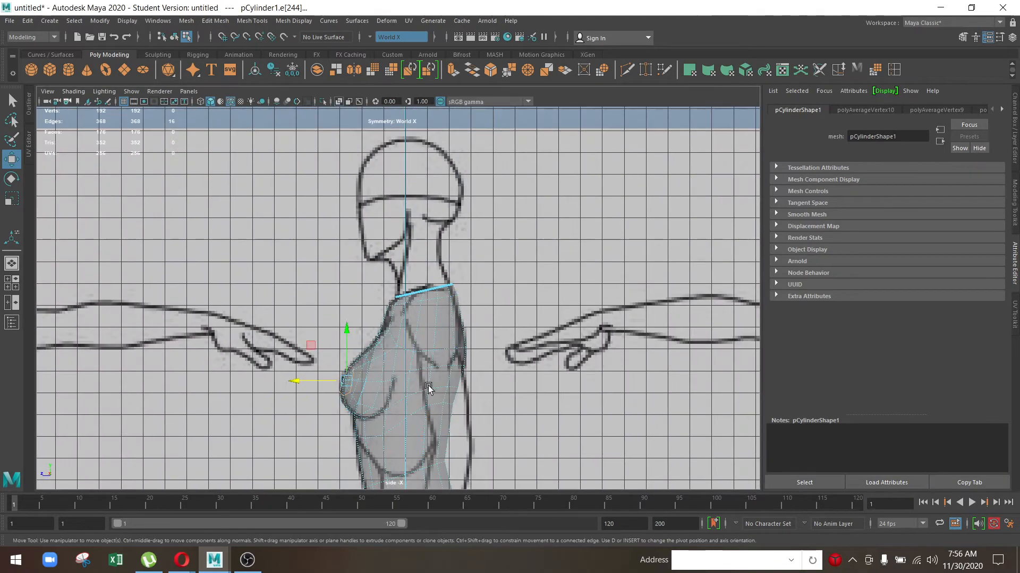
{"action": "scroll", "coordinate": [413, 325], "scroll_direction": "up", "scroll_amount": 10}
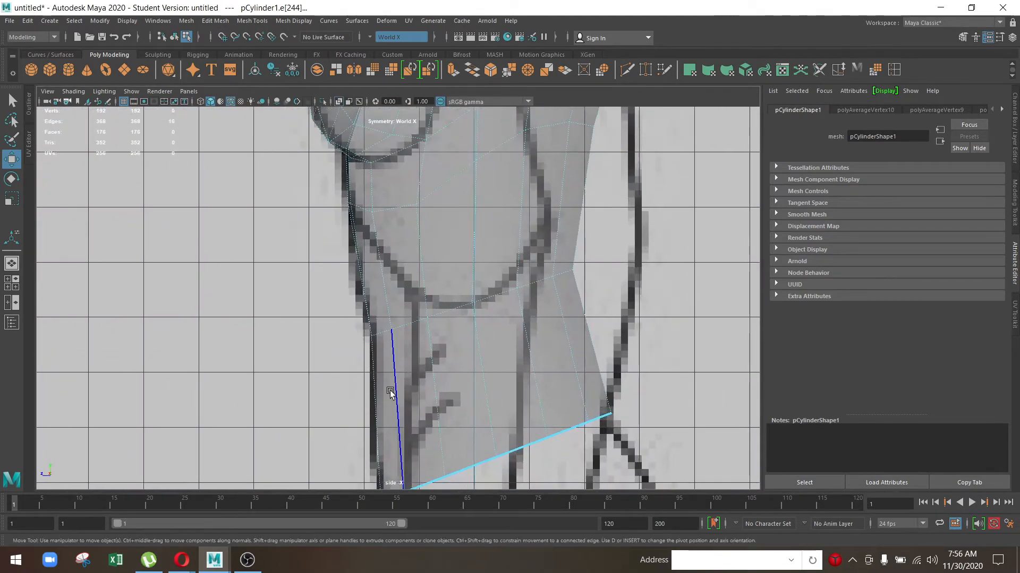
{"action": "scroll", "coordinate": [446, 317], "scroll_direction": "up", "scroll_amount": 1}
{"action": "middle_click_drag", "start_coordinate": [446, 317], "coordinate": [422, 240], "text": "alt"}
{"action": "middle_click_drag", "start_coordinate": [552, 307], "coordinate": [517, 238], "text": "alt"}
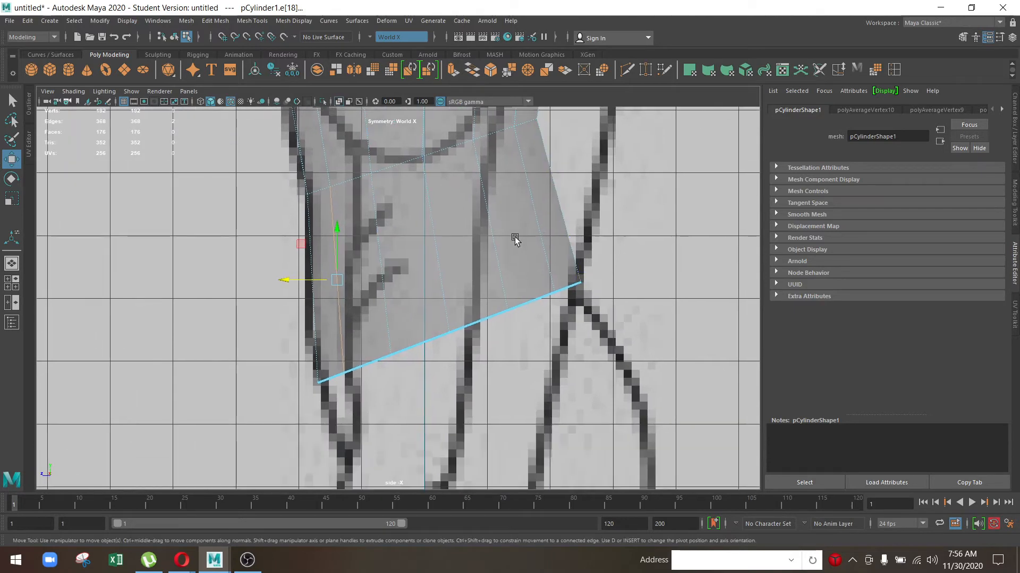
{"action": "right_click_drag", "start_coordinate": [505, 244], "coordinate": [441, 215]}
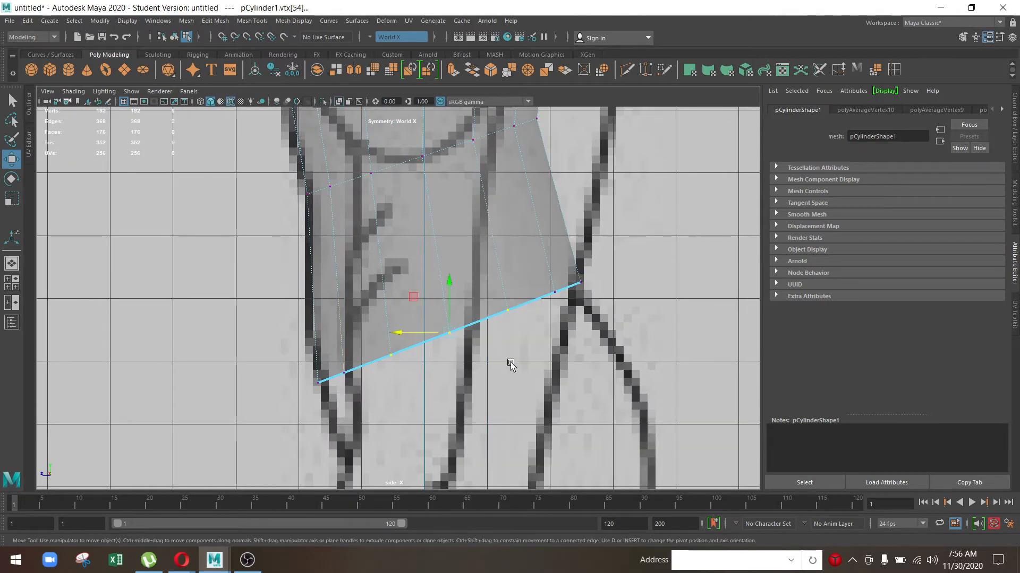
{"action": "left_click_drag", "start_coordinate": [455, 328], "coordinate": [448, 257]}
Step: Reposition the front vertices of the torso's bottom border to follow the groin line of the side reference
{"action": "left_click", "coordinate": [344, 373]}
{"action": "left_click_drag", "start_coordinate": [345, 374], "coordinate": [347, 346]}
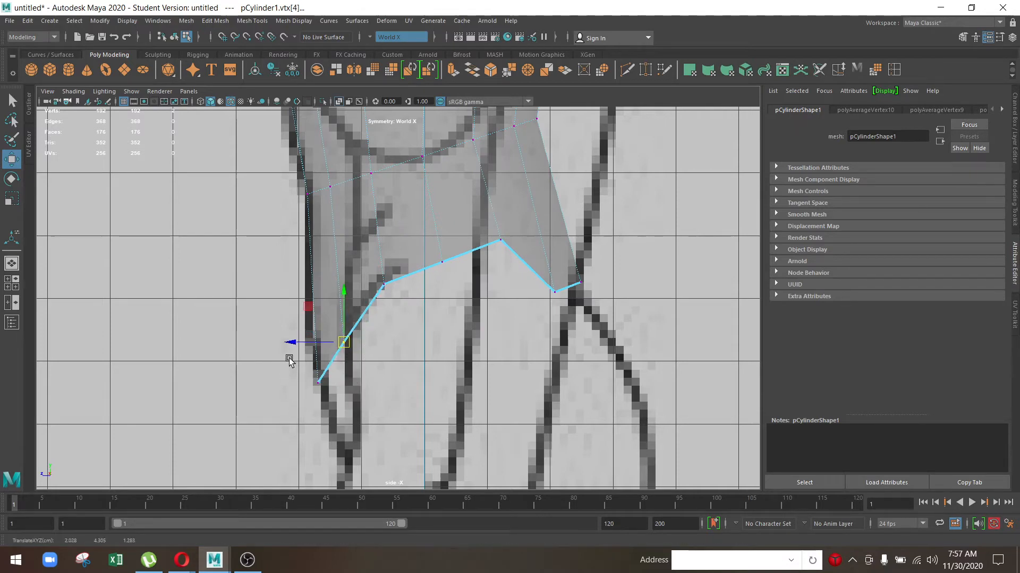
{"action": "left_click_drag", "start_coordinate": [289, 359], "coordinate": [330, 408]}
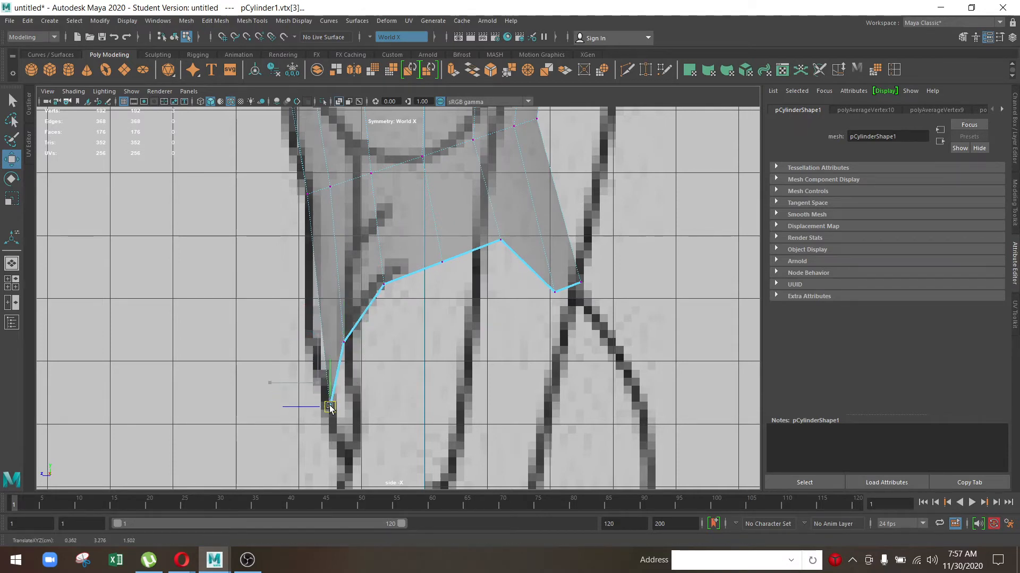
{"action": "left_click", "coordinate": [344, 342]}
{"action": "left_click_drag", "start_coordinate": [344, 343], "coordinate": [345, 360]}
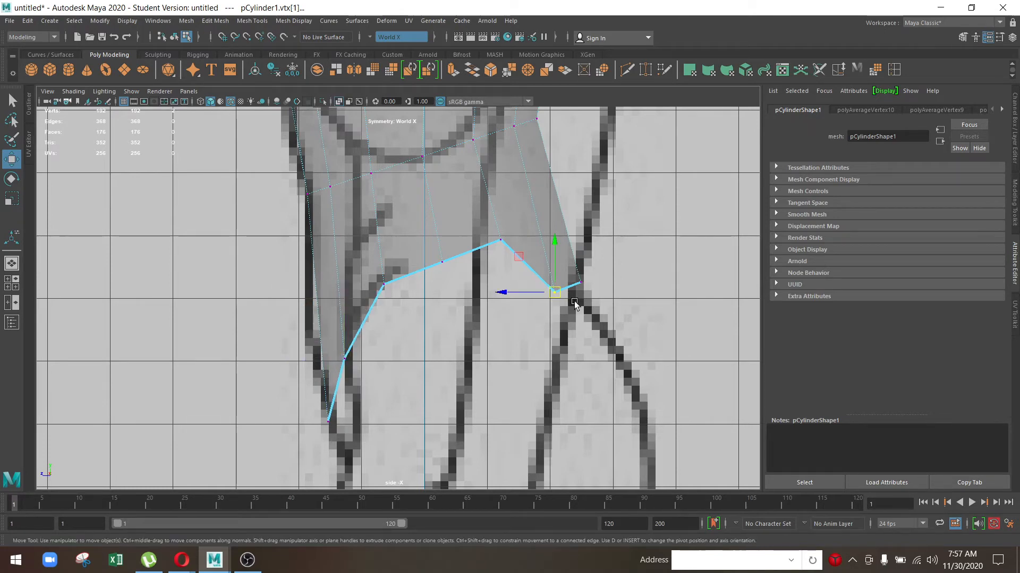
Step: Reposition the rear and middle vertices of the bottom border to round off the leg opening
{"action": "middle_click_drag", "start_coordinate": [575, 301], "coordinate": [472, 308], "text": "alt"}
{"action": "left_click_drag", "start_coordinate": [453, 291], "coordinate": [479, 295]}
{"action": "left_click", "coordinate": [477, 281]}
{"action": "left_click", "coordinate": [398, 238]}
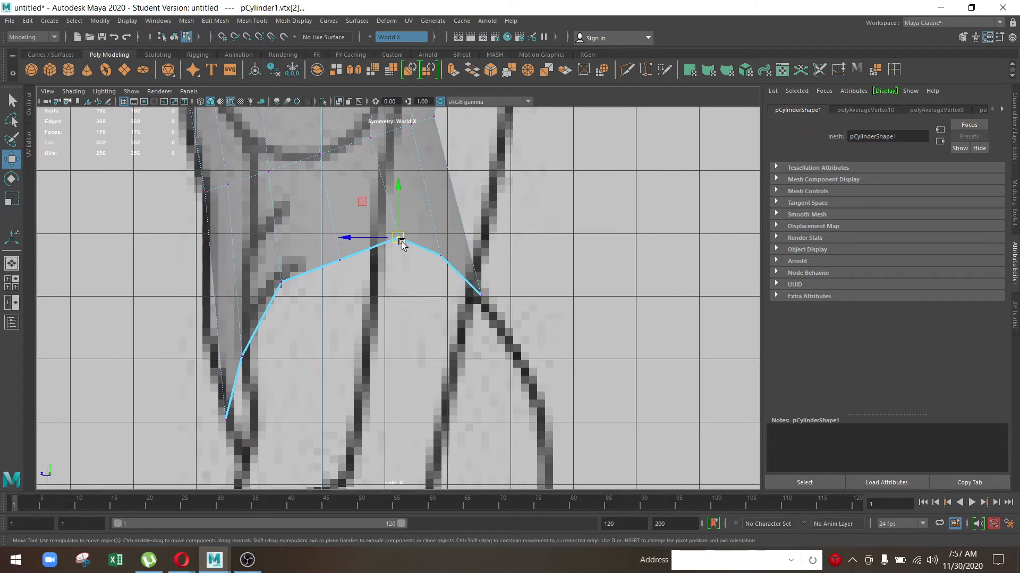
{"action": "left_click_drag", "start_coordinate": [398, 238], "coordinate": [393, 241]}
{"action": "left_click_drag", "start_coordinate": [340, 263], "coordinate": [333, 251]}
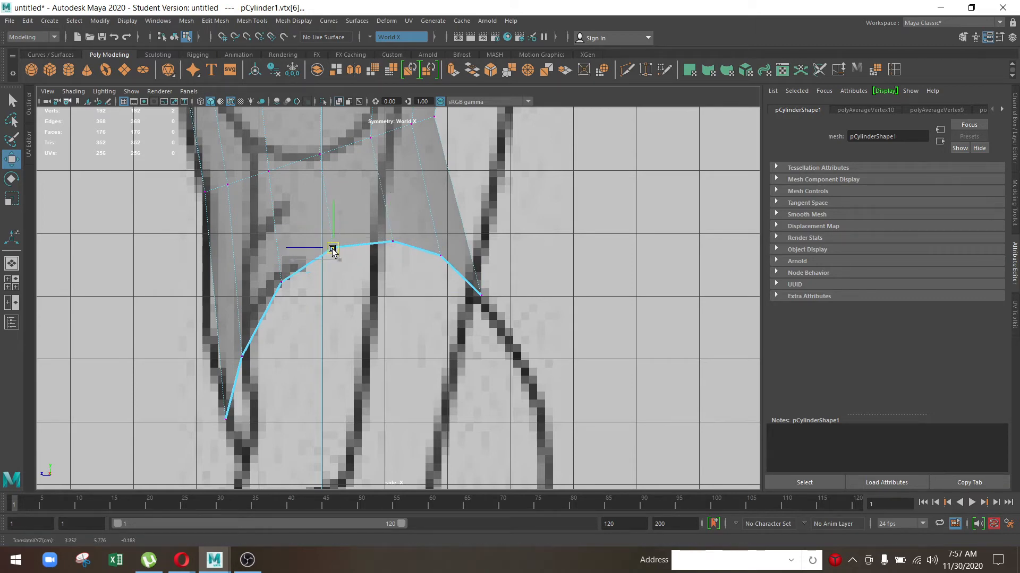
Step: Switch to edge selection and delete the horizontal edge loop around the waist above the leg opening
{"action": "middle_click_drag", "start_coordinate": [361, 285], "coordinate": [450, 317], "text": "alt"}
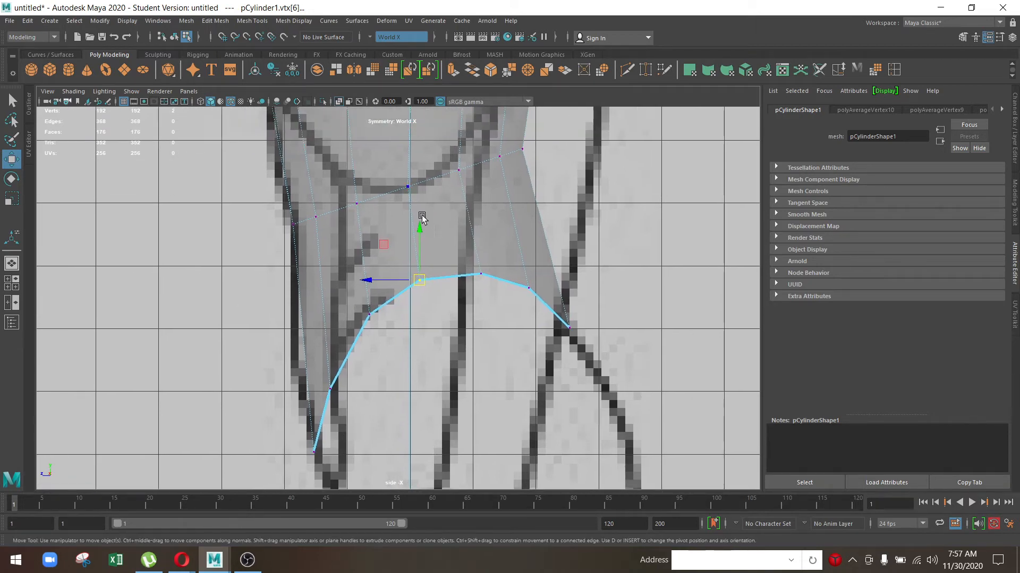
{"action": "middle_click_drag", "start_coordinate": [422, 218], "coordinate": [348, 298], "text": "alt"}
{"action": "right_click_drag", "start_coordinate": [363, 270], "coordinate": [361, 186]}
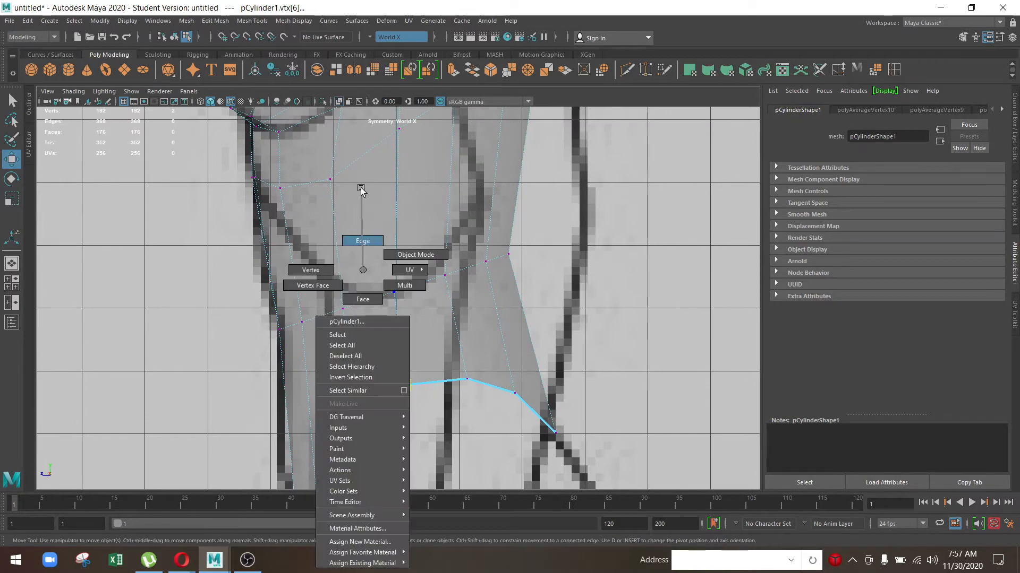
{"action": "left_click", "coordinate": [368, 293]}
{"action": "key", "text": "Delete"}
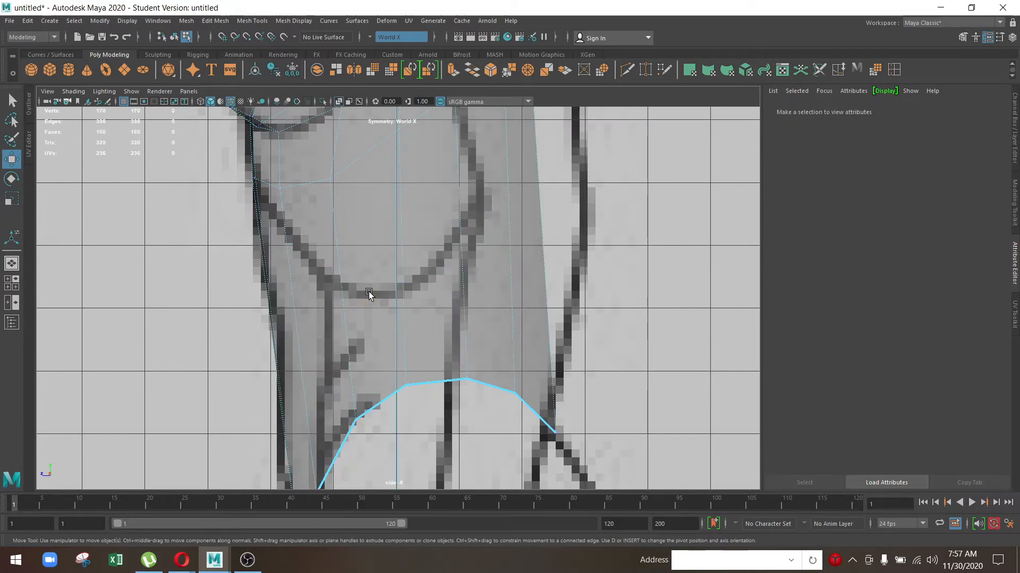
Step: Insert a new edge loop around the waist, scale it narrower and fit it to the front of the side reference
{"action": "left_click", "coordinate": [894, 70]}
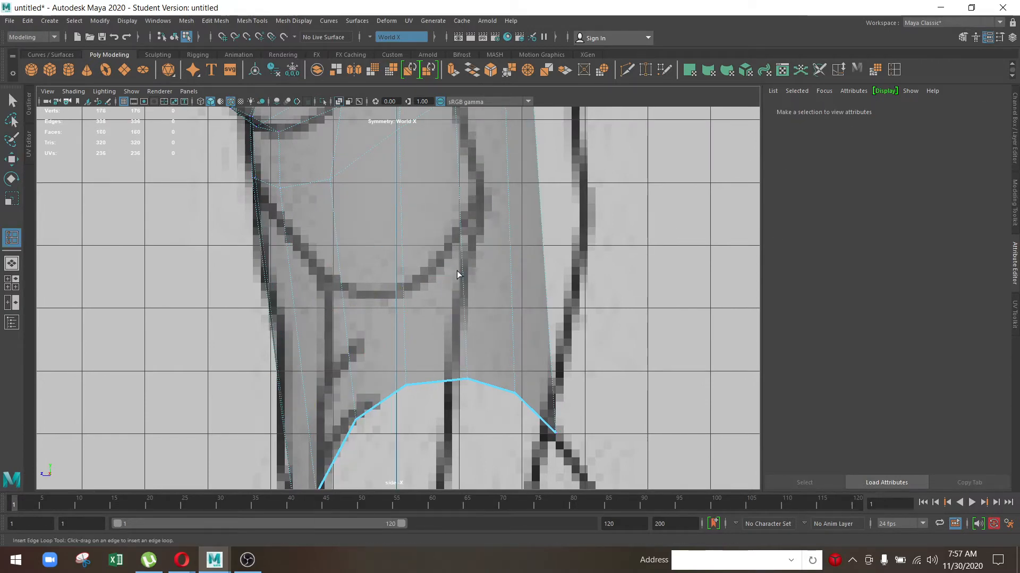
{"action": "left_click", "coordinate": [457, 226]}
{"action": "key", "text": "r"}
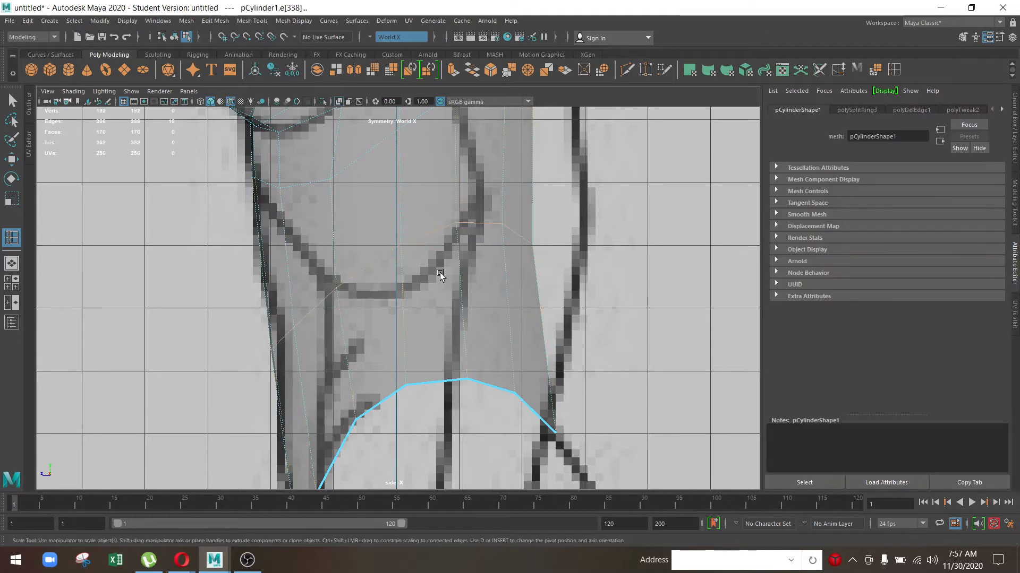
{"action": "left_click_drag", "start_coordinate": [363, 285], "coordinate": [336, 291]}
{"action": "key", "text": "w"}
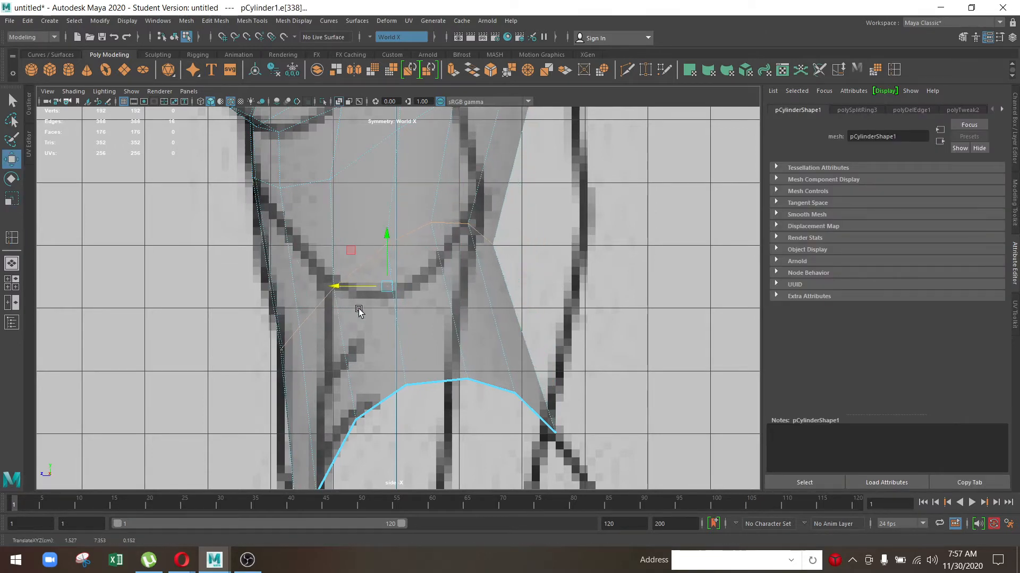
Step: Insert an edge loop around the hips between the waist and leg opening and shift it slightly forward
{"action": "left_click", "coordinate": [891, 73]}
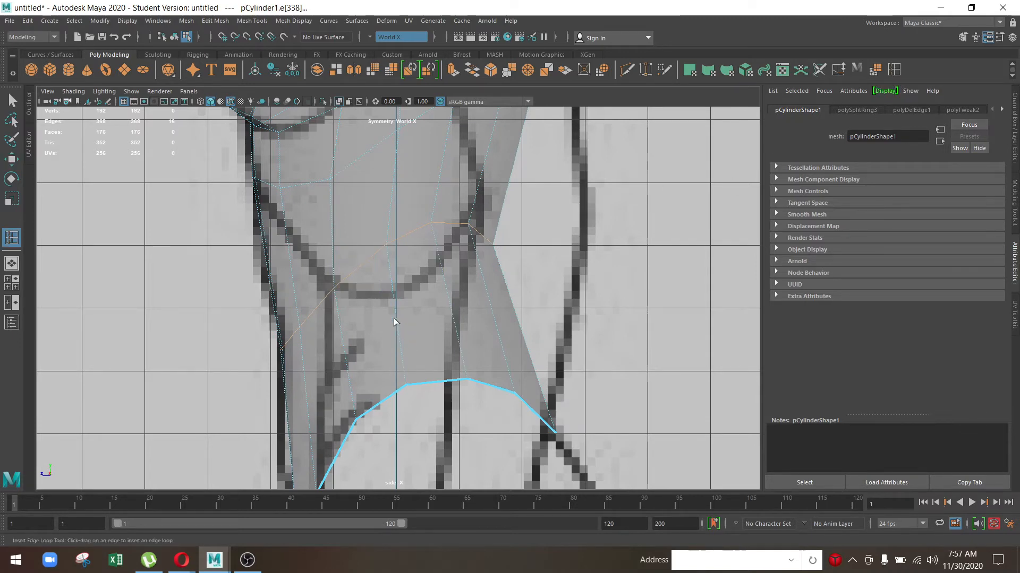
{"action": "left_click_drag", "start_coordinate": [393, 317], "coordinate": [398, 309]}
{"action": "key", "text": "w"}
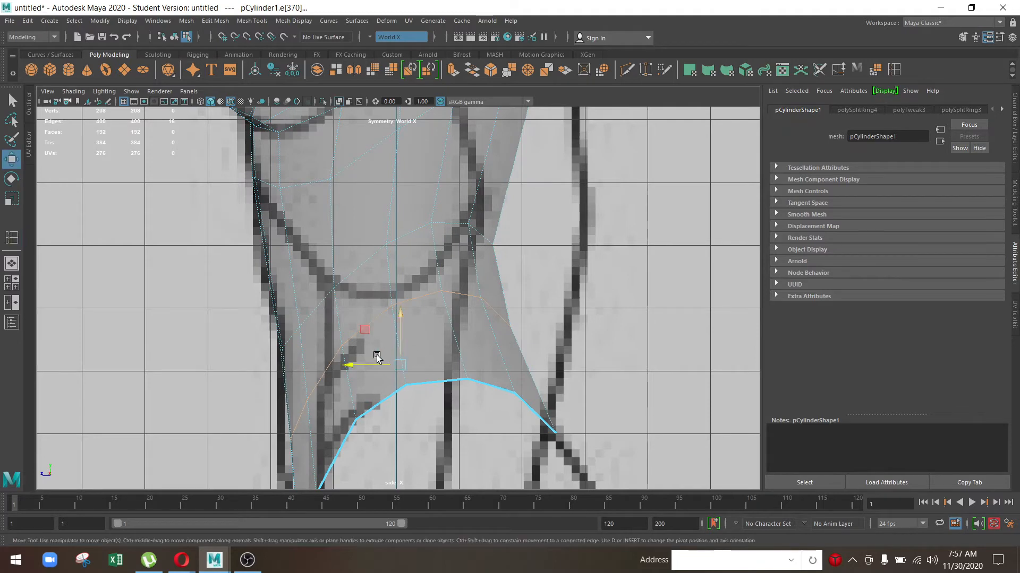
{"action": "left_click_drag", "start_coordinate": [352, 366], "coordinate": [349, 367]}
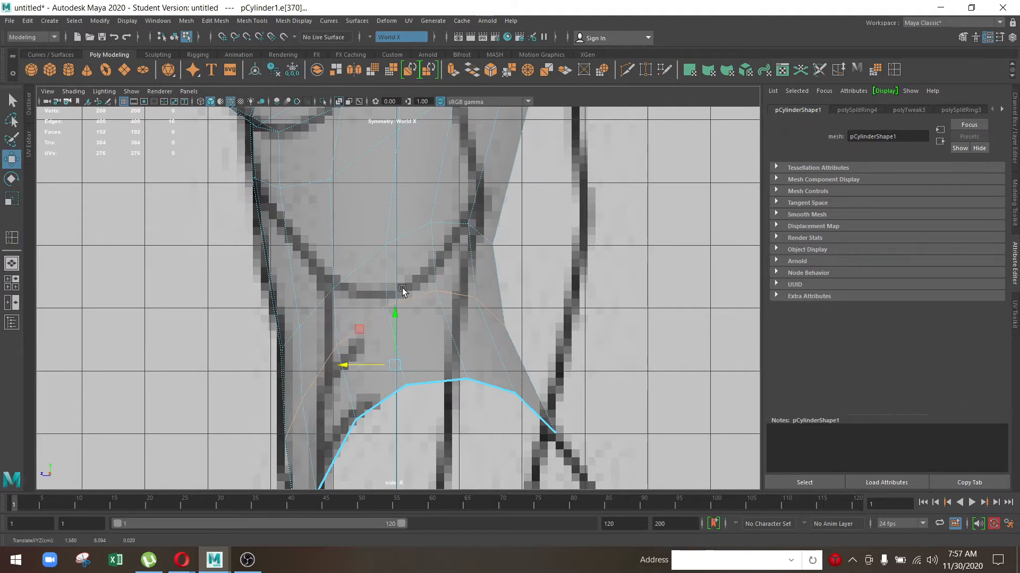
Step: Insert an edge loop around the lower ribs between the breasts and the waist
{"action": "middle_click_drag", "start_coordinate": [402, 289], "coordinate": [392, 401], "text": "alt"}
{"action": "key", "text": "g"}
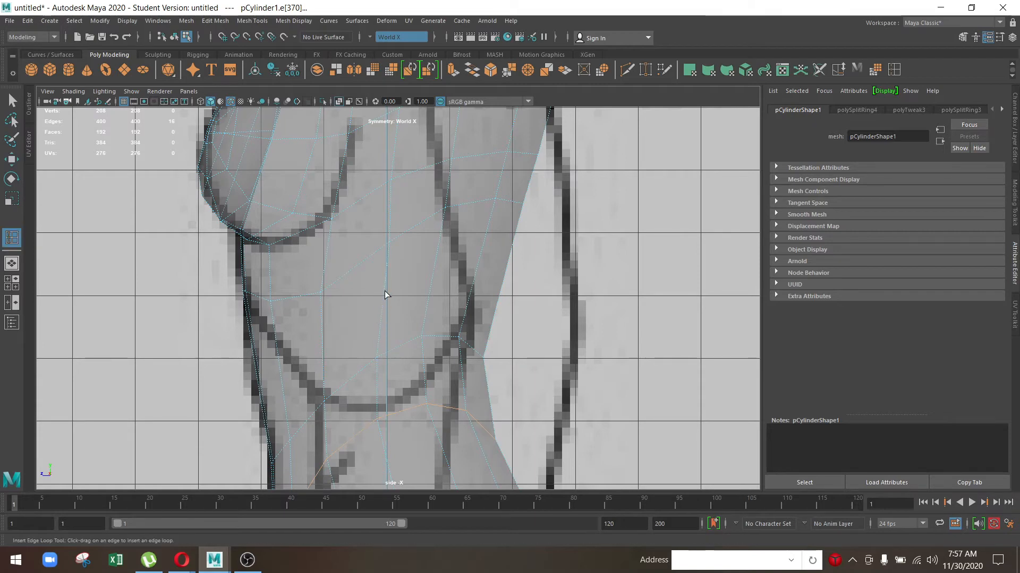
{"action": "left_click_drag", "start_coordinate": [384, 291], "coordinate": [385, 290]}
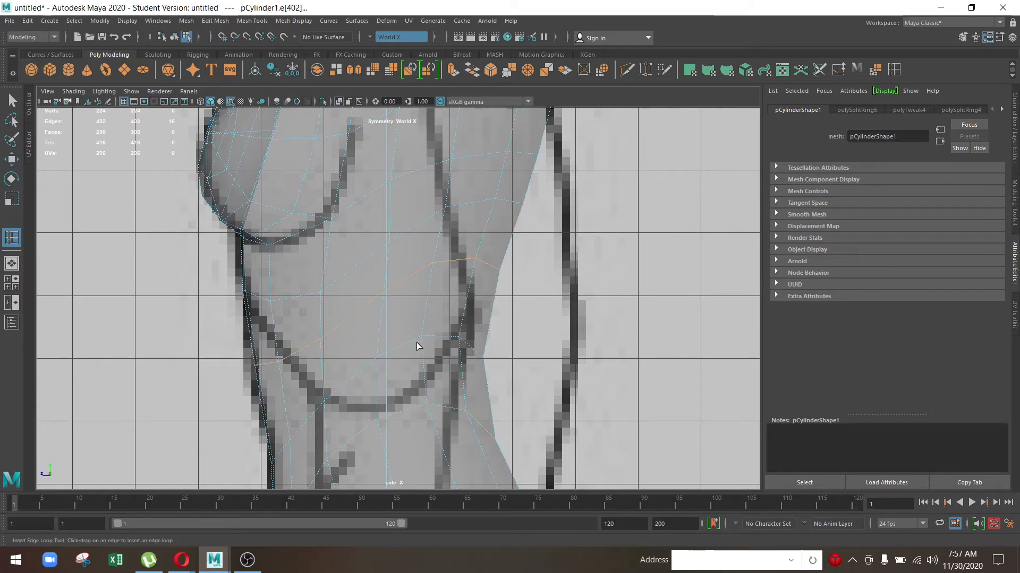
{"action": "key", "text": "w"}
Step: Insert an edge loop around the upper chest just below the shoulders
{"action": "scroll", "coordinate": [489, 292], "scroll_direction": "down", "scroll_amount": 5}
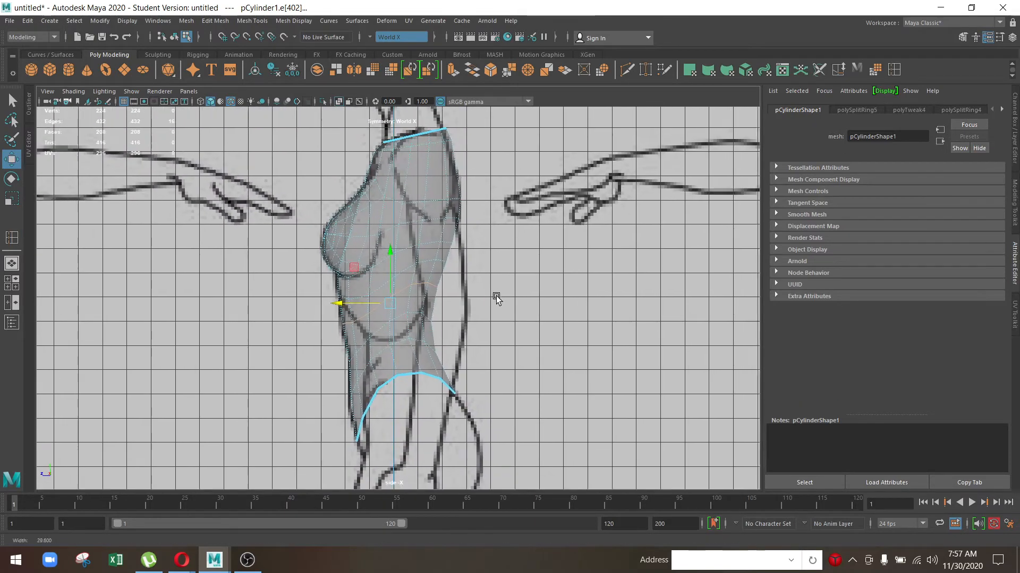
{"action": "middle_click_drag", "start_coordinate": [419, 235], "coordinate": [419, 387], "text": "alt"}
{"action": "scroll", "coordinate": [417, 296], "scroll_direction": "up", "scroll_amount": 5}
{"action": "key", "text": "g"}
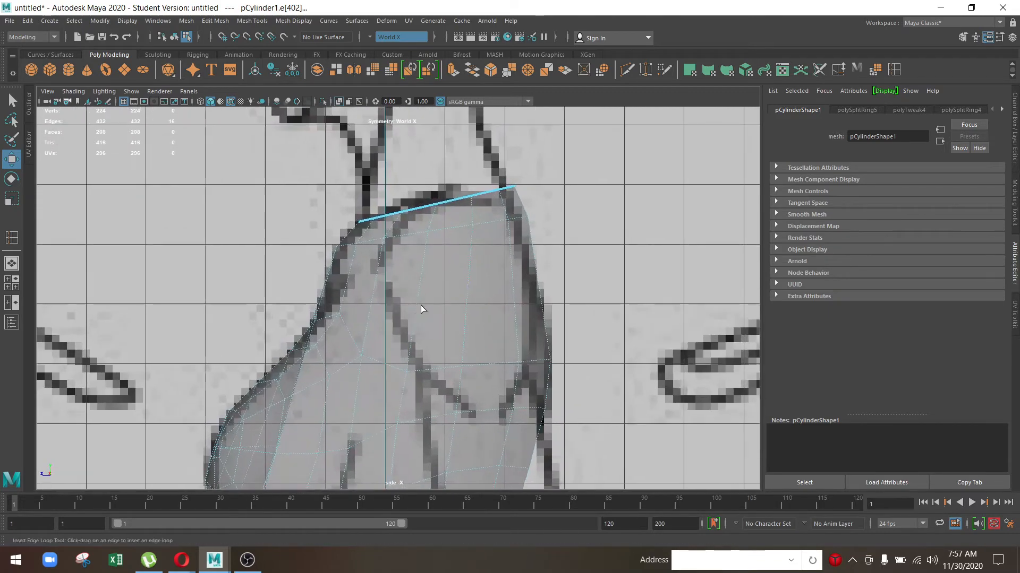
{"action": "left_click", "coordinate": [418, 295]}
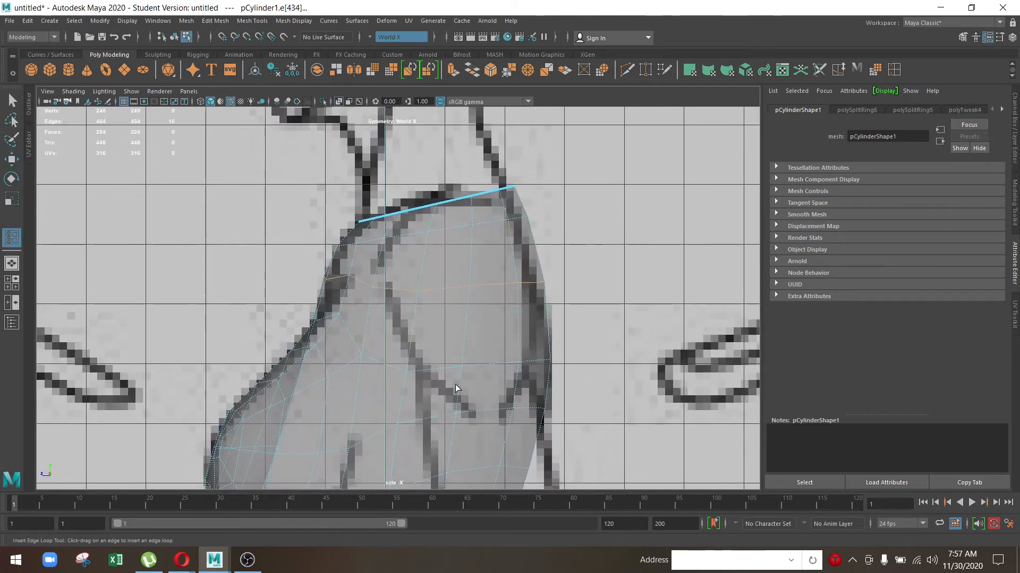
Step: Move the front vertices of the upper chest loop and raise those just below the neck opening to match the side outline
{"action": "key", "text": "w"}
{"action": "scroll", "coordinate": [494, 340], "scroll_direction": "up", "scroll_amount": 3}
{"action": "right_click_drag", "start_coordinate": [375, 245], "coordinate": [247, 250]}
{"action": "left_click_drag", "start_coordinate": [248, 249], "coordinate": [332, 289]}
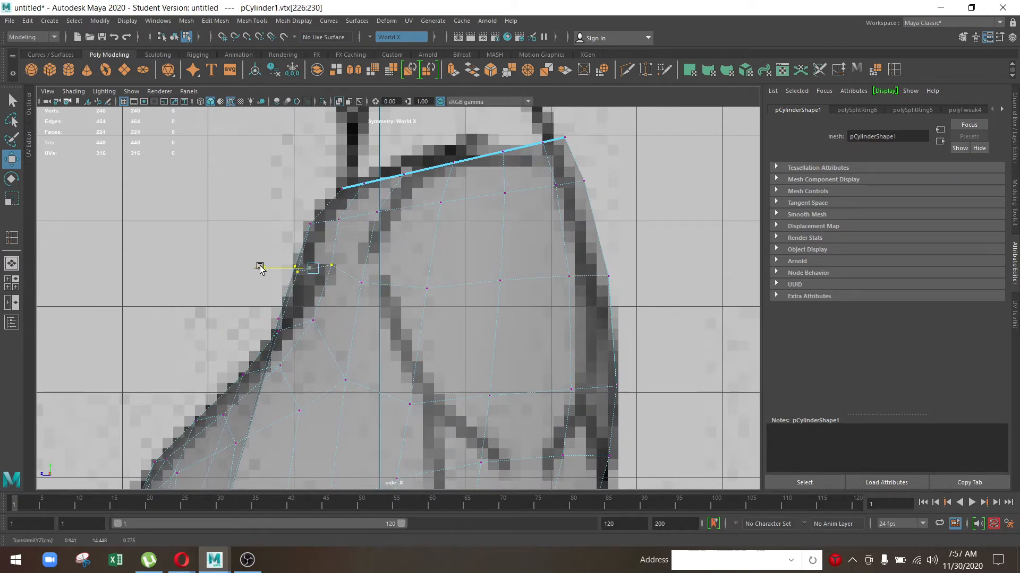
{"action": "left_click_drag", "start_coordinate": [353, 227], "coordinate": [314, 212]}
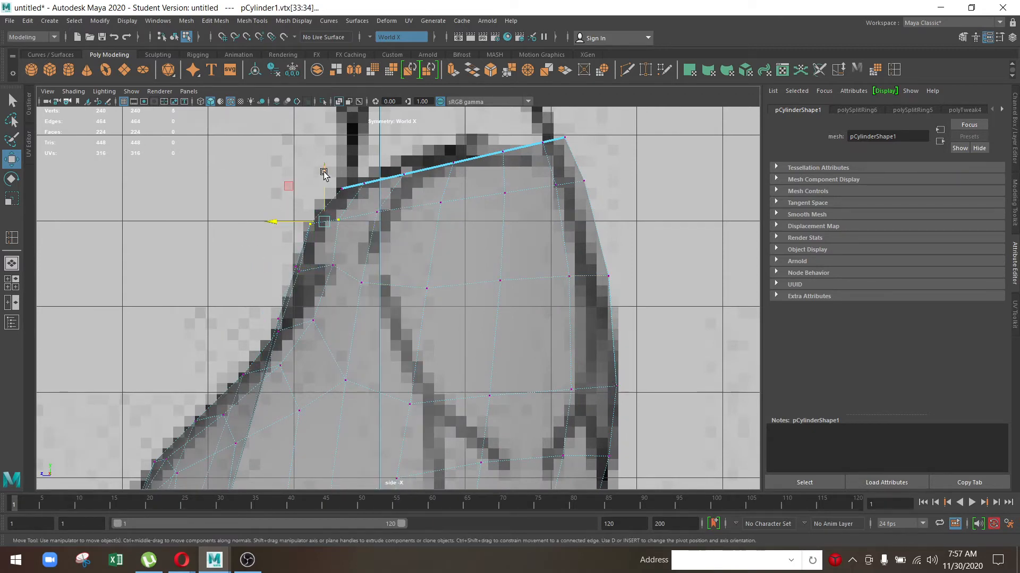
{"action": "left_click_drag", "start_coordinate": [324, 172], "coordinate": [324, 167]}
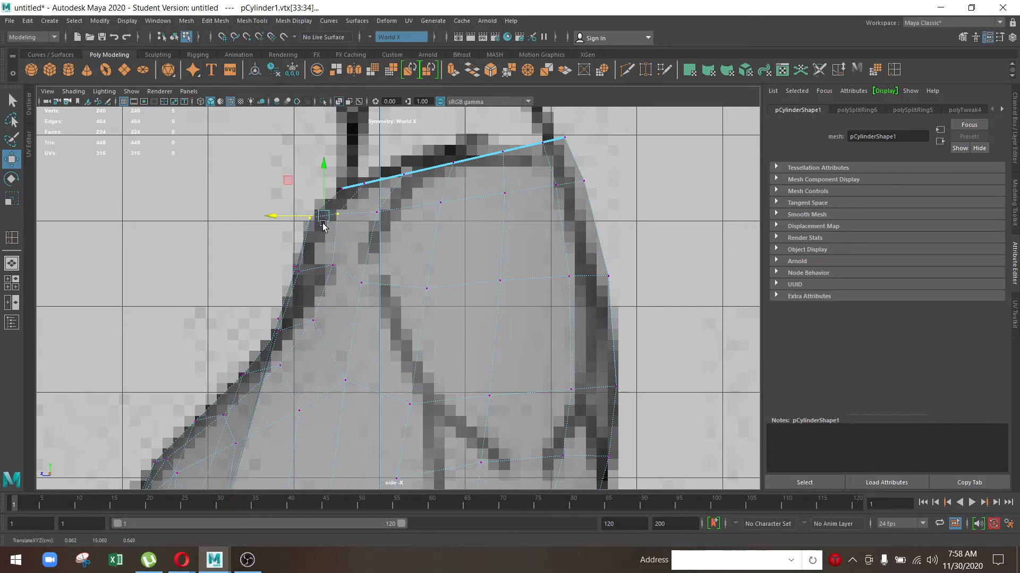
Step: Move the side vertices of the upper chest loop apart toward the front and back outlines of the arm
{"action": "scroll", "coordinate": [372, 305], "scroll_direction": "up", "scroll_amount": 1}
{"action": "middle_click_drag", "start_coordinate": [382, 343], "coordinate": [384, 313], "text": "alt"}
{"action": "left_click", "coordinate": [361, 248]}
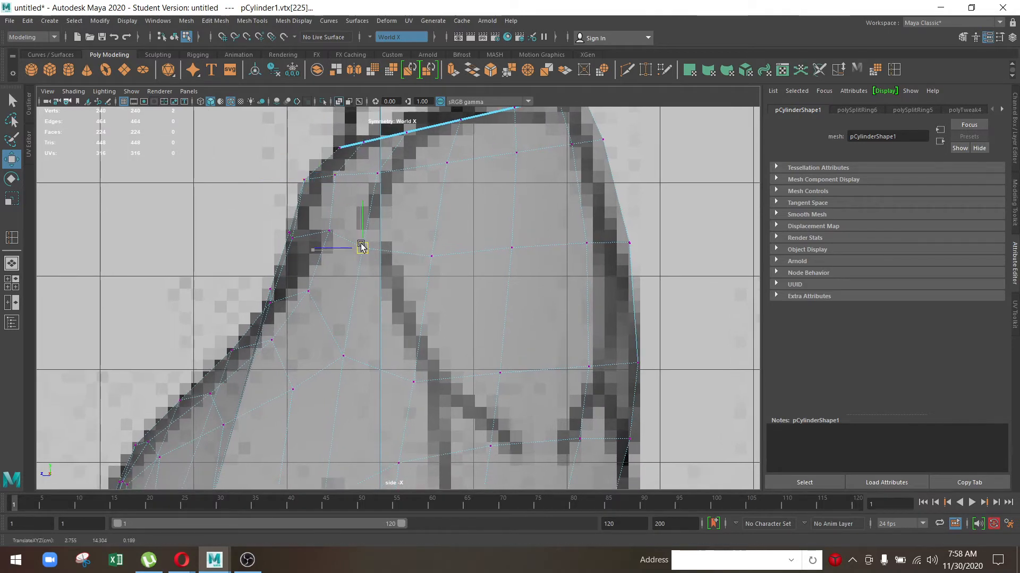
{"action": "left_click", "coordinate": [432, 256]}
{"action": "left_click_drag", "start_coordinate": [431, 258], "coordinate": [385, 242]}
{"action": "left_click", "coordinate": [588, 244]}
{"action": "left_click_drag", "start_coordinate": [588, 244], "coordinate": [612, 237]}
Step: Move the vertices of the row below the neck opening upward to form the top of the shoulder
{"action": "middle_click_drag", "start_coordinate": [491, 206], "coordinate": [485, 273], "text": "alt"}
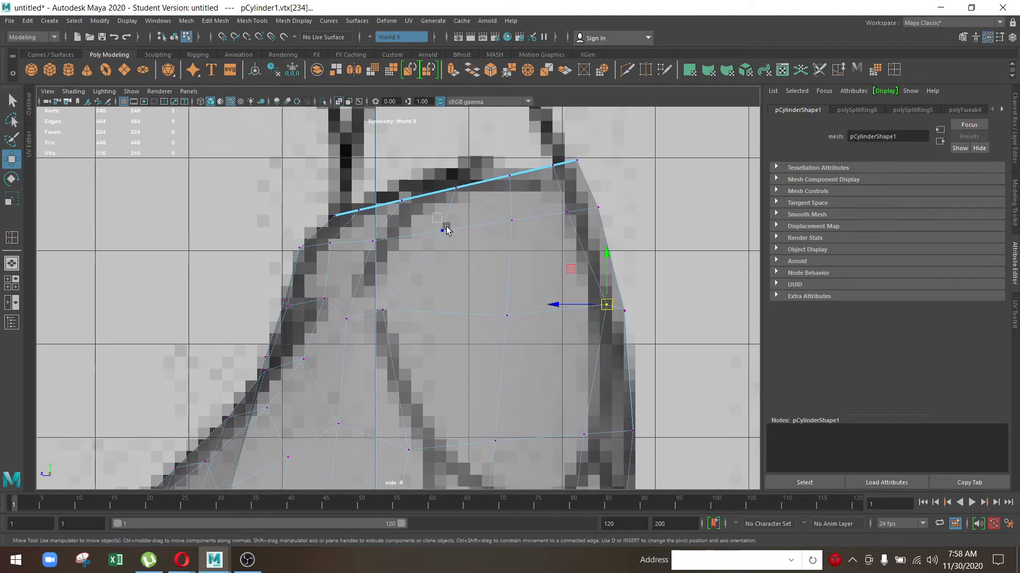
{"action": "left_click", "coordinate": [445, 228]}
{"action": "left_click_drag", "start_coordinate": [445, 229], "coordinate": [418, 214]}
{"action": "left_click", "coordinate": [567, 213]}
{"action": "left_click_drag", "start_coordinate": [567, 213], "coordinate": [571, 202]}
{"action": "left_click", "coordinate": [511, 221]}
{"action": "left_click_drag", "start_coordinate": [512, 221], "coordinate": [510, 201]}
Step: Raise the front and rear vertices at armpit height onto the arm outline of the side reference
{"action": "middle_click_drag", "start_coordinate": [480, 338], "coordinate": [461, 189], "text": "alt"}
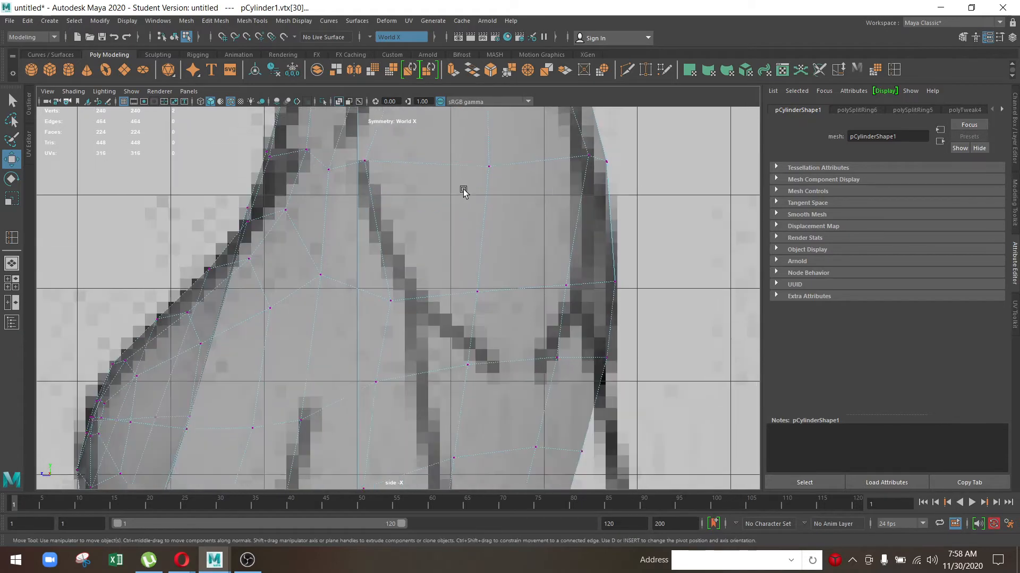
{"action": "scroll", "coordinate": [461, 190], "scroll_direction": "up", "scroll_amount": 1}
{"action": "left_click_drag", "start_coordinate": [391, 301], "coordinate": [390, 293]}
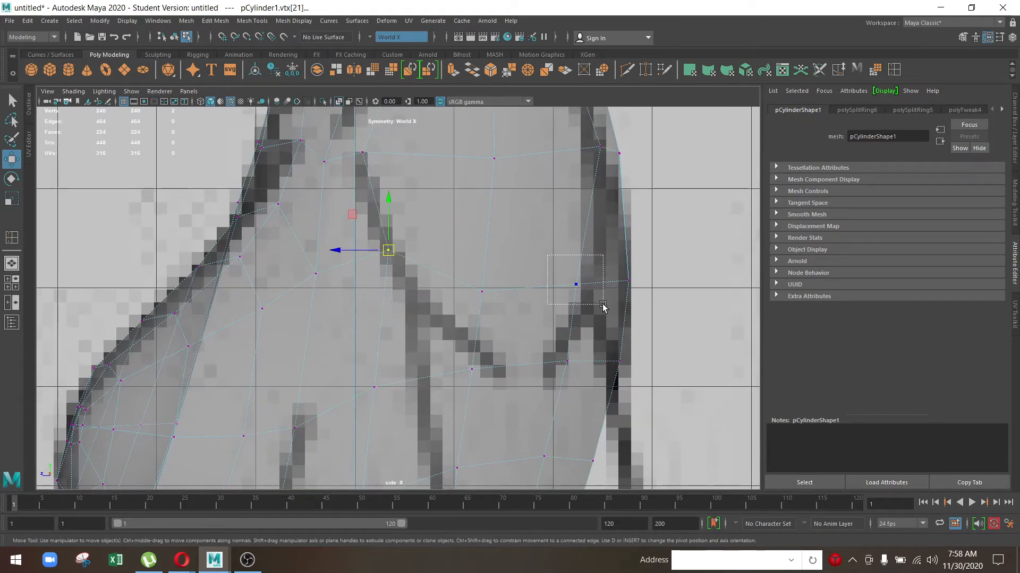
{"action": "left_click_drag", "start_coordinate": [577, 284], "coordinate": [592, 258]}
{"action": "scroll", "coordinate": [596, 245], "scroll_direction": "down", "scroll_amount": 5}
{"action": "middle_click_drag", "start_coordinate": [503, 226], "coordinate": [498, 262], "text": "alt"}
{"action": "scroll", "coordinate": [536, 316], "scroll_direction": "up", "scroll_amount": 2}
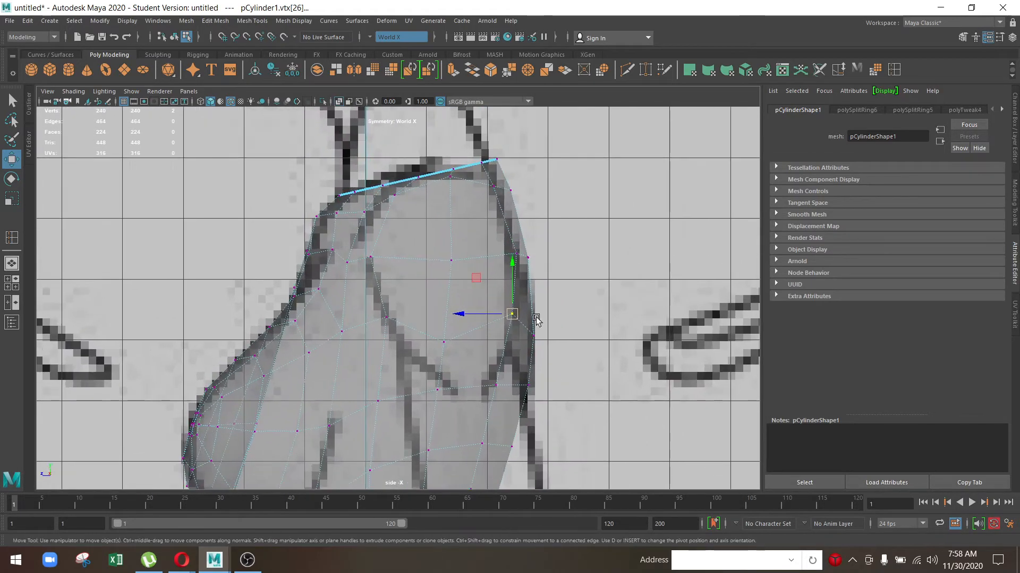
Step: Select the arm-side faces of both shoulders and try to extrude them outward along the arm of the front reference
{"action": "left_click", "coordinate": [489, 192]}
{"action": "right_click_drag", "start_coordinate": [423, 232], "coordinate": [421, 263]}
{"action": "left_click", "coordinate": [417, 221]}
{"action": "left_click", "coordinate": [478, 278], "text": "shift"}
{"action": "key", "text": "space"}
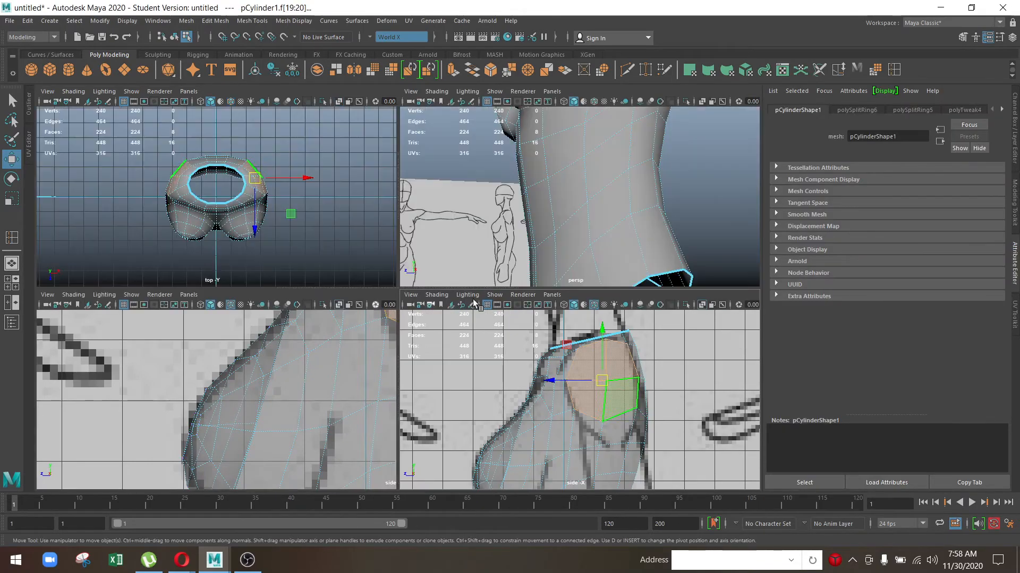
{"action": "scroll", "coordinate": [260, 414], "scroll_direction": "down", "scroll_amount": 5}
{"action": "key", "text": "space"}
{"action": "scroll", "coordinate": [393, 177], "scroll_direction": "up", "scroll_amount": 2}
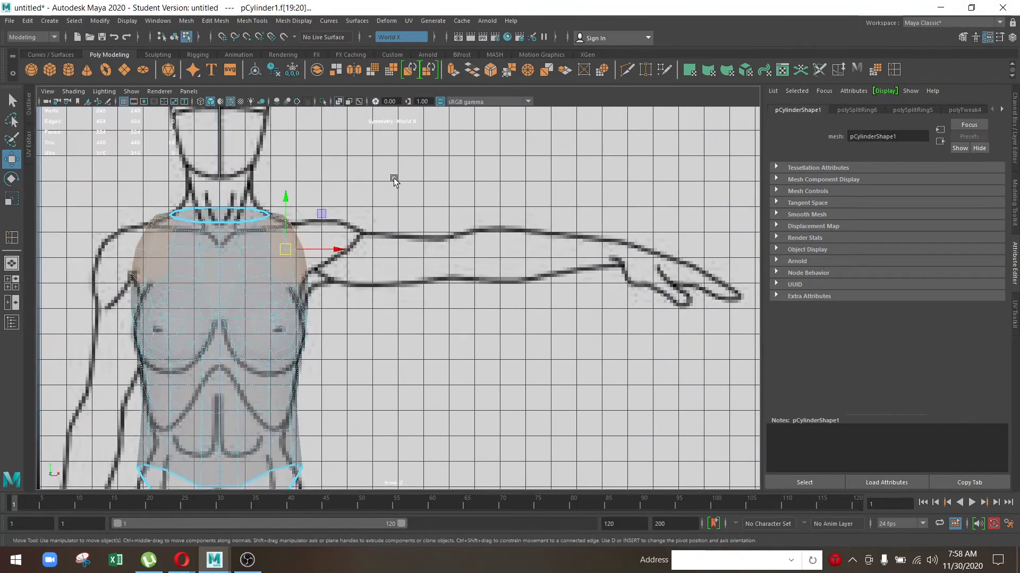
{"action": "right_click_drag", "start_coordinate": [394, 178], "coordinate": [416, 214], "text": "shift"}
{"action": "key", "text": "w"}
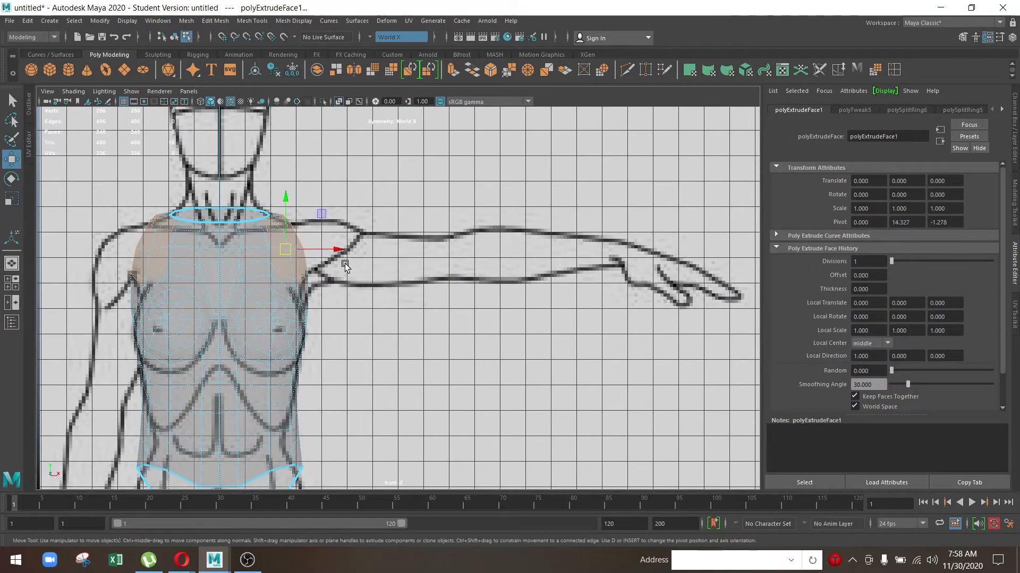
{"action": "left_click_drag", "start_coordinate": [343, 263], "coordinate": [554, 259]}
{"action": "key", "text": "ctrl+z"}
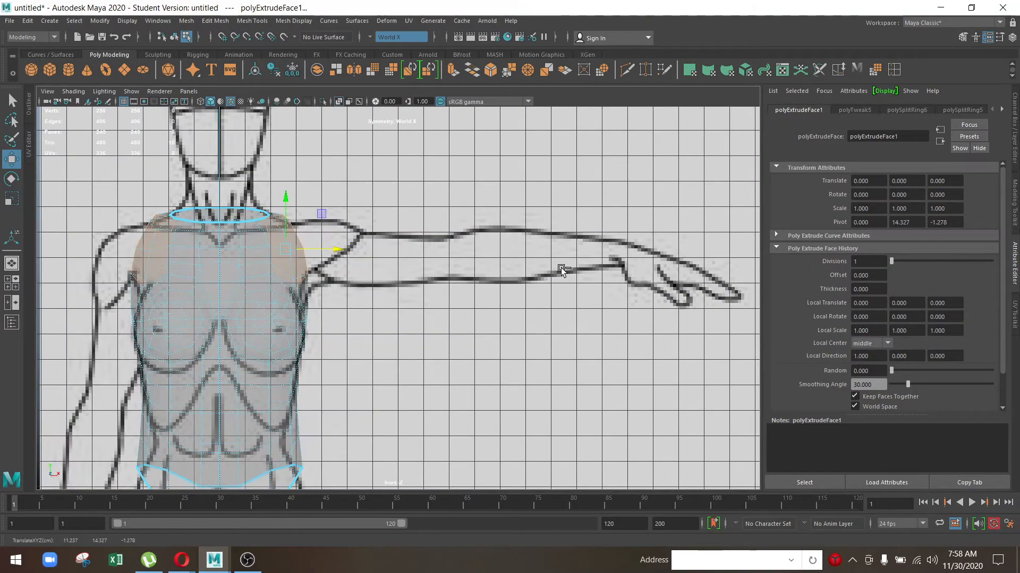
Step: Turn symmetry off, check the extruded shoulder faces in perspective, and undo the extrusion and the symmetry change
{"action": "scroll", "coordinate": [382, 260], "scroll_direction": "up", "scroll_amount": 2}
{"action": "key", "text": "space"}
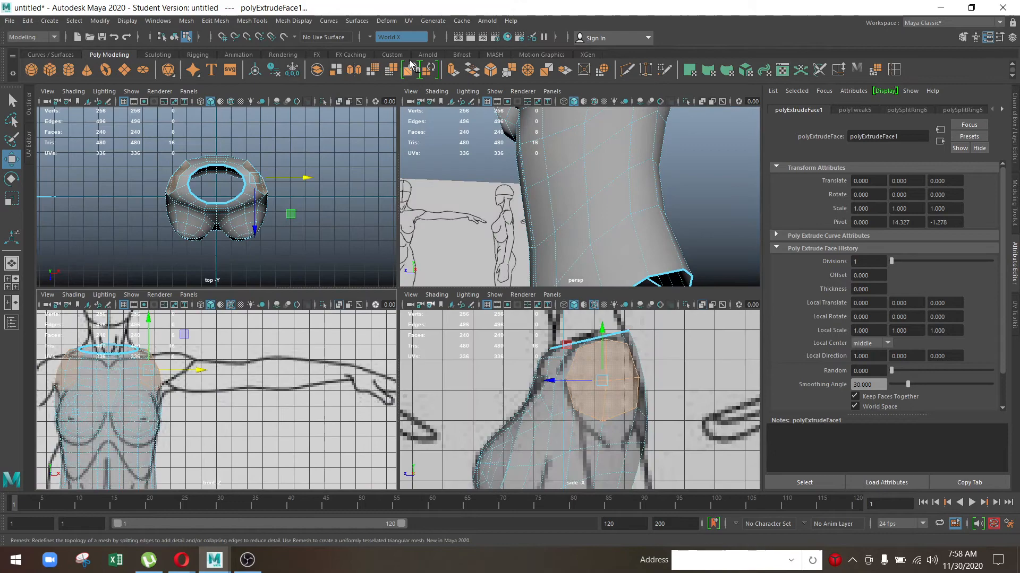
{"action": "left_click", "coordinate": [370, 38]}
{"action": "left_click", "coordinate": [383, 43]}
{"action": "key", "text": "space"}
{"action": "scroll", "coordinate": [561, 213], "scroll_direction": "down", "scroll_amount": 3}
{"action": "left_click_drag", "start_coordinate": [425, 255], "coordinate": [435, 232], "text": "alt"}
{"action": "scroll", "coordinate": [437, 234], "scroll_direction": "up", "scroll_amount": 2}
{"action": "middle_click_drag", "start_coordinate": [436, 233], "coordinate": [462, 346], "text": "alt"}
{"action": "left_click_drag", "start_coordinate": [462, 346], "coordinate": [318, 330], "text": "alt"}
{"action": "scroll", "coordinate": [515, 361], "scroll_direction": "up", "scroll_amount": 3}
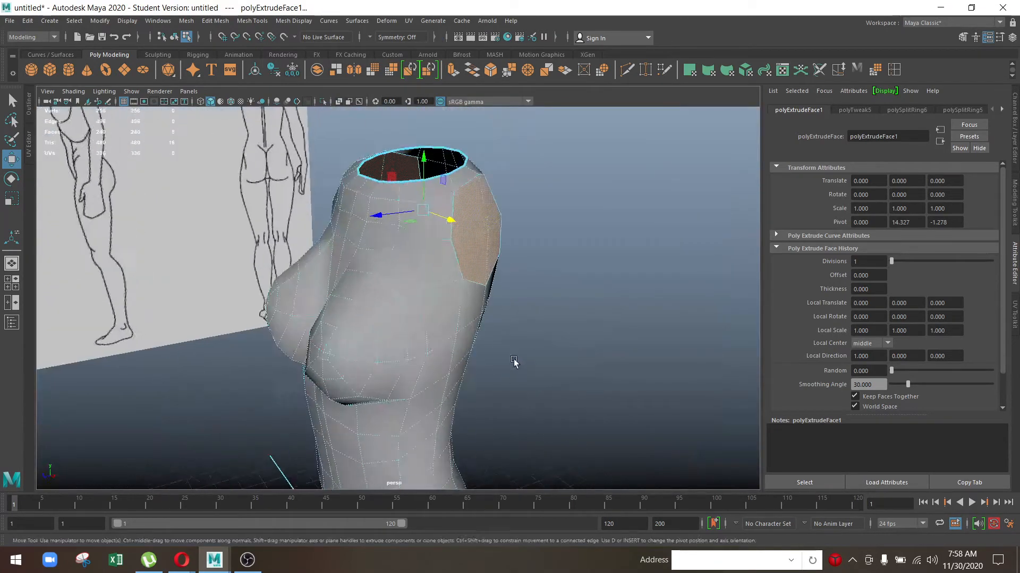
{"action": "left_click_drag", "start_coordinate": [507, 330], "coordinate": [578, 373], "text": "alt"}
{"action": "key", "text": "ctrl+z"}
{"action": "key", "text": "ctrl+z"}
{"action": "key", "text": "ctrl+z"}
{"action": "key", "text": "ctrl+z"}
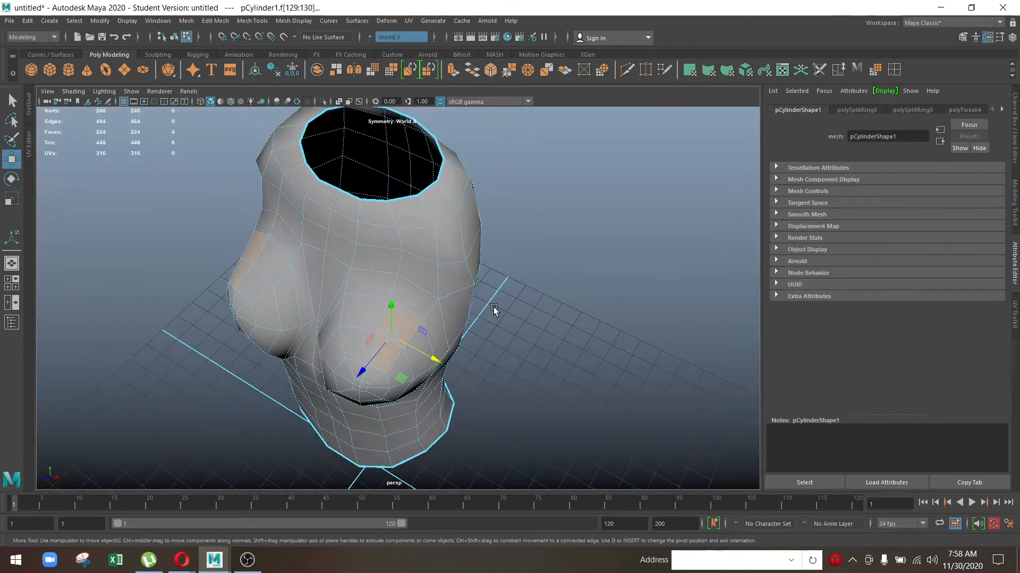
Step: Select the faces on both sides of the torso where the arms join the shoulders
{"action": "left_click_drag", "start_coordinate": [494, 311], "coordinate": [395, 271], "text": "alt"}
{"action": "left_click", "coordinate": [494, 243], "text": "shift"}
{"action": "left_click", "coordinate": [432, 291], "text": "shift"}
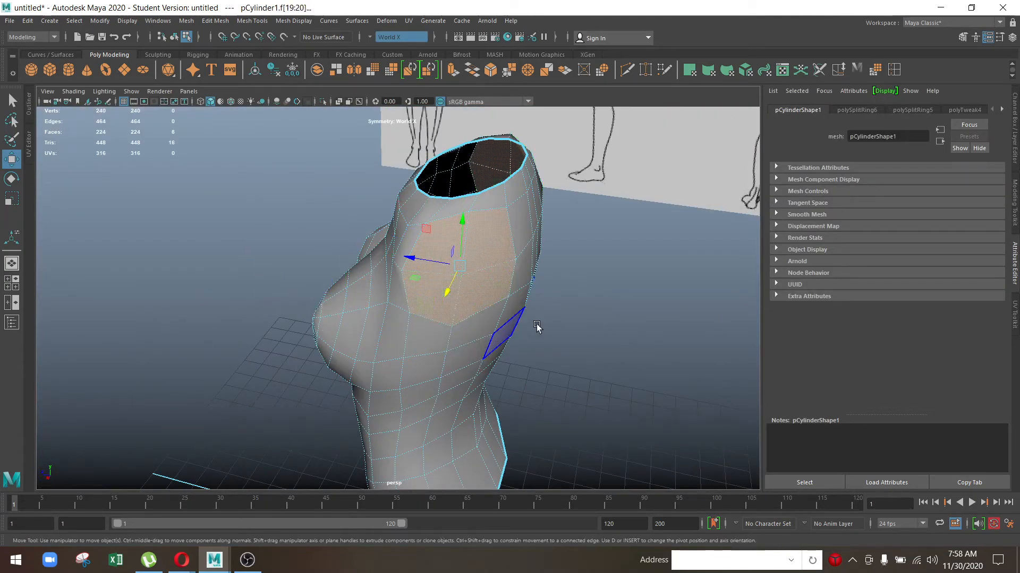
{"action": "left_click_drag", "start_coordinate": [537, 325], "coordinate": [430, 312], "text": "alt"}
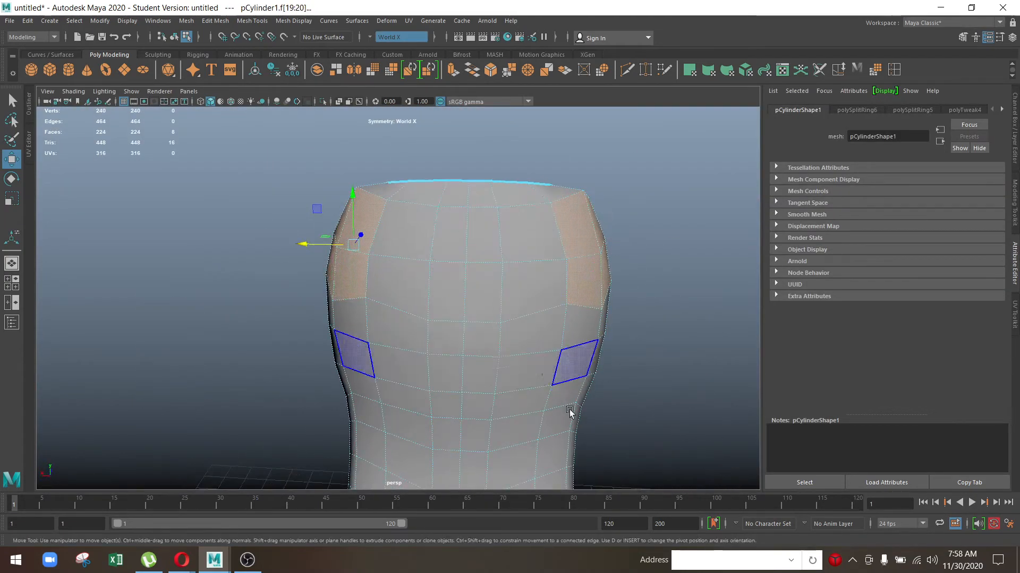
{"action": "key", "text": "space"}
{"action": "key", "text": "space"}
{"action": "middle_click_drag", "start_coordinate": [537, 332], "coordinate": [528, 352], "text": "alt"}
{"action": "key", "text": "space"}
{"action": "key", "text": "space"}
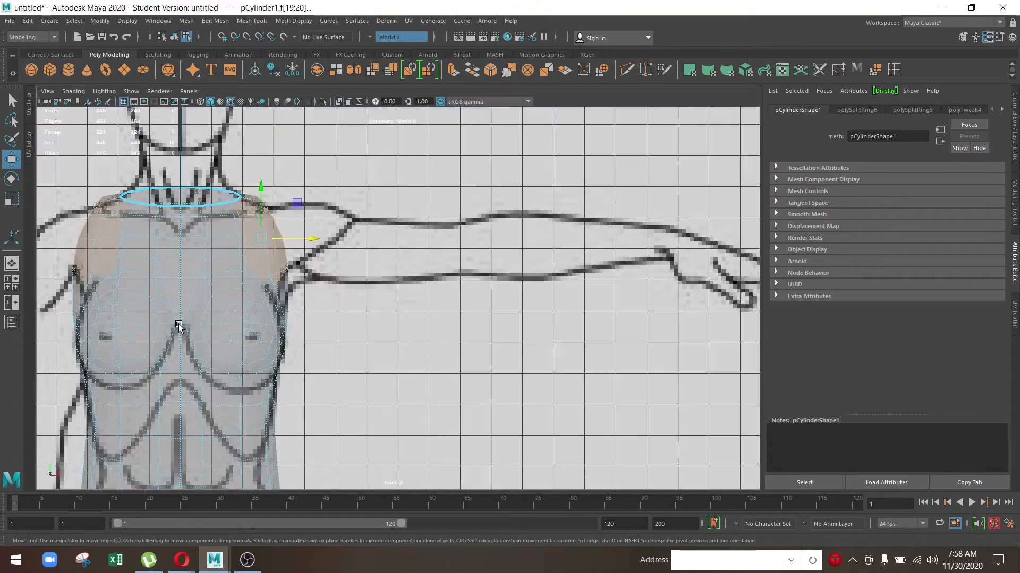
Step: Narrow the selected shoulder faces sideways and move them outward to the armhole of the front reference
{"action": "middle_click_drag", "start_coordinate": [180, 327], "coordinate": [240, 340], "text": "alt"}
{"action": "right_click_drag", "start_coordinate": [240, 339], "coordinate": [460, 448], "text": "alt"}
{"action": "middle_click_drag", "start_coordinate": [308, 261], "coordinate": [424, 300], "text": "alt"}
{"action": "right_click_drag", "start_coordinate": [425, 300], "coordinate": [464, 314], "text": "alt"}
{"action": "key", "text": "r"}
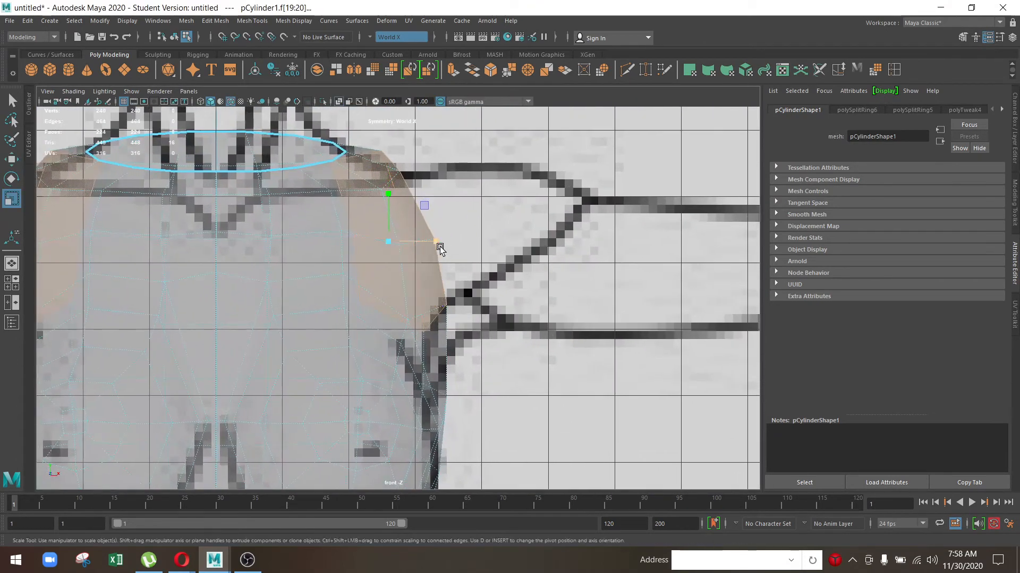
{"action": "left_click_drag", "start_coordinate": [436, 247], "coordinate": [468, 242]}
{"action": "key", "text": "w"}
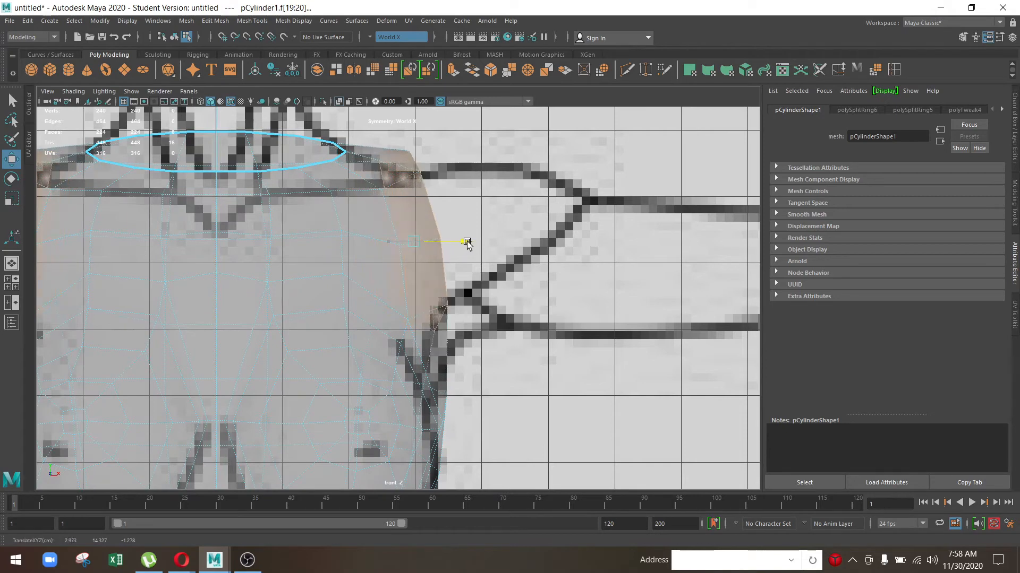
Step: Adjust the height of the selected shoulder faces and lower them onto the shoulder outline of the front reference
{"action": "key", "text": "e"}
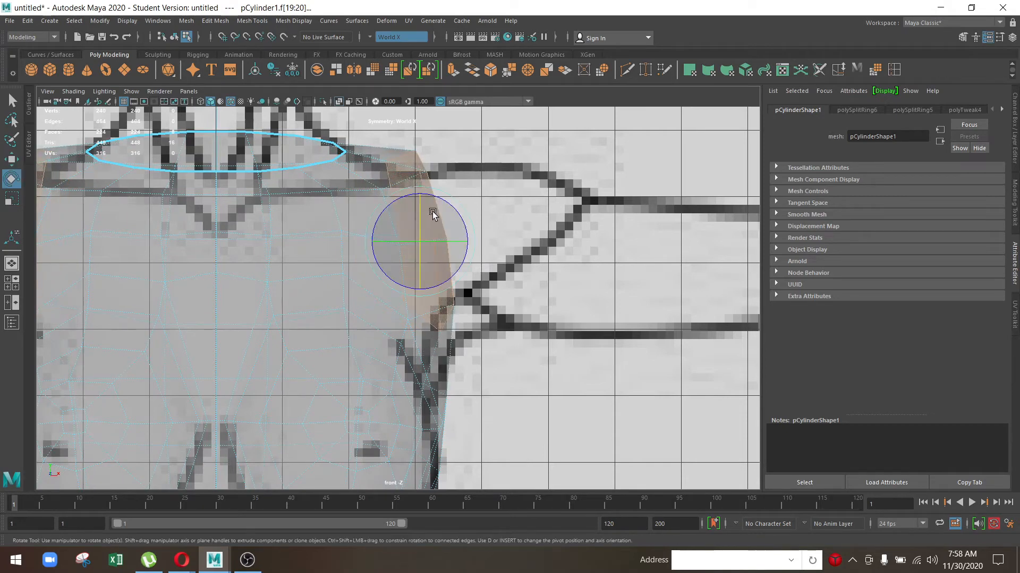
{"action": "key", "text": "r"}
{"action": "left_click_drag", "start_coordinate": [421, 192], "coordinate": [421, 195]}
{"action": "key", "text": "w"}
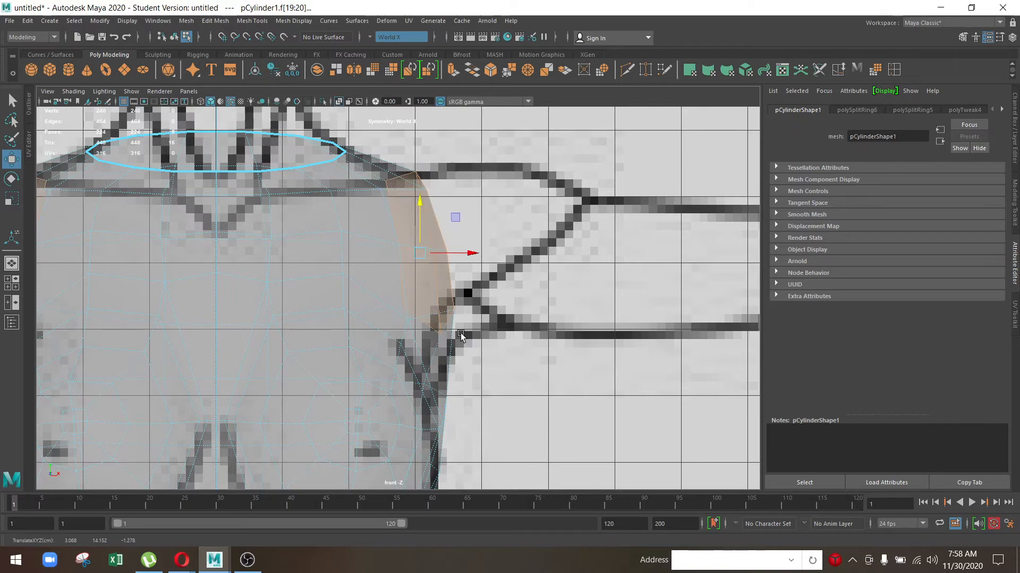
Step: Rotate the selected shoulder faces about the vertical axis to align them with the side of the torso
{"action": "key", "text": "space"}
{"action": "key", "text": "space"}
{"action": "left_click_drag", "start_coordinate": [416, 264], "coordinate": [488, 304], "text": "alt"}
{"action": "left_click_drag", "start_coordinate": [501, 253], "coordinate": [376, 387]}
{"action": "key", "text": "e"}
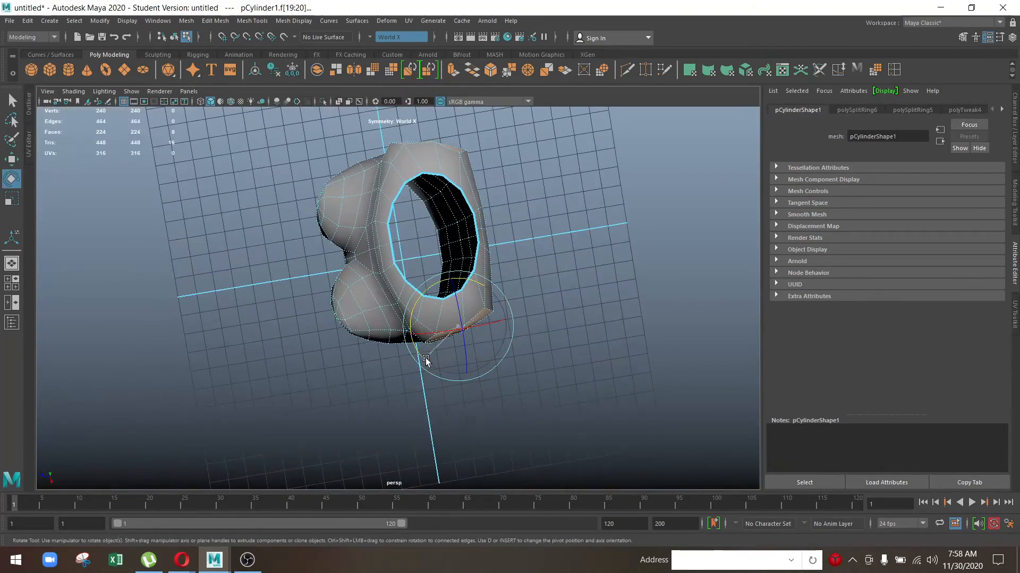
{"action": "left_click_drag", "start_coordinate": [418, 360], "coordinate": [471, 308], "text": "alt"}
Step: Slide the vertical edge loops on either side of the spine outward to space the back edges more evenly
{"action": "right_click_drag", "start_coordinate": [461, 269], "coordinate": [460, 240]}
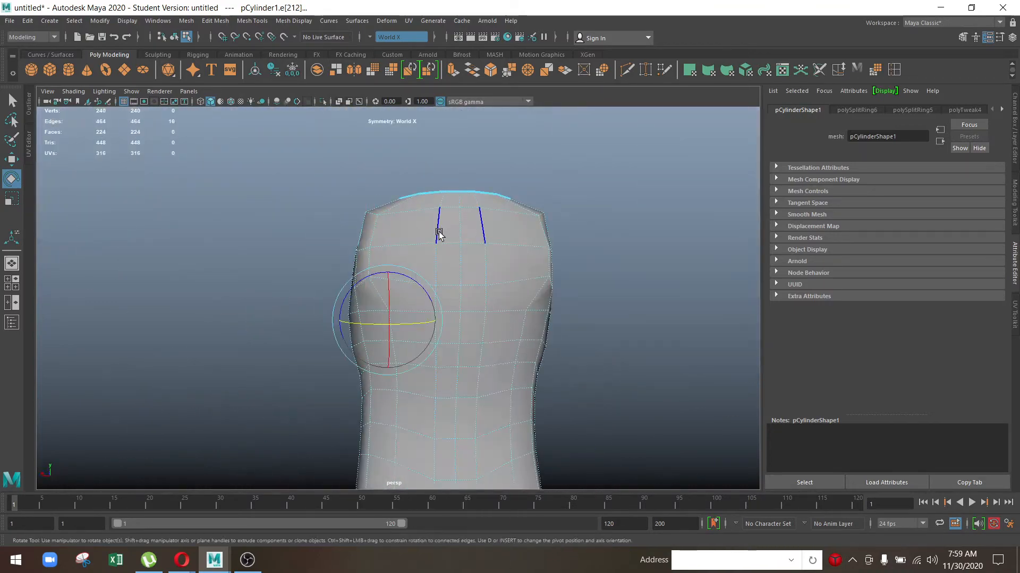
{"action": "left_click", "coordinate": [437, 232]}
{"action": "key", "text": "q"}
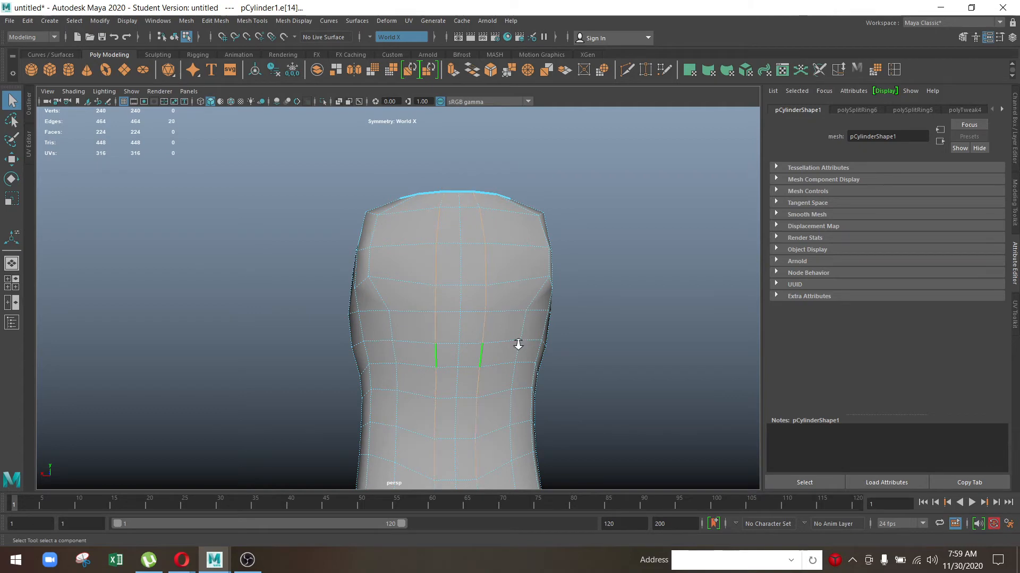
{"action": "right_click_drag", "start_coordinate": [518, 344], "coordinate": [361, 258], "text": "alt"}
{"action": "key", "text": "y"}
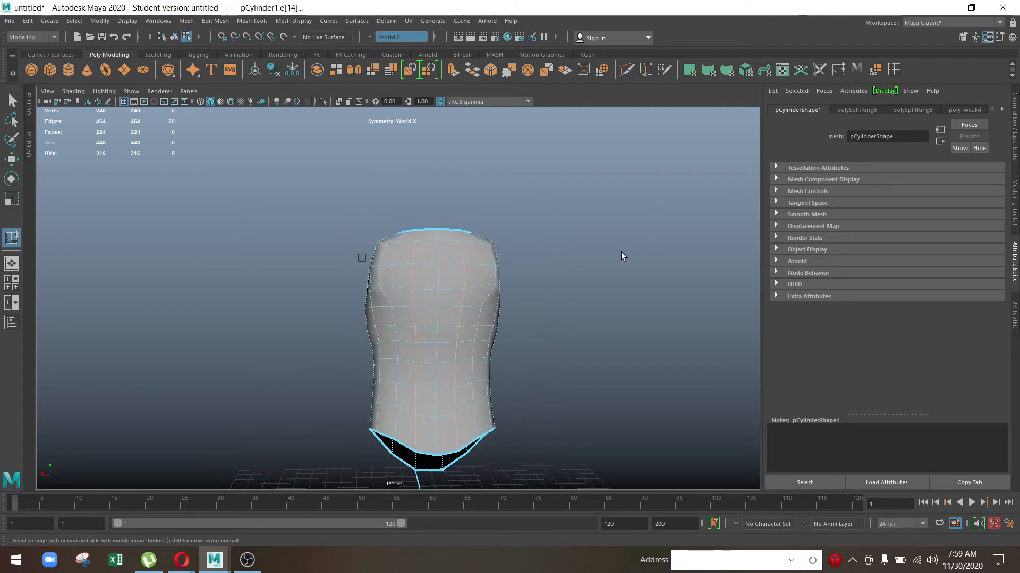
{"action": "left_click_drag", "start_coordinate": [614, 255], "coordinate": [440, 300], "text": "alt"}
Step: Select the arm-opening faces on both shoulders and extrude them
{"action": "key", "text": "w"}
{"action": "right_click_drag", "start_coordinate": [470, 222], "coordinate": [420, 328]}
{"action": "left_click", "coordinate": [490, 231]}
{"action": "left_click", "coordinate": [487, 269], "text": "shift"}
{"action": "left_click", "coordinate": [446, 275], "text": "shift"}
{"action": "left_click", "coordinate": [433, 239], "text": "shift"}
{"action": "left_click_drag", "start_coordinate": [420, 328], "coordinate": [539, 247], "text": "alt"}
{"action": "key", "text": "w"}
{"action": "key", "text": "ctrl+z"}
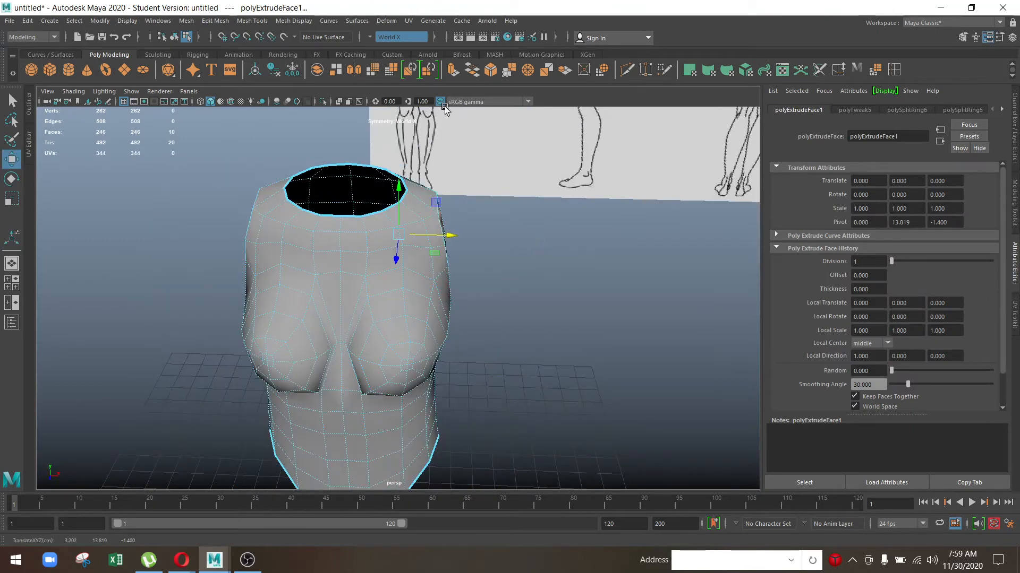
Step: Turn symmetry off and pull the extruded faces outward into long arms
{"action": "left_click", "coordinate": [383, 38]}
{"action": "left_click", "coordinate": [392, 44]}
{"action": "left_click_drag", "start_coordinate": [412, 235], "coordinate": [497, 244]}
{"action": "key", "text": "ctrl+z"}
Step: Select the end vertices of the arms with symmetry set to Object X
{"action": "key", "text": "r"}
{"action": "right_click_drag", "start_coordinate": [557, 221], "coordinate": [523, 221]}
{"action": "left_click_drag", "start_coordinate": [526, 165], "coordinate": [679, 314]}
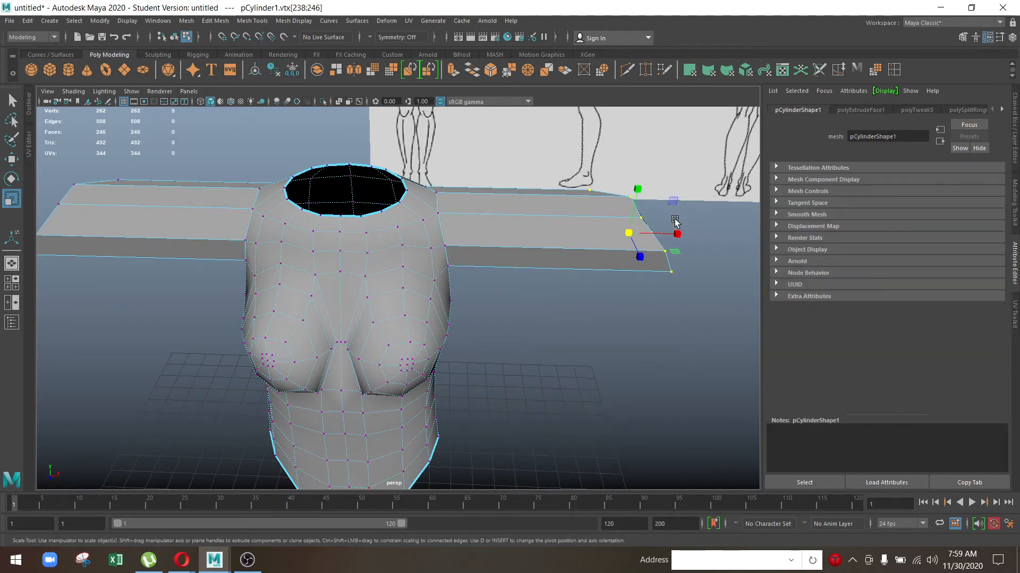
{"action": "left_click", "coordinate": [369, 38]}
{"action": "left_click", "coordinate": [391, 53]}
Step: Scale the arm-end vertices flat along the arm's length and shrink them uniformly to taper the arms
{"action": "scroll", "coordinate": [451, 243], "scroll_direction": "down", "scroll_amount": 2}
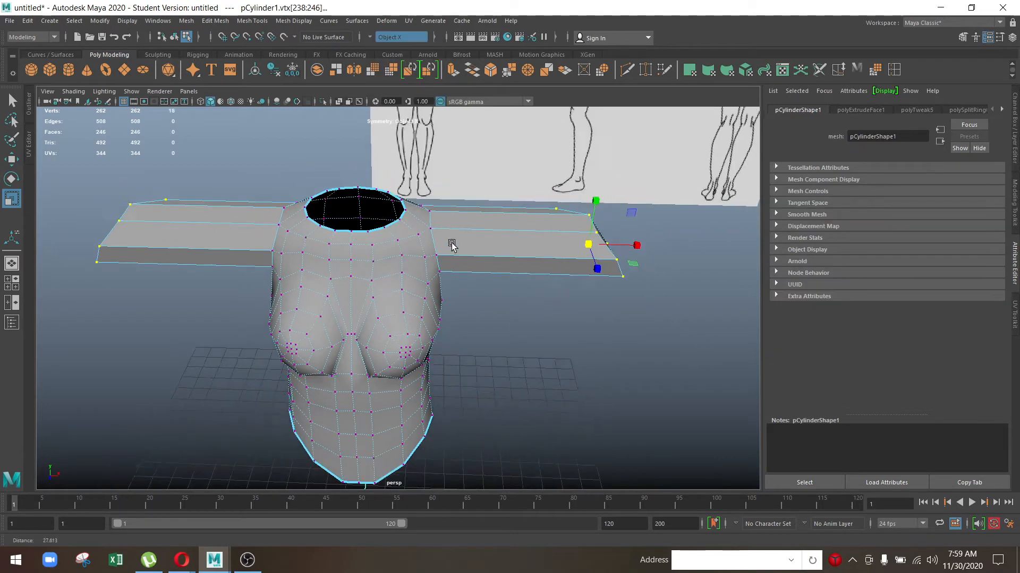
{"action": "left_click_drag", "start_coordinate": [623, 254], "coordinate": [489, 253]}
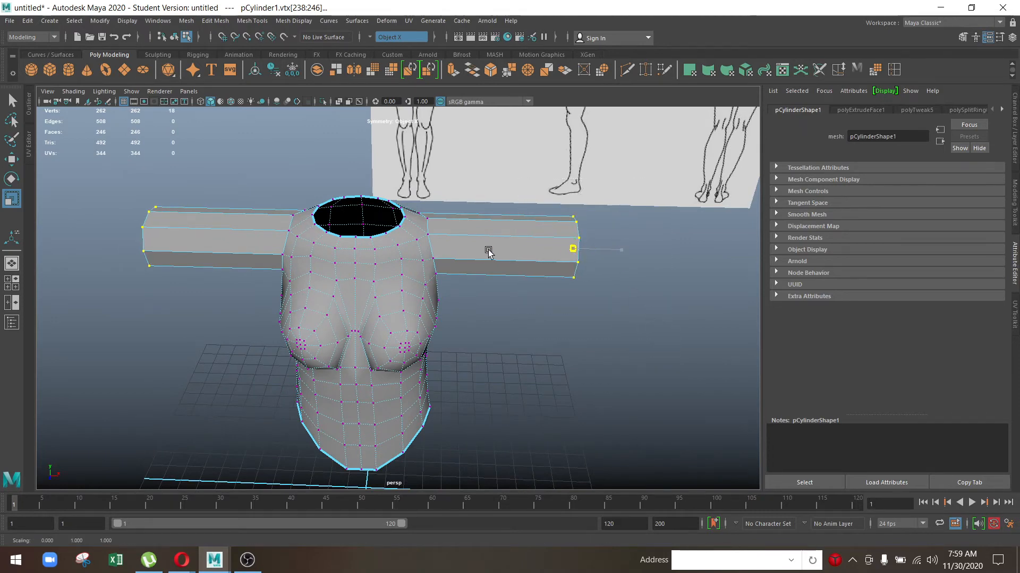
{"action": "left_click_drag", "start_coordinate": [573, 249], "coordinate": [546, 257]}
Step: Move the arm-end vertices along the arms to the wrist of the front reference
{"action": "key", "text": "w"}
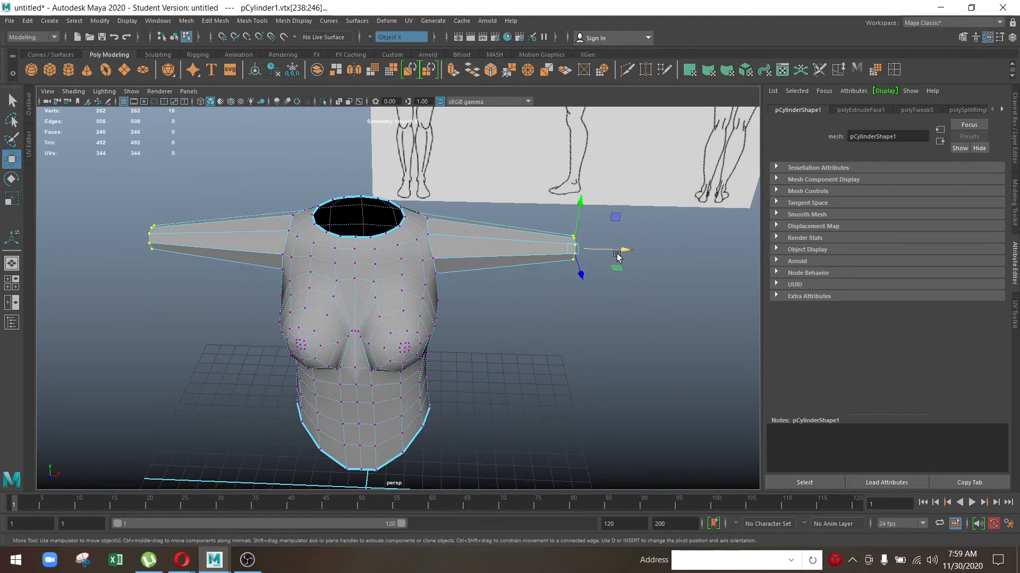
{"action": "left_click_drag", "start_coordinate": [619, 254], "coordinate": [558, 252]}
{"action": "key", "text": "space"}
{"action": "key", "text": "space"}
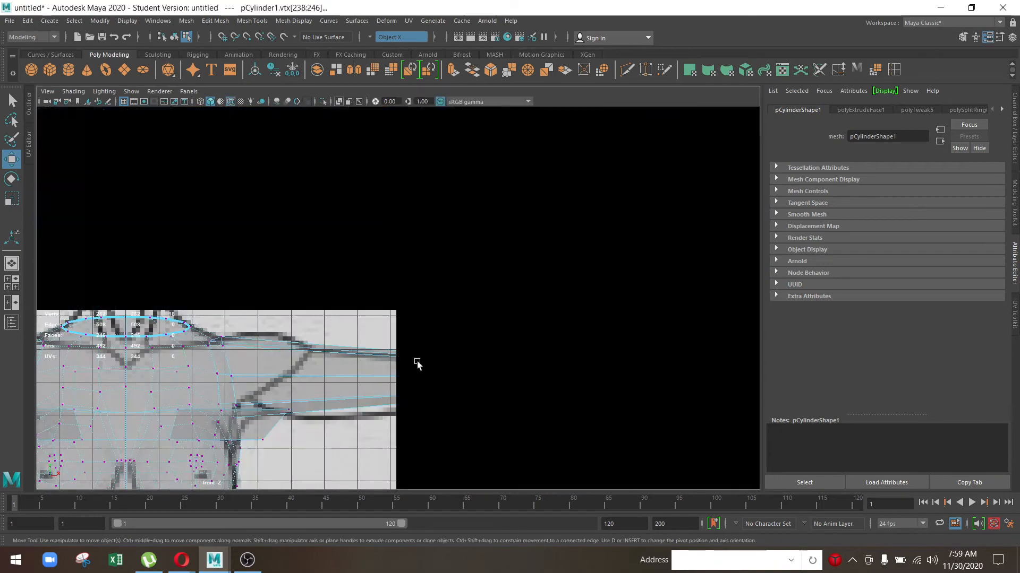
{"action": "middle_click_drag", "start_coordinate": [478, 318], "coordinate": [259, 281], "text": "alt"}
{"action": "scroll", "coordinate": [259, 282], "scroll_direction": "down", "scroll_amount": 3}
{"action": "scroll", "coordinate": [339, 274], "scroll_direction": "up", "scroll_amount": 1}
{"action": "right_click", "coordinate": [423, 268]}
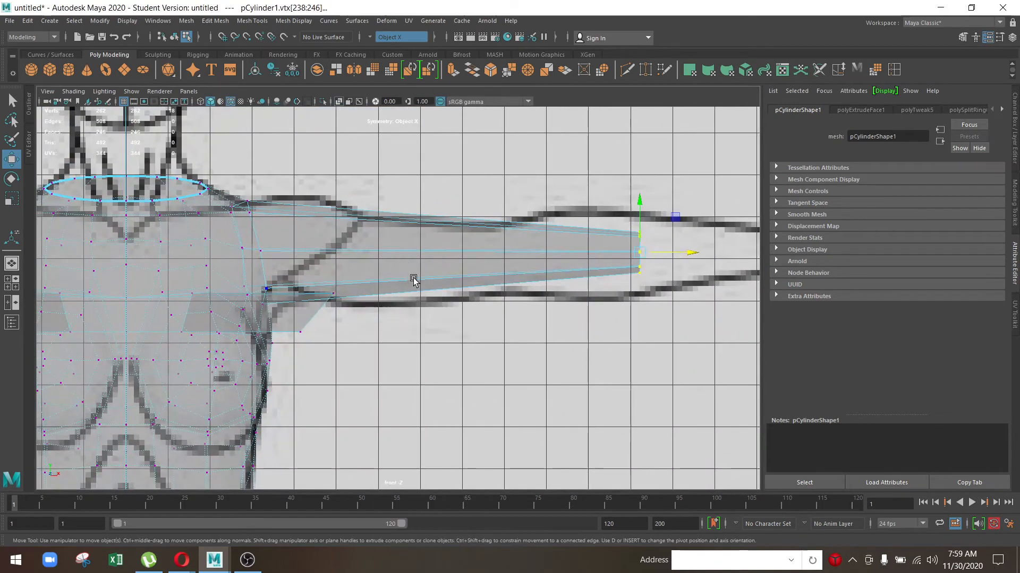
{"action": "scroll", "coordinate": [412, 280], "scroll_direction": "down", "scroll_amount": 2}
{"action": "middle_click_drag", "start_coordinate": [412, 279], "coordinate": [353, 267], "text": "alt"}
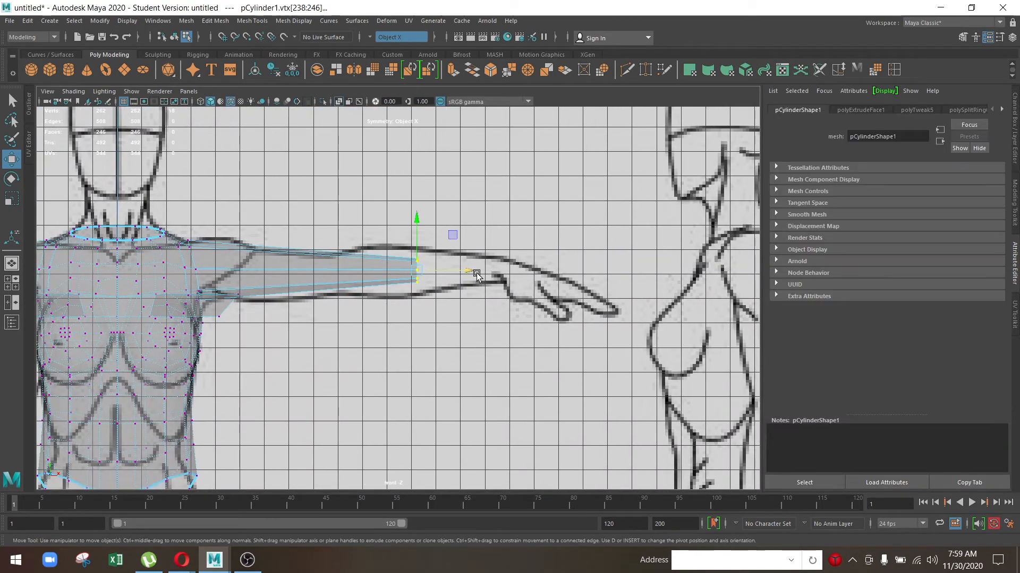
{"action": "left_click_drag", "start_coordinate": [471, 271], "coordinate": [557, 271]}
Step: Examine the new arms and the geometry under the armpits in the front and perspective views
{"action": "scroll", "coordinate": [283, 314], "scroll_direction": "up", "scroll_amount": 3}
{"action": "middle_click_drag", "start_coordinate": [283, 314], "coordinate": [478, 318], "text": "alt"}
{"action": "scroll", "coordinate": [464, 400], "scroll_direction": "up", "scroll_amount": 3}
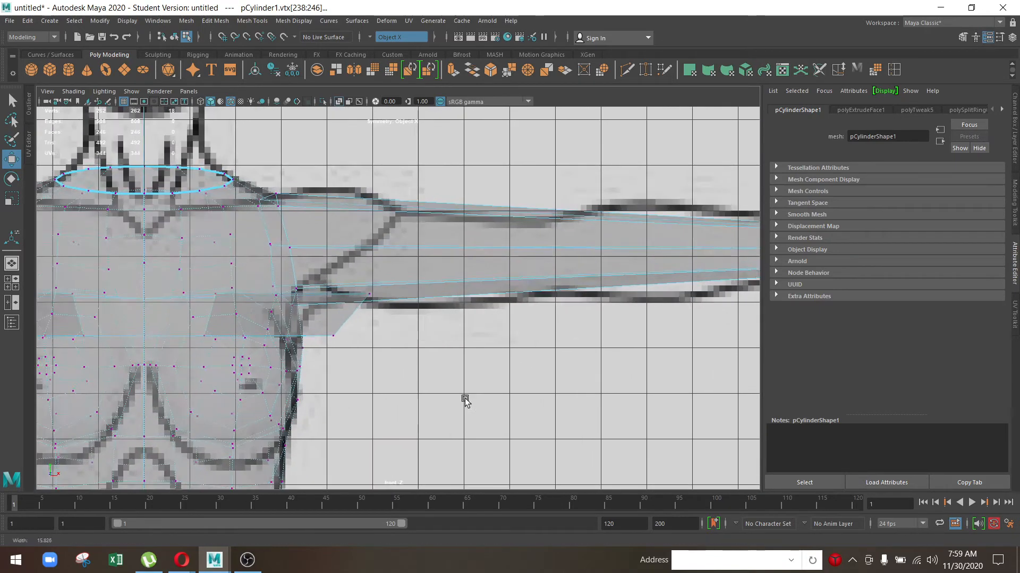
{"action": "middle_click_drag", "start_coordinate": [377, 342], "coordinate": [453, 355], "text": "alt"}
{"action": "middle_click_drag", "start_coordinate": [400, 392], "coordinate": [530, 253], "text": "alt"}
{"action": "scroll", "coordinate": [530, 253], "scroll_direction": "down", "scroll_amount": 1}
{"action": "scroll", "coordinate": [530, 254], "scroll_direction": "down", "scroll_amount": 3}
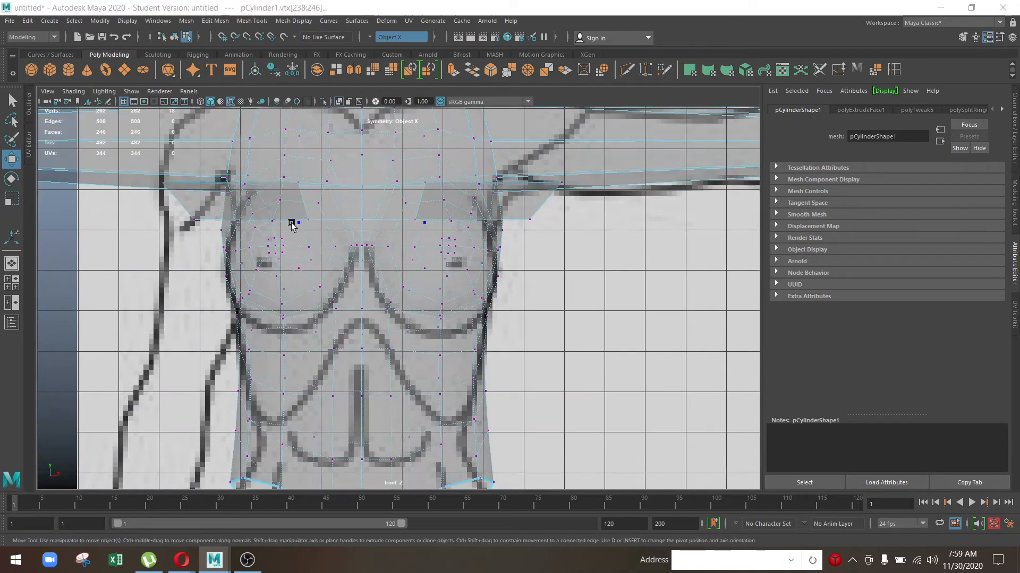
{"action": "key", "text": "space"}
{"action": "key", "text": "space"}
{"action": "left_click_drag", "start_coordinate": [460, 264], "coordinate": [419, 256], "text": "alt"}
{"action": "right_click_drag", "start_coordinate": [419, 256], "coordinate": [468, 242]}
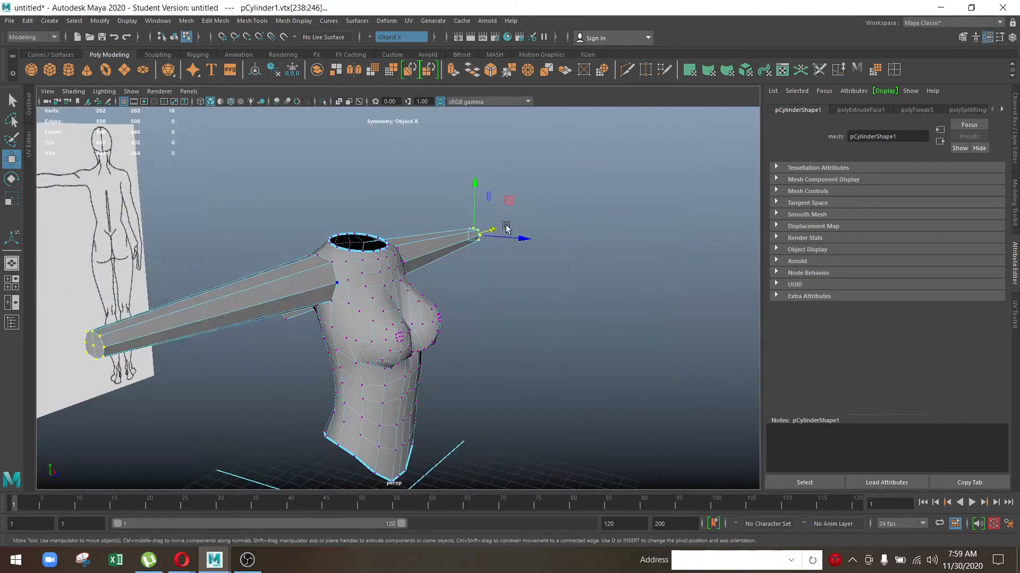
{"action": "left_click_drag", "start_coordinate": [552, 340], "coordinate": [489, 344], "text": "alt"}
{"action": "left_click", "coordinate": [582, 301]}
{"action": "left_click_drag", "start_coordinate": [587, 299], "coordinate": [471, 287], "text": "alt"}
Step: Insert edge loops around one arm between the shoulder and the wrist
{"action": "left_click", "coordinate": [388, 315]}
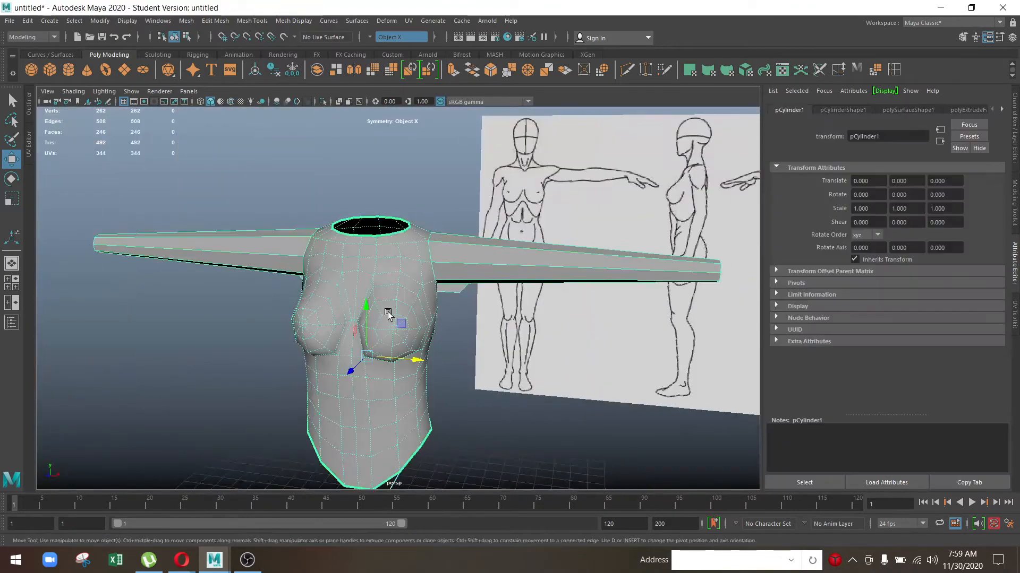
{"action": "scroll", "coordinate": [390, 319], "scroll_direction": "up", "scroll_amount": 2}
{"action": "middle_click_drag", "start_coordinate": [410, 357], "coordinate": [474, 298], "text": "alt"}
{"action": "right_click_drag", "start_coordinate": [566, 183], "coordinate": [579, 215]}
{"action": "key", "text": "g"}
{"action": "key", "text": "r"}
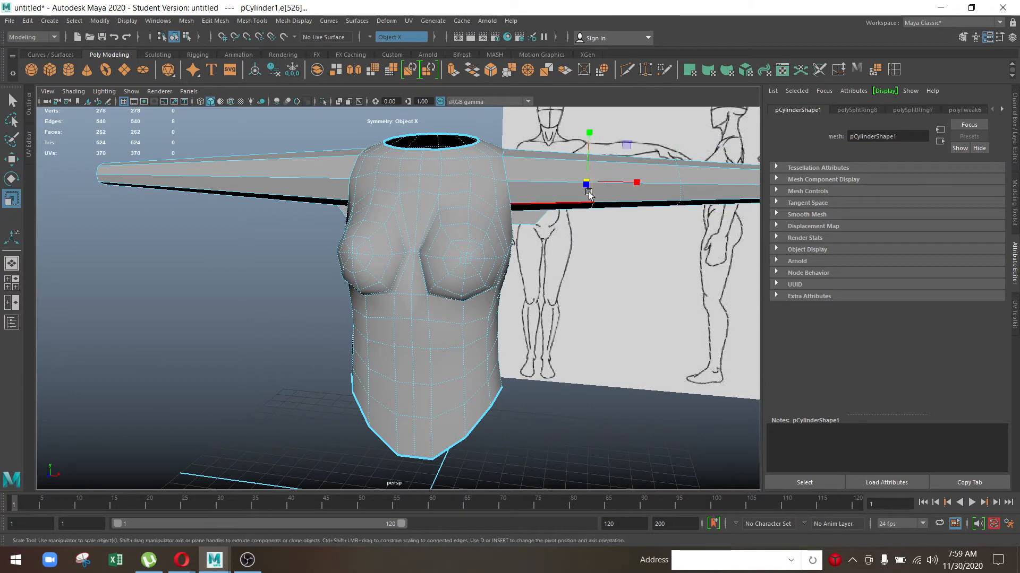
Step: Try to scale the upper-arm edge loop, and undo the scaling and that loop's insertion
{"action": "left_click_drag", "start_coordinate": [589, 185], "coordinate": [575, 237], "text": "alt"}
{"action": "key", "text": "ctrl+z"}
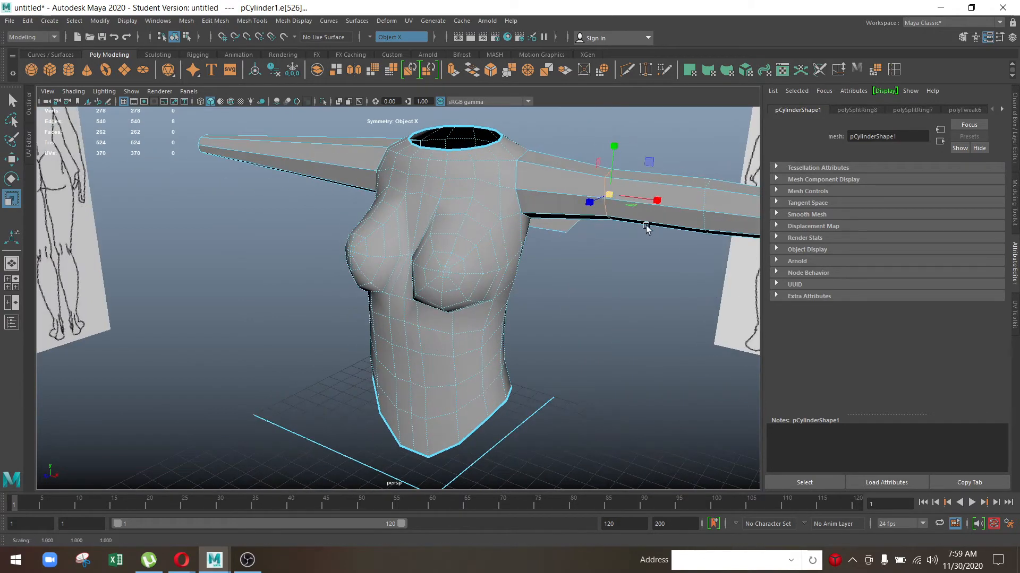
{"action": "left_click_drag", "start_coordinate": [649, 227], "coordinate": [596, 223], "text": "alt"}
{"action": "scroll", "coordinate": [531, 265], "scroll_direction": "up", "scroll_amount": 3}
Step: Turn symmetry off and move the edge loop at the middle of the arm toward the back to form the elbow
{"action": "key", "text": "w"}
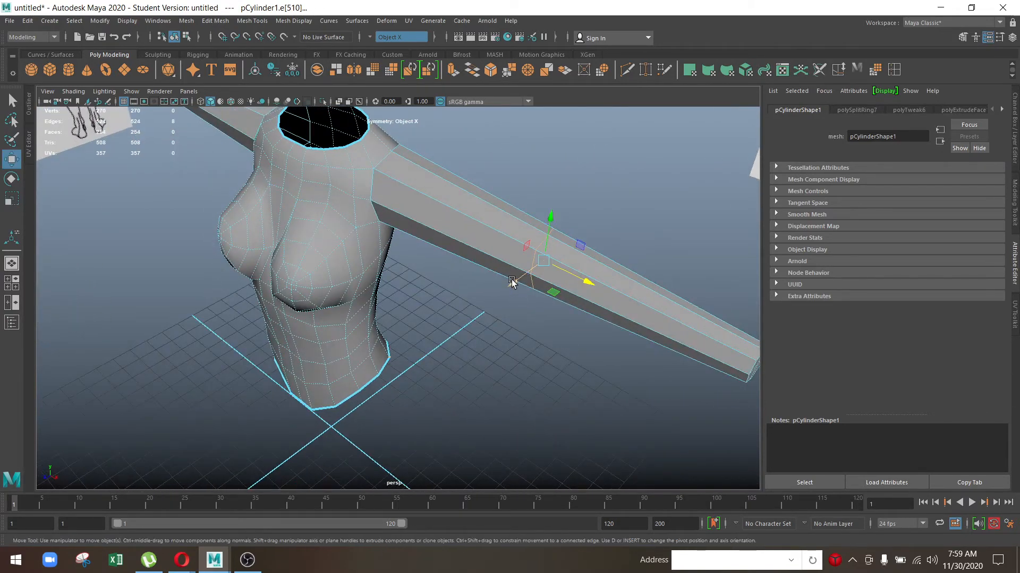
{"action": "scroll", "coordinate": [531, 292], "scroll_direction": "down", "scroll_amount": 3}
{"action": "scroll", "coordinate": [454, 260], "scroll_direction": "down", "scroll_amount": 3}
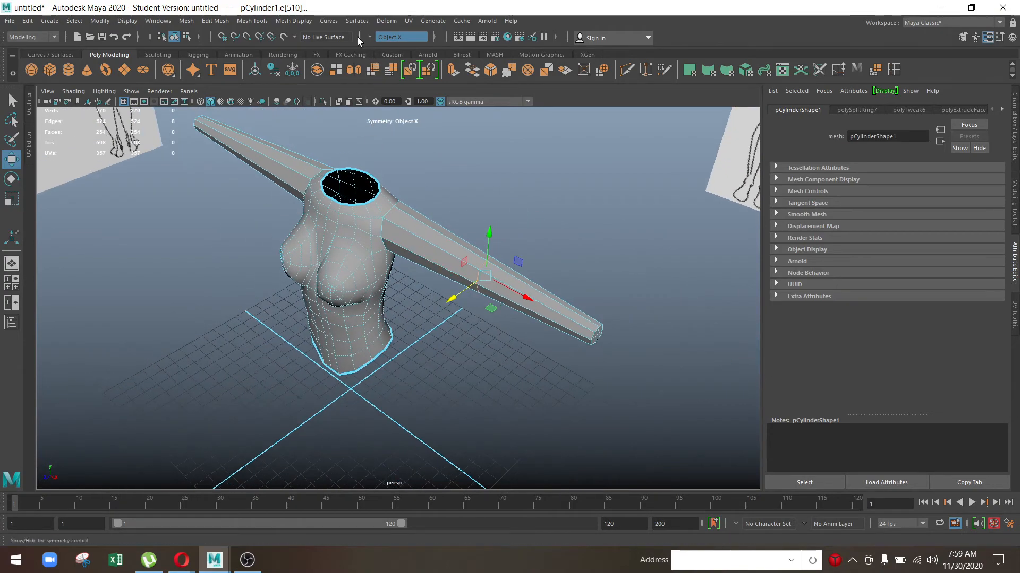
{"action": "left_click", "coordinate": [401, 37]}
{"action": "left_click", "coordinate": [396, 41]}
{"action": "left_click_drag", "start_coordinate": [478, 276], "coordinate": [505, 329], "text": "alt"}
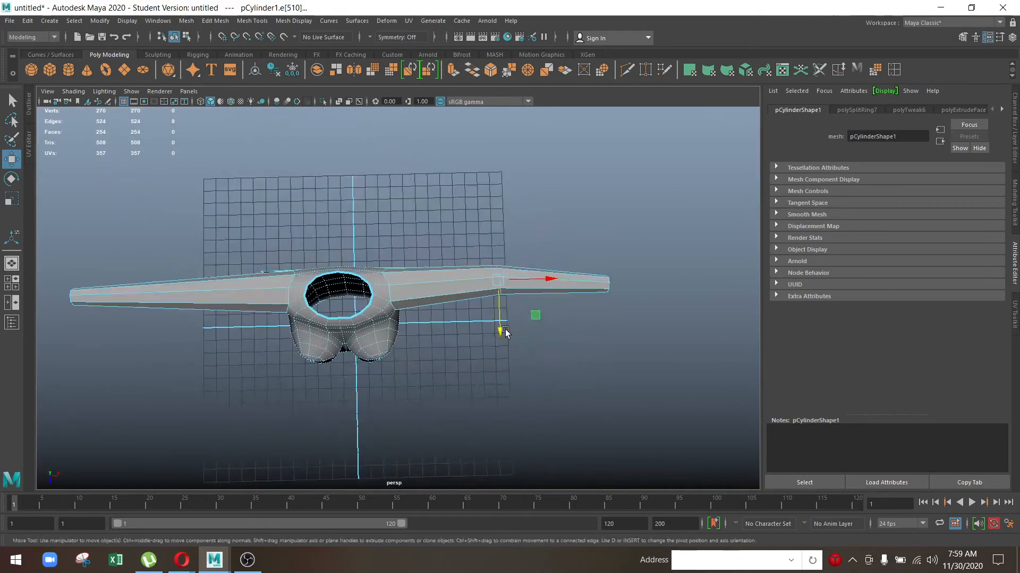
Step: Insert an edge loop around the middle of the opposite, still unbent arm
{"action": "mouse_move", "coordinate": [505, 330]}
{"action": "right_mouse_down", "text": "alt"}
{"action": "mouse_move", "coordinate": [461, 330]}
{"action": "mouse_move", "coordinate": [501, 330]}
{"action": "right_mouse_up", "text": "alt"}
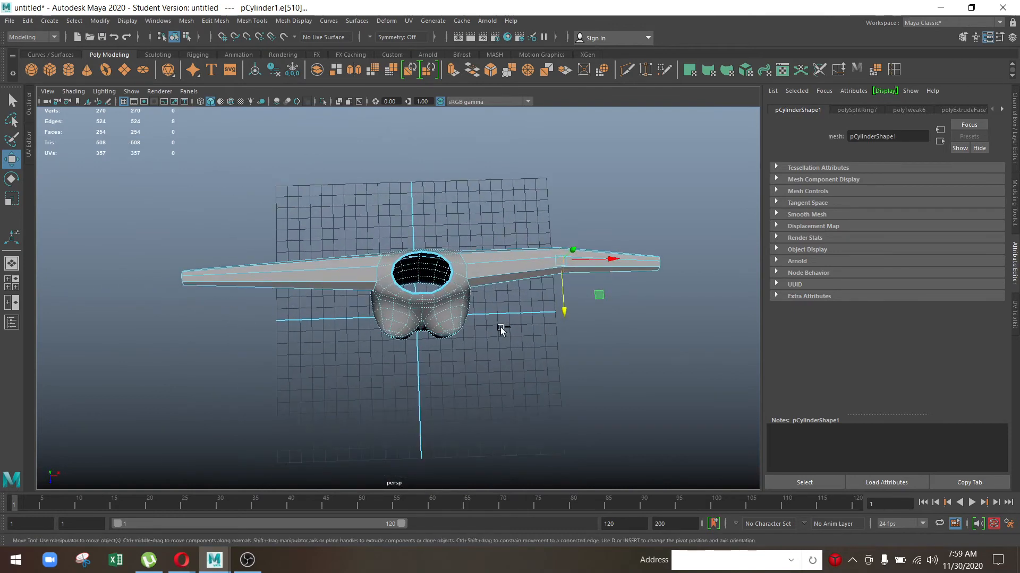
{"action": "left_click", "coordinate": [320, 295]}
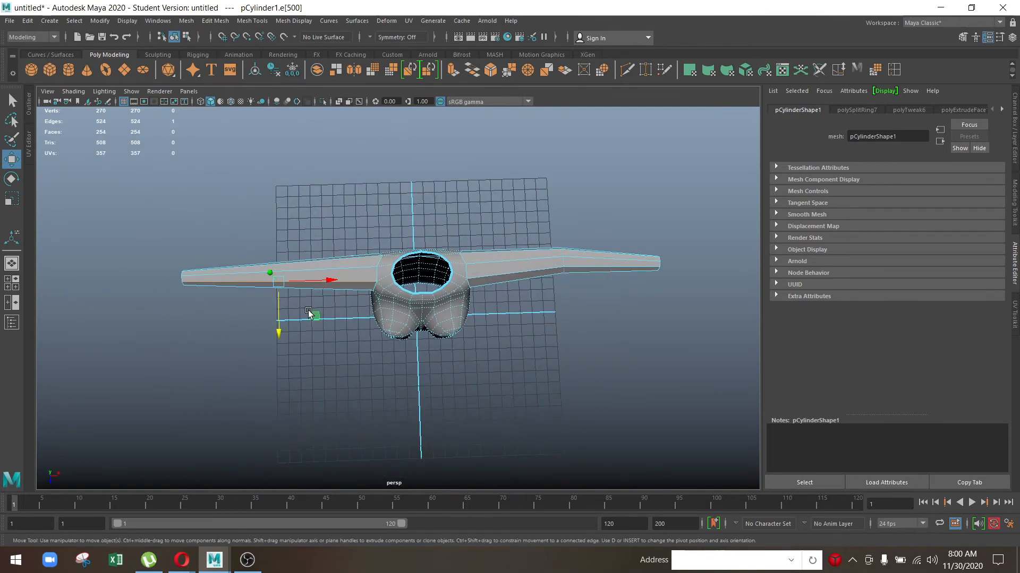
{"action": "right_click_drag", "start_coordinate": [283, 265], "coordinate": [243, 282], "text": "ctrl"}
{"action": "scroll", "coordinate": [359, 333], "scroll_direction": "up", "scroll_amount": 3}
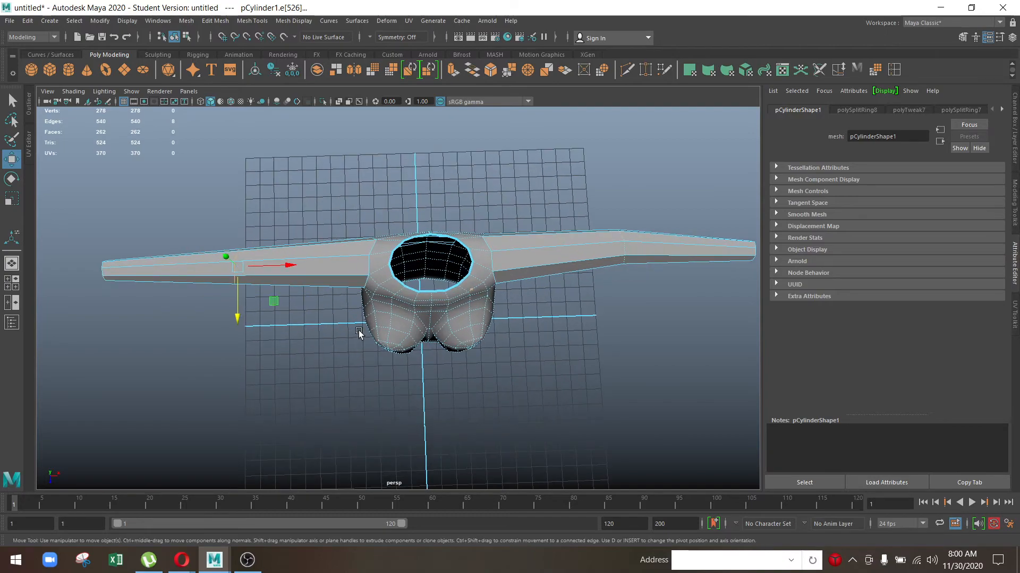
Step: Delete the bent elbow edge loop from the first arm so it runs straight from shoulder to wrist
{"action": "left_click_drag", "start_coordinate": [360, 333], "coordinate": [455, 343], "text": "alt"}
{"action": "middle_click_drag", "start_coordinate": [558, 371], "coordinate": [448, 320], "text": "alt"}
{"action": "scroll", "coordinate": [448, 320], "scroll_direction": "up", "scroll_amount": 1}
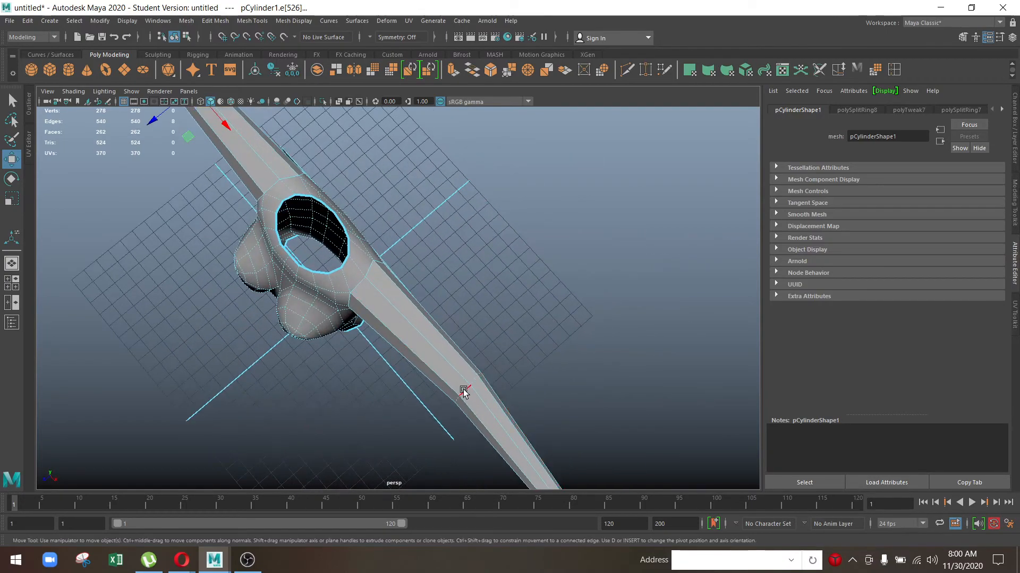
{"action": "right_click_drag", "start_coordinate": [463, 392], "coordinate": [494, 406], "text": "ctrl"}
{"action": "left_click_drag", "start_coordinate": [596, 353], "coordinate": [467, 346], "text": "alt"}
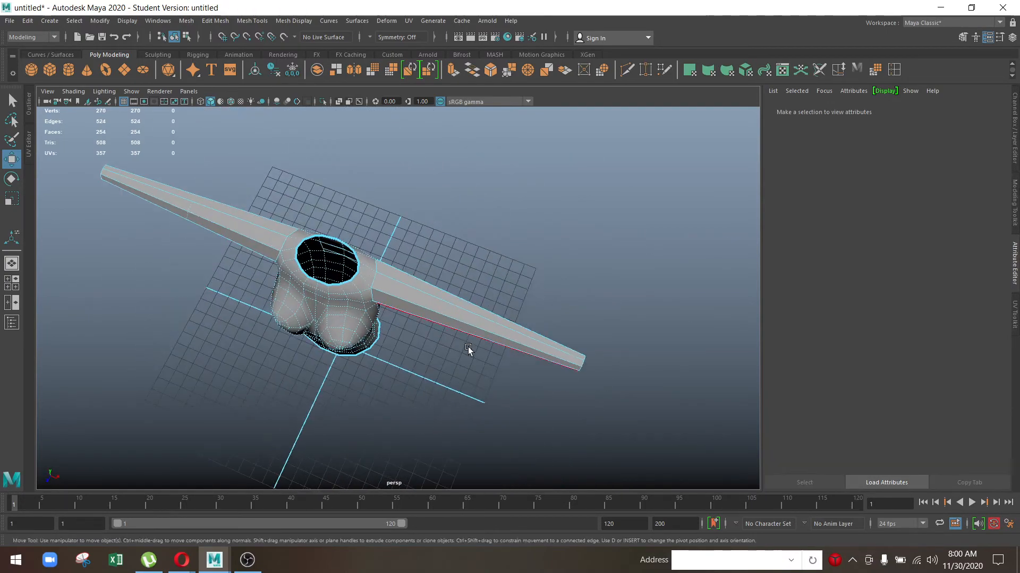
Step: Insert a new edge loop at that arm's middle and move both arms' middle loops toward the back to form the elbows
{"action": "right_click_drag", "start_coordinate": [471, 275], "coordinate": [473, 239]}
{"action": "left_click", "coordinate": [462, 295]}
{"action": "right_click_drag", "start_coordinate": [466, 337], "coordinate": [381, 313], "text": "ctrl"}
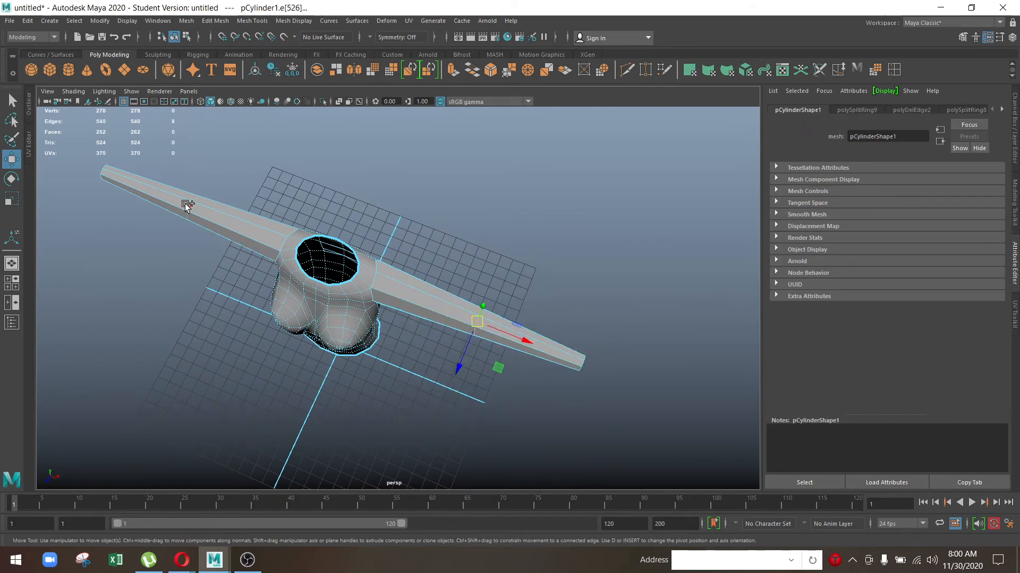
{"action": "left_click_drag", "start_coordinate": [286, 270], "coordinate": [306, 285], "text": "alt"}
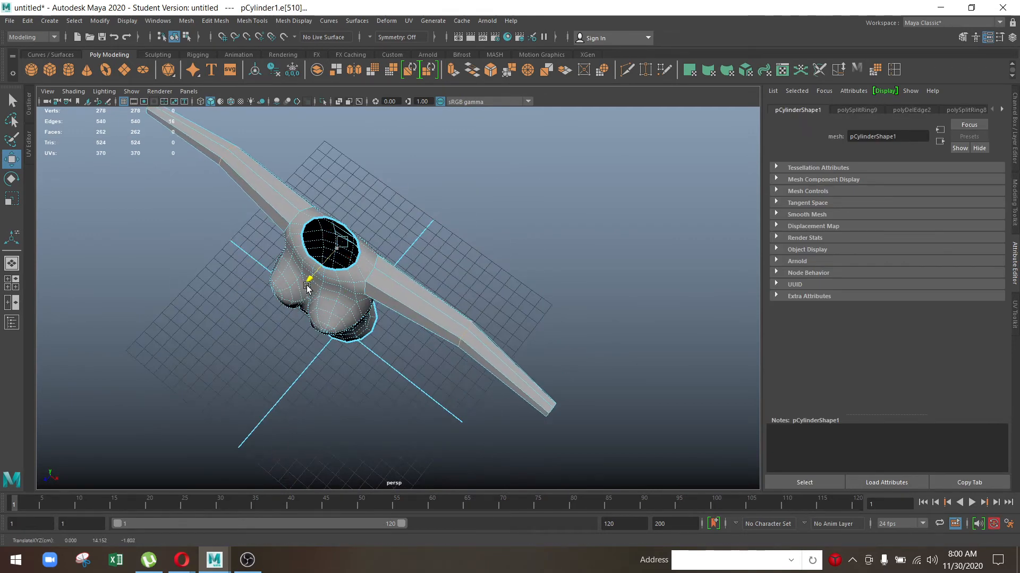
Step: Set symmetry to Object X and insert an edge loop around each upper arm between shoulder and elbow
{"action": "left_click", "coordinate": [371, 39]}
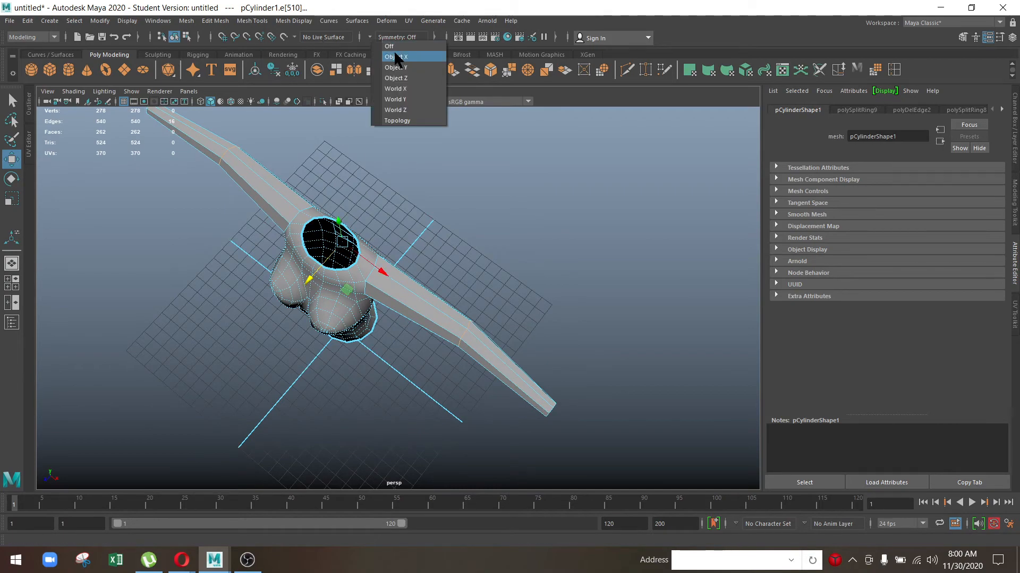
{"action": "left_click", "coordinate": [403, 59]}
{"action": "left_click_drag", "start_coordinate": [494, 313], "coordinate": [489, 336], "text": "alt"}
{"action": "key", "text": "r"}
{"action": "left_click", "coordinate": [416, 215]}
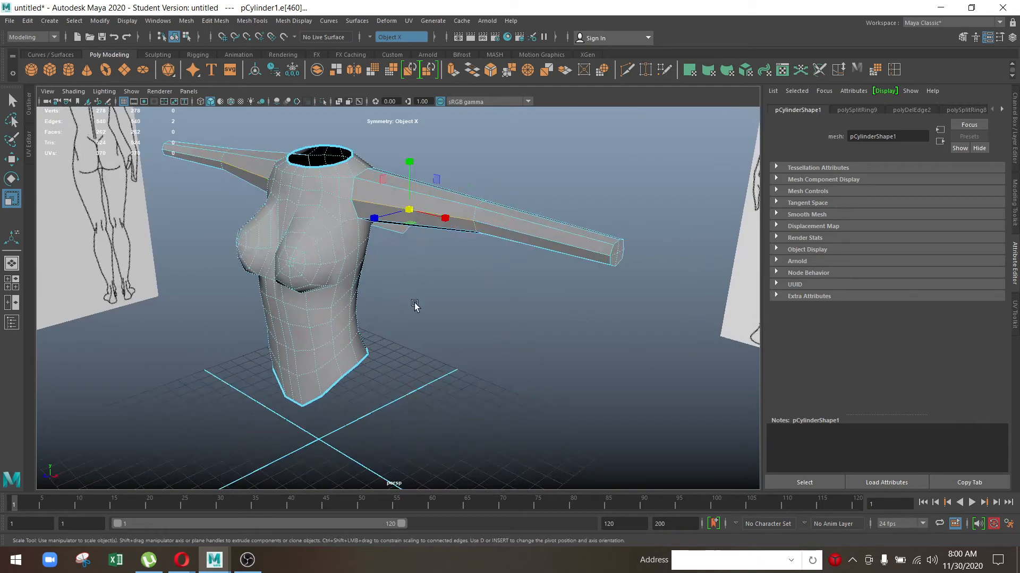
{"action": "left_click_drag", "start_coordinate": [417, 302], "coordinate": [393, 223], "text": "alt"}
{"action": "right_click_drag", "start_coordinate": [377, 211], "coordinate": [508, 247], "text": "shift"}
{"action": "left_click_drag", "start_coordinate": [508, 247], "coordinate": [431, 330], "text": "alt"}
{"action": "key", "text": "g"}
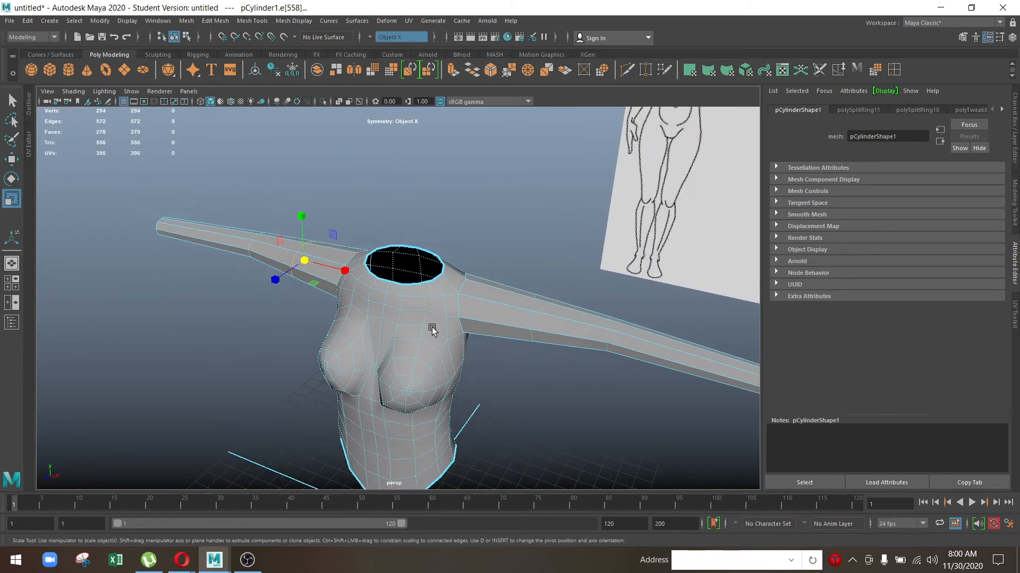
Step: Slide the new upper-arm edge loops along both arms until they sit close to the shoulders
{"action": "left_click_drag", "start_coordinate": [536, 366], "coordinate": [584, 330], "text": "alt"}
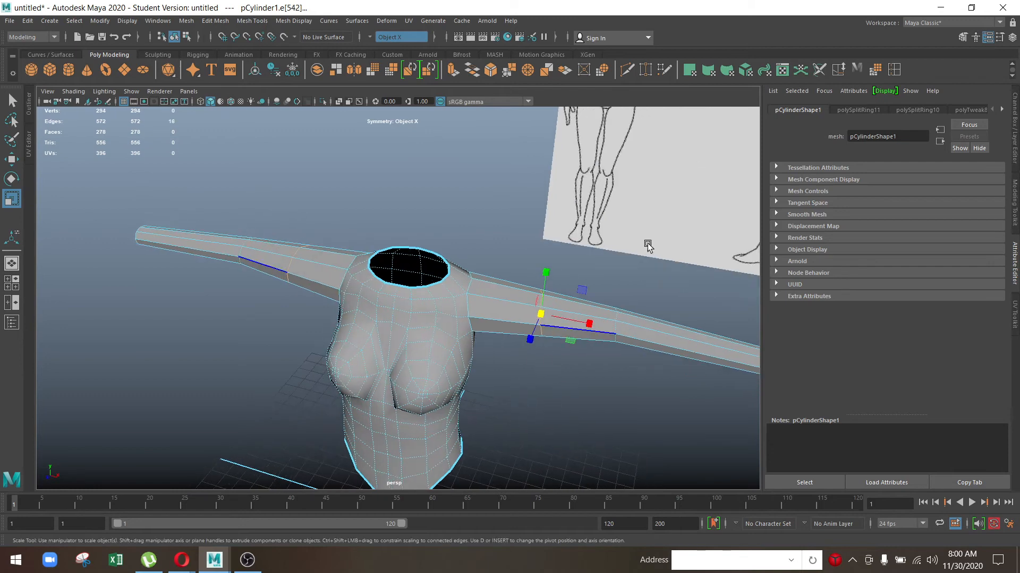
{"action": "middle_click_drag", "start_coordinate": [676, 261], "coordinate": [616, 294], "text": "ctrl+shift"}
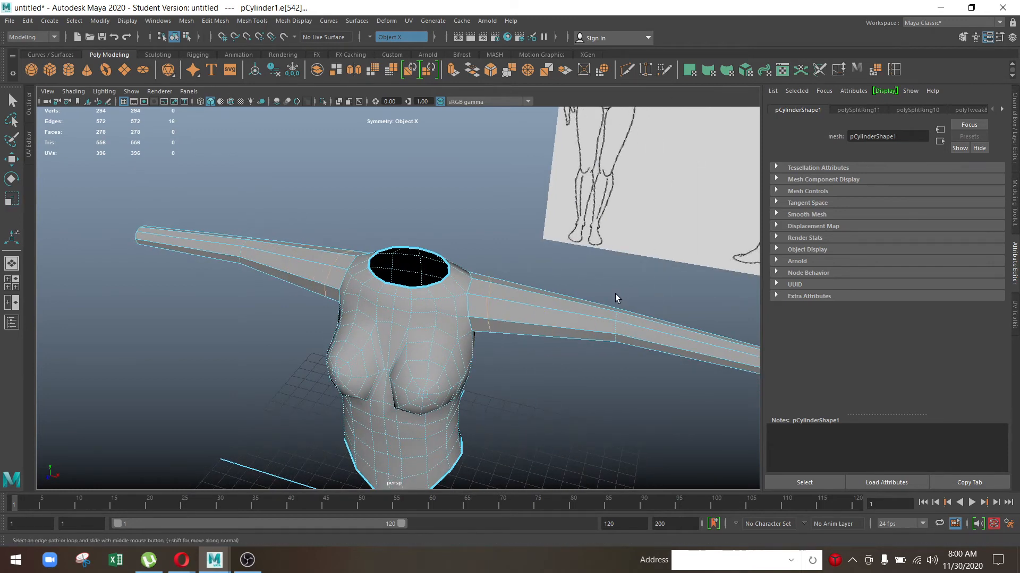
{"action": "left_click_drag", "start_coordinate": [610, 299], "coordinate": [571, 313], "text": "alt"}
Step: Insert one more edge loop around each upper arm and one around each forearm
{"action": "key", "text": "r"}
{"action": "key", "text": "w"}
{"action": "left_click", "coordinate": [583, 295]}
{"action": "key", "text": "y"}
{"action": "middle_click_drag", "start_coordinate": [596, 367], "coordinate": [471, 355], "text": "alt"}
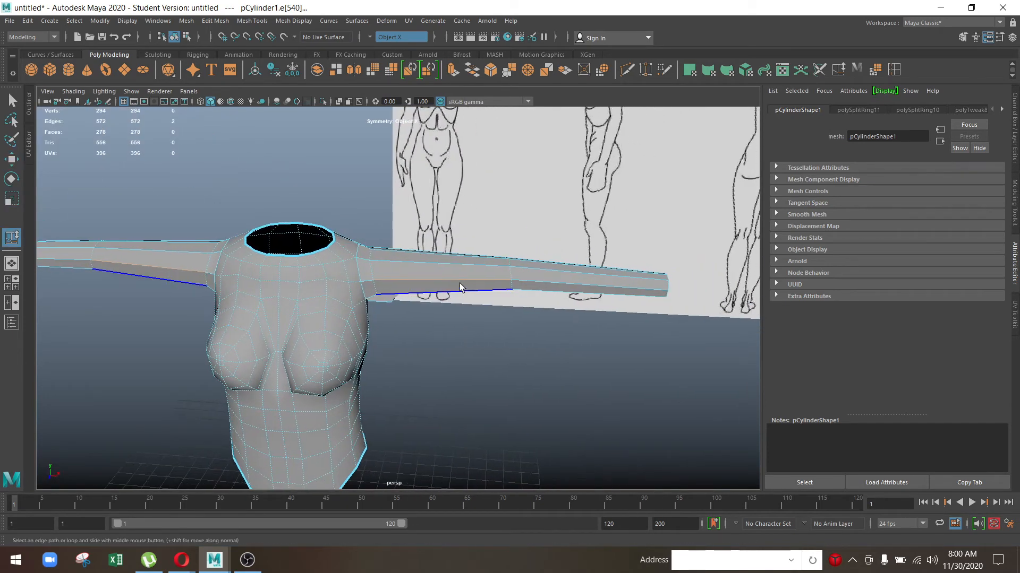
{"action": "right_click_drag", "start_coordinate": [461, 262], "coordinate": [499, 291], "text": "ctrl"}
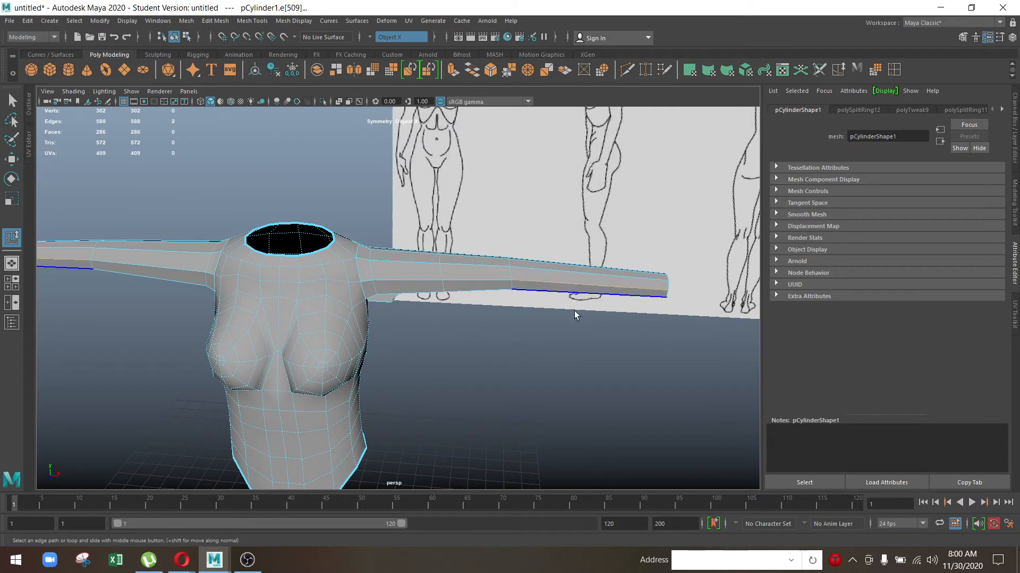
{"action": "left_click_drag", "start_coordinate": [553, 327], "coordinate": [325, 281], "text": "alt"}
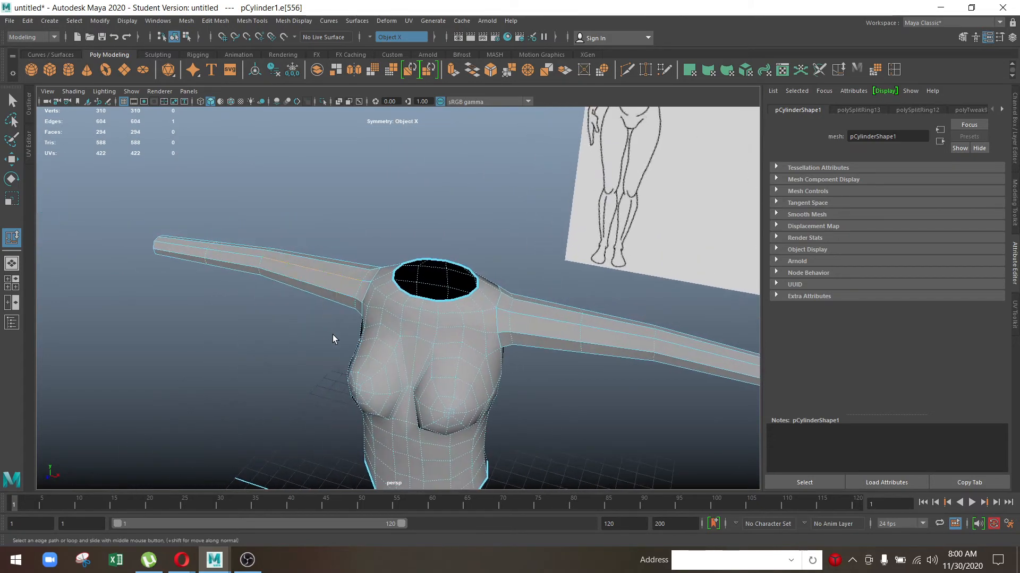
{"action": "left_click_drag", "start_coordinate": [637, 378], "coordinate": [425, 335], "text": "alt"}
{"action": "left_click", "coordinate": [422, 340]}
{"action": "key", "text": "w"}
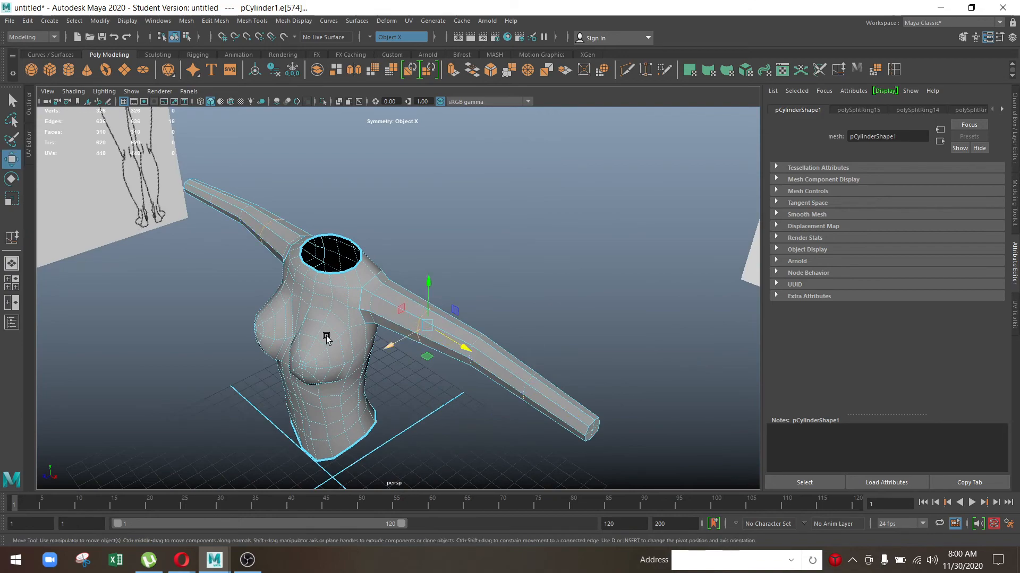
Step: In the front view, scale the two edge loops at the waist narrower to fit the reference drawing's outline
{"action": "left_click_drag", "start_coordinate": [326, 336], "coordinate": [393, 321], "text": "alt"}
{"action": "scroll", "coordinate": [394, 320], "scroll_direction": "down", "scroll_amount": 3}
{"action": "right_click_drag", "start_coordinate": [432, 253], "coordinate": [483, 237]}
{"action": "scroll", "coordinate": [438, 339], "scroll_direction": "up", "scroll_amount": 2}
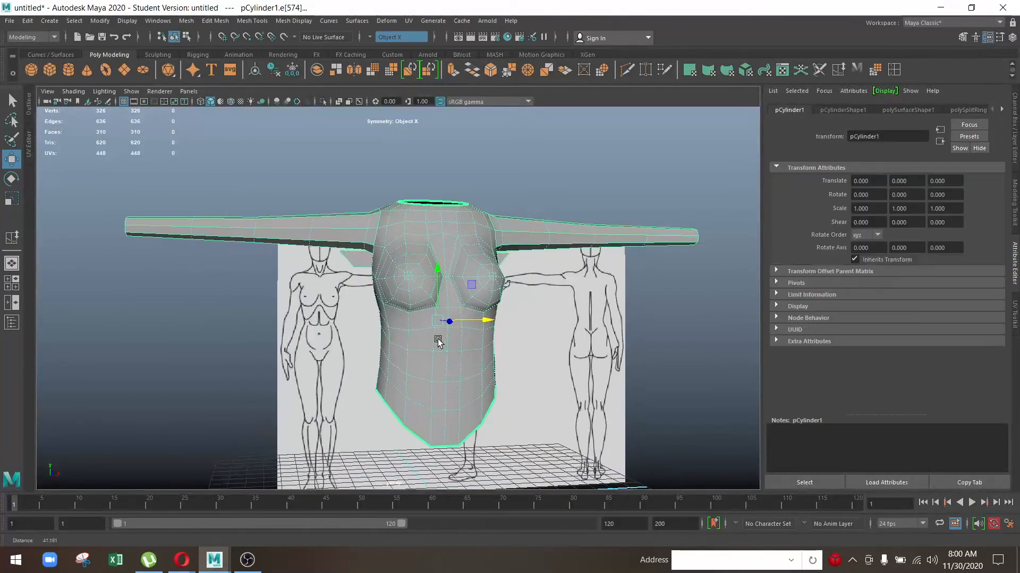
{"action": "scroll", "coordinate": [438, 338], "scroll_direction": "down", "scroll_amount": 2}
{"action": "key", "text": "space"}
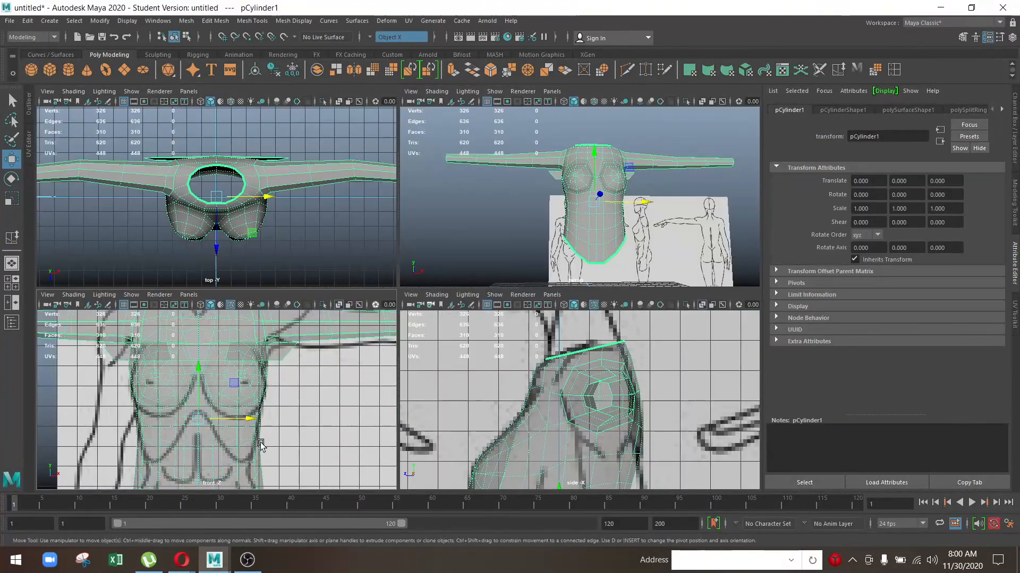
{"action": "key", "text": "space"}
{"action": "middle_click_drag", "start_coordinate": [287, 472], "coordinate": [341, 348], "text": "alt"}
{"action": "scroll", "coordinate": [341, 349], "scroll_direction": "up", "scroll_amount": 1}
{"action": "right_click_drag", "start_coordinate": [357, 271], "coordinate": [358, 240]}
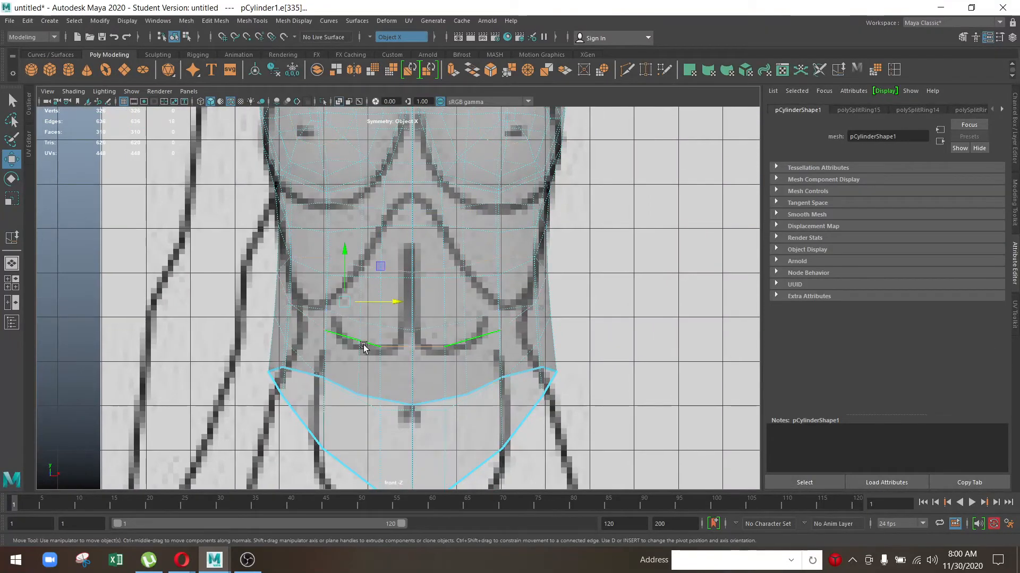
{"action": "key", "text": "r"}
{"action": "left_click_drag", "start_coordinate": [393, 302], "coordinate": [388, 304]}
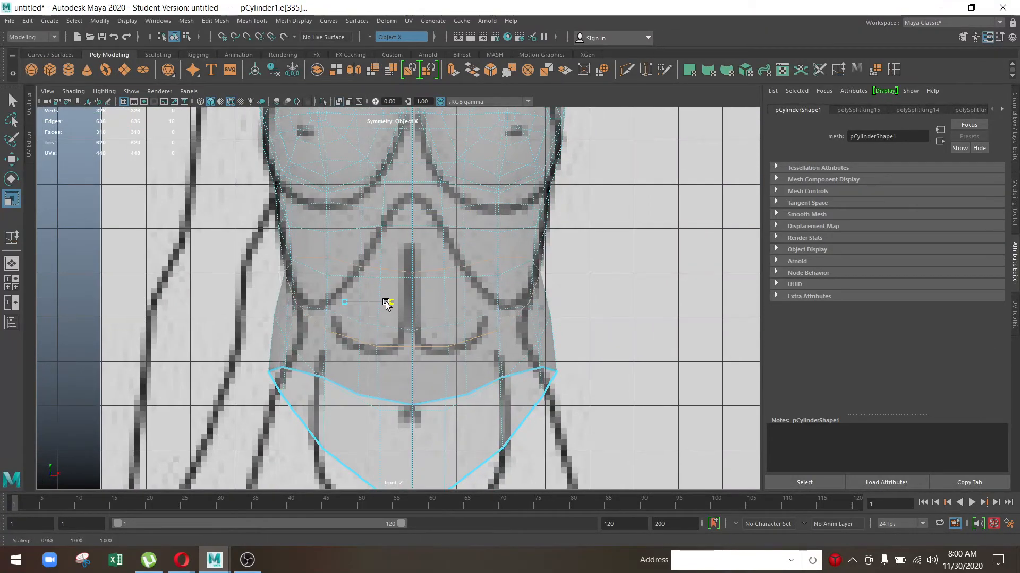
{"action": "left_click", "coordinate": [438, 348]}
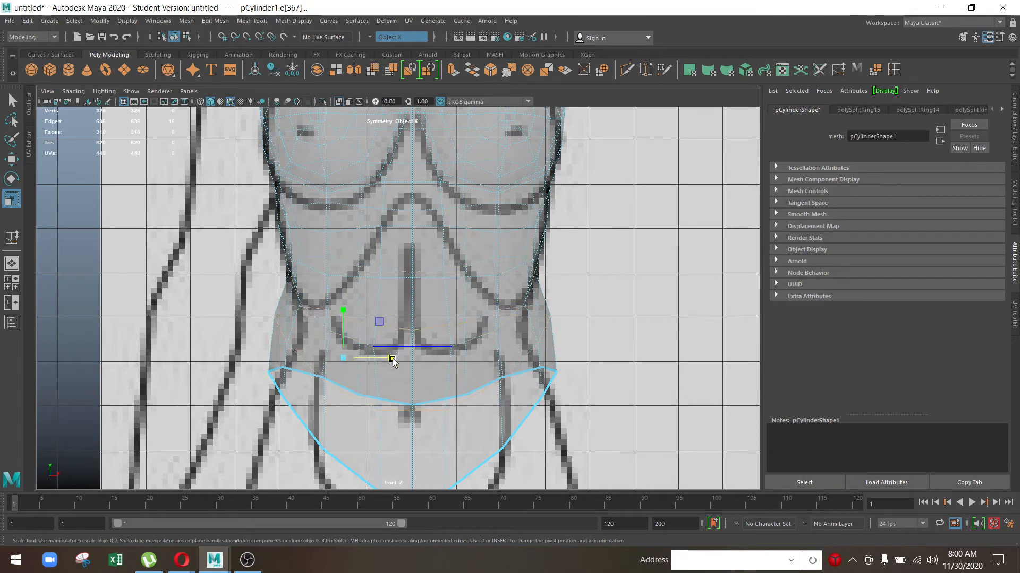
{"action": "left_click_drag", "start_coordinate": [390, 362], "coordinate": [385, 362]}
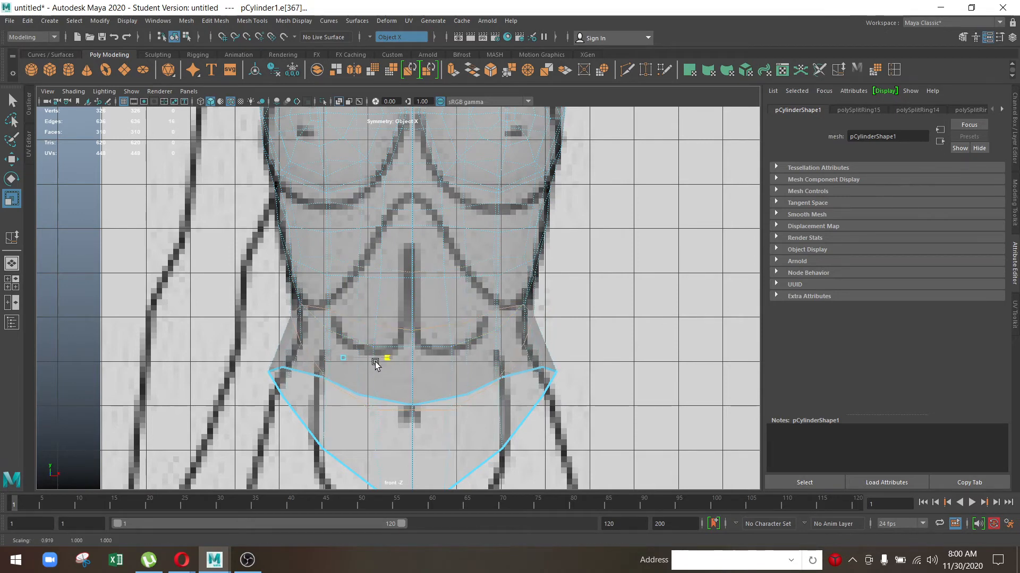
Step: Scale the torso's open bottom border loop narrower to the reference hips and move it slightly down
{"action": "double_click", "coordinate": [405, 402]}
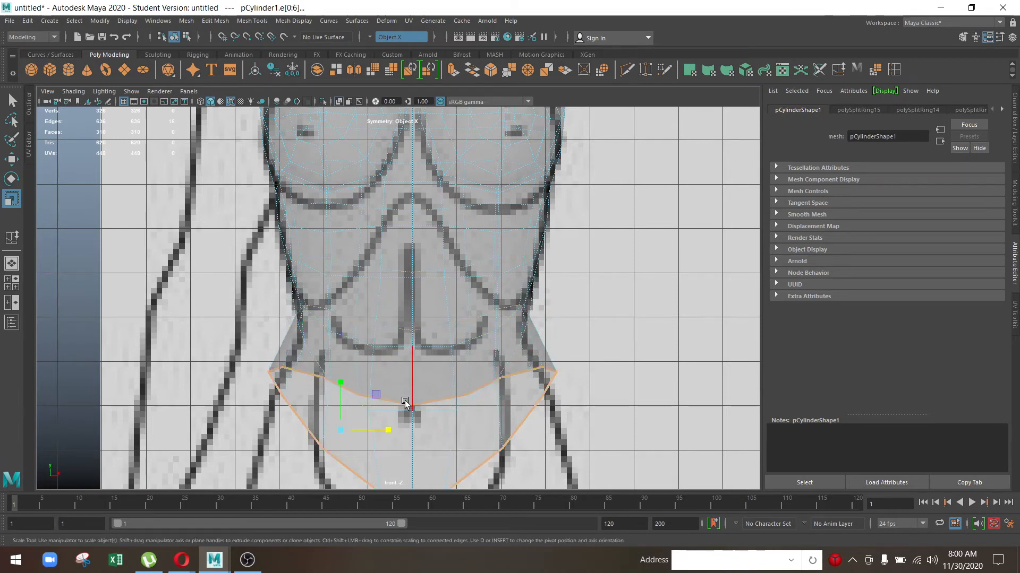
{"action": "left_click_drag", "start_coordinate": [388, 434], "coordinate": [384, 432]}
{"action": "key", "text": "w"}
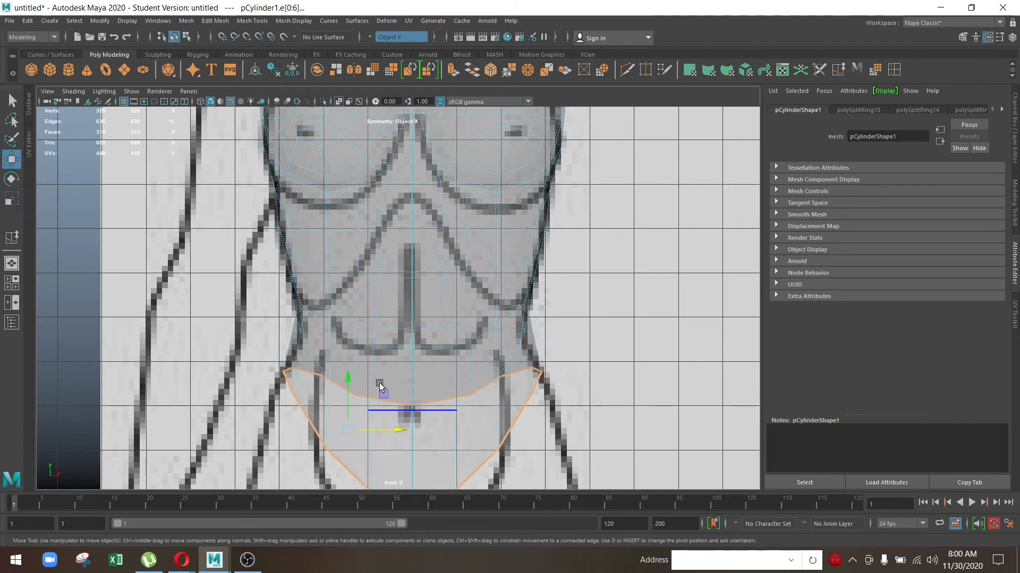
{"action": "left_click_drag", "start_coordinate": [348, 381], "coordinate": [345, 386]}
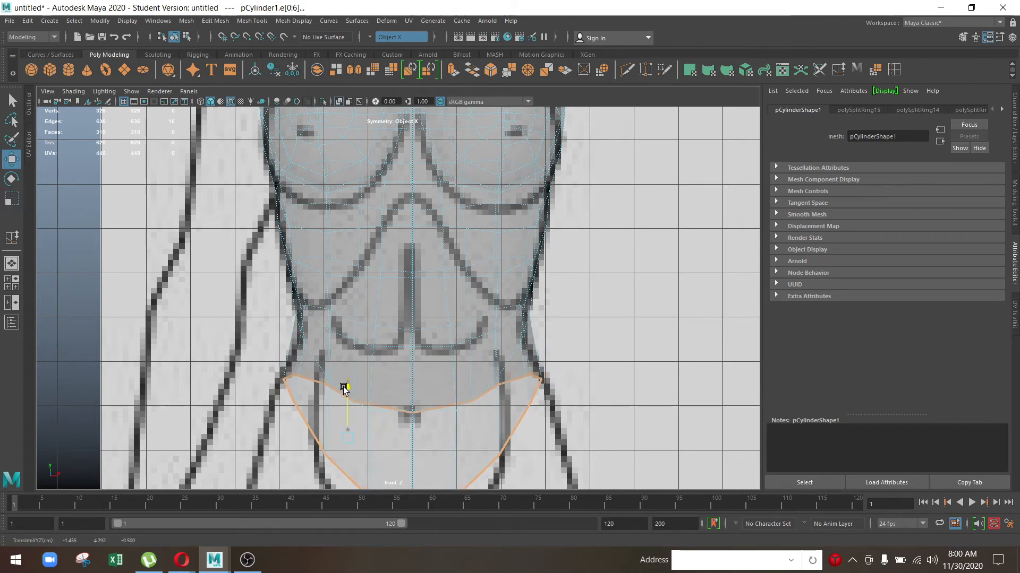
Step: Scale the edge loop just above the bottom border slightly narrower to match the drawn waistline
{"action": "double_click", "coordinate": [314, 363]}
{"action": "scroll", "coordinate": [410, 398], "scroll_direction": "up", "scroll_amount": 3}
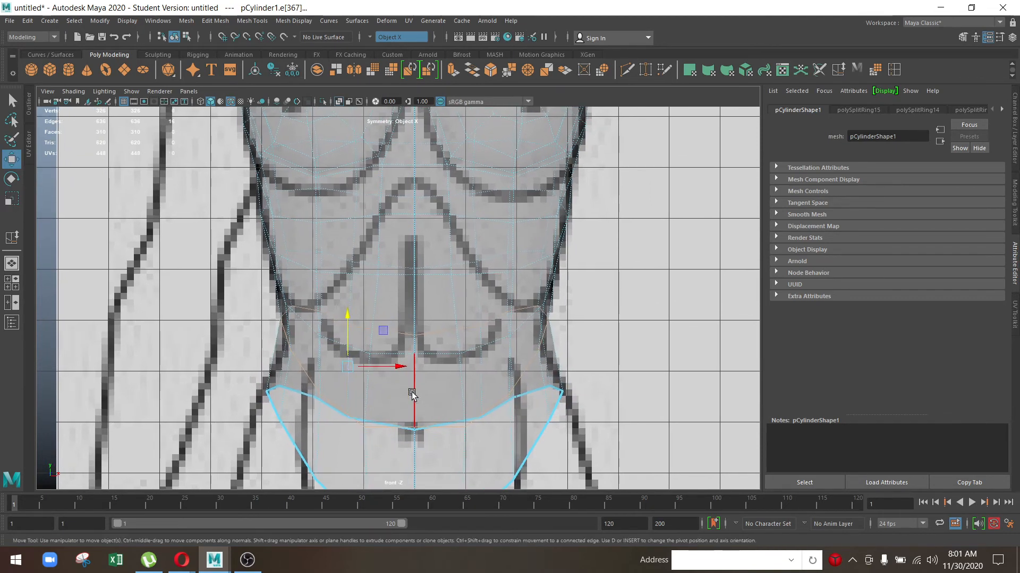
{"action": "key", "text": "r"}
{"action": "left_click_drag", "start_coordinate": [397, 369], "coordinate": [392, 366]}
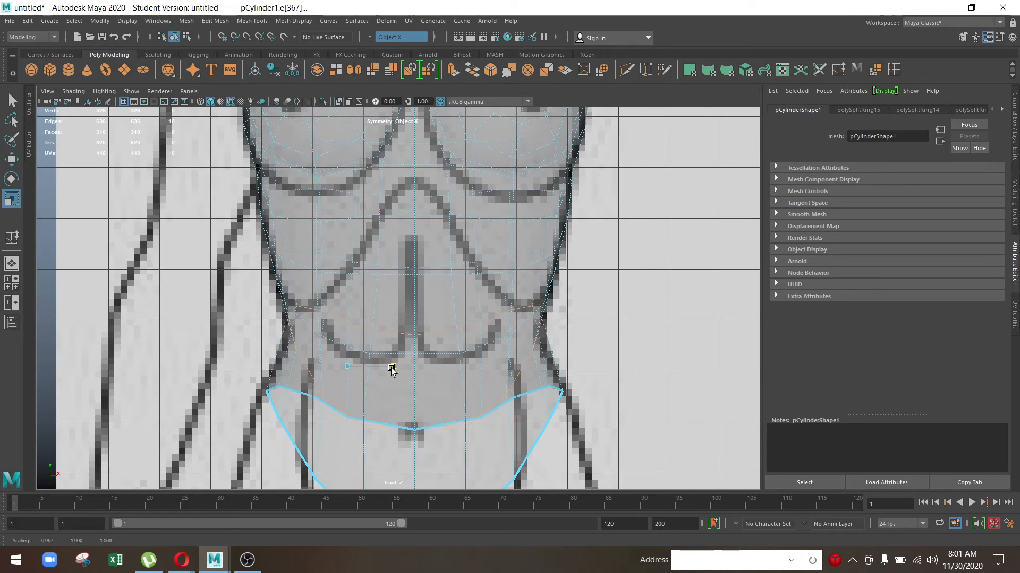
Step: In the perspective view, adjust the width of two edge loops around the belly to smooth the waist
{"action": "scroll", "coordinate": [471, 345], "scroll_direction": "down", "scroll_amount": 5}
{"action": "key", "text": "space"}
{"action": "key", "text": "space"}
{"action": "left_click_drag", "start_coordinate": [591, 288], "coordinate": [630, 278], "text": "alt"}
{"action": "scroll", "coordinate": [467, 293], "scroll_direction": "up", "scroll_amount": 3}
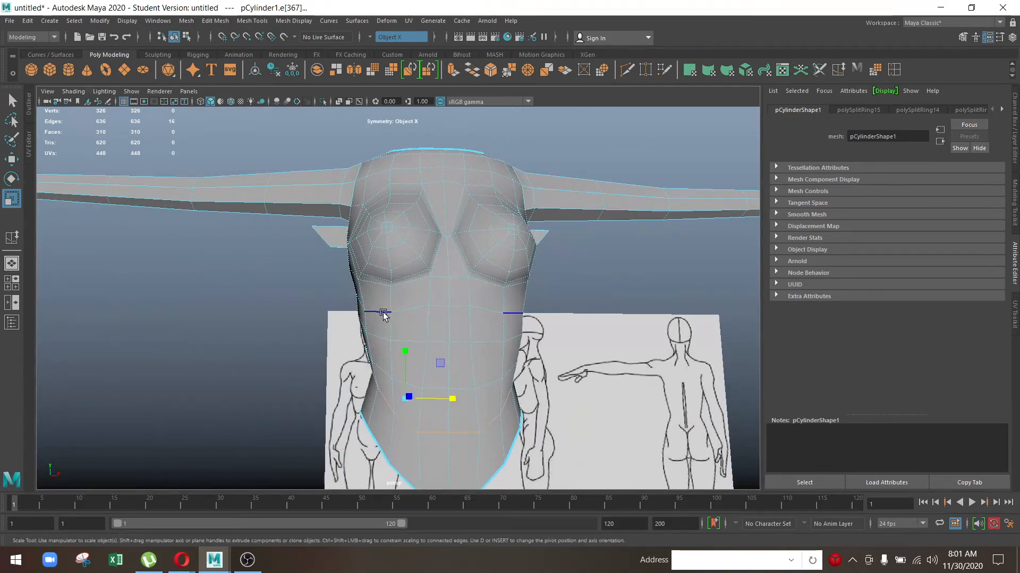
{"action": "left_click_drag", "start_coordinate": [440, 324], "coordinate": [447, 326]}
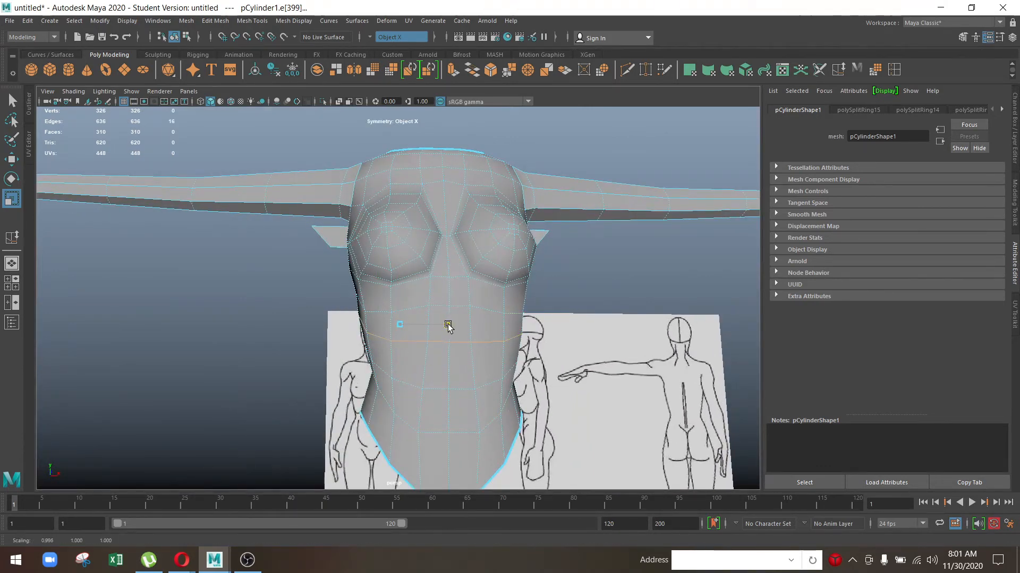
{"action": "double_click", "coordinate": [378, 371]}
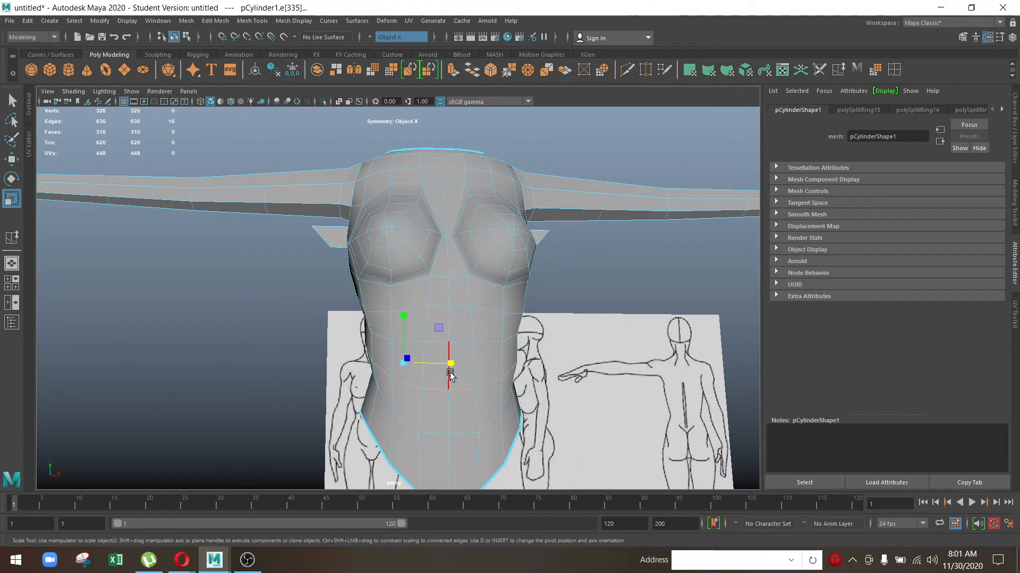
{"action": "left_click_drag", "start_coordinate": [449, 365], "coordinate": [499, 286]}
Step: Adjust the edges along the upper side of the chest in front of the armpit
{"action": "right_click", "coordinate": [499, 286]}
{"action": "right_click_drag", "start_coordinate": [499, 284], "coordinate": [499, 241]}
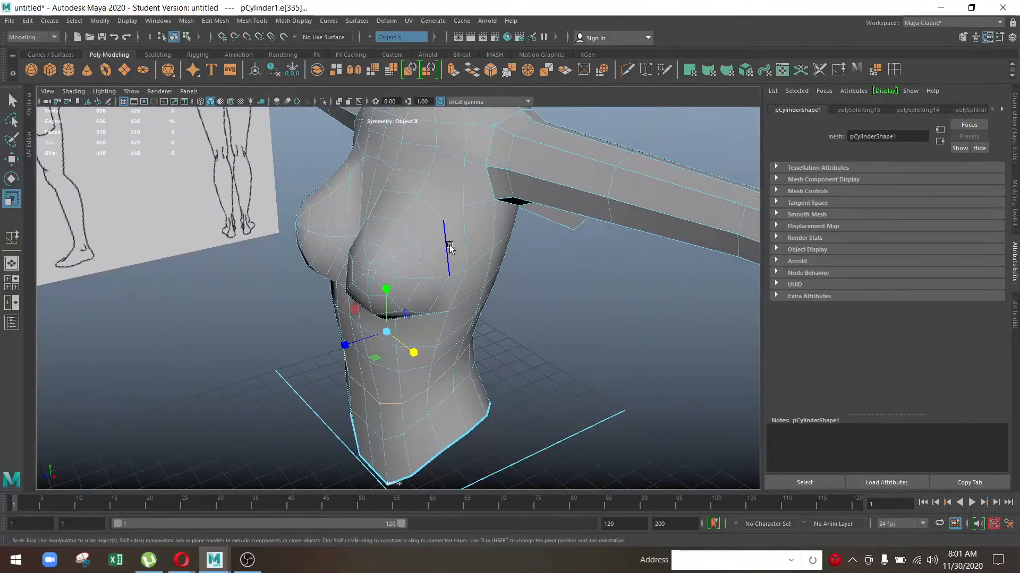
{"action": "left_click", "coordinate": [504, 206]}
{"action": "mouse_move", "coordinate": [477, 299]}
{"action": "left_mouse_down", "text": "alt"}
{"action": "mouse_move", "coordinate": [504, 206]}
{"action": "mouse_move", "coordinate": [485, 342]}
{"action": "mouse_move", "coordinate": [518, 284]}
{"action": "mouse_move", "coordinate": [526, 291]}
{"action": "mouse_move", "coordinate": [563, 211]}
{"action": "mouse_move", "coordinate": [543, 208]}
{"action": "mouse_move", "coordinate": [471, 293]}
{"action": "left_mouse_up", "text": "alt"}
{"action": "key", "text": "w"}
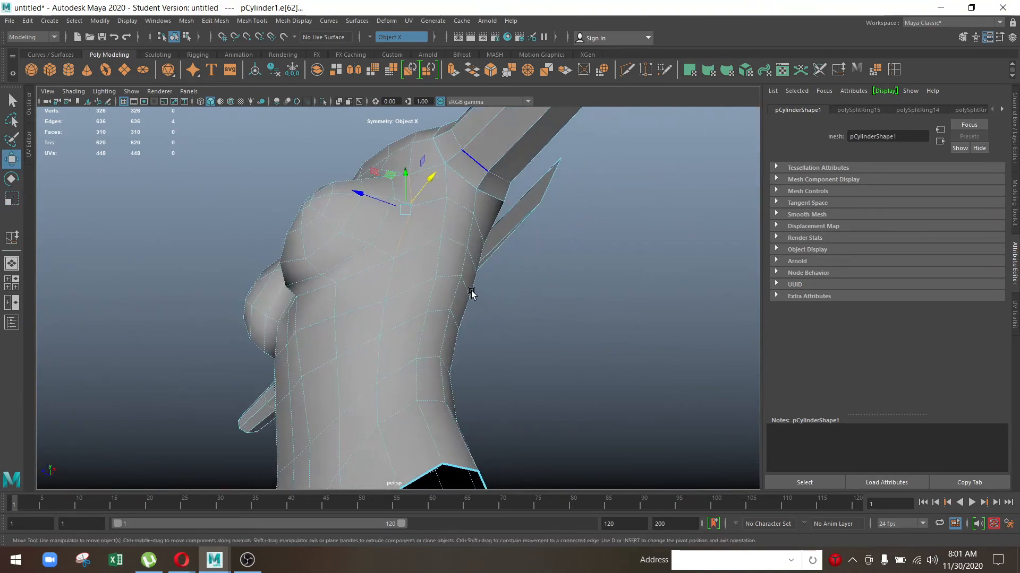
{"action": "left_click", "coordinate": [442, 219]}
{"action": "left_click_drag", "start_coordinate": [441, 219], "coordinate": [482, 219], "text": "alt"}
{"action": "left_click_drag", "start_coordinate": [484, 126], "coordinate": [476, 242]}
Step: Adjust individual vertices on the side of the ribcage just below the breast, mirrored on both sides
{"action": "right_click_drag", "start_coordinate": [487, 269], "coordinate": [436, 270]}
{"action": "left_click_drag", "start_coordinate": [436, 270], "coordinate": [453, 320], "text": "alt"}
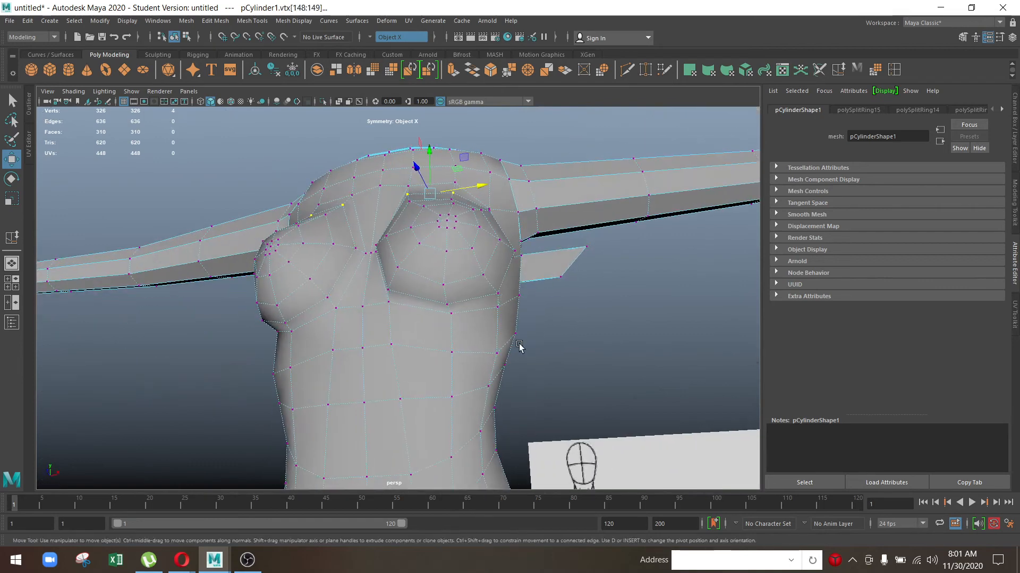
{"action": "left_click_drag", "start_coordinate": [519, 346], "coordinate": [528, 407], "text": "alt"}
{"action": "left_click", "coordinate": [496, 348]}
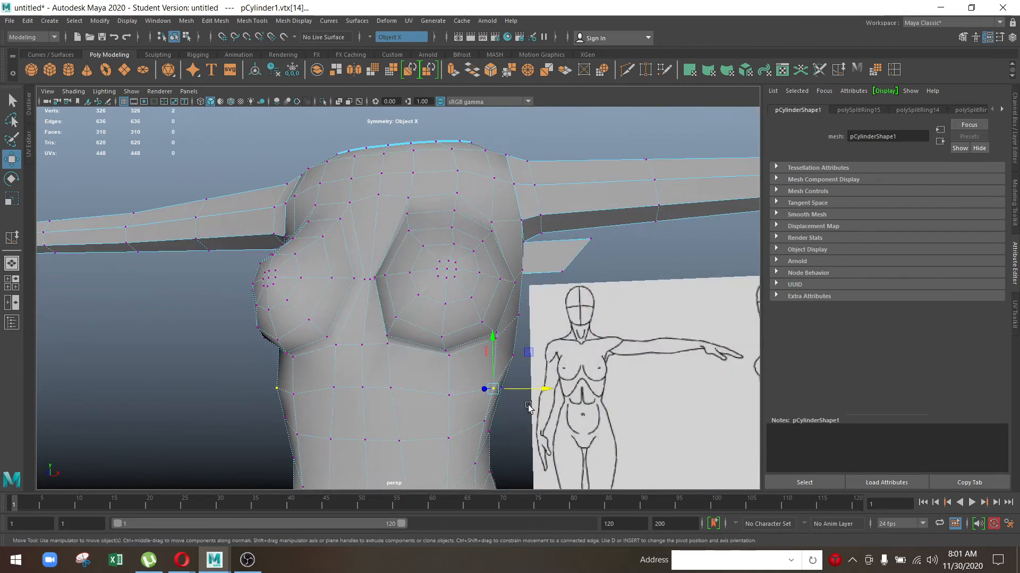
{"action": "left_click", "coordinate": [521, 353]}
{"action": "left_click_drag", "start_coordinate": [520, 354], "coordinate": [466, 361], "text": "alt"}
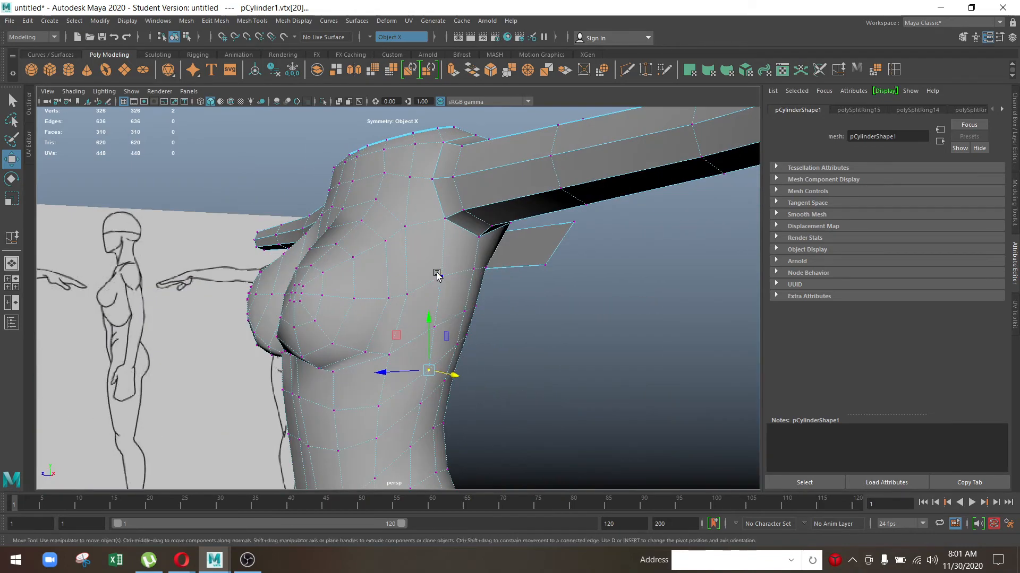
Step: Reposition the vertices along the side of the chest below the armpit to smooth the contour beside the breast
{"action": "left_click_drag", "start_coordinate": [436, 273], "coordinate": [494, 432], "text": "alt"}
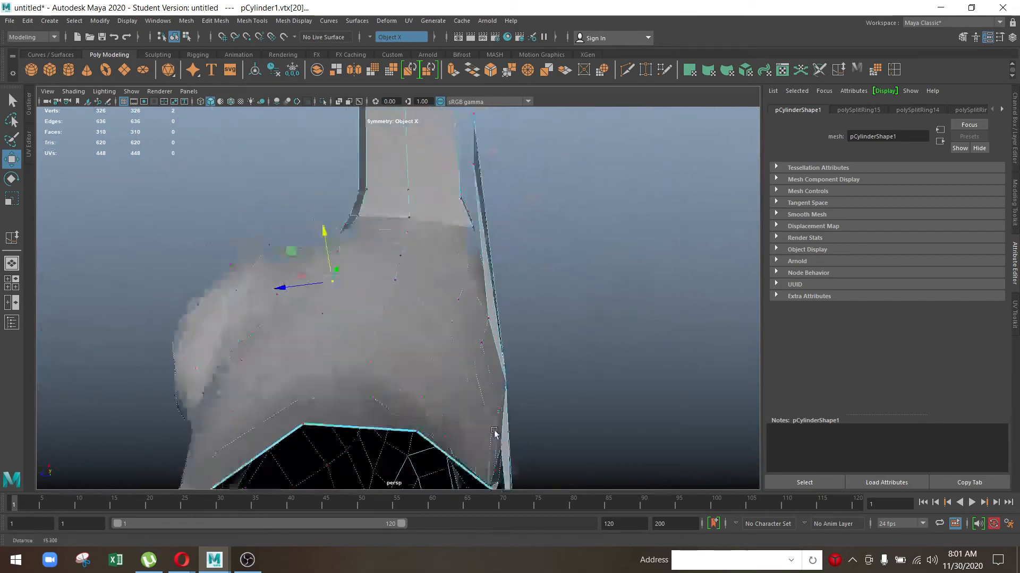
{"action": "middle_click_drag", "start_coordinate": [402, 284], "coordinate": [503, 361], "text": "alt"}
{"action": "right_click_drag", "start_coordinate": [503, 361], "coordinate": [520, 377], "text": "alt"}
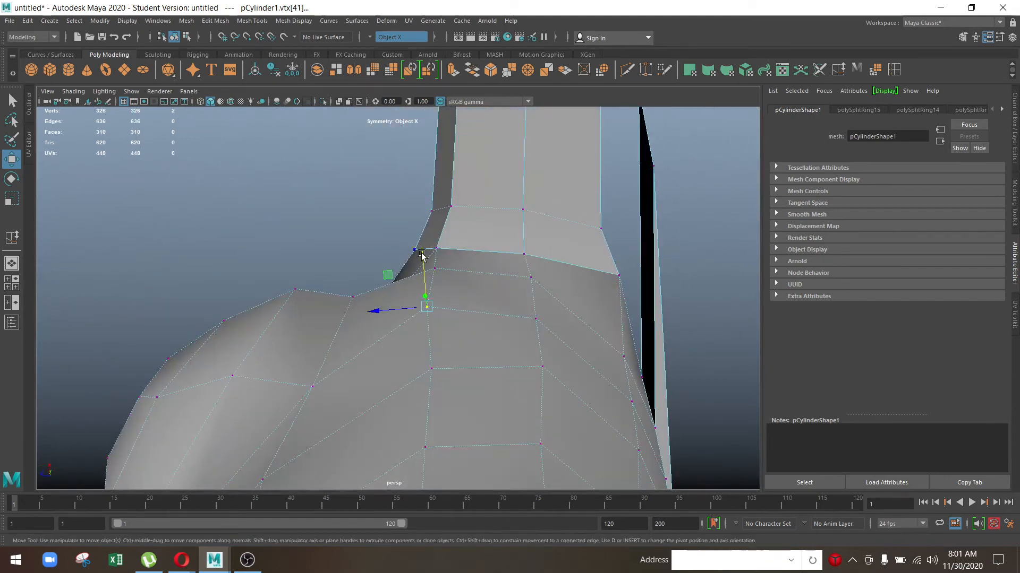
{"action": "left_click_drag", "start_coordinate": [421, 256], "coordinate": [515, 292]}
{"action": "left_click_drag", "start_coordinate": [515, 292], "coordinate": [448, 391]}
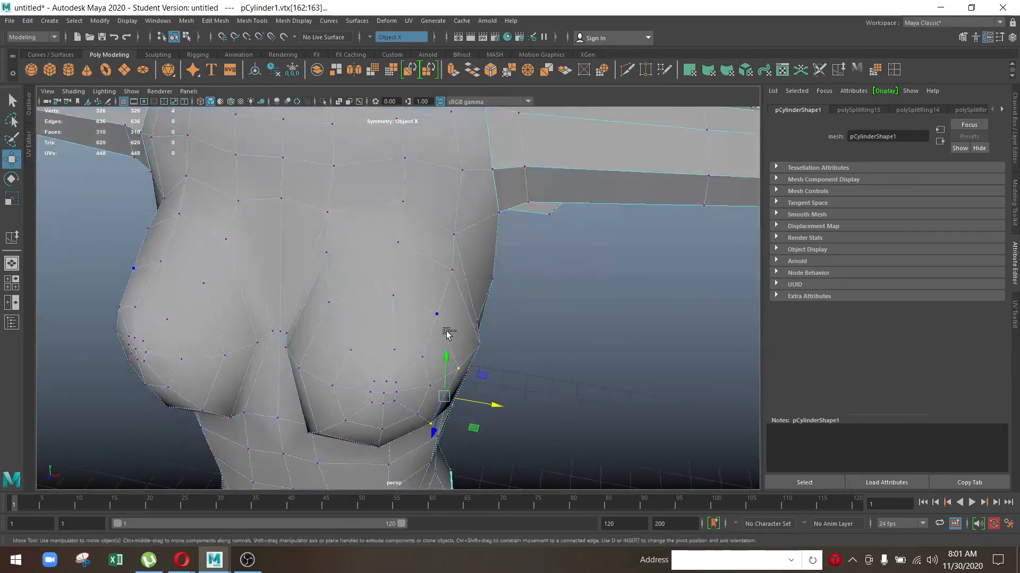
Step: Shift the vertices around the tip of the breast horizontally to round its profile as seen from below
{"action": "left_click_drag", "start_coordinate": [448, 333], "coordinate": [476, 450], "text": "alt"}
{"action": "left_click_drag", "start_coordinate": [457, 379], "coordinate": [532, 396]}
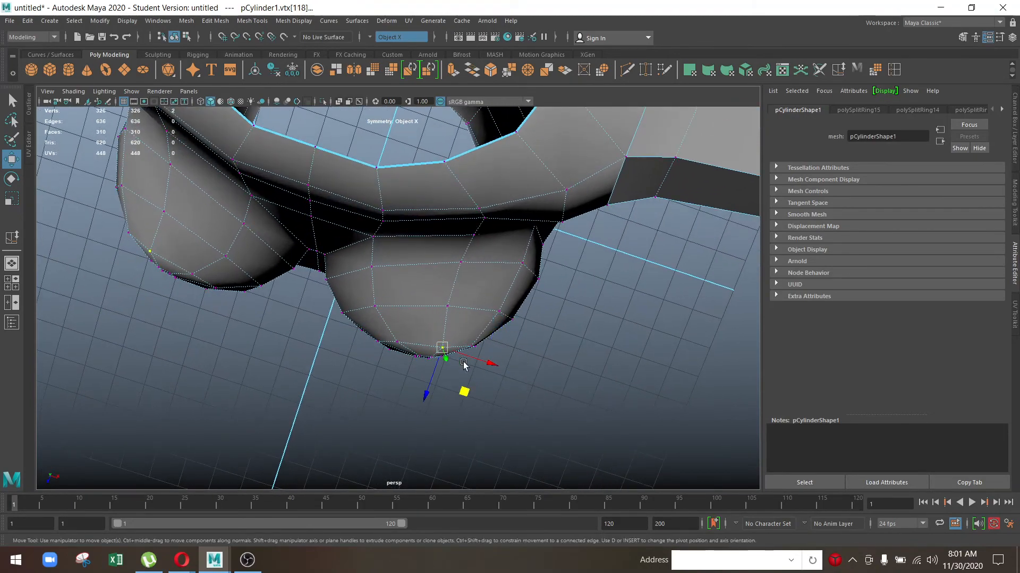
{"action": "middle_click_drag", "start_coordinate": [463, 392], "coordinate": [464, 391]}
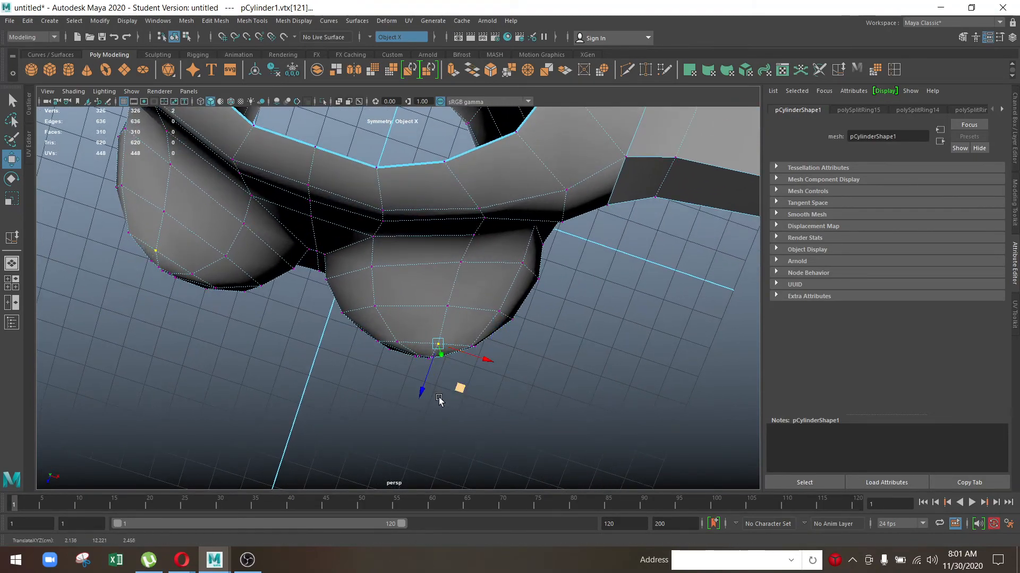
{"action": "left_click_drag", "start_coordinate": [439, 400], "coordinate": [371, 305], "text": "alt"}
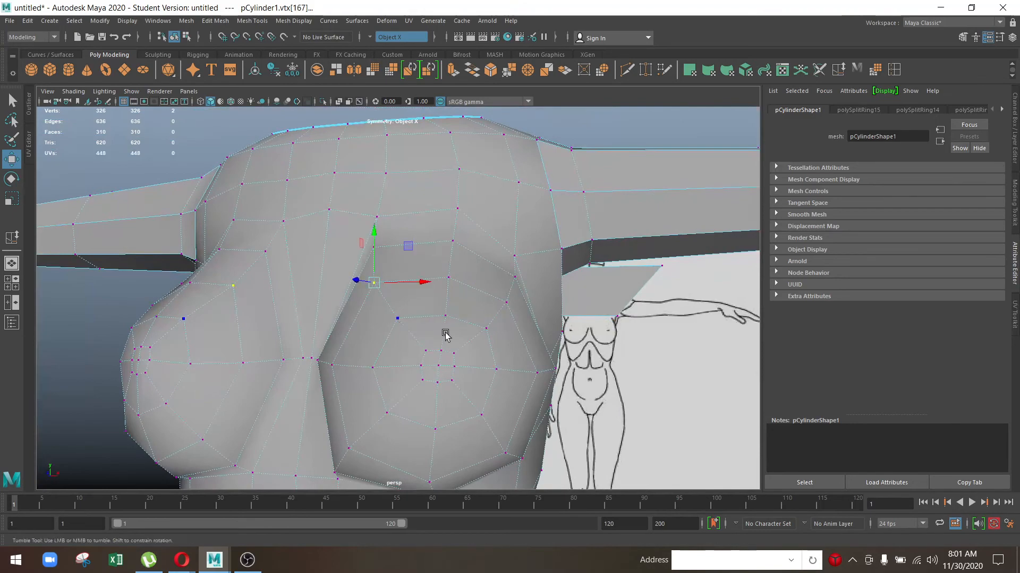
Step: Adjust the height of the column of vertices along the upper inner side of the breast
{"action": "left_click_drag", "start_coordinate": [446, 335], "coordinate": [397, 322], "text": "alt"}
{"action": "middle_click_drag", "start_coordinate": [440, 323], "coordinate": [518, 326], "text": "alt"}
{"action": "left_click_drag", "start_coordinate": [449, 203], "coordinate": [449, 202]}
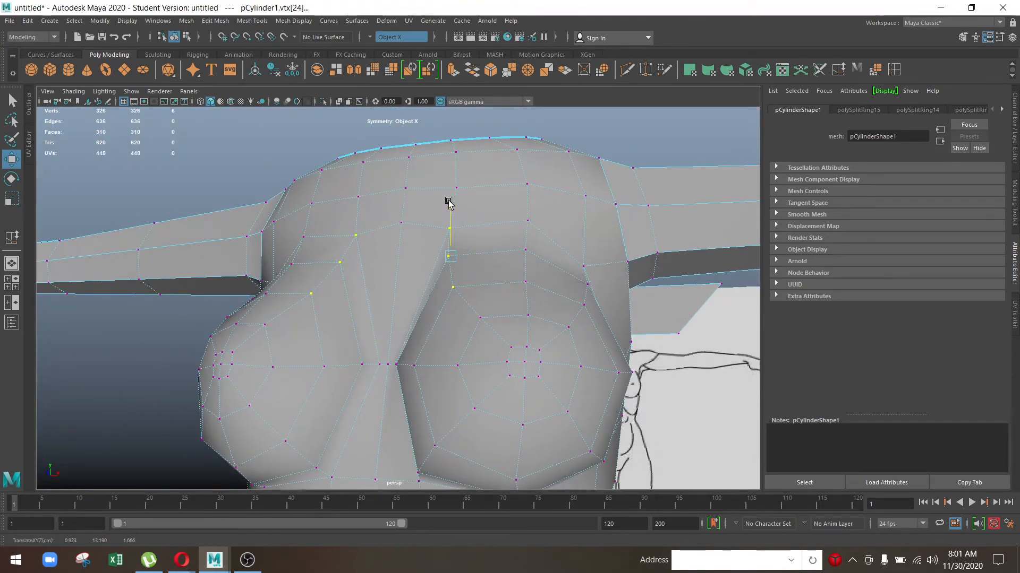
{"action": "left_click", "coordinate": [480, 317]}
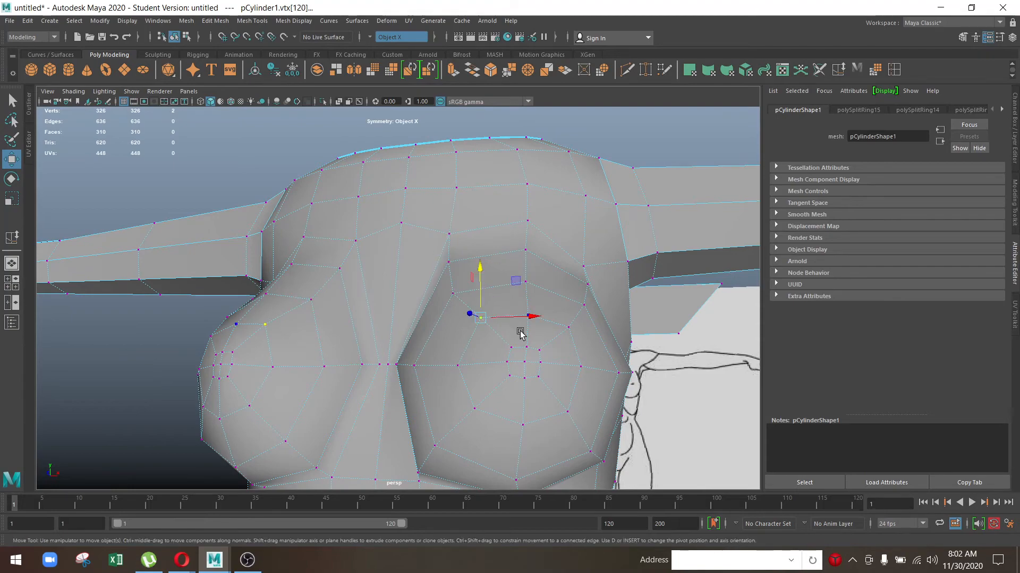
{"action": "mouse_move", "coordinate": [519, 332]}
{"action": "left_mouse_down", "text": "alt"}
{"action": "mouse_move", "coordinate": [680, 360]}
{"action": "mouse_move", "coordinate": [432, 353]}
{"action": "mouse_move", "coordinate": [450, 353]}
{"action": "left_mouse_up", "text": "alt"}
Step: Return to object mode and examine the whole torso in smooth preview against the reference drawings
{"action": "left_click_drag", "start_coordinate": [489, 279], "coordinate": [575, 326], "text": "alt"}
{"action": "right_click_drag", "start_coordinate": [441, 239], "coordinate": [523, 200]}
{"action": "left_click_drag", "start_coordinate": [481, 315], "coordinate": [539, 329], "text": "alt"}
{"action": "right_click_drag", "start_coordinate": [382, 260], "coordinate": [456, 242]}
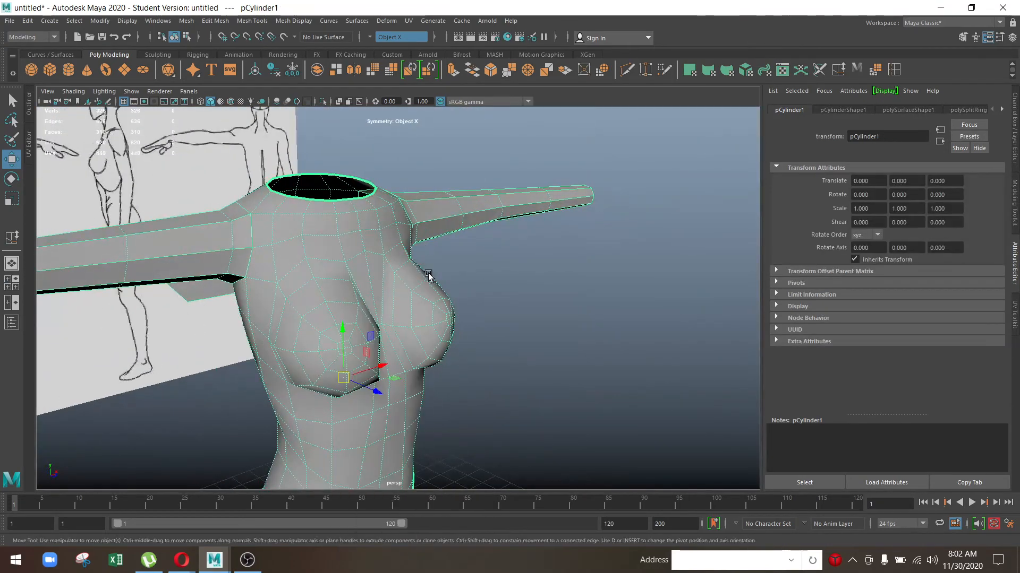
{"action": "scroll", "coordinate": [399, 337], "scroll_direction": "down", "scroll_amount": 3}
{"action": "left_click_drag", "start_coordinate": [398, 336], "coordinate": [367, 332], "text": "alt"}
{"action": "key", "text": "3"}
{"action": "left_click", "coordinate": [557, 458]}
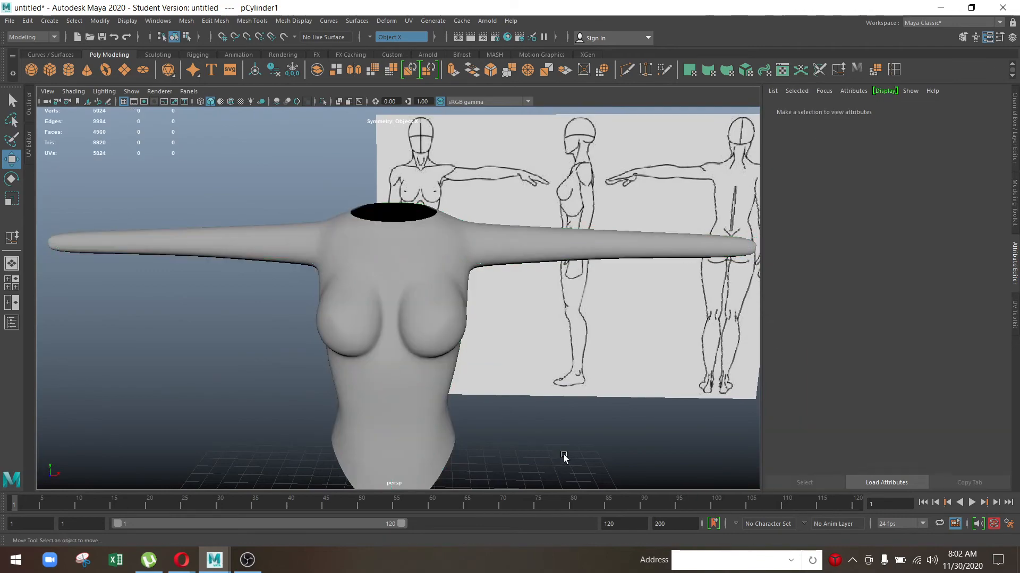
{"action": "left_click_drag", "start_coordinate": [565, 455], "coordinate": [545, 406], "text": "alt"}
{"action": "scroll", "coordinate": [546, 406], "scroll_direction": "down", "scroll_amount": 3}
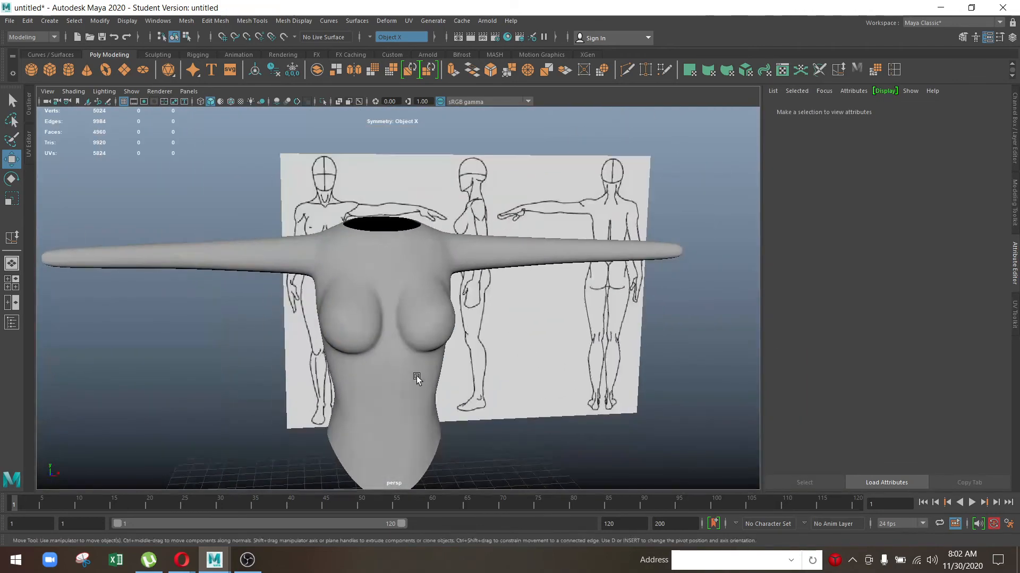
Step: Assign a Blinn material to the torso with eccentricity 0.189, specular roll off 1.000 and a white specular color
{"action": "right_click_drag", "start_coordinate": [388, 255], "coordinate": [470, 474]}
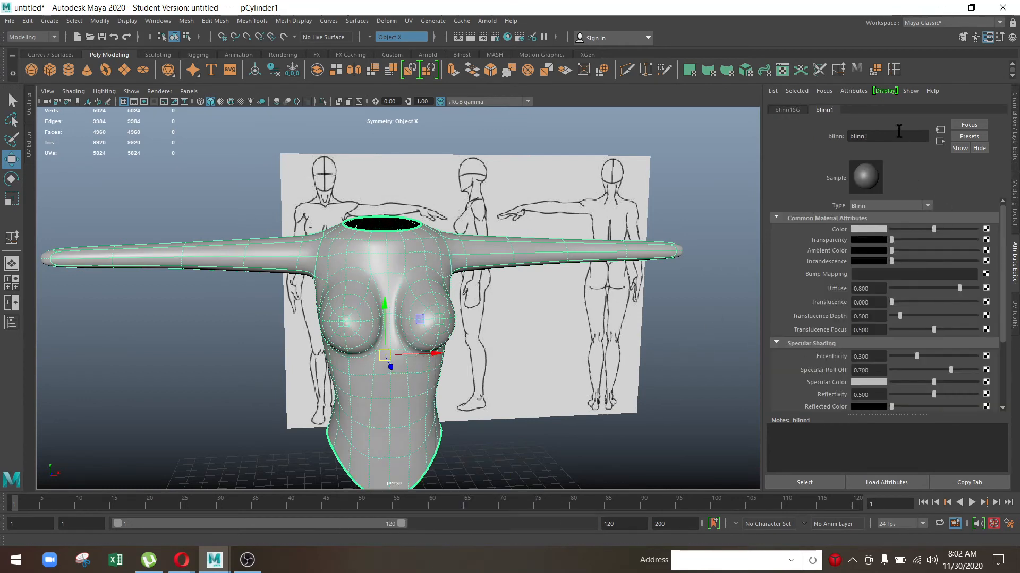
{"action": "left_click_drag", "start_coordinate": [916, 356], "coordinate": [906, 356]}
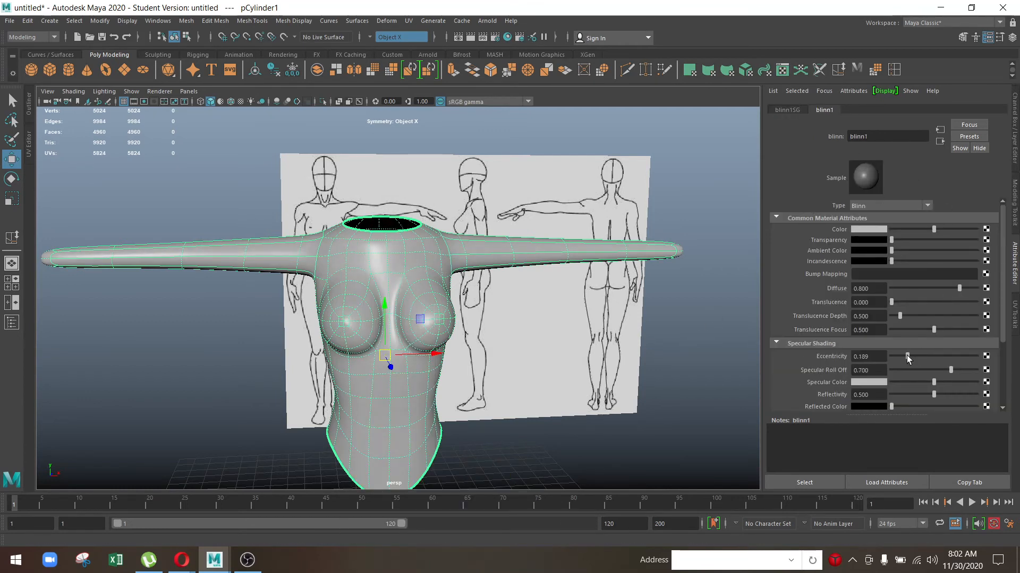
{"action": "left_click_drag", "start_coordinate": [978, 383], "coordinate": [956, 383]}
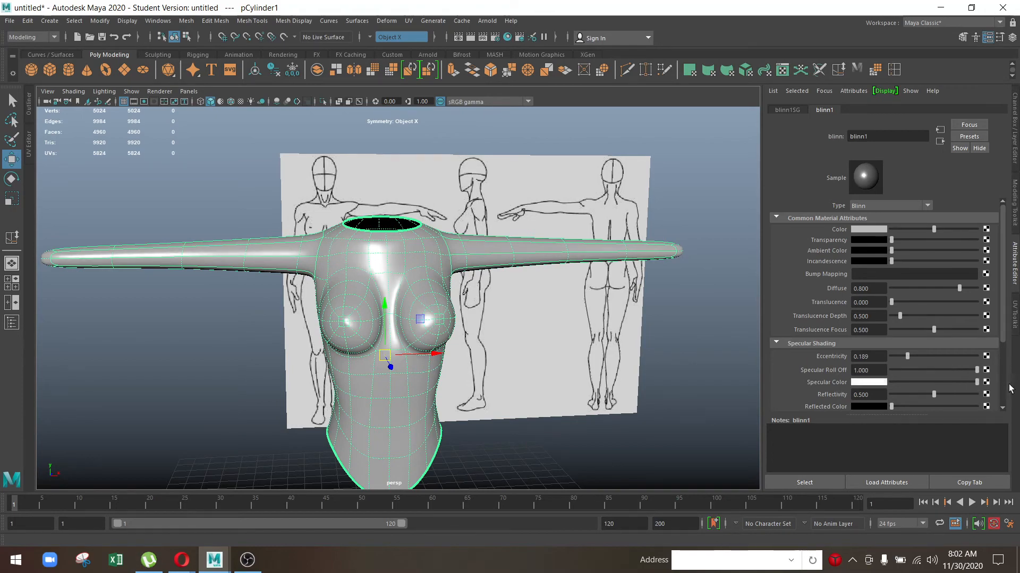
Step: Select the torso and open the Sculpting Tools as a floating palette beside the model
{"action": "left_click_drag", "start_coordinate": [406, 366], "coordinate": [366, 367], "text": "alt"}
{"action": "middle_click_drag", "start_coordinate": [361, 366], "coordinate": [373, 325], "text": "alt"}
{"action": "left_click", "coordinate": [367, 325]}
{"action": "left_click_drag", "start_coordinate": [233, 290], "coordinate": [310, 254], "text": "alt"}
{"action": "left_click", "coordinate": [310, 253]}
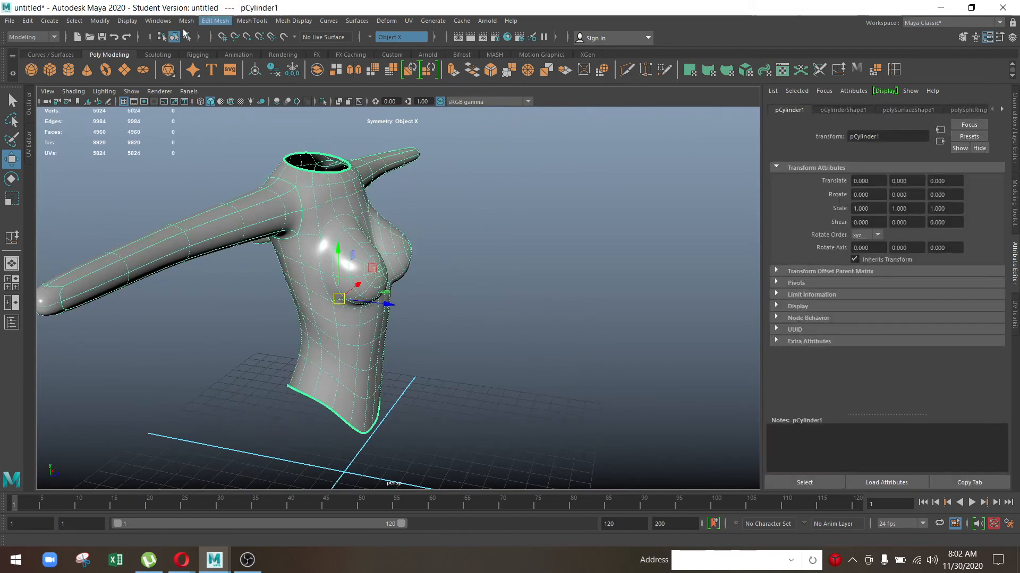
{"action": "left_click", "coordinate": [243, 21]}
{"action": "mouse_move", "coordinate": [341, 171]}
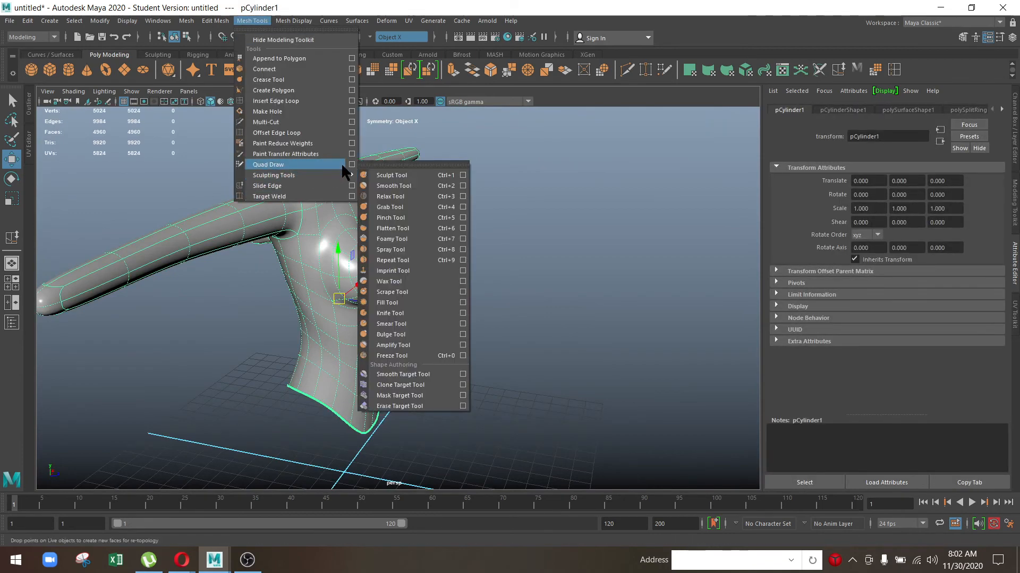
{"action": "left_click", "coordinate": [417, 164]}
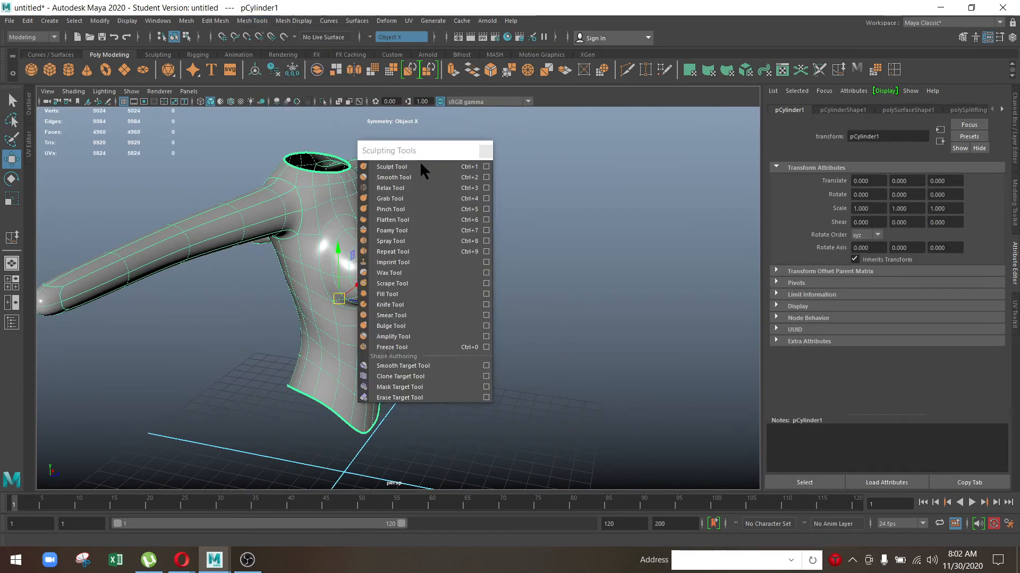
{"action": "left_click_drag", "start_coordinate": [420, 161], "coordinate": [743, 154]}
Step: Work over the torso's waist and back with the Relax Tool, followed by the Smooth Tool
{"action": "left_click_drag", "start_coordinate": [514, 186], "coordinate": [479, 239], "text": "alt"}
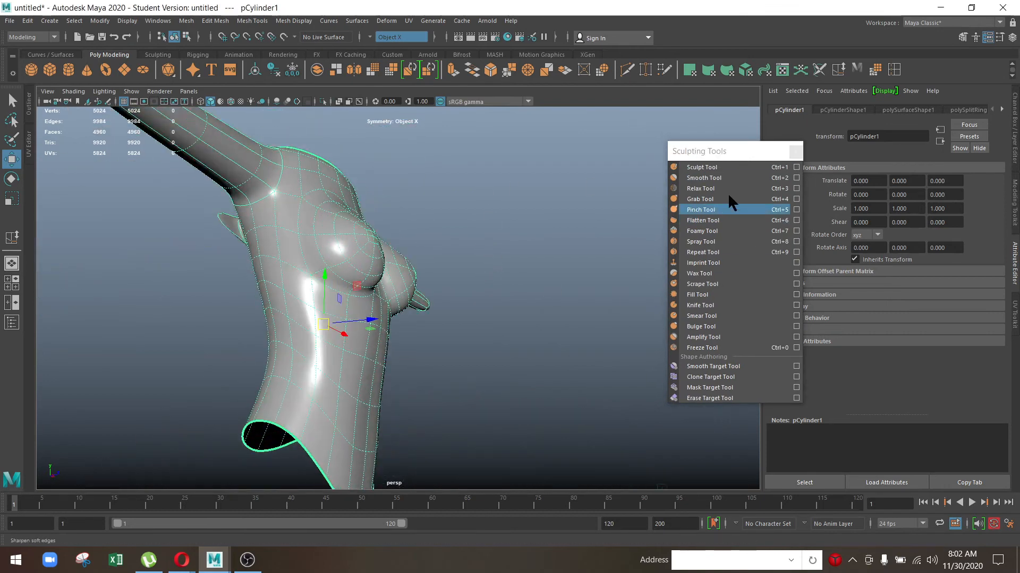
{"action": "left_click", "coordinate": [707, 188]}
{"action": "mouse_move", "coordinate": [485, 308]}
{"action": "left_mouse_down", "text": "alt"}
{"action": "mouse_move", "coordinate": [410, 239]}
{"action": "mouse_move", "coordinate": [421, 352]}
{"action": "mouse_move", "coordinate": [392, 314]}
{"action": "mouse_move", "coordinate": [287, 282]}
{"action": "mouse_move", "coordinate": [269, 209]}
{"action": "left_mouse_up", "text": "alt"}
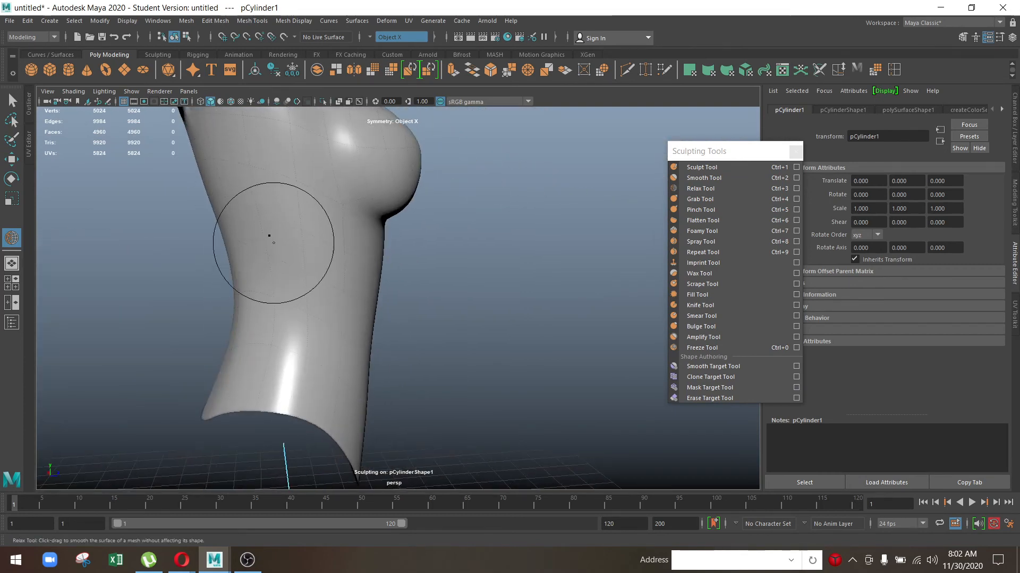
{"action": "left_click_drag", "start_coordinate": [268, 274], "coordinate": [349, 266], "text": "alt"}
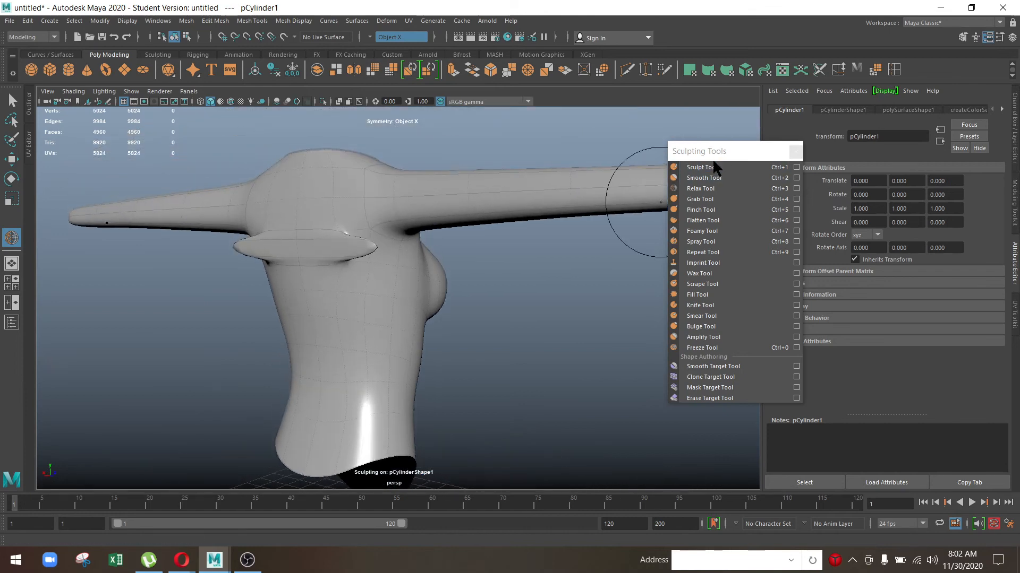
{"action": "left_click", "coordinate": [705, 178]}
{"action": "left_click_drag", "start_coordinate": [531, 244], "coordinate": [344, 332], "text": "alt"}
Step: Turn off the smooth preview and delete the stray fin-shaped faces protruding from the upper back
{"action": "key", "text": "1"}
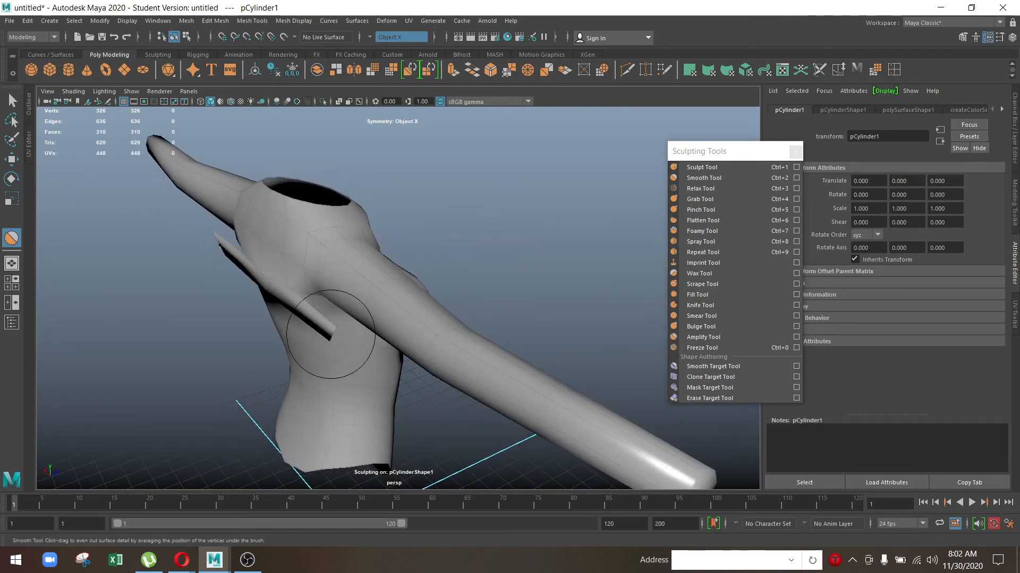
{"action": "right_click_drag", "start_coordinate": [343, 332], "coordinate": [445, 375], "text": "alt"}
{"action": "left_click_drag", "start_coordinate": [446, 374], "coordinate": [467, 327], "text": "alt"}
{"action": "key", "text": "w"}
{"action": "right_click_drag", "start_coordinate": [378, 219], "coordinate": [382, 249]}
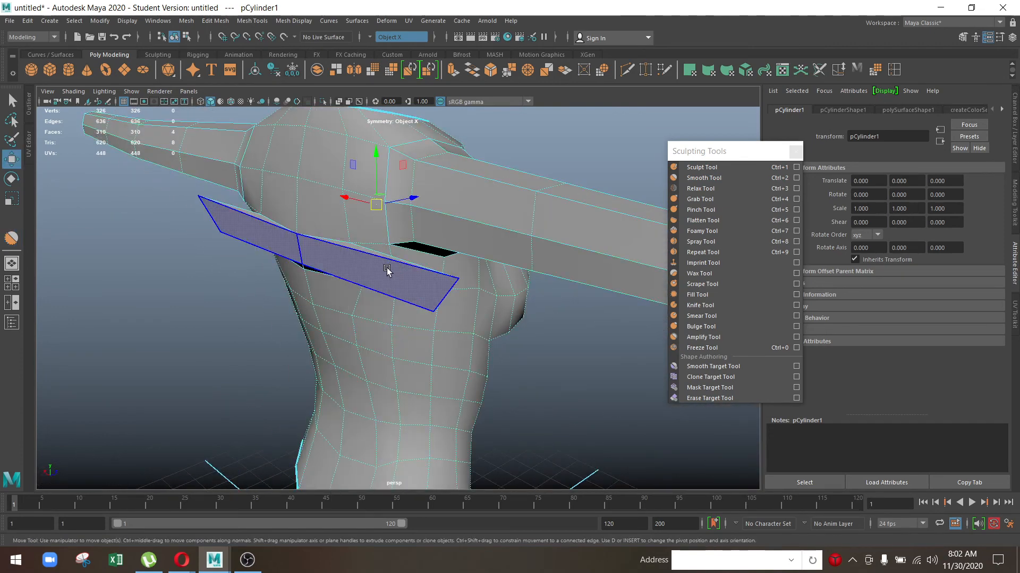
{"action": "left_click", "coordinate": [394, 271]}
{"action": "key", "text": "Delete"}
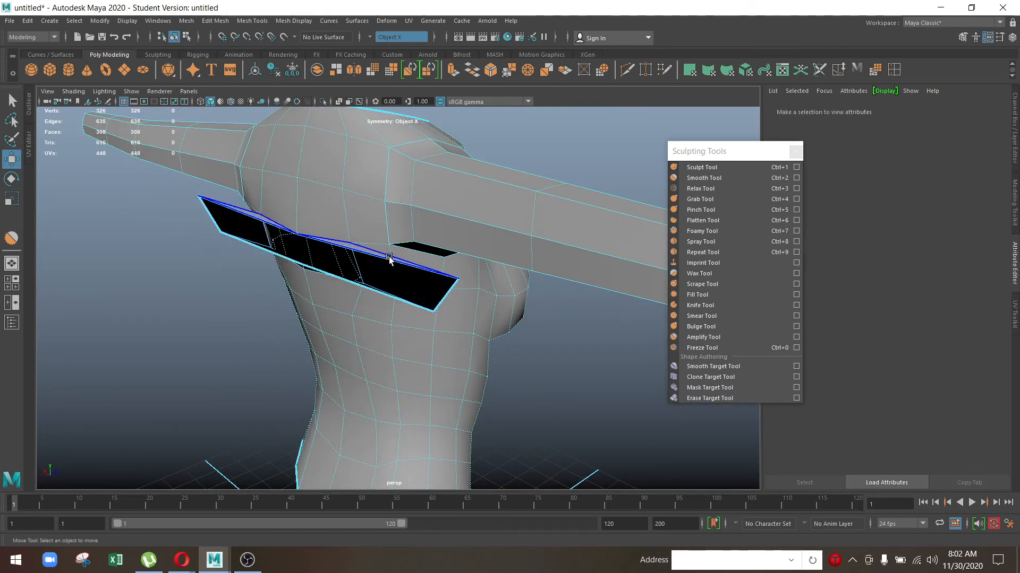
{"action": "left_click", "coordinate": [389, 257]}
{"action": "key", "text": "Delete"}
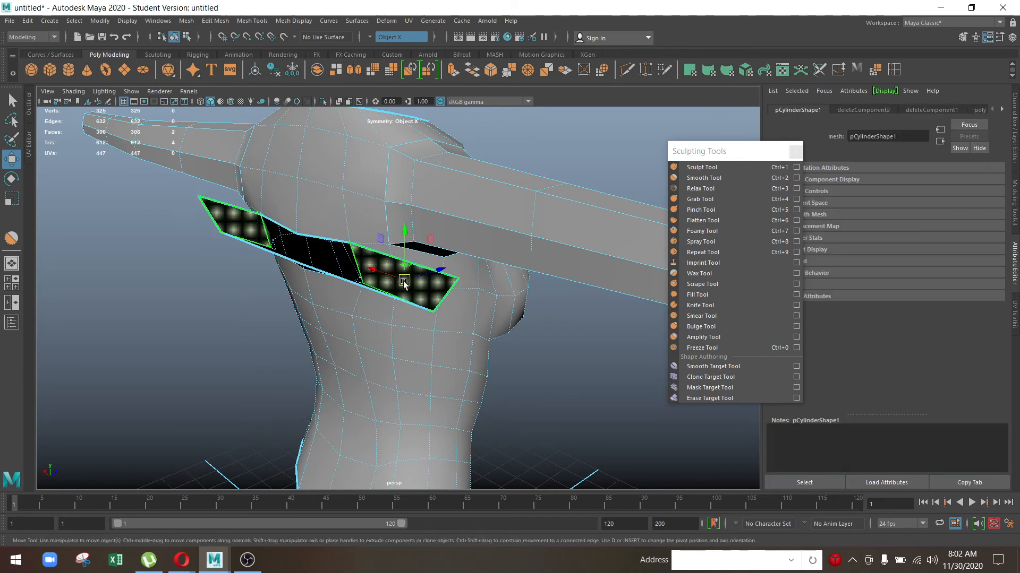
{"action": "left_click", "coordinate": [384, 300]}
{"action": "left_click", "coordinate": [377, 289]}
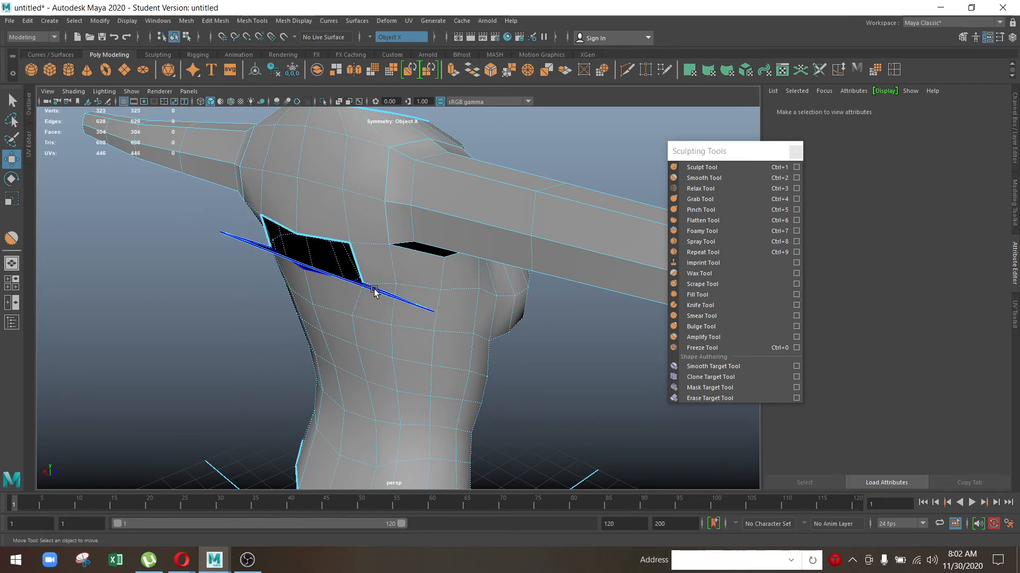
{"action": "left_click", "coordinate": [374, 289]}
{"action": "key", "text": "Delete"}
Step: Bridge the upper and lower border edges of the hole in the upper back to close it
{"action": "left_click_drag", "start_coordinate": [396, 318], "coordinate": [447, 319], "text": "alt"}
{"action": "scroll", "coordinate": [447, 319], "scroll_direction": "up", "scroll_amount": 2}
{"action": "right_click_drag", "start_coordinate": [464, 247], "coordinate": [464, 218]}
{"action": "left_click", "coordinate": [501, 231]}
{"action": "left_click", "coordinate": [470, 289], "text": "shift"}
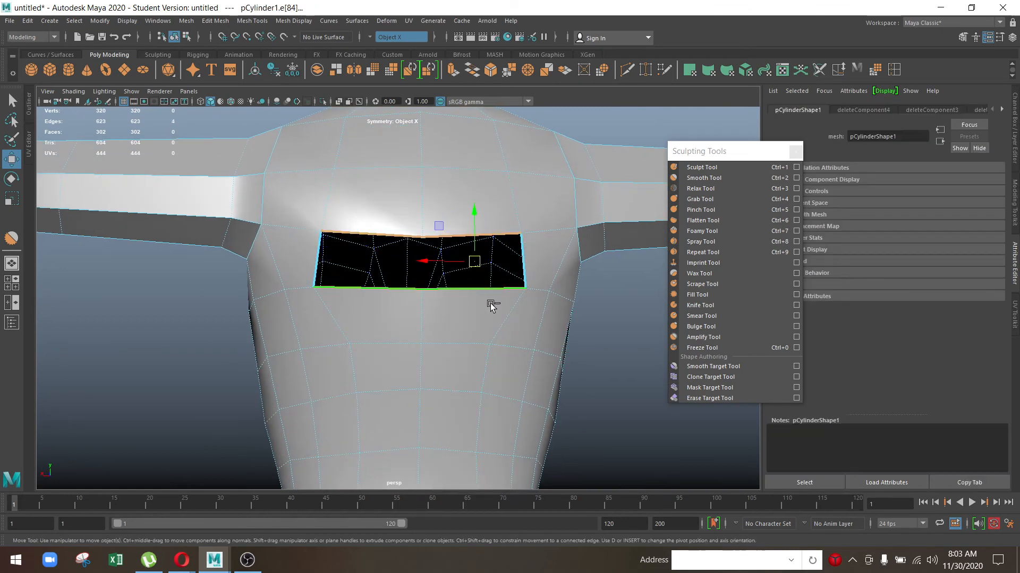
{"action": "right_click", "coordinate": [470, 290], "text": "shift"}
{"action": "left_click", "coordinate": [451, 417]}
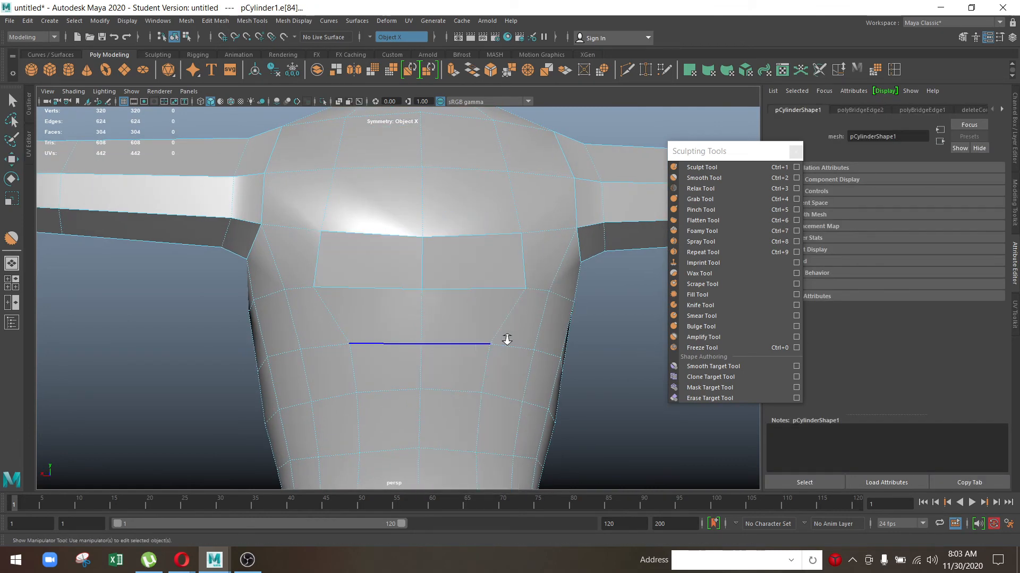
Step: Work over the bridged upper back and the shoulder joints with the Relax Tool
{"action": "left_click_drag", "start_coordinate": [505, 339], "coordinate": [397, 330], "text": "alt"}
{"action": "right_click", "coordinate": [374, 258]}
{"action": "left_click", "coordinate": [375, 232]}
{"action": "left_click_drag", "start_coordinate": [387, 221], "coordinate": [467, 289], "text": "alt"}
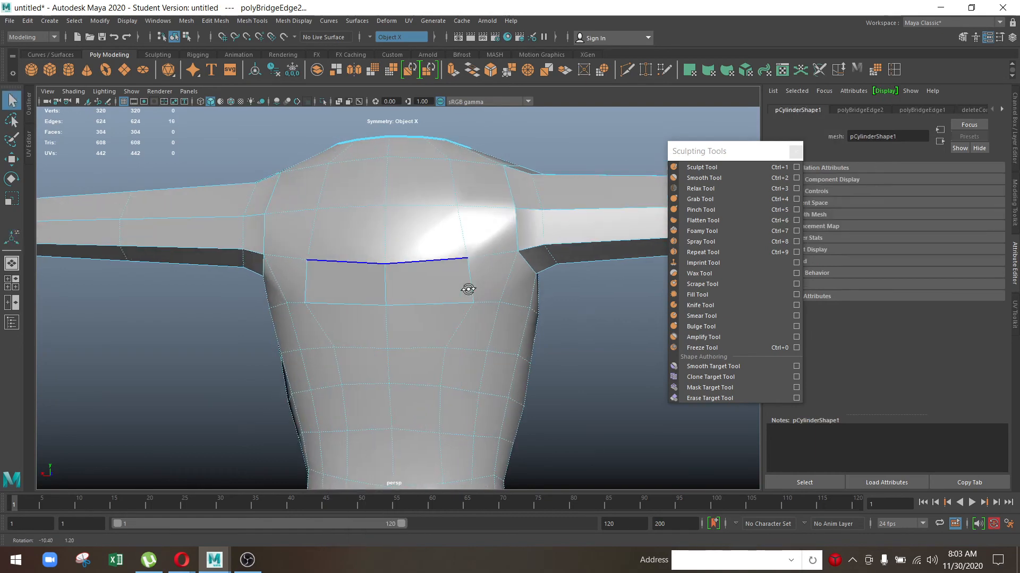
{"action": "mouse_move", "coordinate": [542, 224]}
{"action": "left_mouse_down", "text": "alt"}
{"action": "mouse_move", "coordinate": [348, 285]}
{"action": "mouse_move", "coordinate": [632, 215]}
{"action": "left_mouse_up", "text": "alt"}
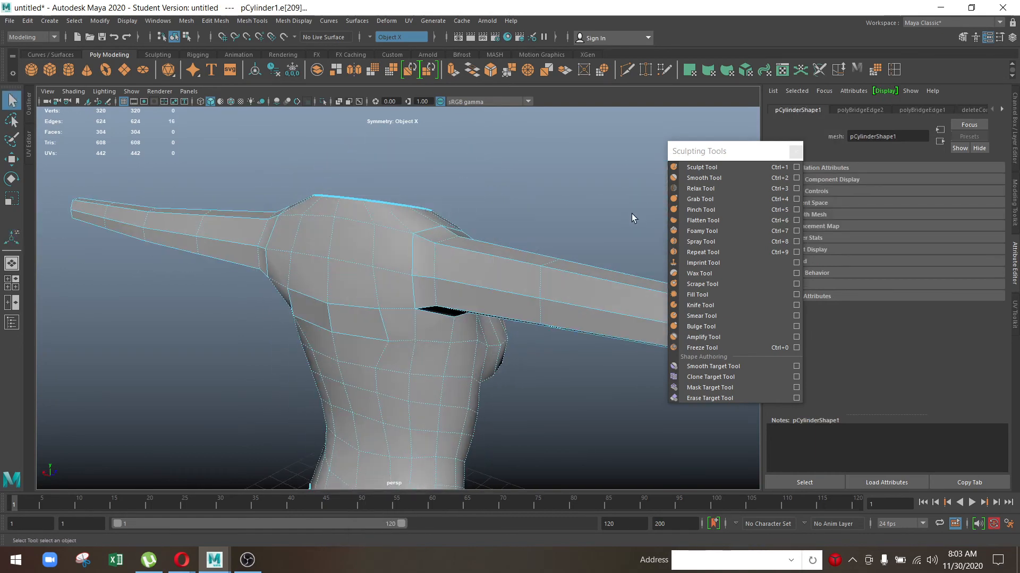
{"action": "left_click", "coordinate": [700, 188]}
{"action": "left_click_drag", "start_coordinate": [517, 271], "coordinate": [394, 330], "text": "alt"}
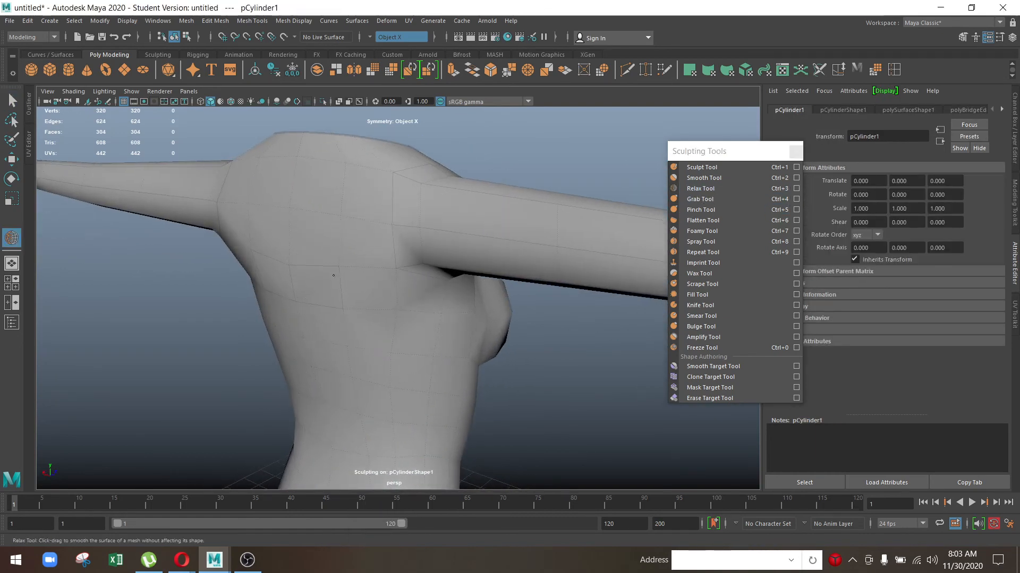
{"action": "left_click_drag", "start_coordinate": [355, 371], "coordinate": [398, 301], "text": "alt"}
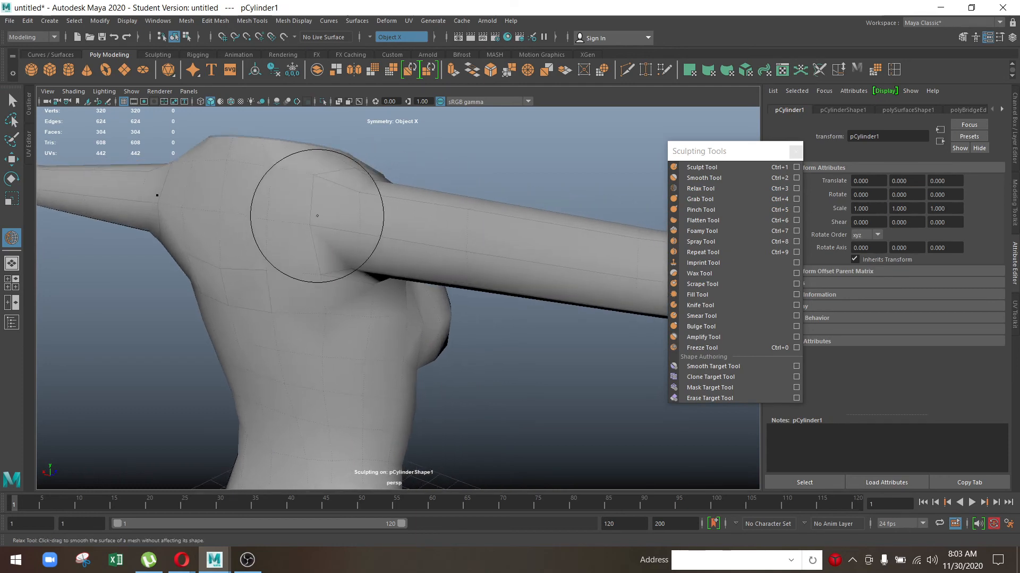
{"action": "left_click_drag", "start_coordinate": [319, 205], "coordinate": [229, 307], "text": "alt"}
{"action": "left_click_drag", "start_coordinate": [295, 228], "coordinate": [294, 213], "text": "alt"}
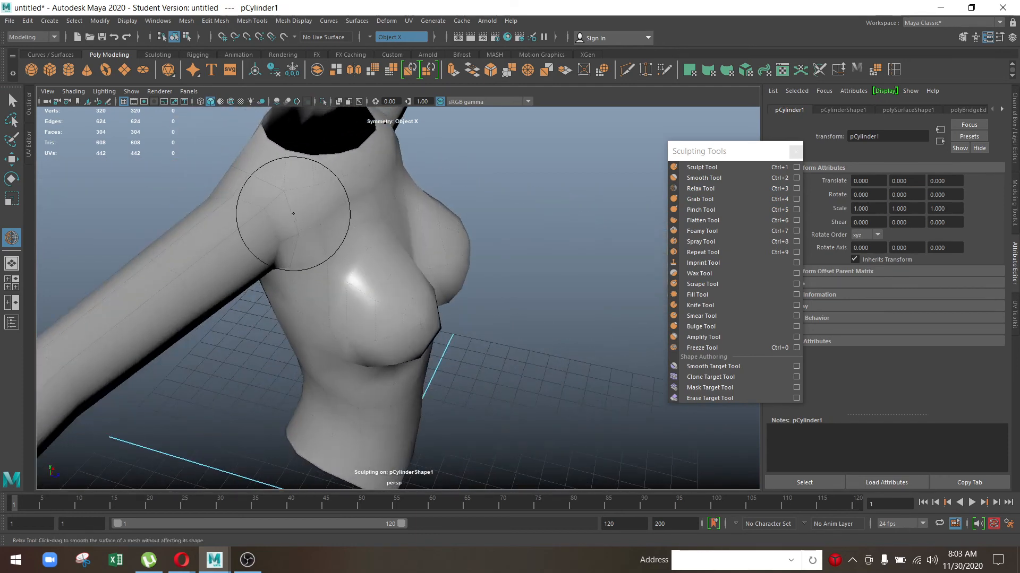
{"action": "mouse_move", "coordinate": [332, 179]}
{"action": "left_mouse_down", "text": "alt"}
{"action": "mouse_move", "coordinate": [302, 207]}
{"action": "mouse_move", "coordinate": [337, 246]}
{"action": "mouse_move", "coordinate": [382, 237]}
{"action": "mouse_move", "coordinate": [336, 222]}
{"action": "mouse_move", "coordinate": [350, 280]}
{"action": "mouse_move", "coordinate": [542, 205]}
{"action": "mouse_move", "coordinate": [567, 225]}
{"action": "mouse_move", "coordinate": [398, 200]}
{"action": "mouse_move", "coordinate": [432, 239]}
{"action": "mouse_move", "coordinate": [497, 254]}
{"action": "left_mouse_up", "text": "alt"}
Step: Smooth the side of the chest and waist with the Smooth Tool, and switch back to the Relax Tool
{"action": "left_click", "coordinate": [700, 178]}
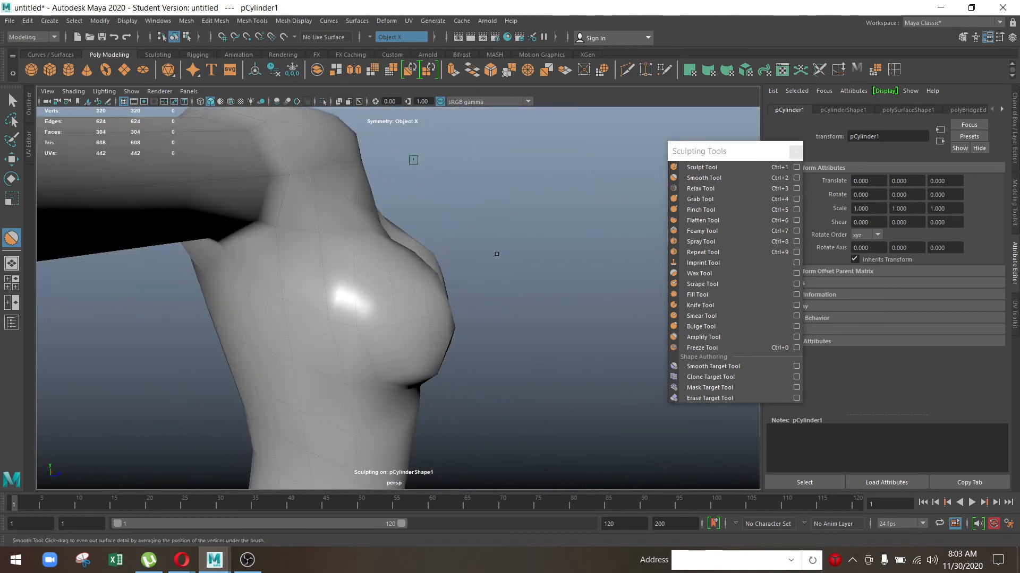
{"action": "mouse_move", "coordinate": [481, 323]}
{"action": "left_mouse_down", "text": "alt"}
{"action": "mouse_move", "coordinate": [355, 289]}
{"action": "mouse_move", "coordinate": [412, 330]}
{"action": "mouse_move", "coordinate": [389, 213]}
{"action": "mouse_move", "coordinate": [439, 303]}
{"action": "mouse_move", "coordinate": [473, 319]}
{"action": "mouse_move", "coordinate": [480, 269]}
{"action": "left_mouse_up", "text": "alt"}
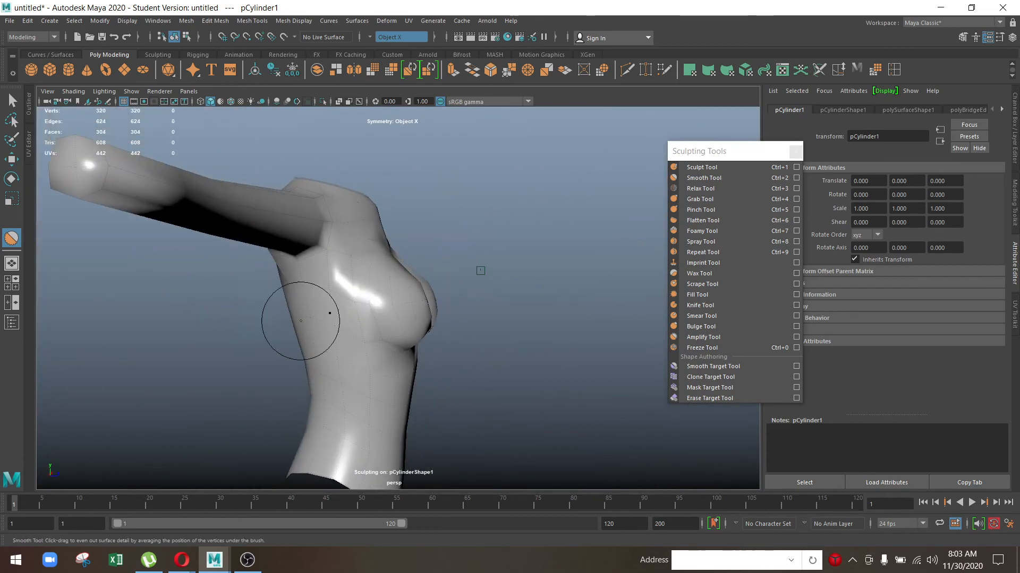
{"action": "left_click_drag", "start_coordinate": [312, 410], "coordinate": [311, 405], "text": "alt"}
{"action": "left_click", "coordinate": [700, 188]}
{"action": "left_click_drag", "start_coordinate": [531, 255], "coordinate": [307, 296], "text": "alt"}
{"action": "mouse_move", "coordinate": [364, 387]}
{"action": "left_mouse_down", "text": "alt"}
{"action": "mouse_move", "coordinate": [419, 370]}
{"action": "mouse_move", "coordinate": [369, 370]}
{"action": "mouse_move", "coordinate": [268, 396]}
{"action": "left_mouse_up", "text": "alt"}
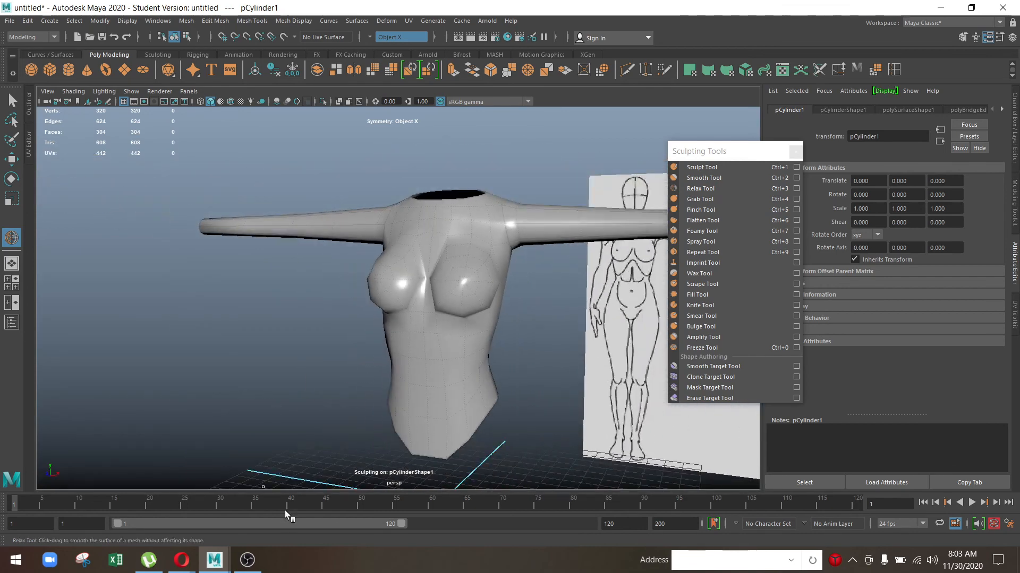
Step: Switch to the Opera browser, browse the 3D portfolio blog and open its older posts
{"action": "mouse_move", "coordinate": [182, 560]}
{"action": "left_click", "coordinate": [116, 481]}
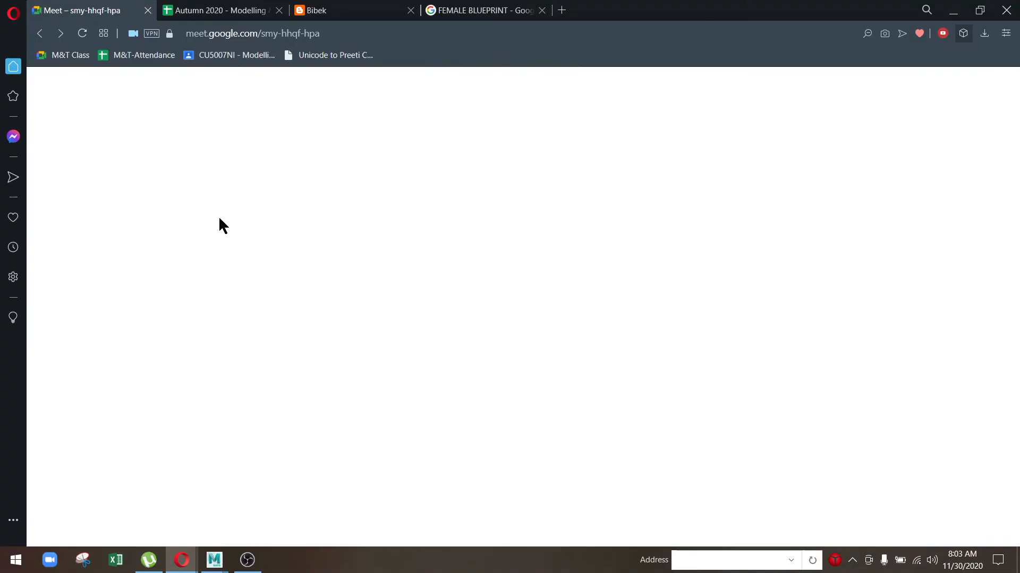
{"action": "left_click", "coordinate": [356, 11]}
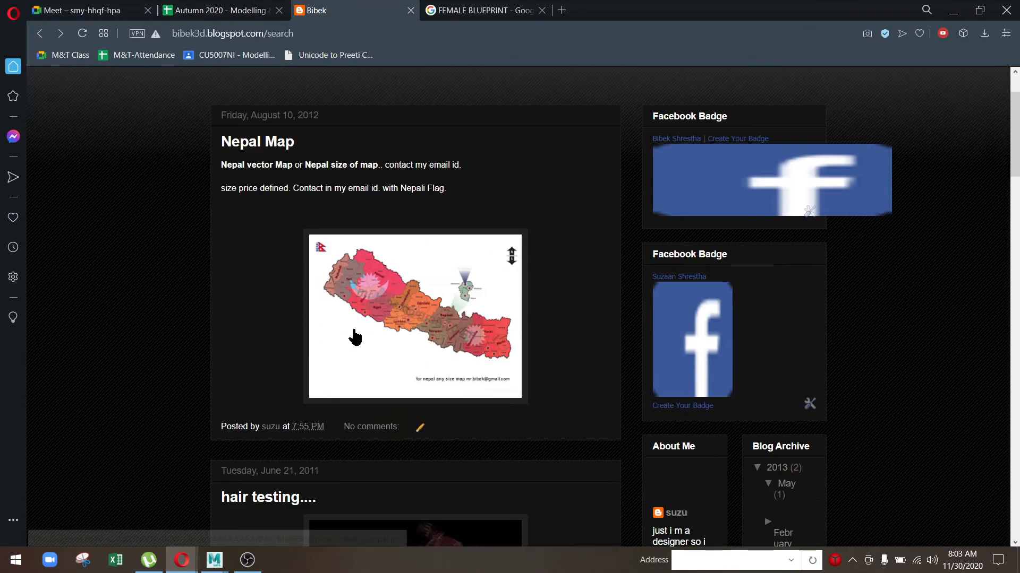
{"action": "scroll", "coordinate": [354, 338], "scroll_direction": "down", "scroll_amount": 20}
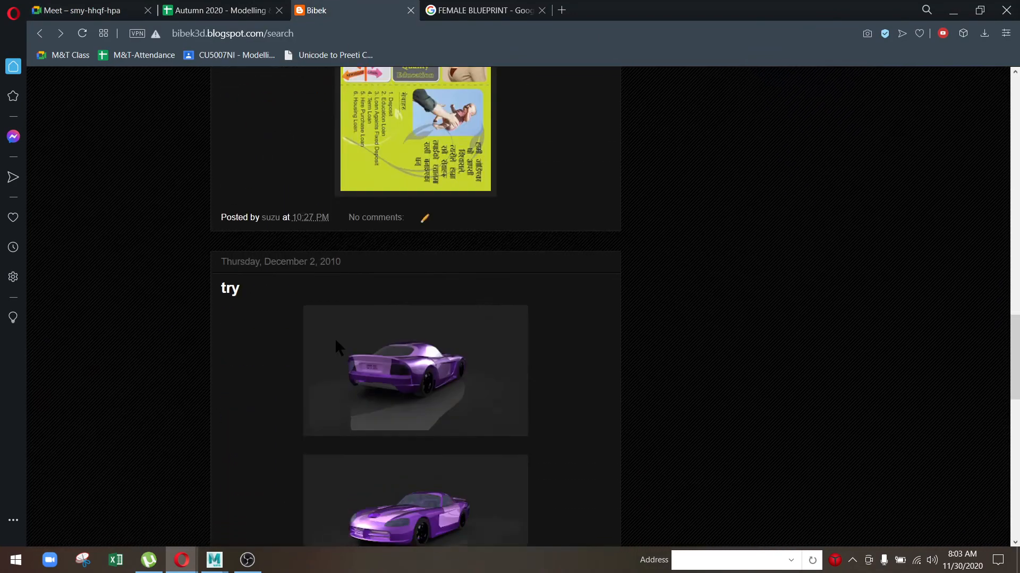
{"action": "scroll", "coordinate": [336, 341], "scroll_direction": "down", "scroll_amount": 12}
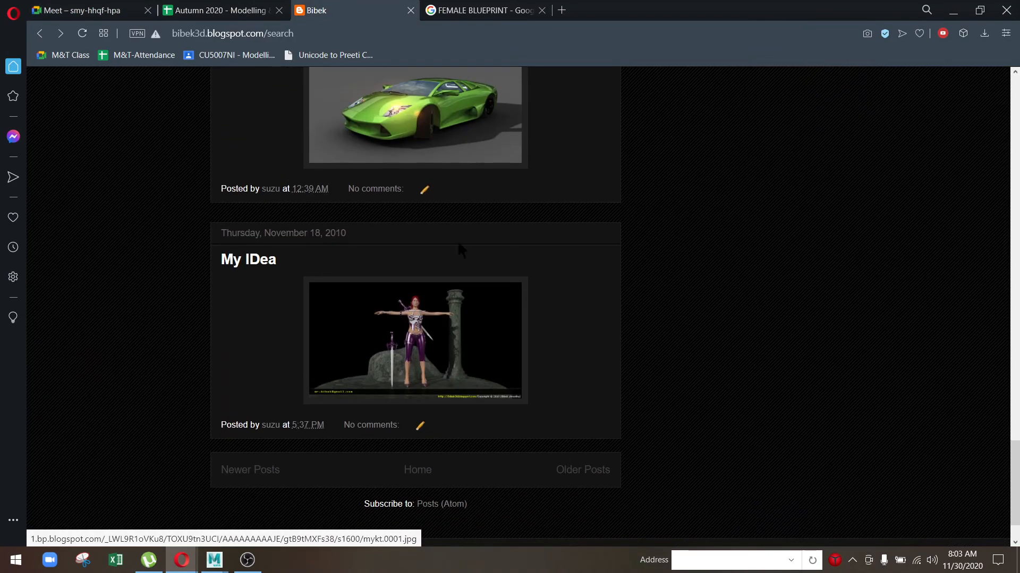
{"action": "scroll", "coordinate": [459, 245], "scroll_direction": "up", "scroll_amount": 12}
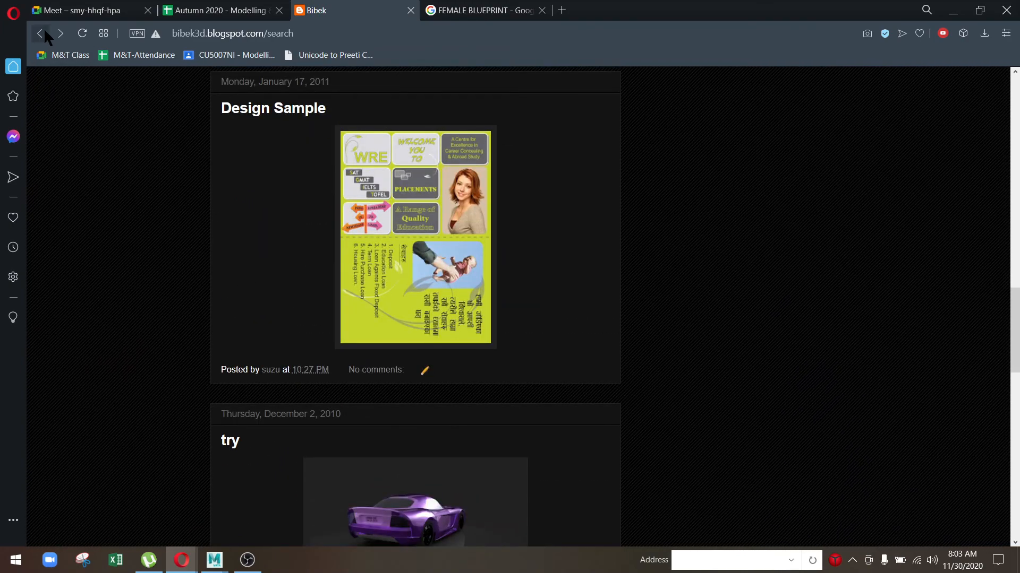
{"action": "scroll", "coordinate": [325, 254], "scroll_direction": "down", "scroll_amount": 12}
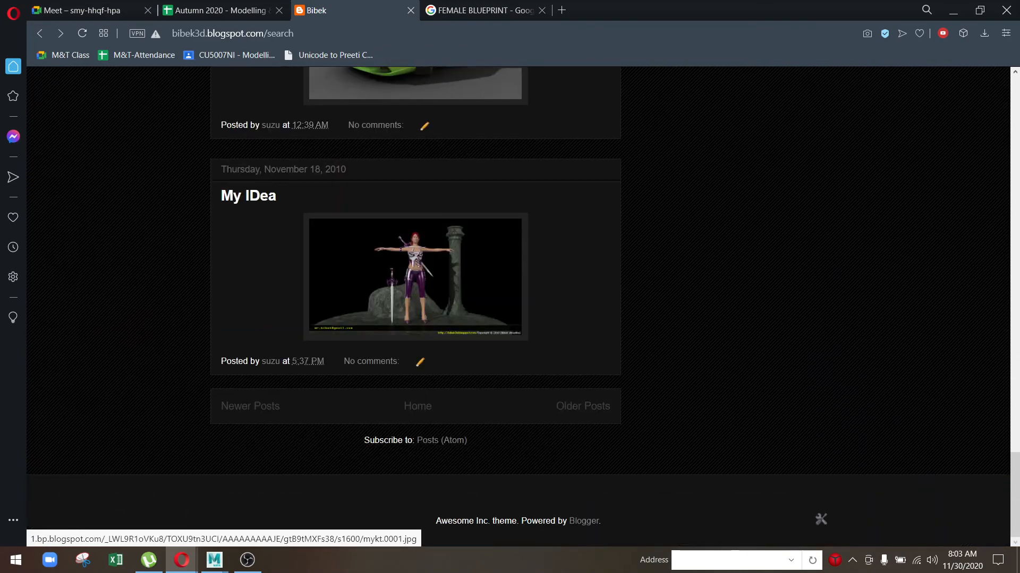
{"action": "left_click", "coordinate": [599, 407]}
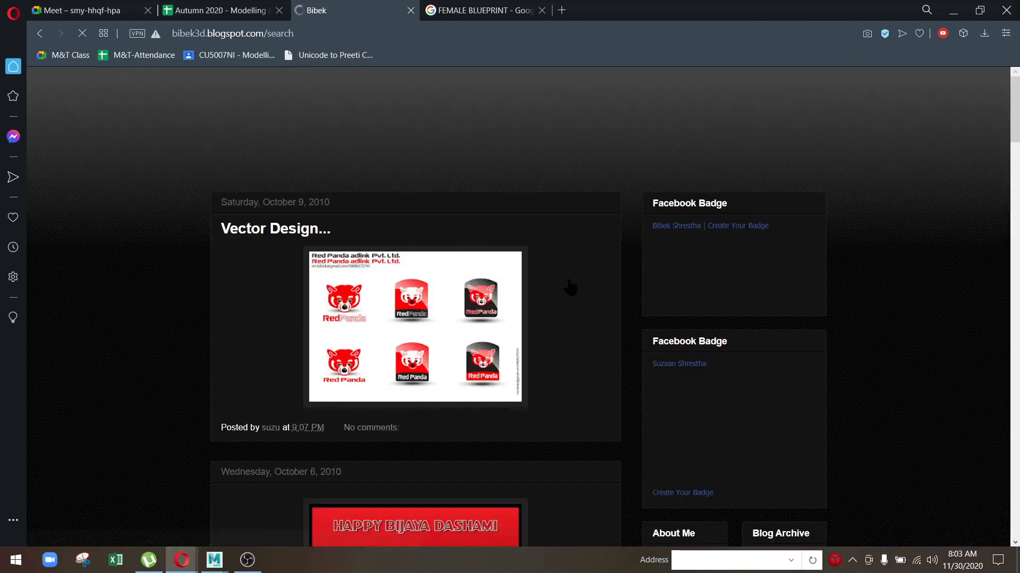
Step: Enlarge the full-body female character render in the 2010 Maya portfolio post, and return to Maya
{"action": "scroll", "coordinate": [585, 325], "scroll_direction": "down", "scroll_amount": 10}
{"action": "scroll", "coordinate": [566, 330], "scroll_direction": "up", "scroll_amount": 3}
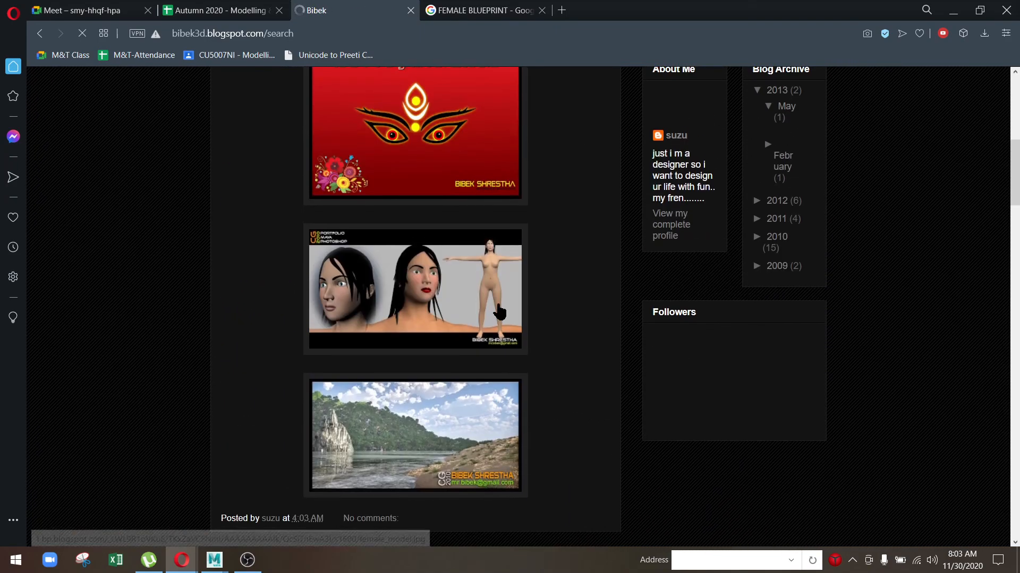
{"action": "left_click", "coordinate": [494, 307]}
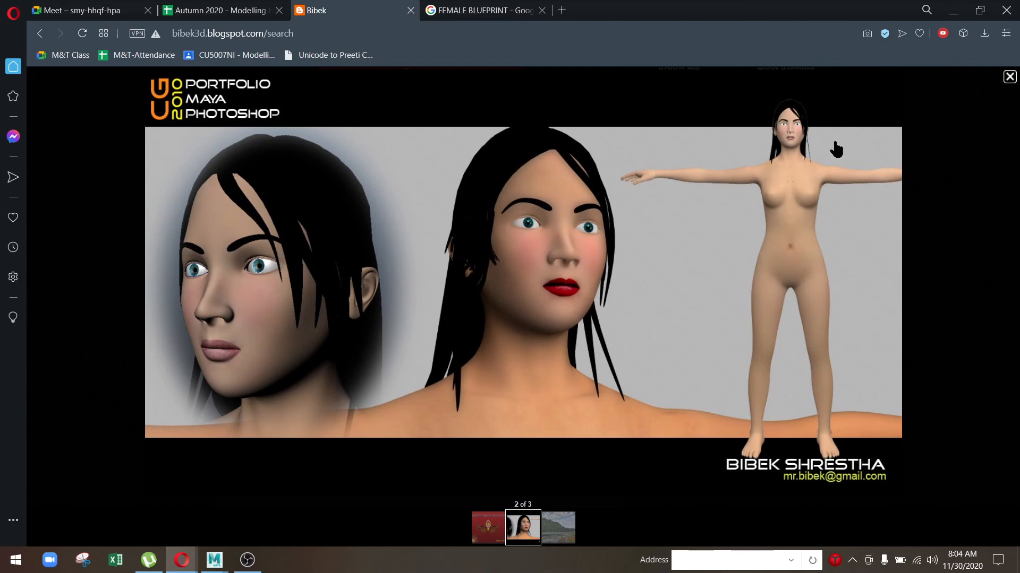
{"action": "left_click", "coordinate": [954, 13]}
Step: Turn on wireframe-on-shaded display for the torso and examine the chest from the front and side
{"action": "mouse_move", "coordinate": [371, 272]}
{"action": "left_mouse_down", "text": "alt"}
{"action": "mouse_move", "coordinate": [437, 212]}
{"action": "mouse_move", "coordinate": [532, 289]}
{"action": "mouse_move", "coordinate": [459, 277]}
{"action": "mouse_move", "coordinate": [378, 283]}
{"action": "left_mouse_up", "text": "alt"}
{"action": "scroll", "coordinate": [441, 223], "scroll_direction": "up", "scroll_amount": 5}
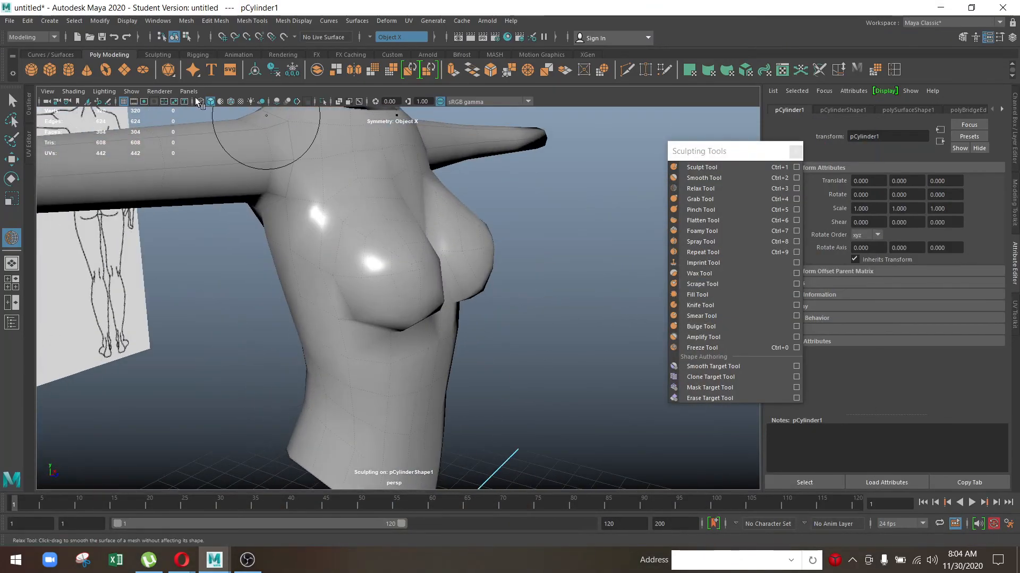
{"action": "left_click", "coordinate": [62, 94]}
{"action": "left_click", "coordinate": [103, 180]}
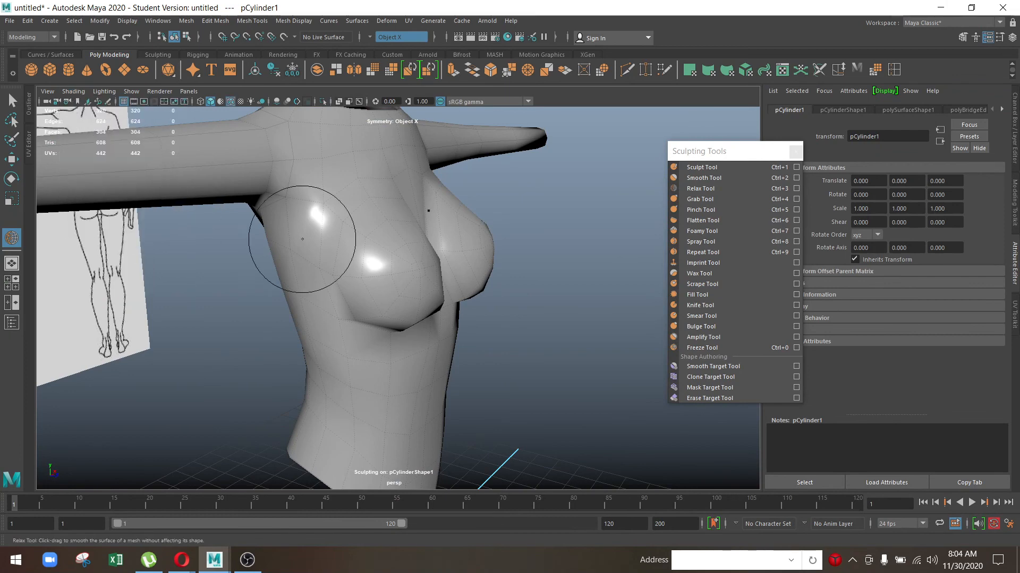
{"action": "mouse_move", "coordinate": [303, 239]}
{"action": "left_mouse_down", "text": "alt"}
{"action": "mouse_move", "coordinate": [244, 301]}
{"action": "mouse_move", "coordinate": [268, 271]}
{"action": "mouse_move", "coordinate": [303, 311]}
{"action": "left_mouse_up", "text": "alt"}
{"action": "left_click_drag", "start_coordinate": [390, 342], "coordinate": [386, 424], "text": "alt"}
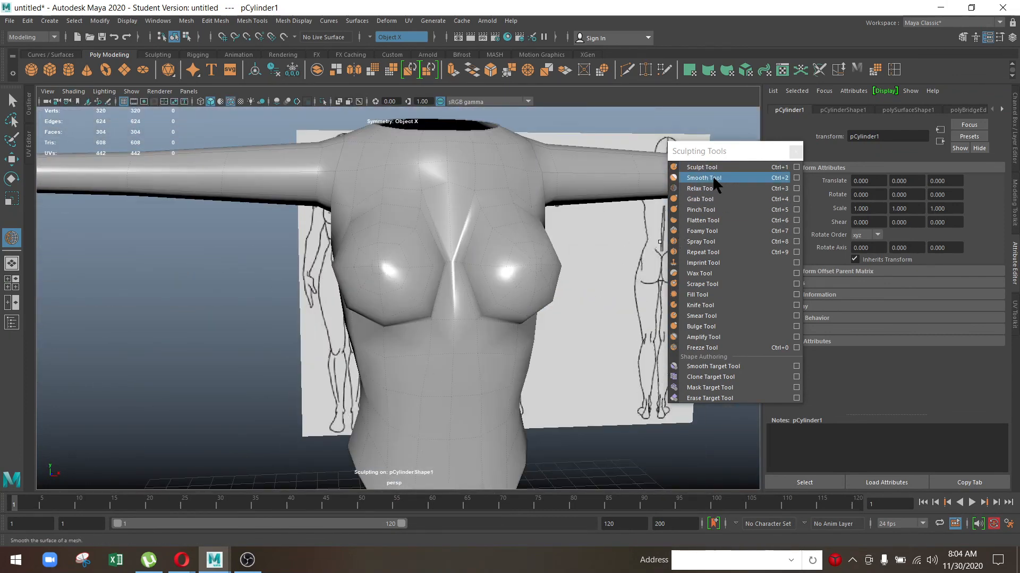
Step: Activate the Grab Tool and adjust its brush size over the upper chest
{"action": "left_click", "coordinate": [700, 198]}
{"action": "mouse_move", "coordinate": [584, 250]}
{"action": "left_mouse_down", "text": "alt"}
{"action": "mouse_move", "coordinate": [523, 234]}
{"action": "mouse_move", "coordinate": [587, 220]}
{"action": "mouse_move", "coordinate": [448, 198]}
{"action": "left_mouse_up", "text": "alt"}
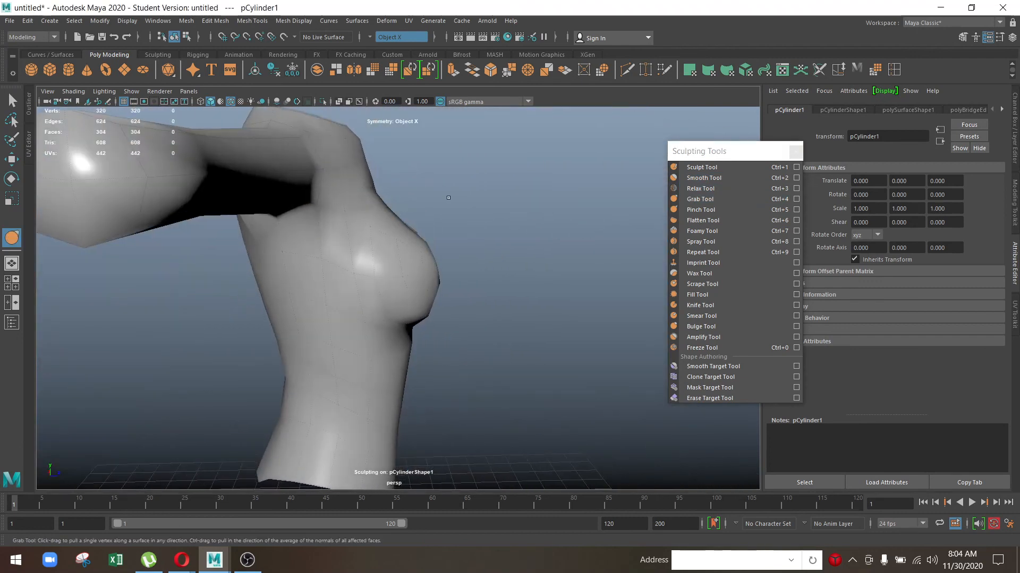
{"action": "key", "text": "b"}
{"action": "left_click_drag", "start_coordinate": [367, 225], "coordinate": [390, 221]}
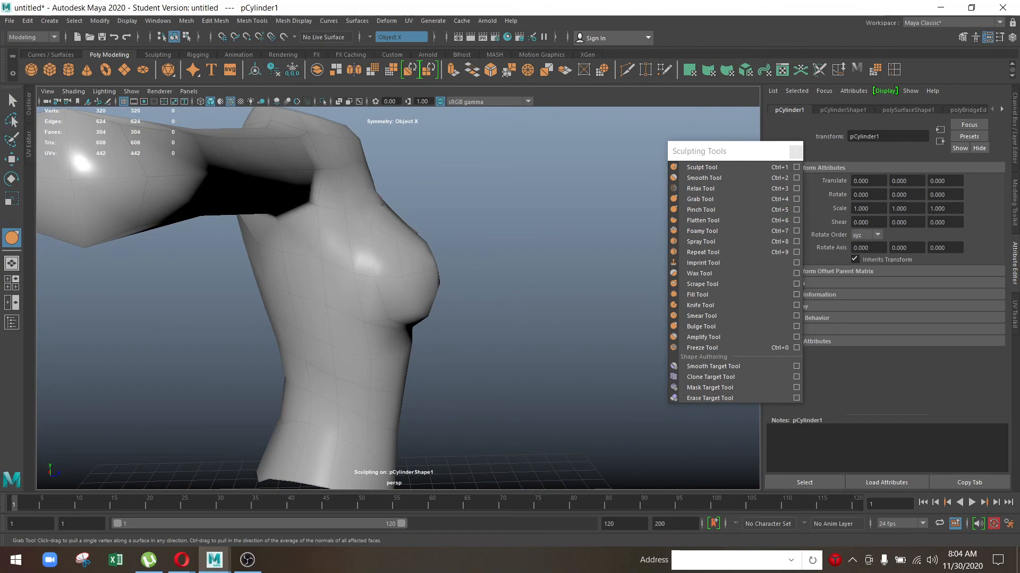
{"action": "left_click_drag", "start_coordinate": [456, 271], "coordinate": [400, 260], "text": "alt"}
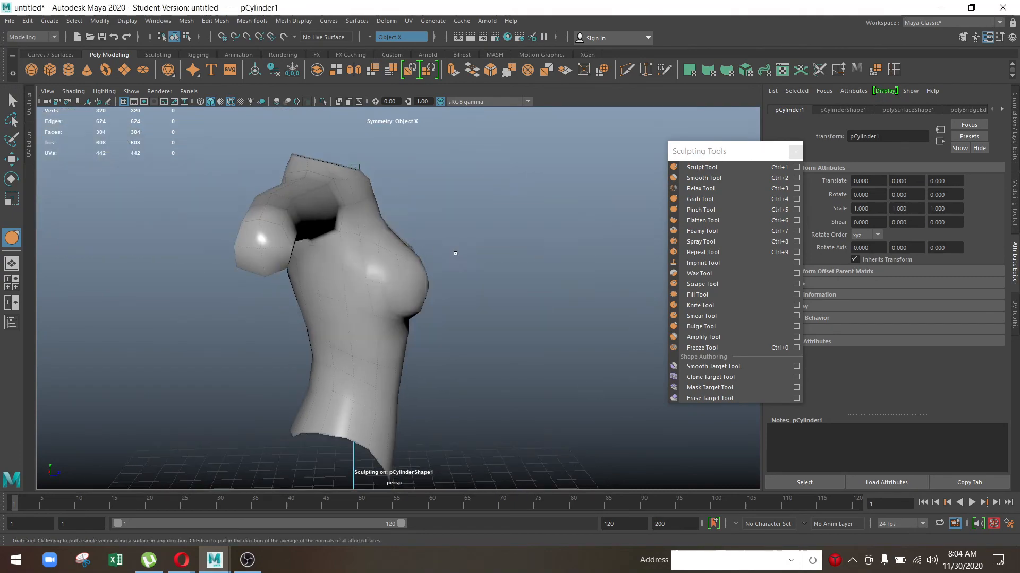
Step: Frame the torso against the reference in the side view and enlarge the Grab brush to reshape its profile
{"action": "key", "text": "space"}
{"action": "key", "text": "space"}
{"action": "middle_click_drag", "start_coordinate": [446, 396], "coordinate": [482, 310], "text": "alt"}
{"action": "right_click_drag", "start_coordinate": [483, 309], "coordinate": [160, 246], "text": "alt"}
{"action": "middle_click_drag", "start_coordinate": [305, 320], "coordinate": [135, 274], "text": "alt"}
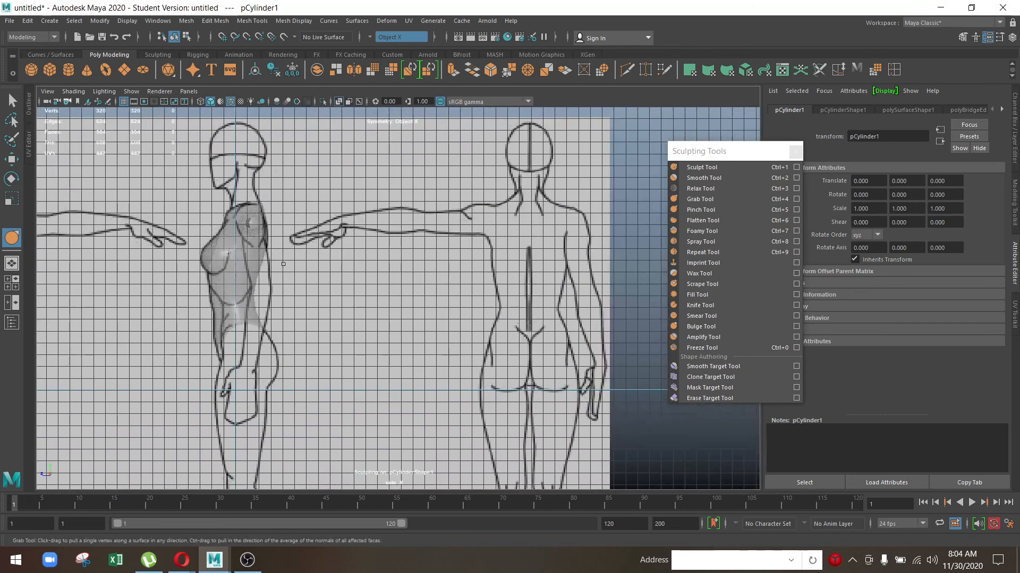
{"action": "middle_click_drag", "start_coordinate": [283, 263], "coordinate": [551, 256], "text": "alt"}
{"action": "middle_click_drag", "start_coordinate": [365, 262], "coordinate": [278, 285], "text": "alt"}
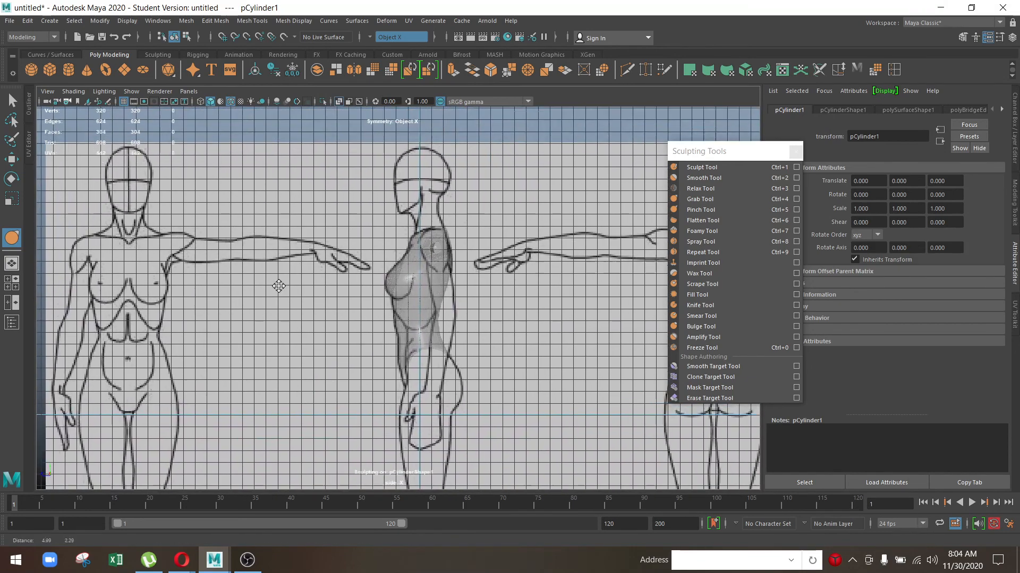
{"action": "right_click_drag", "start_coordinate": [278, 285], "coordinate": [482, 310], "text": "alt"}
{"action": "key", "text": "b"}
{"action": "left_click_drag", "start_coordinate": [399, 214], "coordinate": [416, 215]}
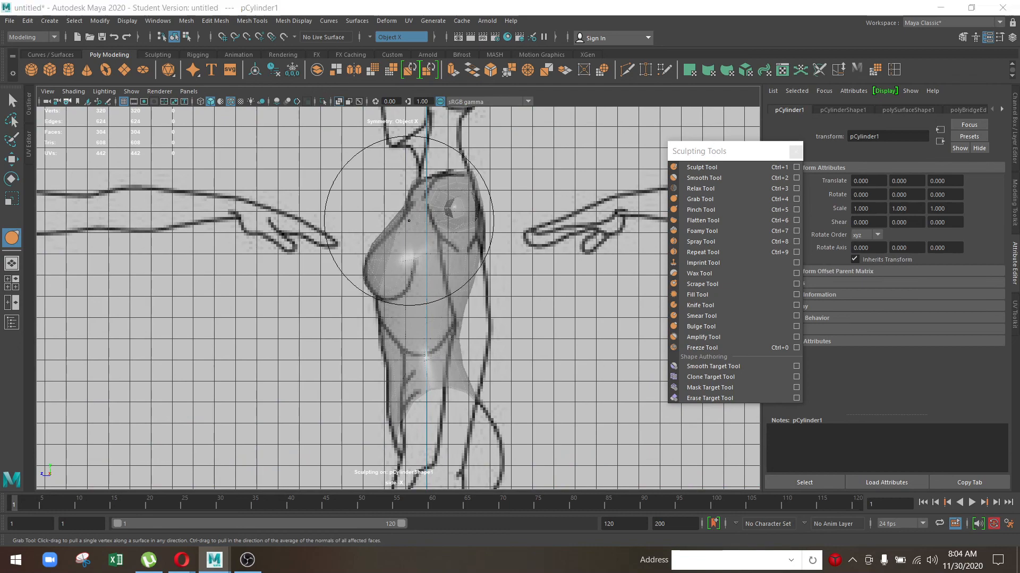
Step: Return to the perspective view facing the torso's front and leave sculpting by activating the Move Tool
{"action": "key", "text": "space"}
{"action": "key", "text": "space"}
{"action": "mouse_move", "coordinate": [463, 235]}
{"action": "left_mouse_down", "text": "alt"}
{"action": "mouse_move", "coordinate": [430, 273]}
{"action": "mouse_move", "coordinate": [387, 266]}
{"action": "mouse_move", "coordinate": [428, 268]}
{"action": "mouse_move", "coordinate": [375, 275]}
{"action": "mouse_move", "coordinate": [426, 259]}
{"action": "mouse_move", "coordinate": [484, 278]}
{"action": "mouse_move", "coordinate": [503, 261]}
{"action": "mouse_move", "coordinate": [446, 273]}
{"action": "mouse_move", "coordinate": [366, 266]}
{"action": "mouse_move", "coordinate": [319, 298]}
{"action": "mouse_move", "coordinate": [277, 304]}
{"action": "mouse_move", "coordinate": [342, 292]}
{"action": "left_mouse_up", "text": "alt"}
{"action": "key", "text": "w"}
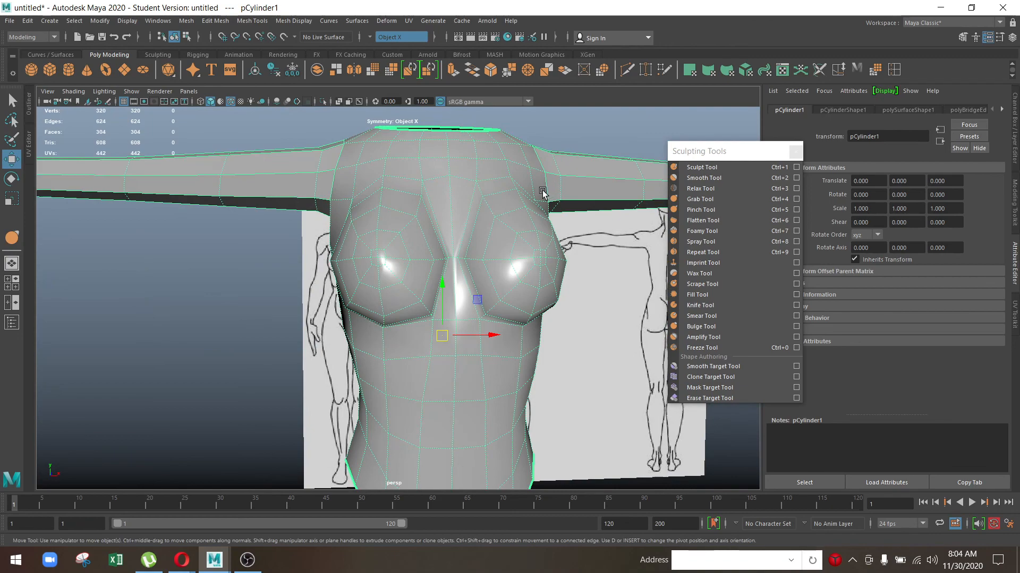
{"action": "key", "text": "alt+Tab"}
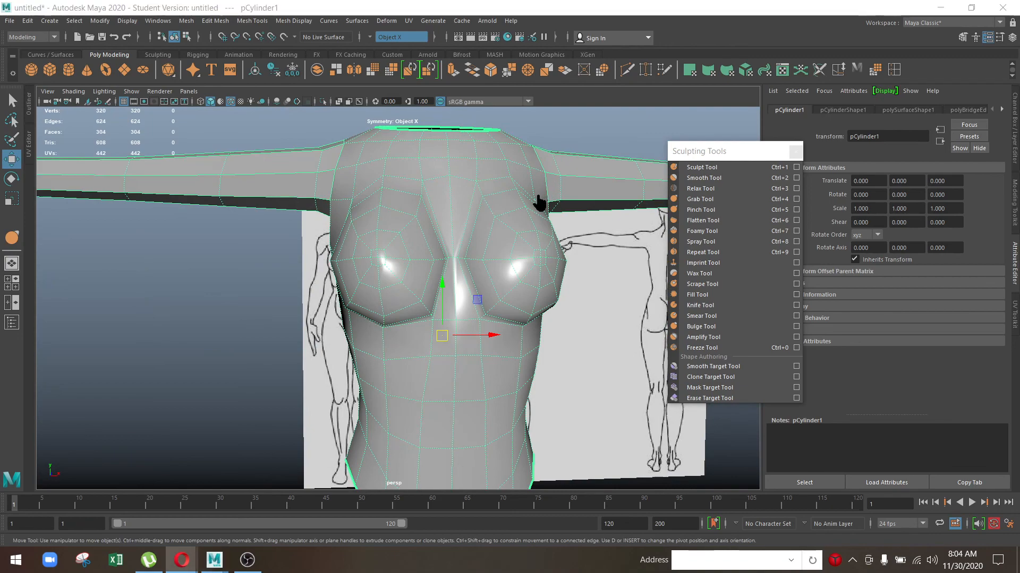
{"action": "left_click", "coordinate": [248, 561]}
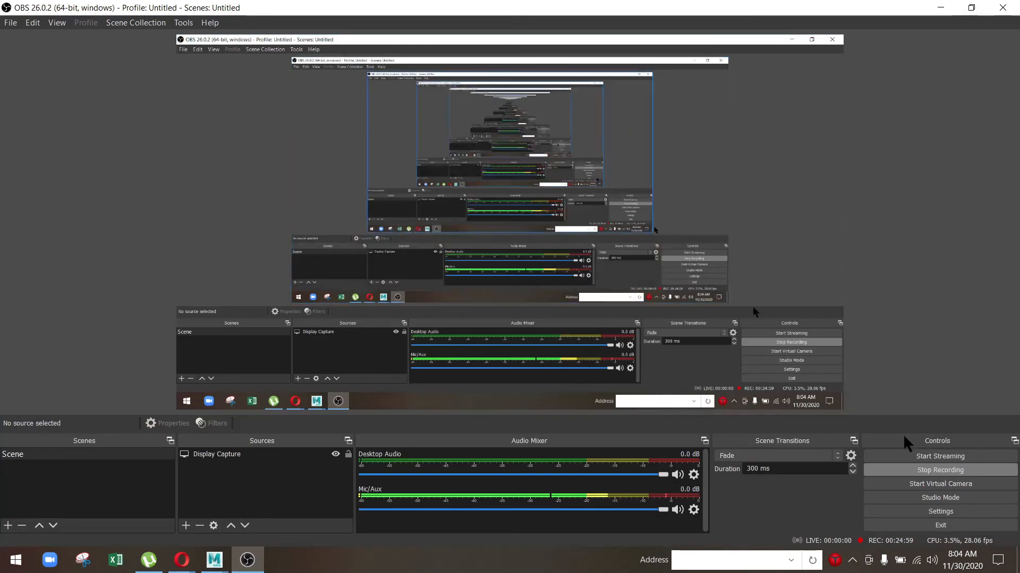